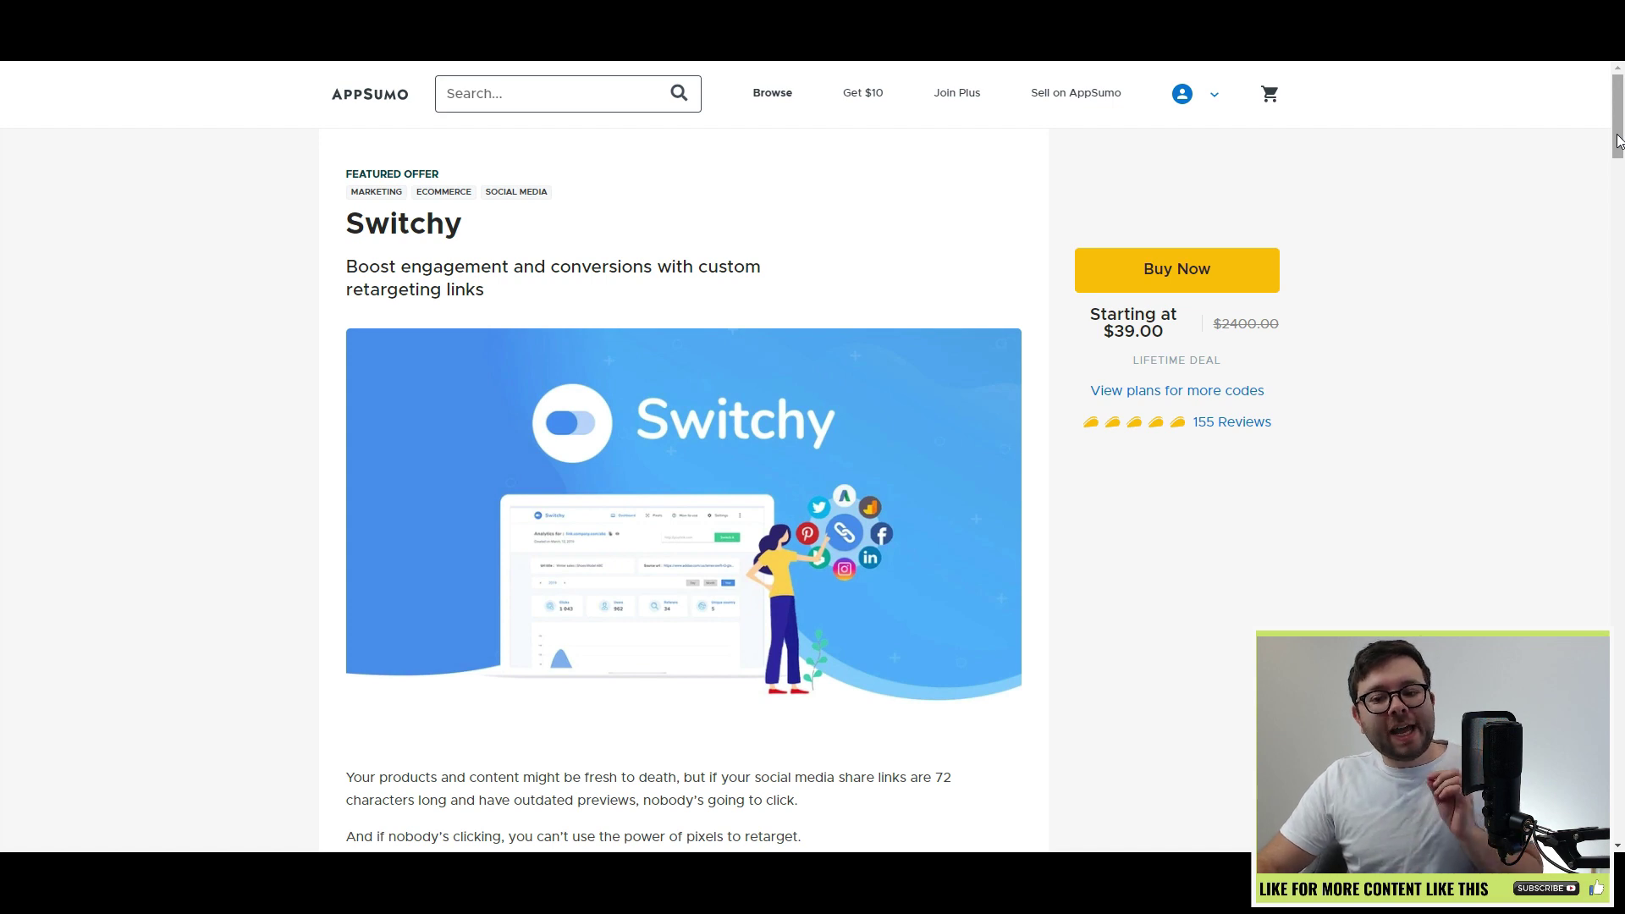
- Highlight the $39.00 price, the Single plan's prices and features, and Double's 60,000 monthly clicks
click(1115, 332)
drag(1116, 332, 1166, 332)
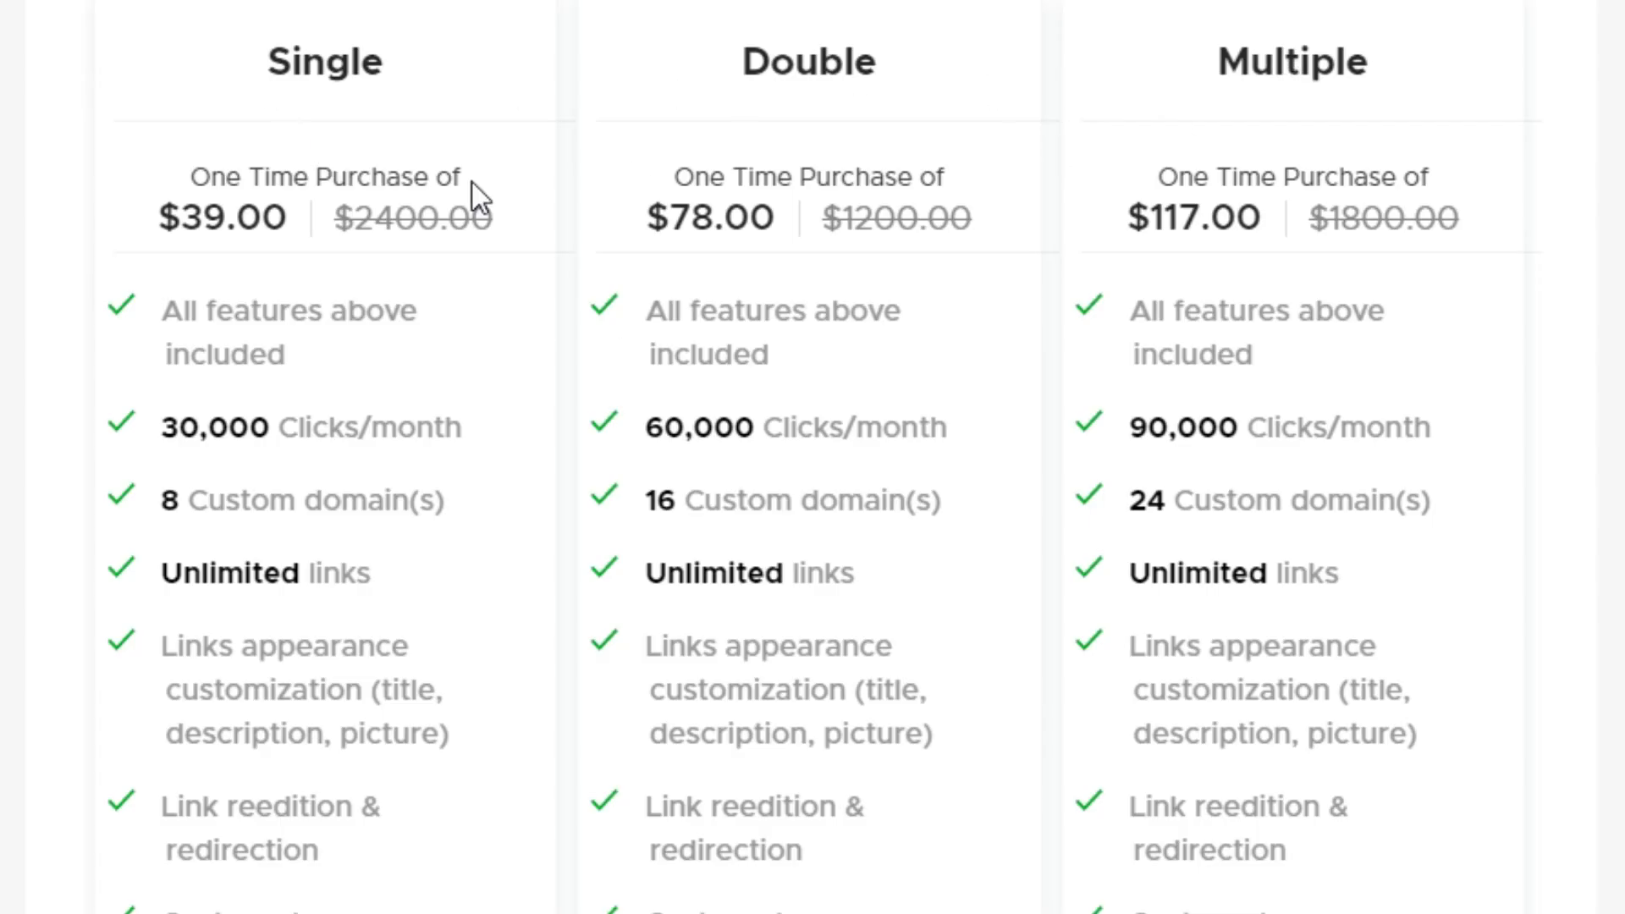
drag(176, 219, 372, 227)
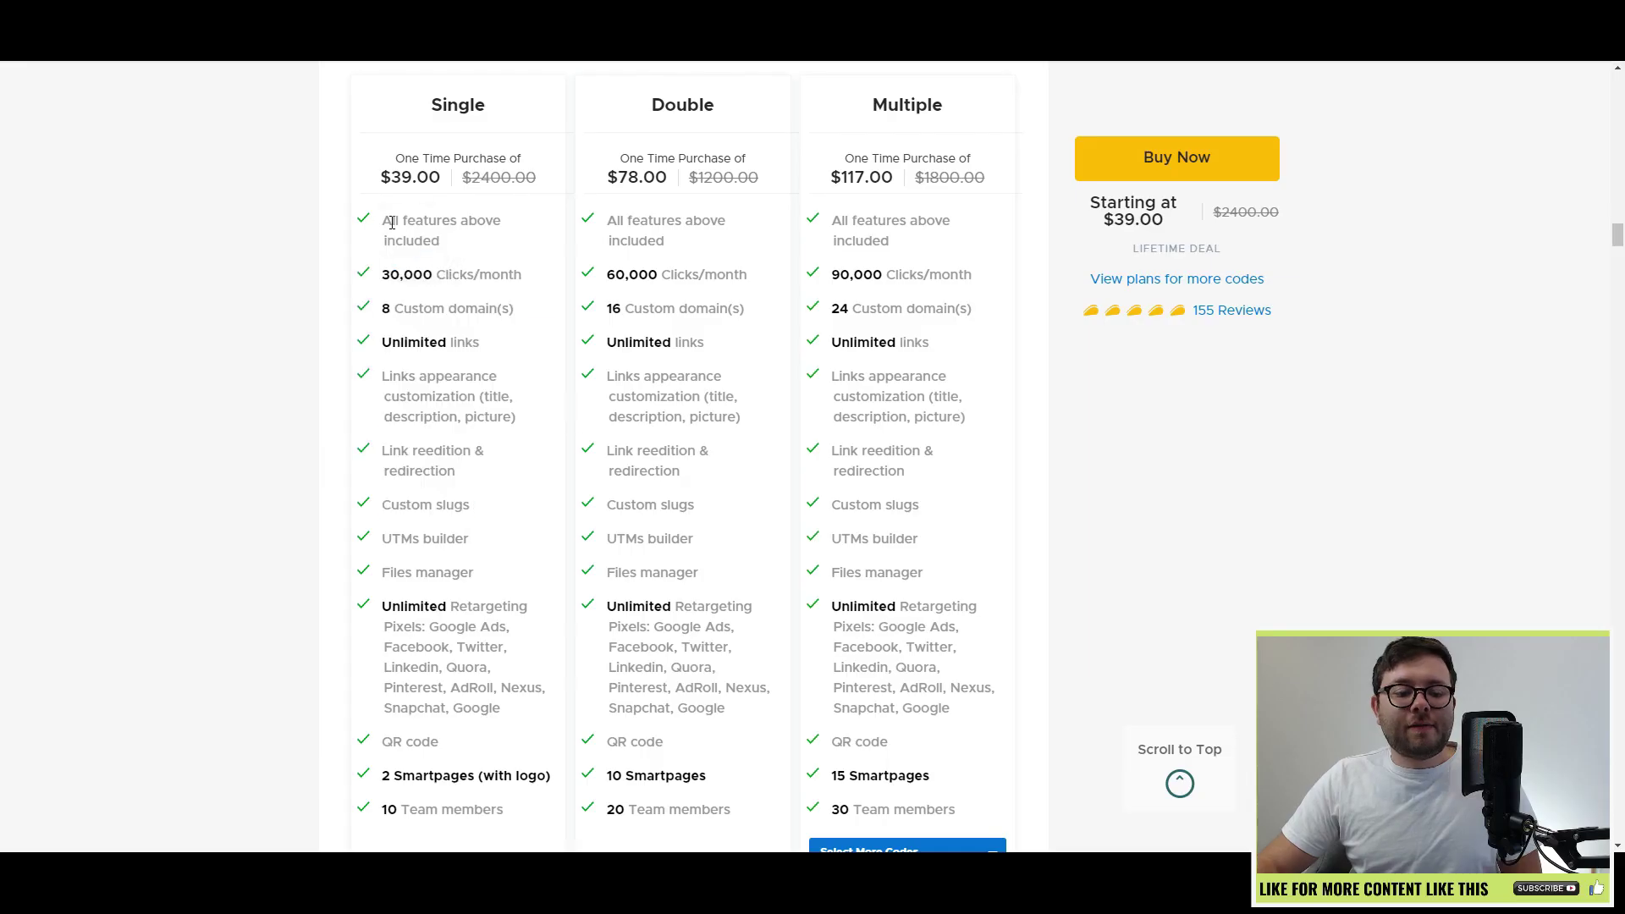
drag(181, 310, 281, 474)
drag(438, 297, 495, 402)
click(644, 414)
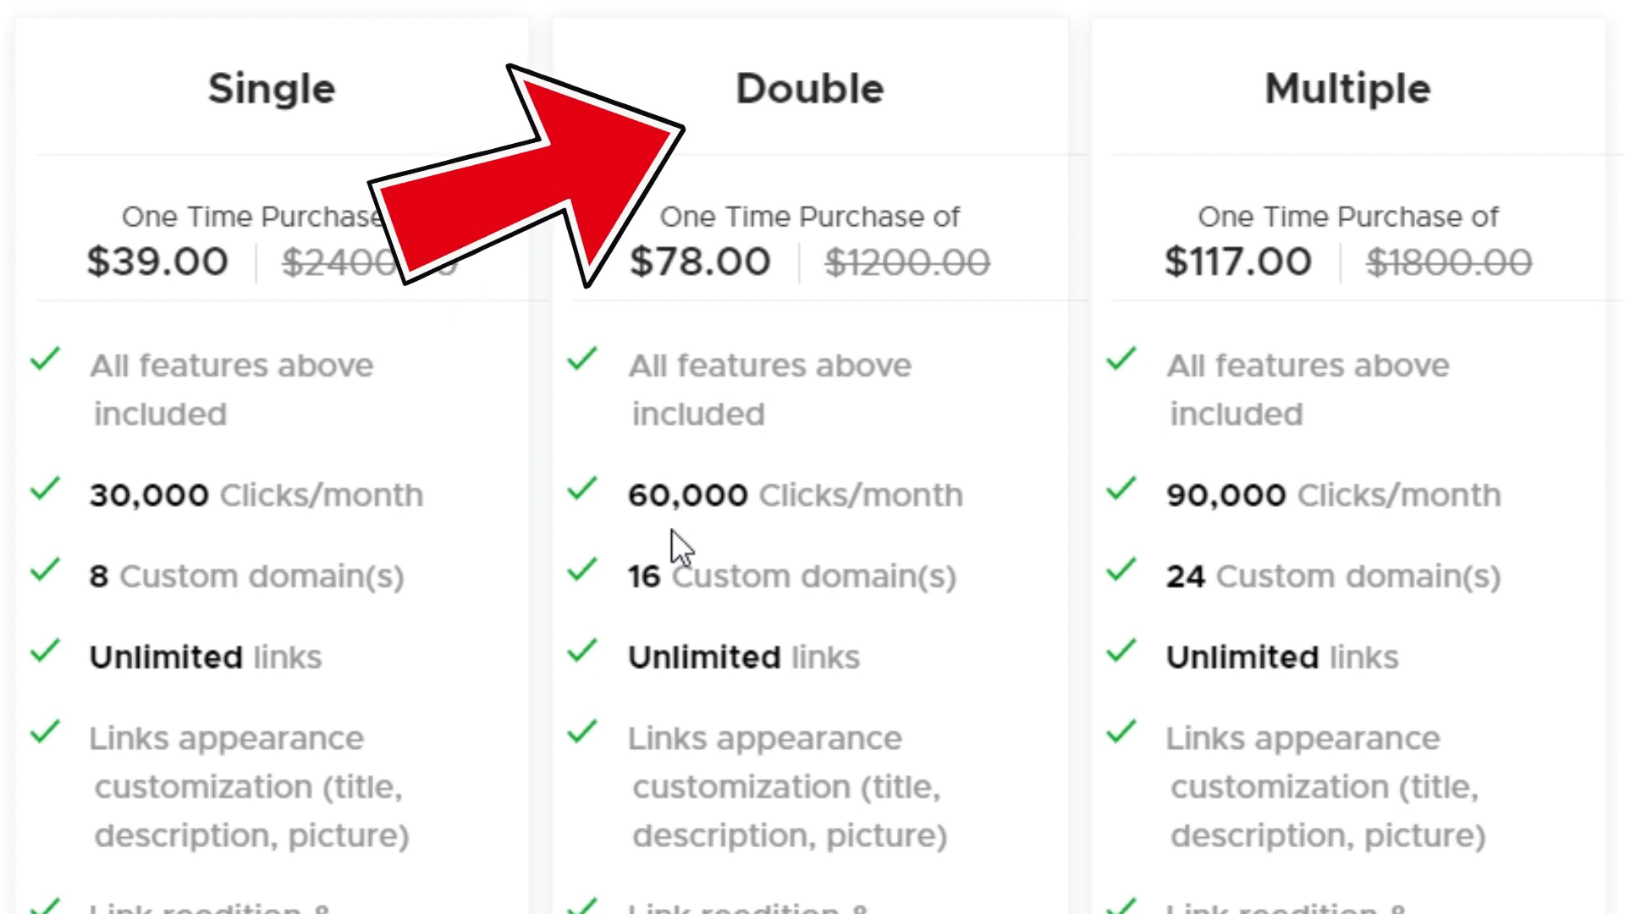
drag(638, 506, 875, 515)
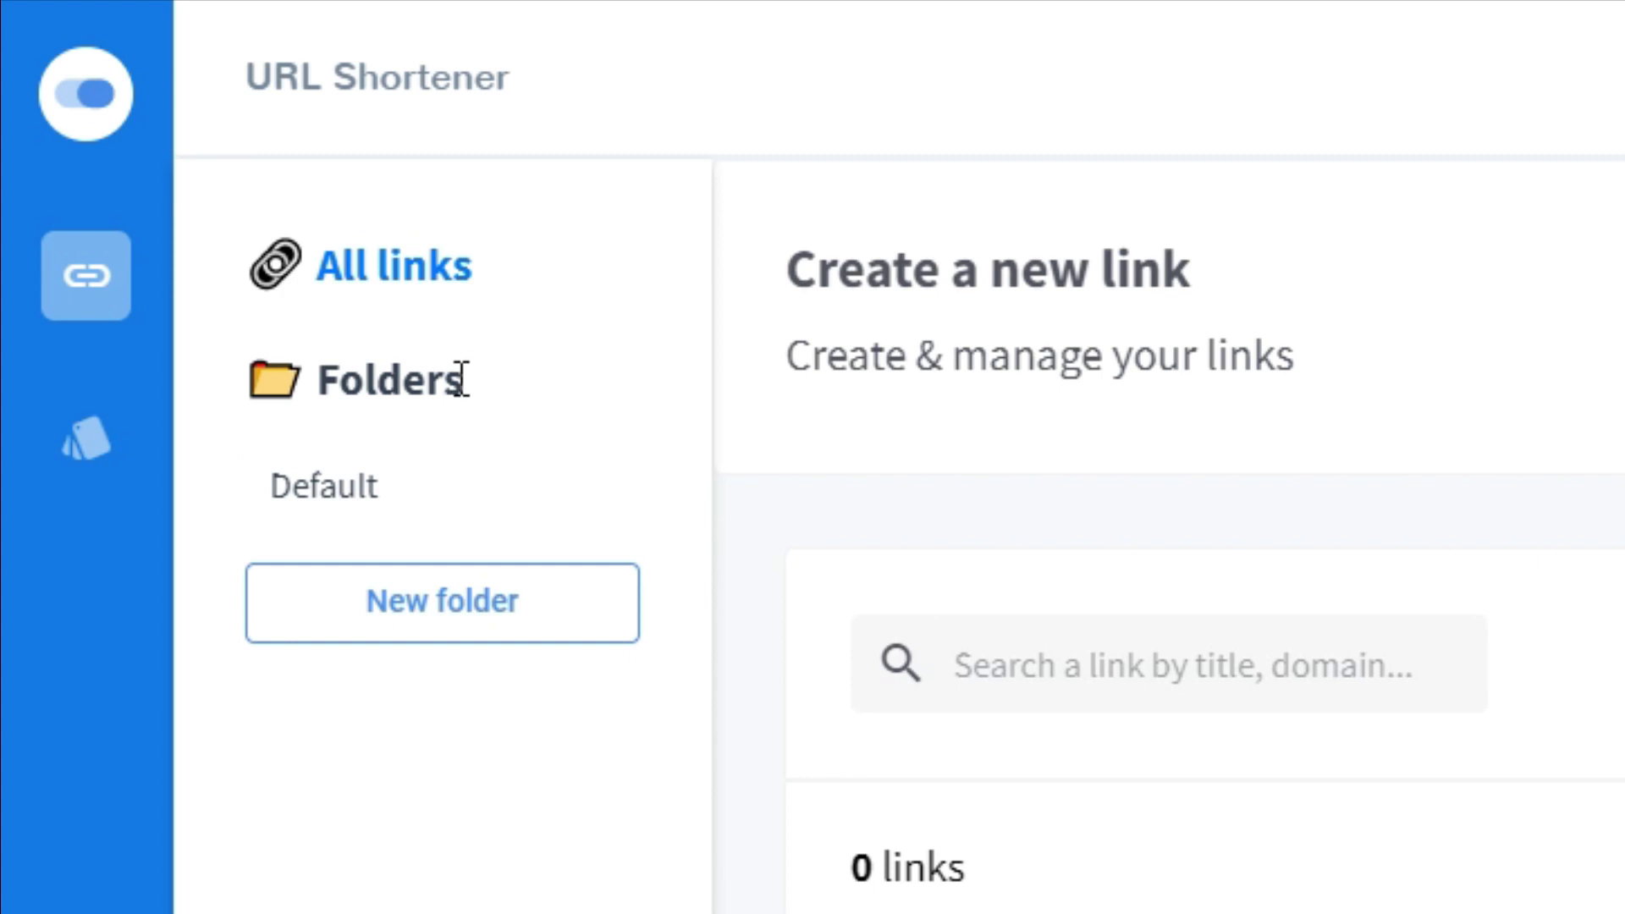
click(1005, 363)
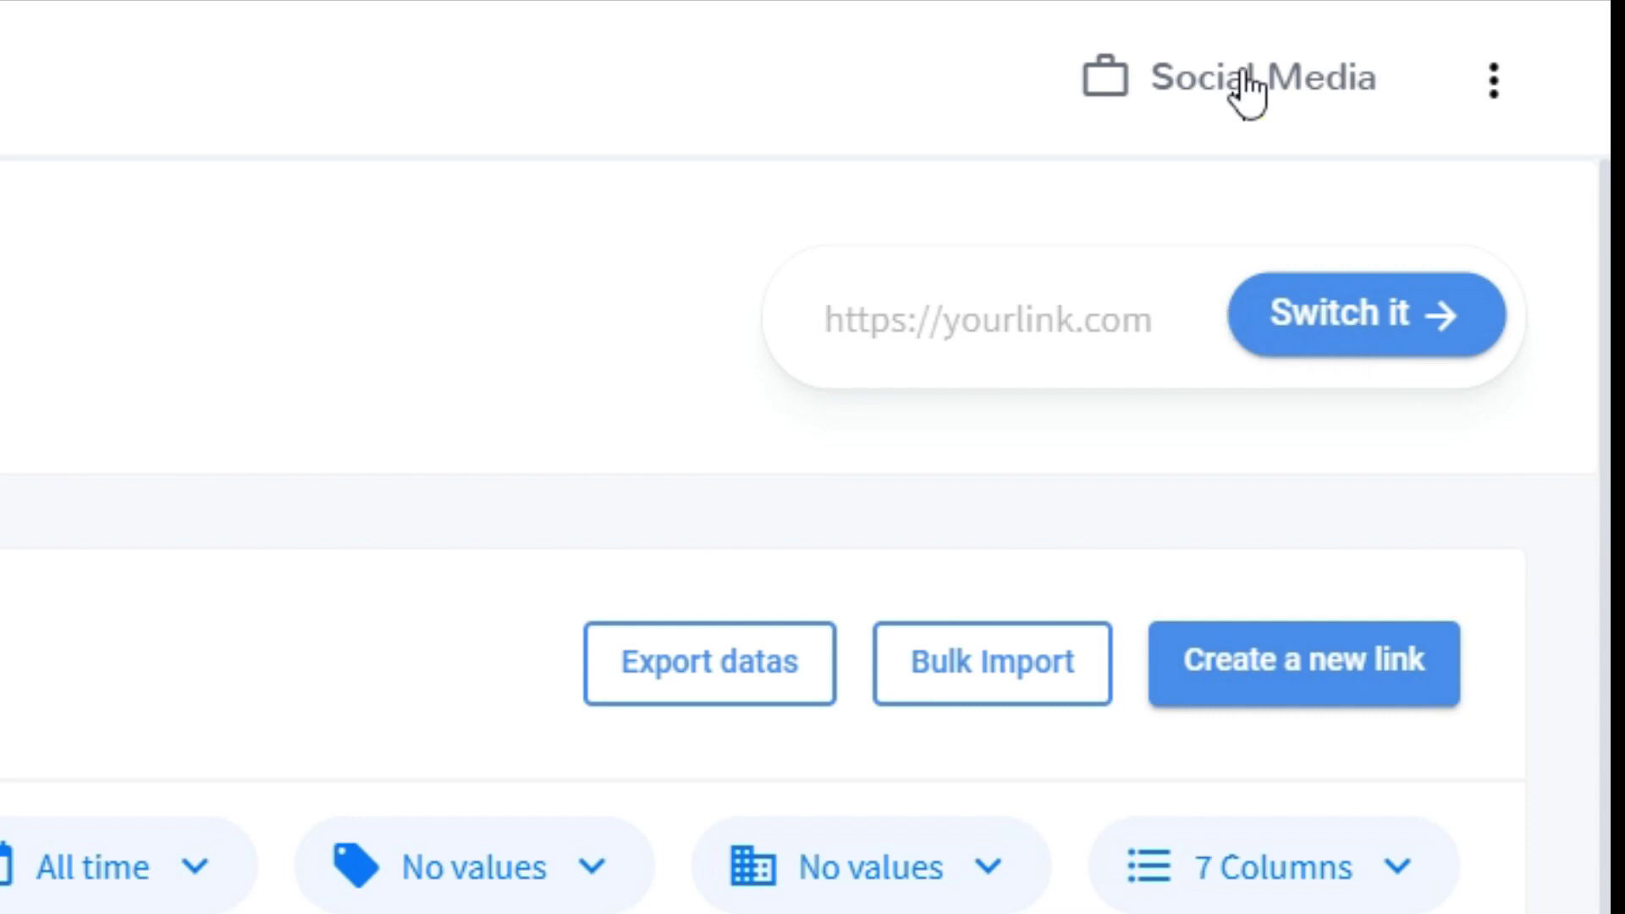
click(1291, 74)
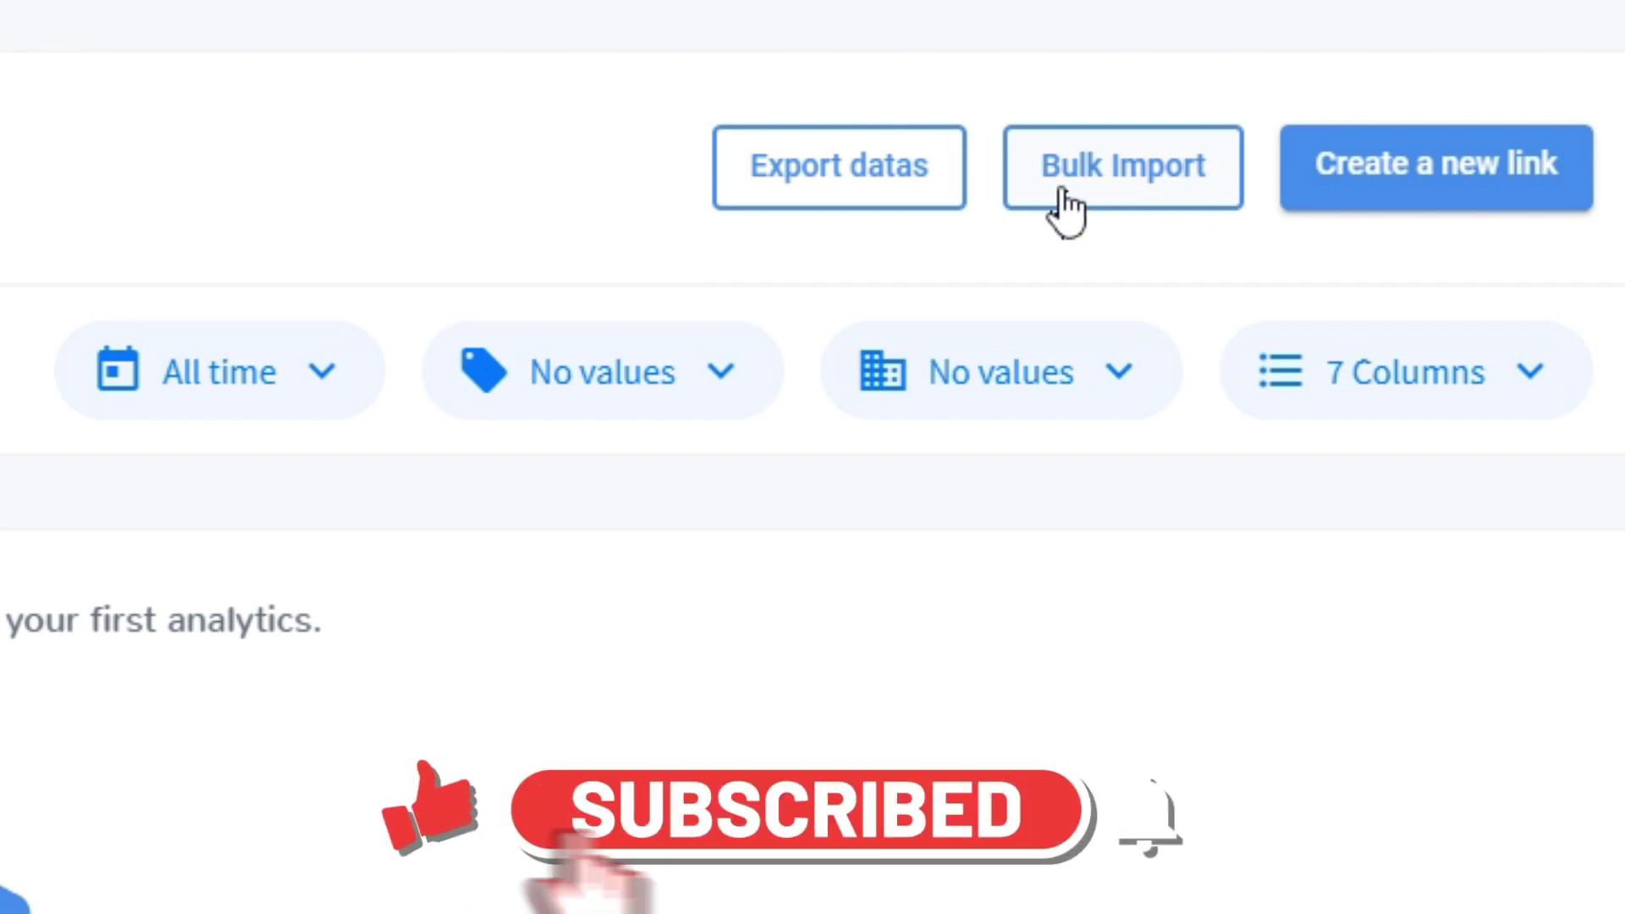
click(1137, 191)
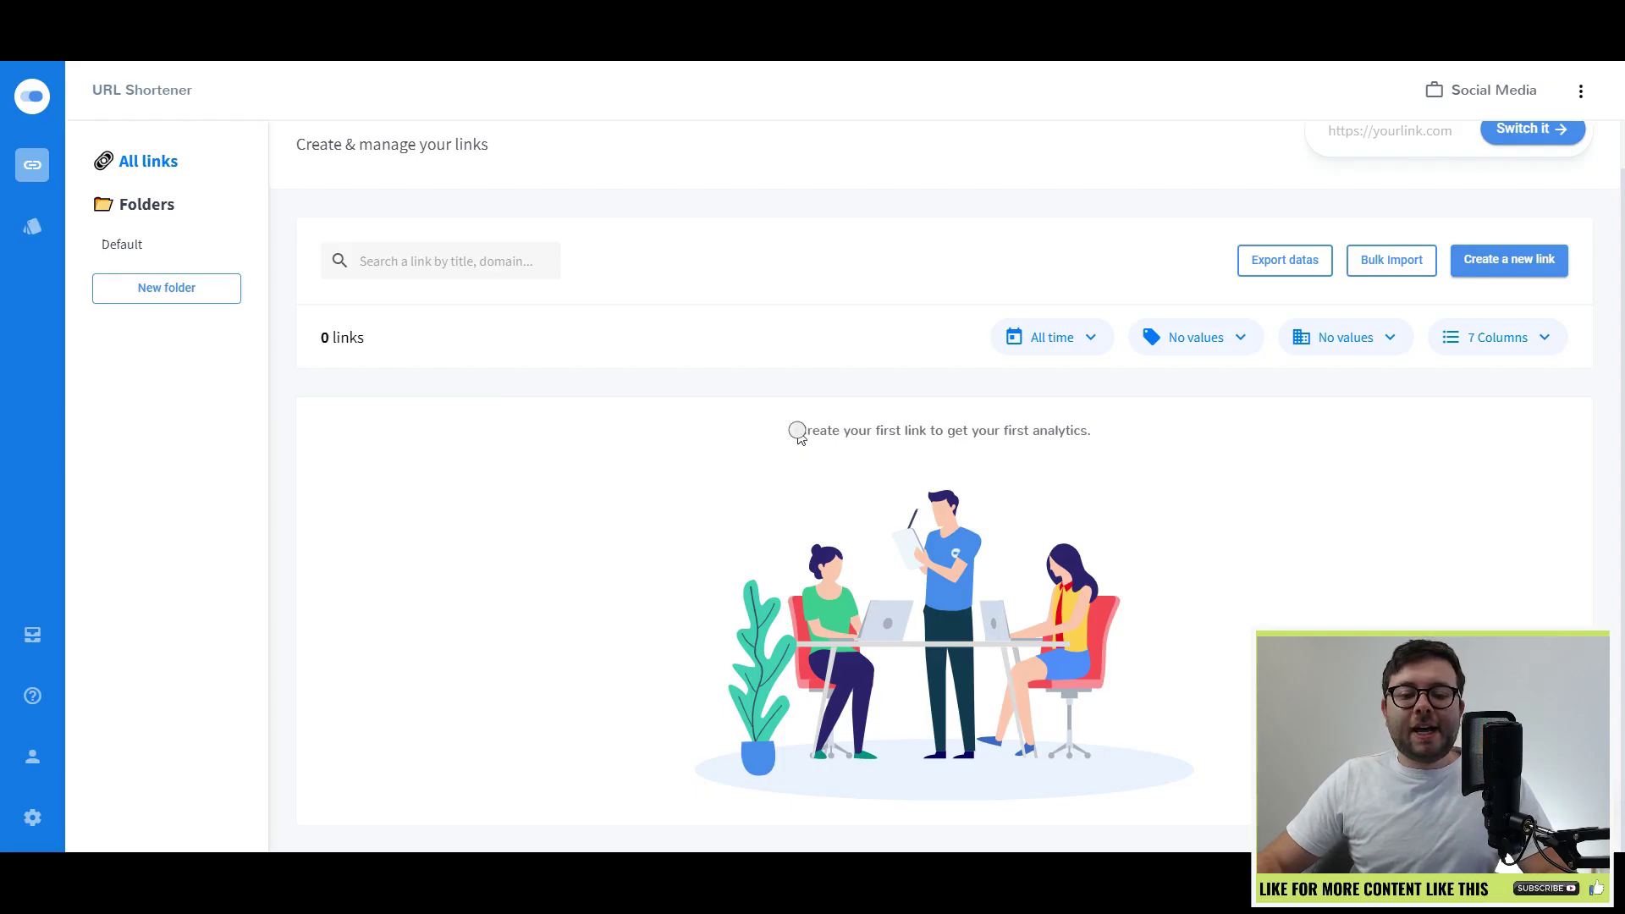
drag(798, 432, 981, 594)
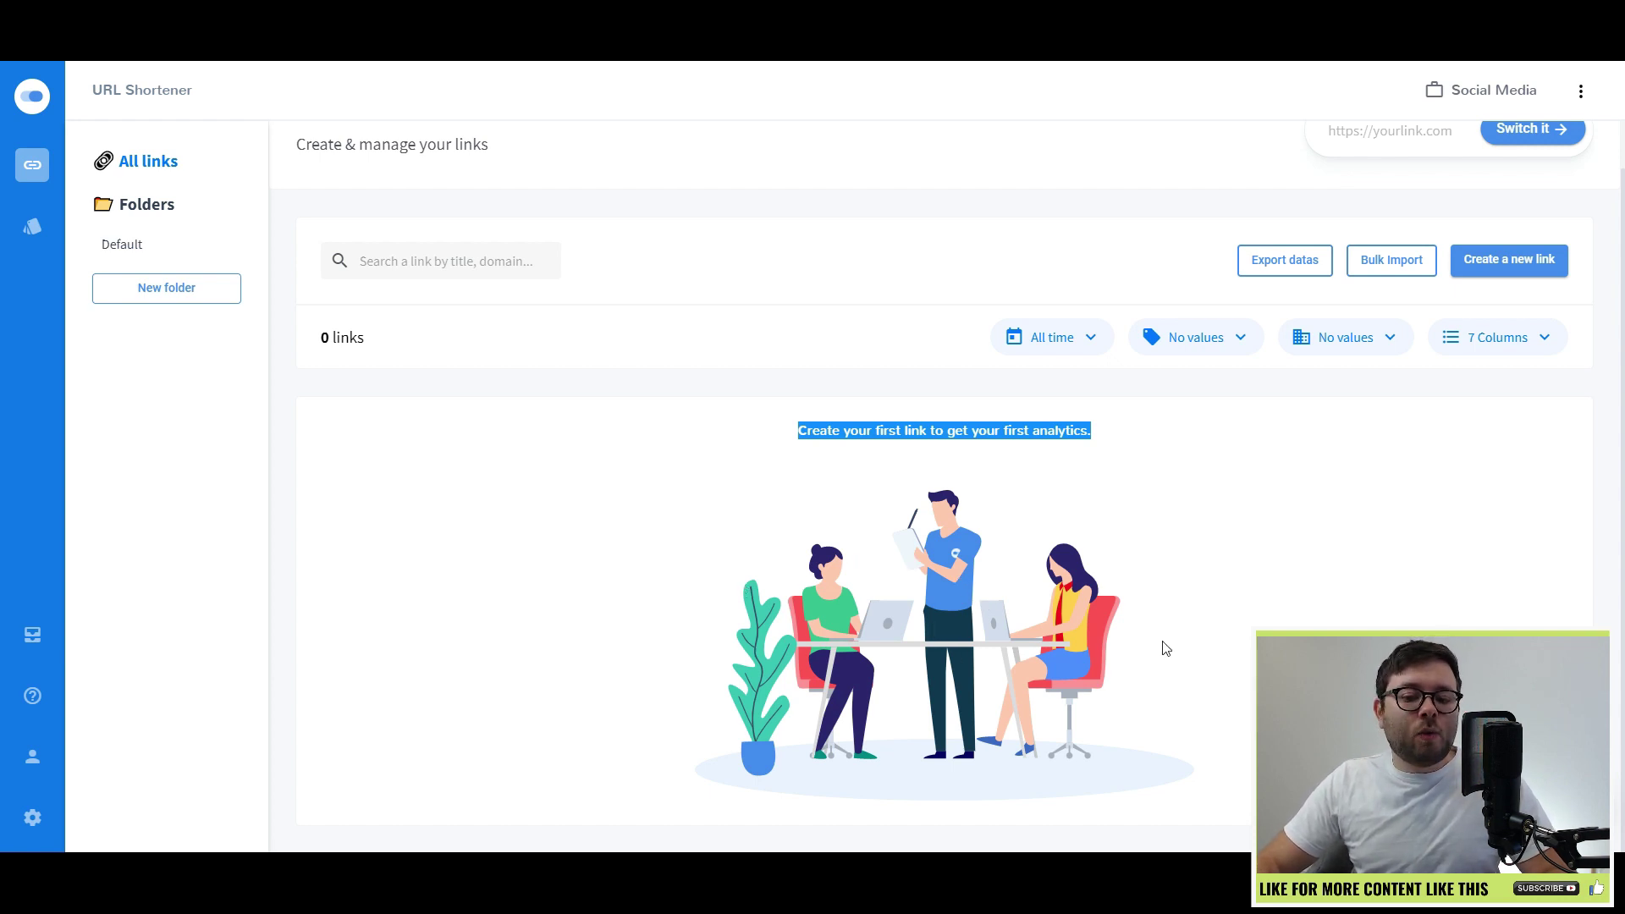
- Create a workspace named 'Social Media 2' from the workspace list and confirm it
click(1029, 627)
scroll(1002, 582, up, 1)
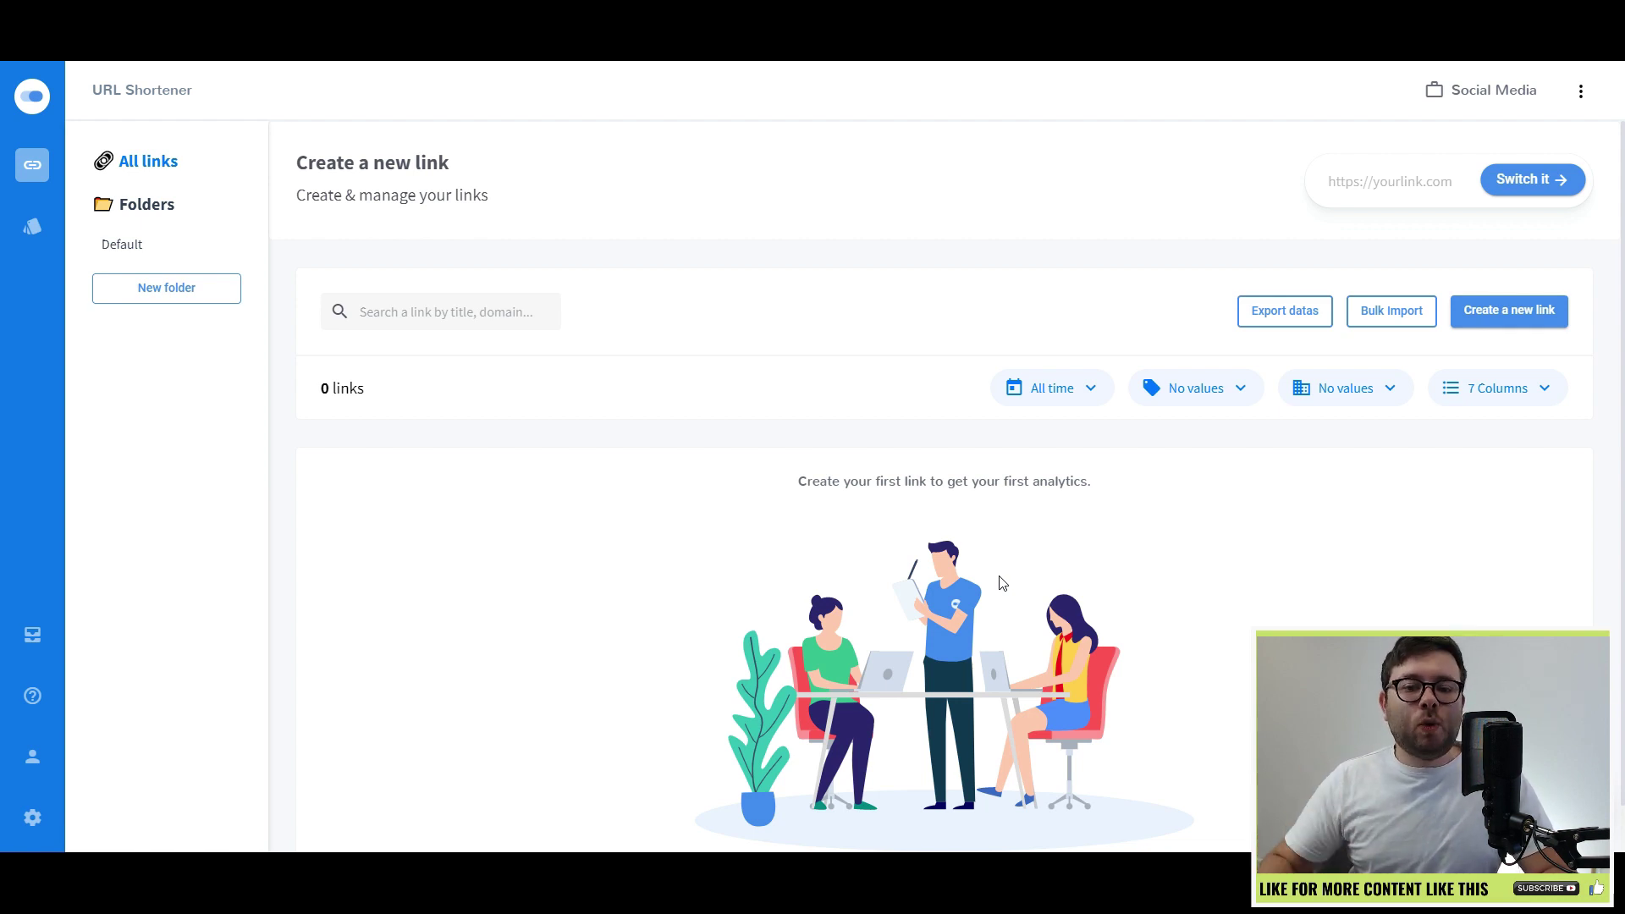
click(1498, 93)
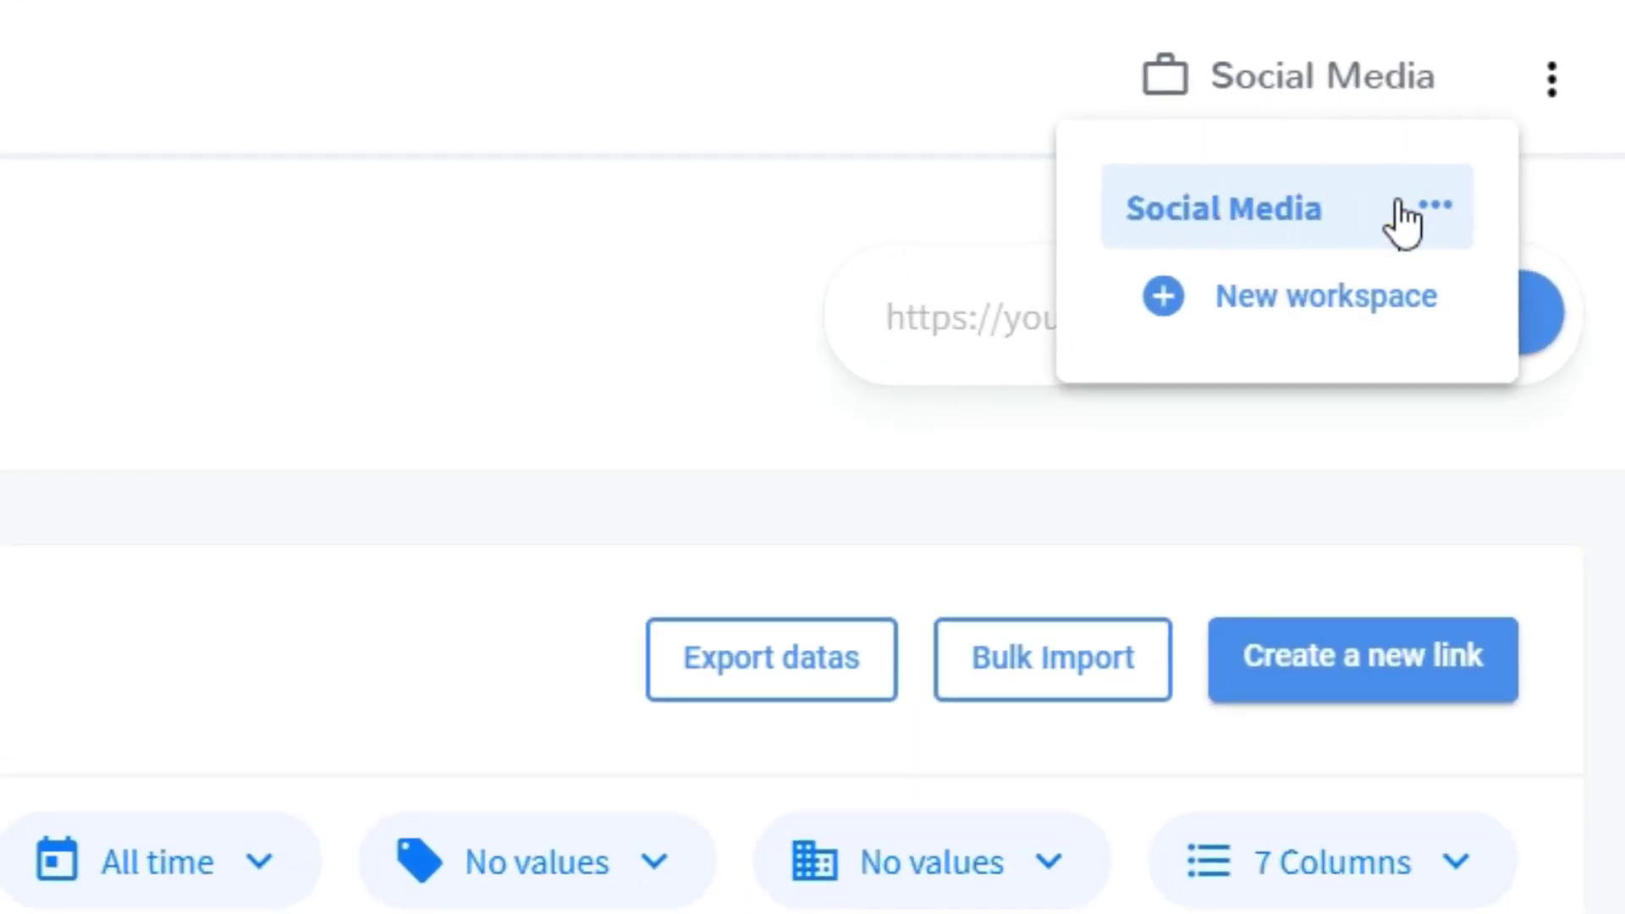
click(1440, 203)
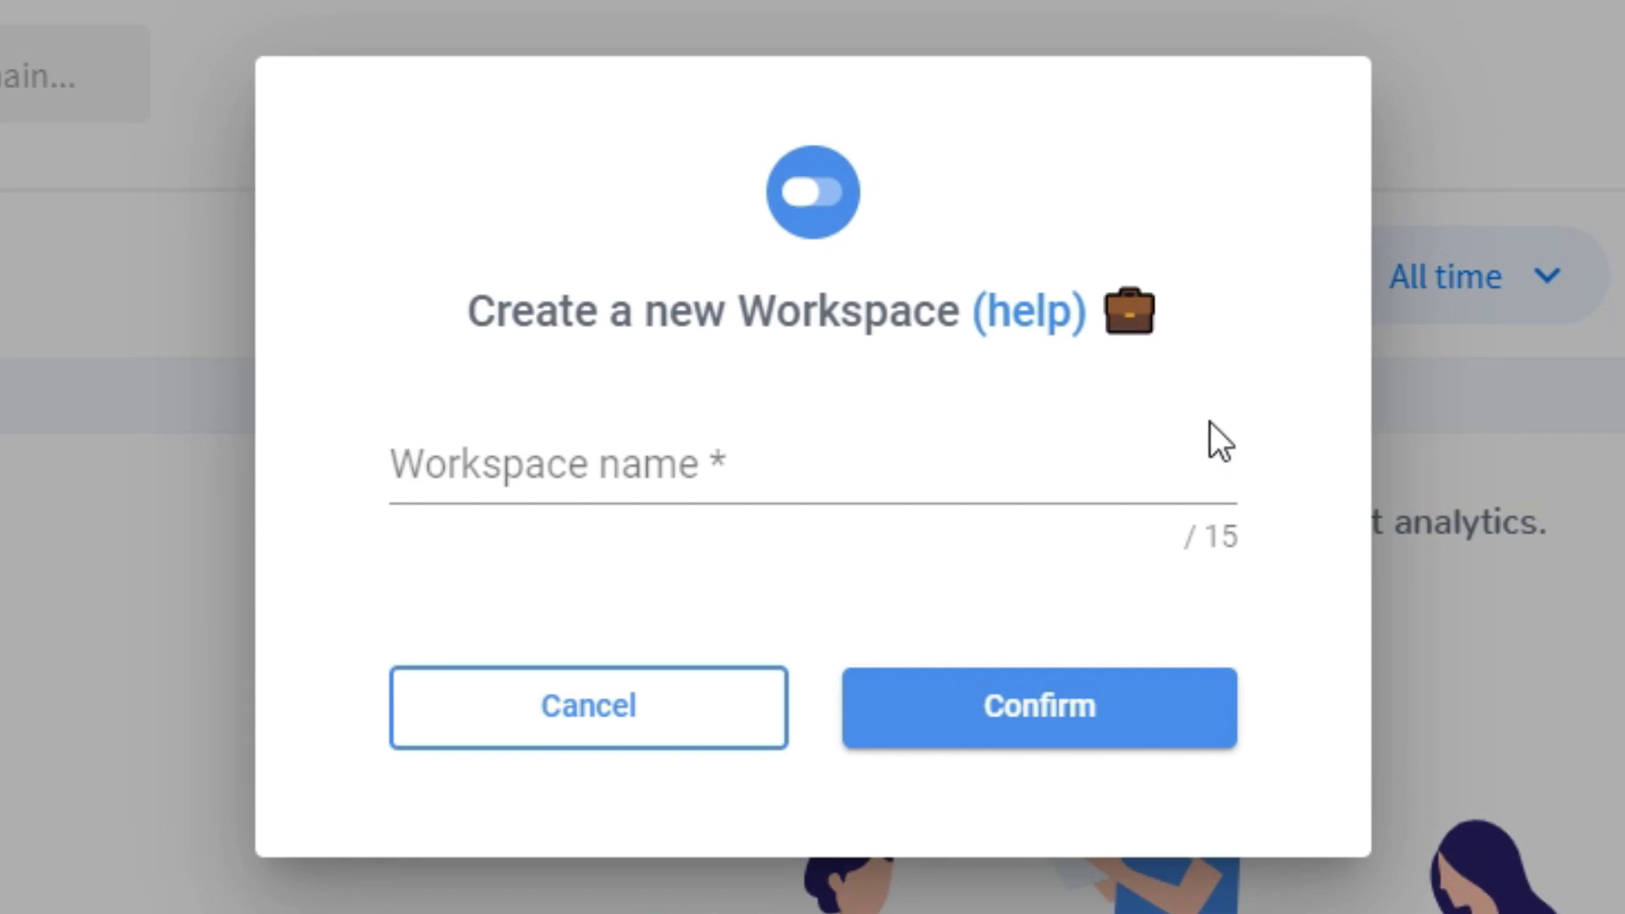
click(1064, 480)
text(Social Media 2)
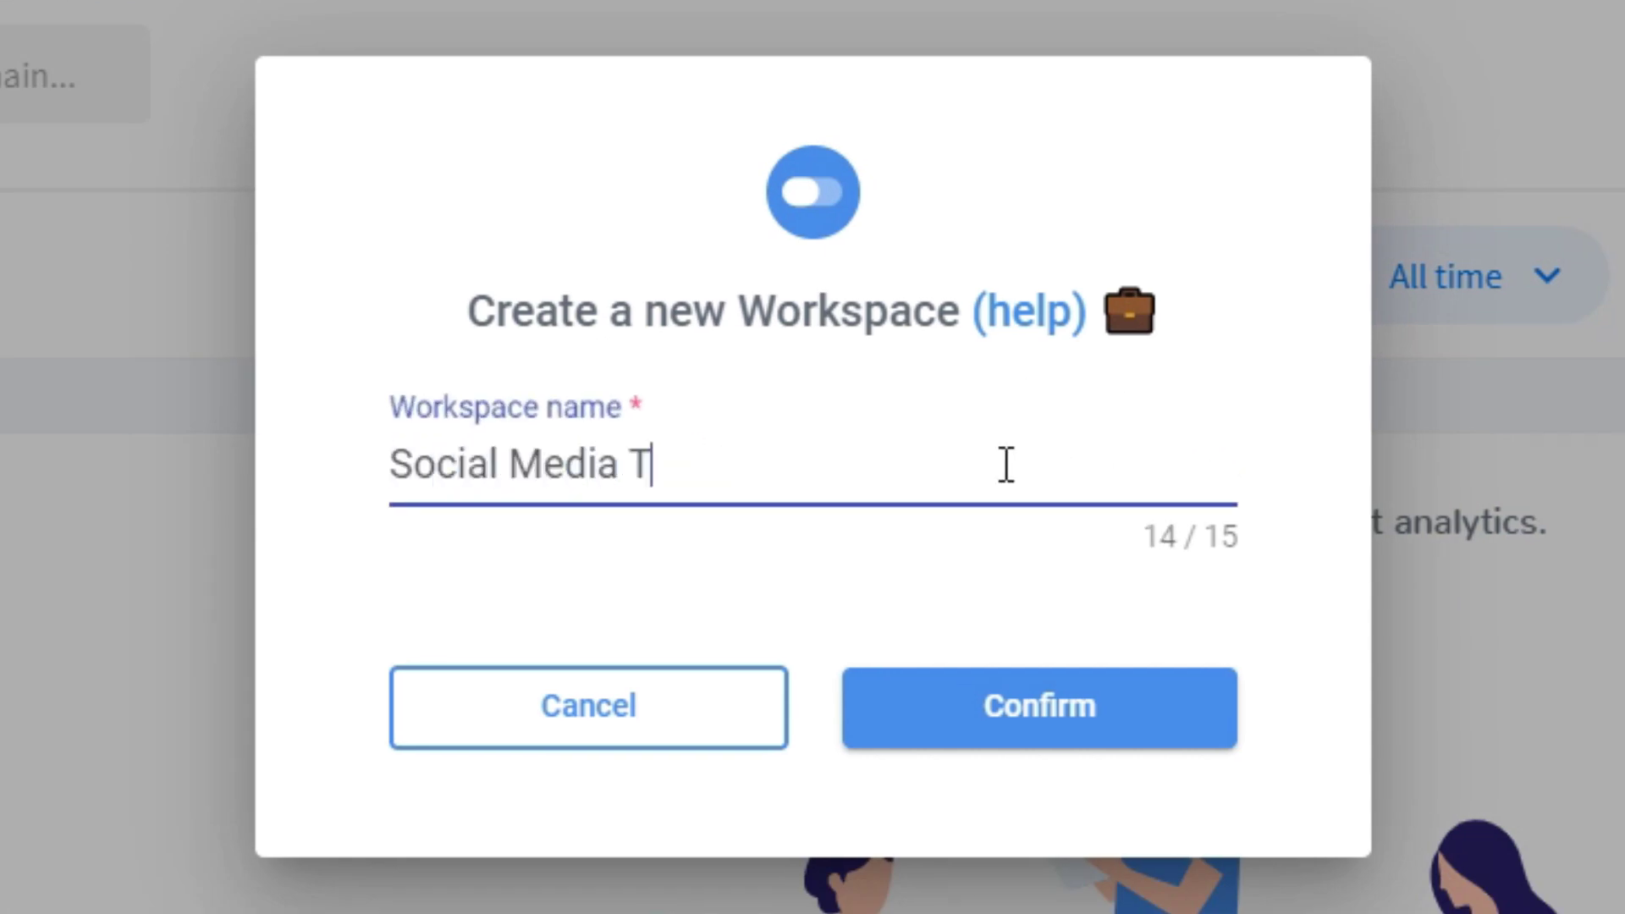
click(1151, 745)
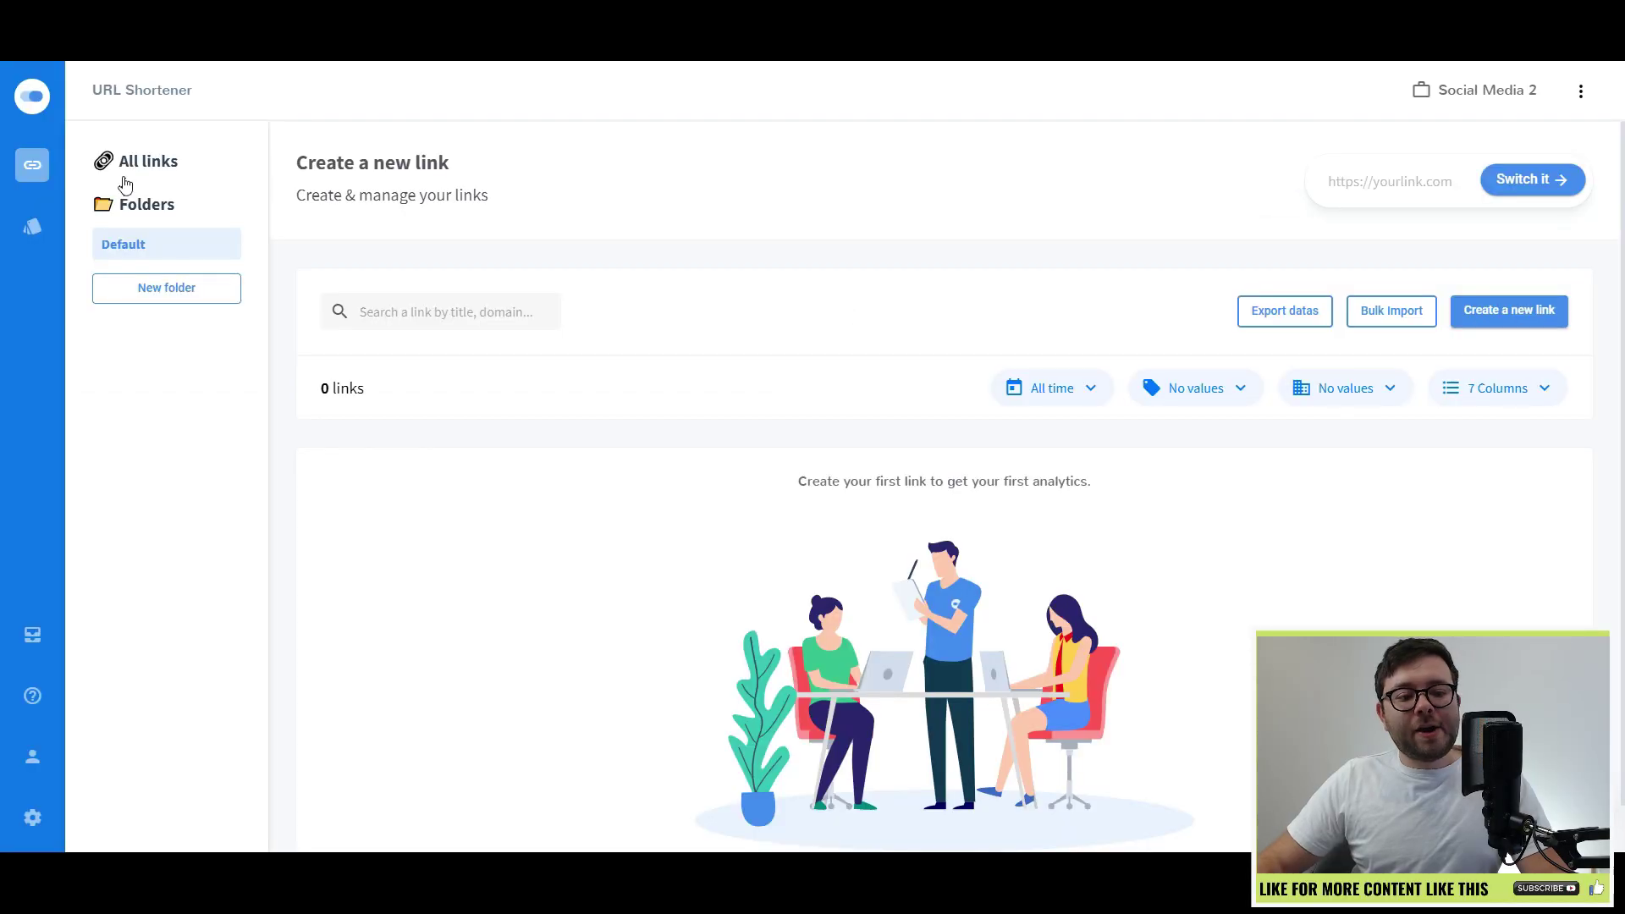
- Add the Facebook Links folder, return to the Social Media 2 workspace and open Facebook Links
click(161, 292)
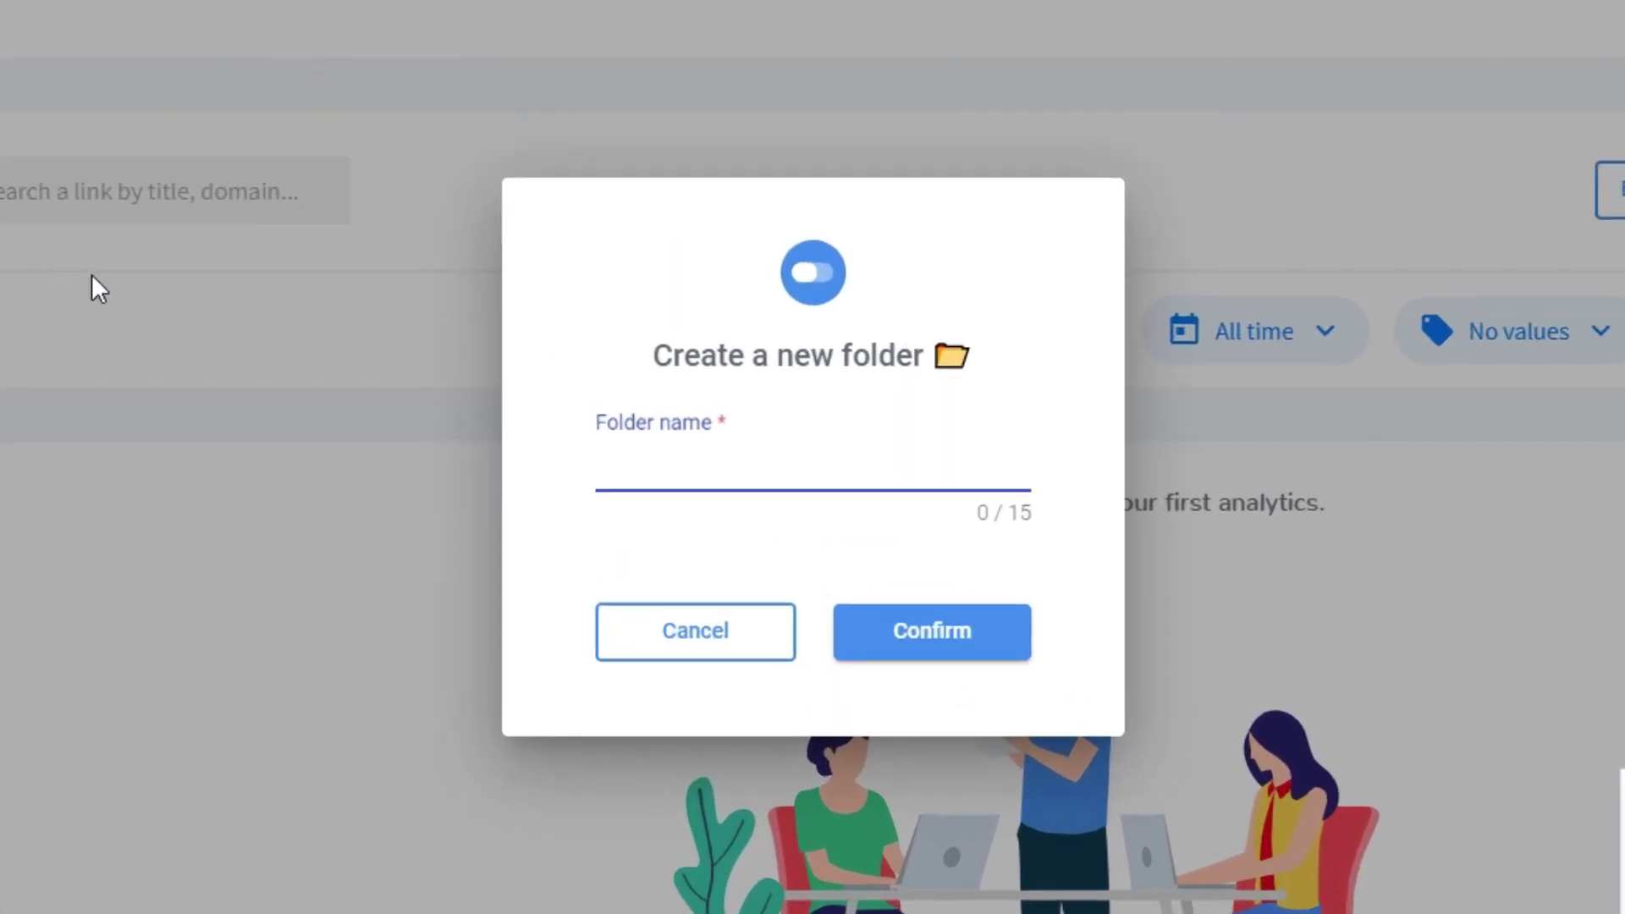
text(Fac)
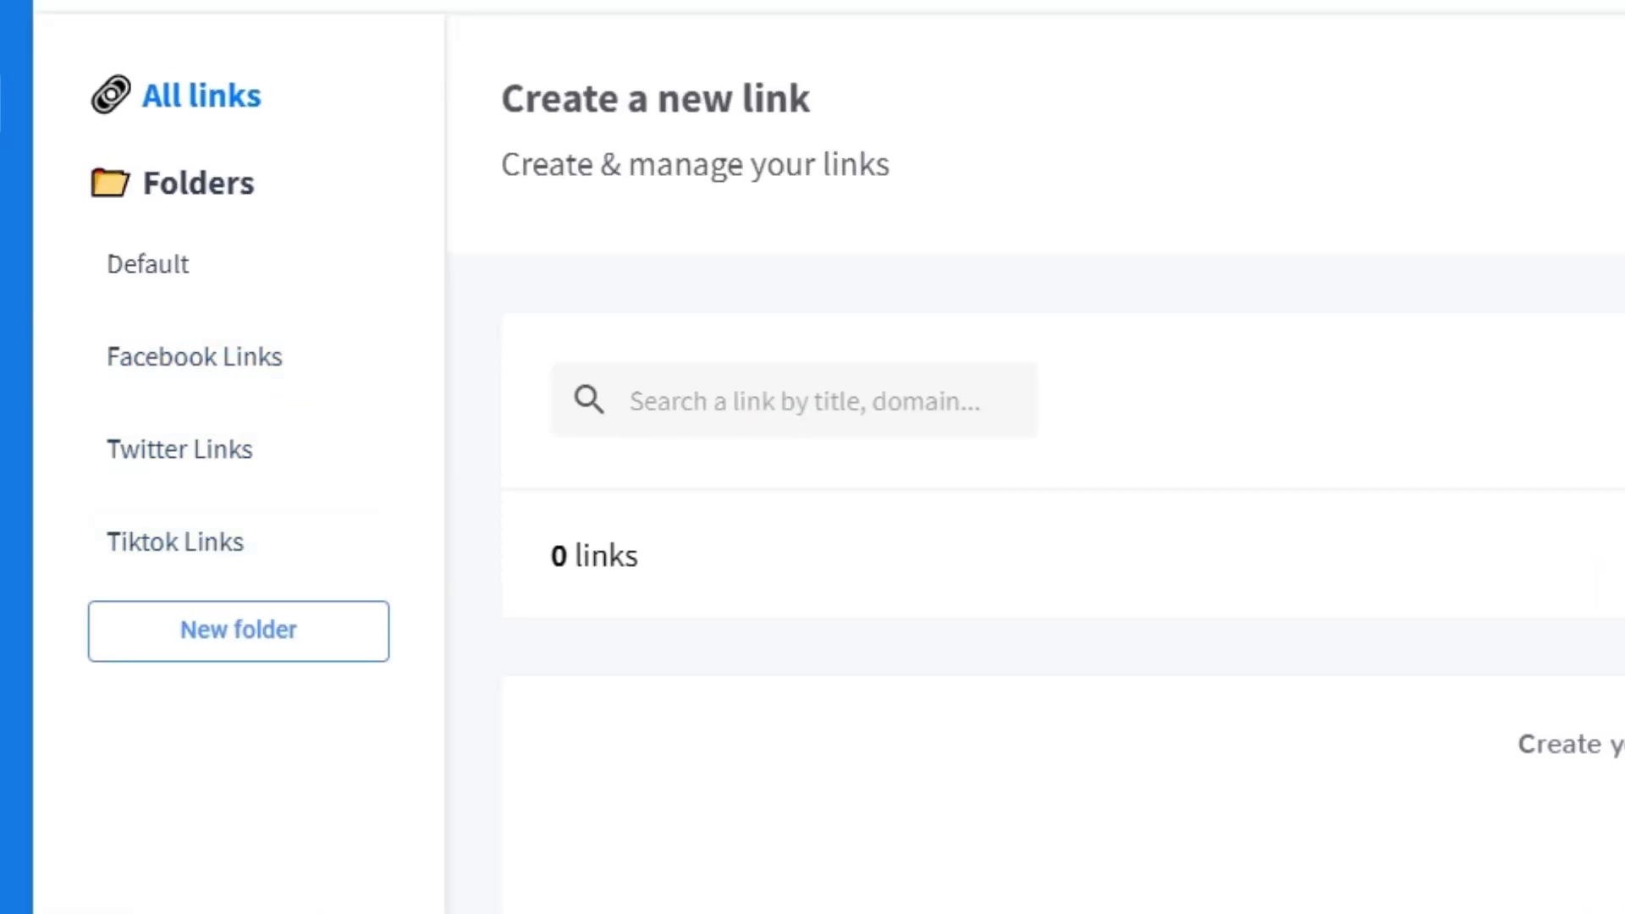
click(1314, 188)
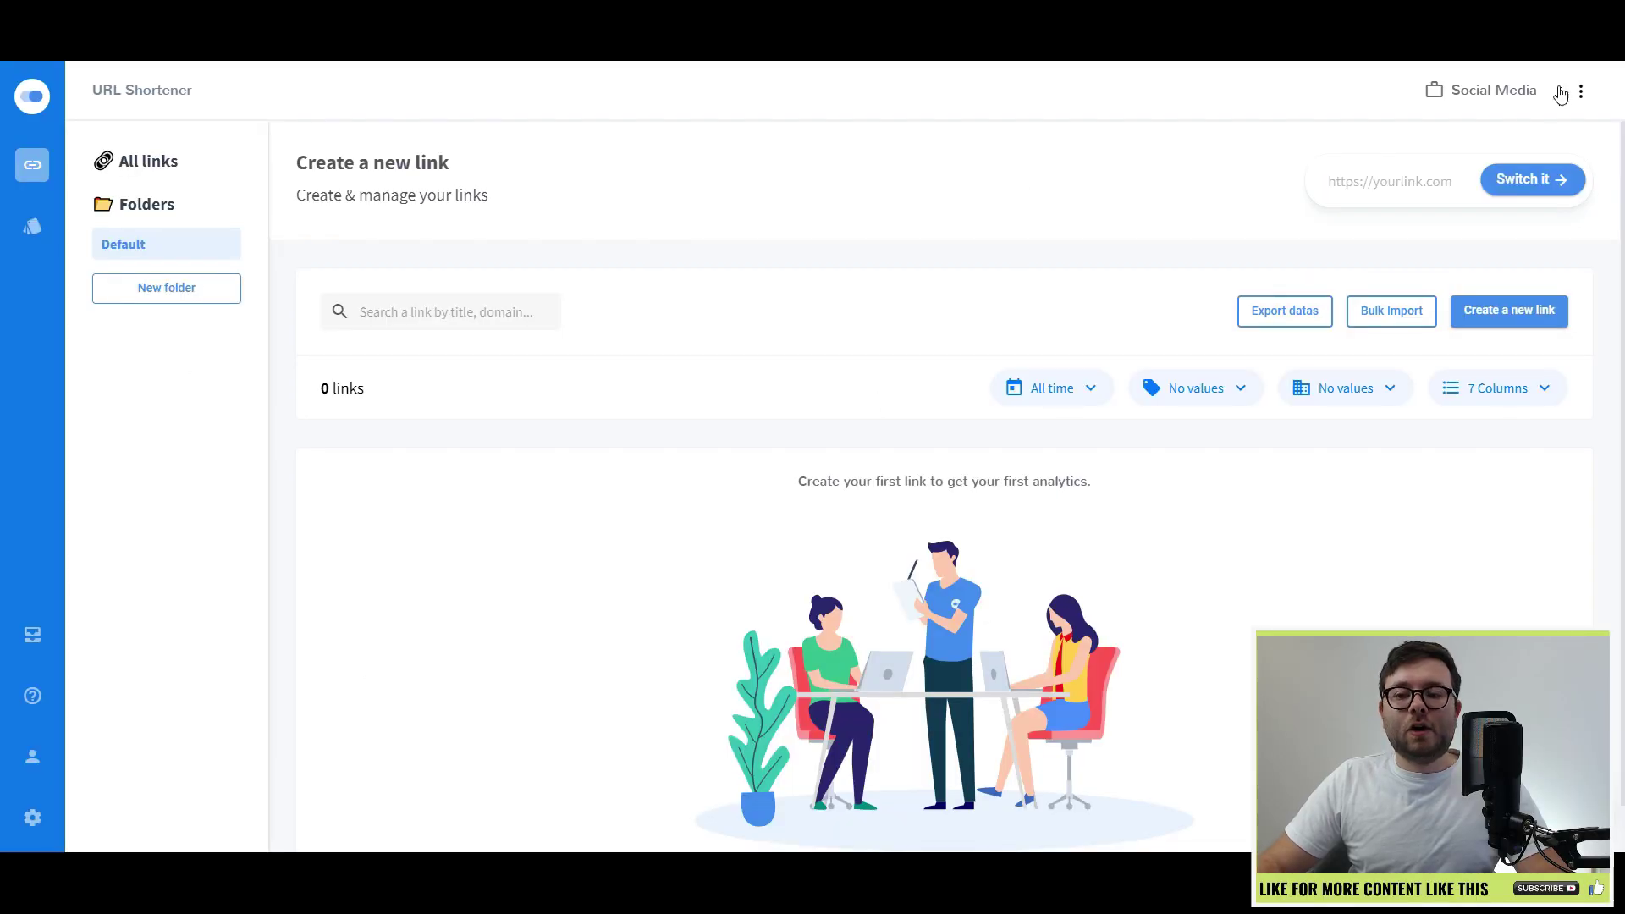
click(1560, 95)
click(1473, 171)
click(179, 310)
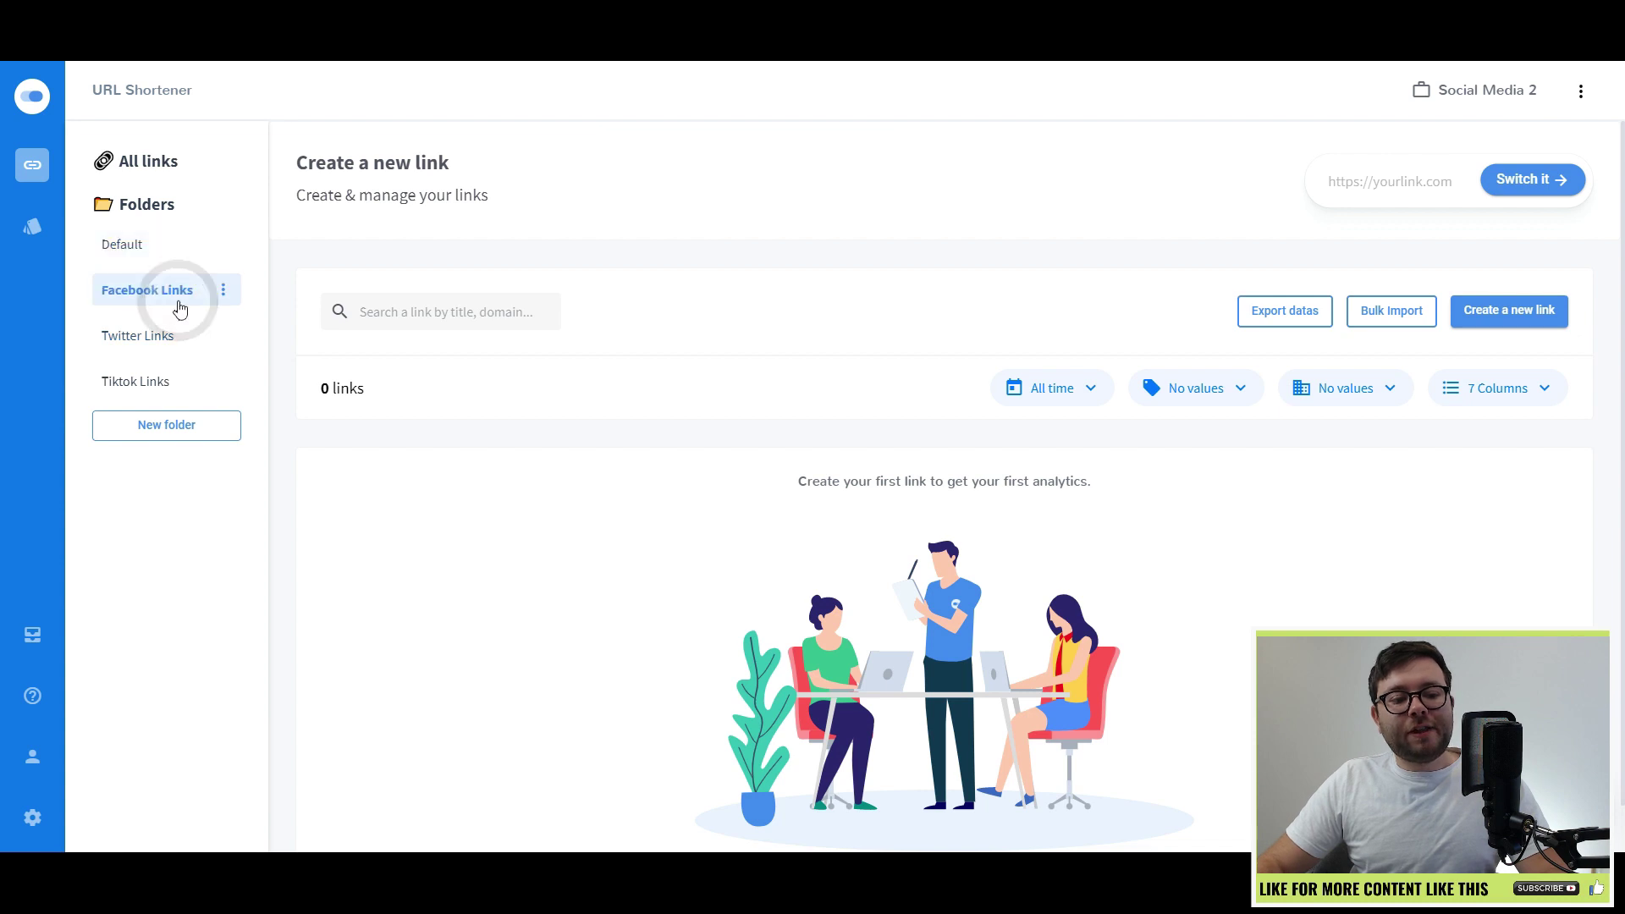
click(150, 301)
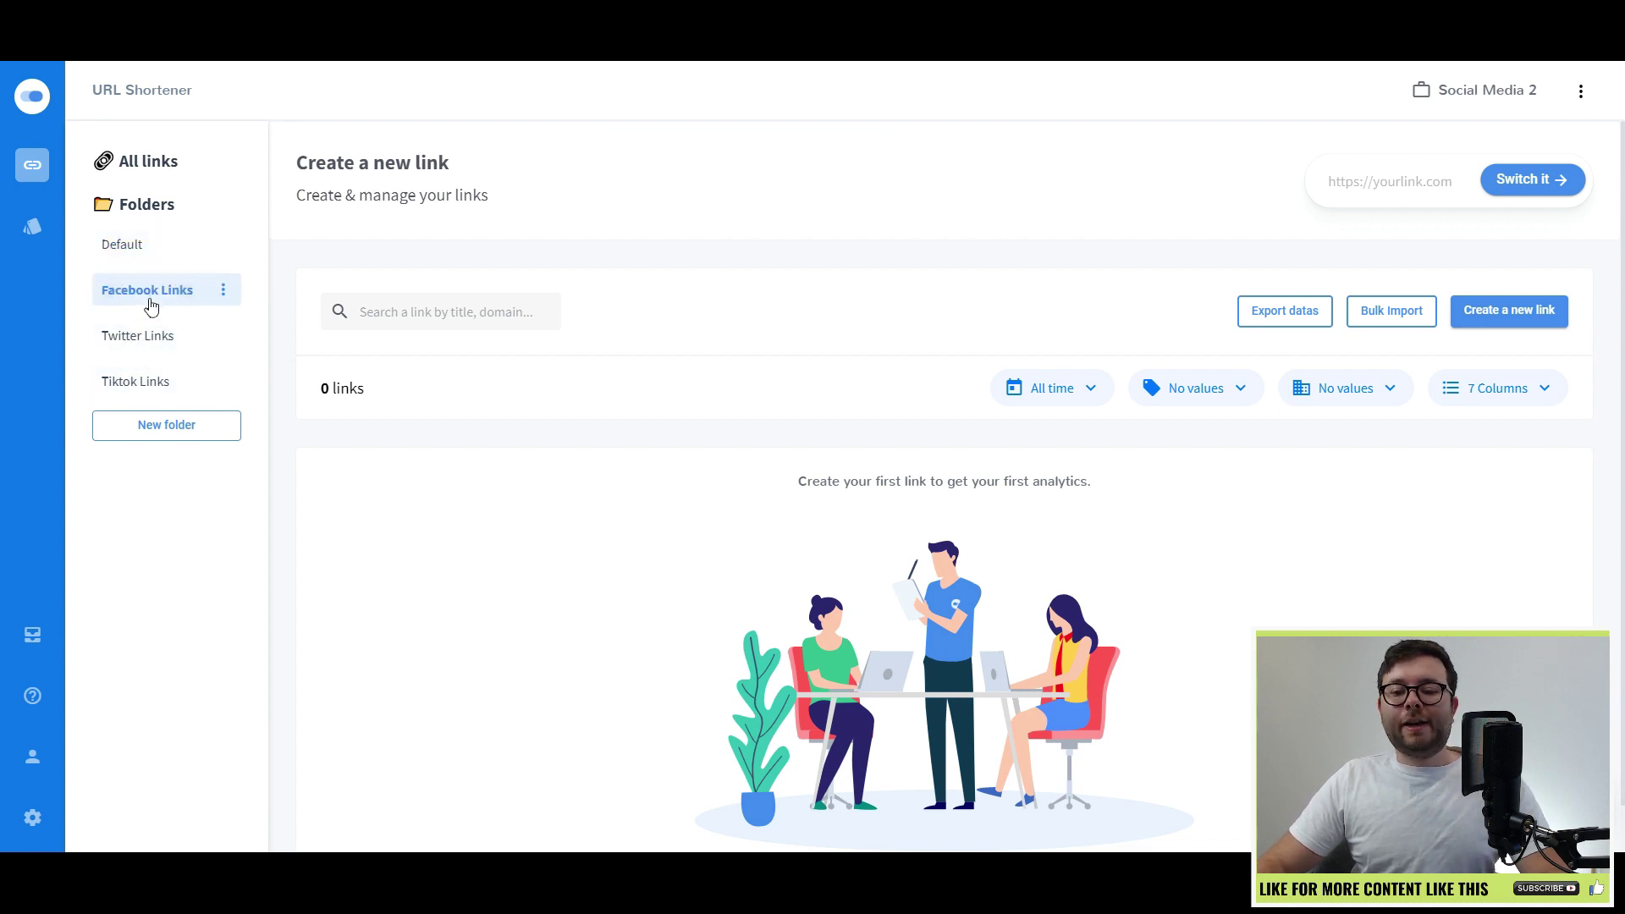
- Start a new short link with the pasted Facebook group URL and review the link types
click(1532, 322)
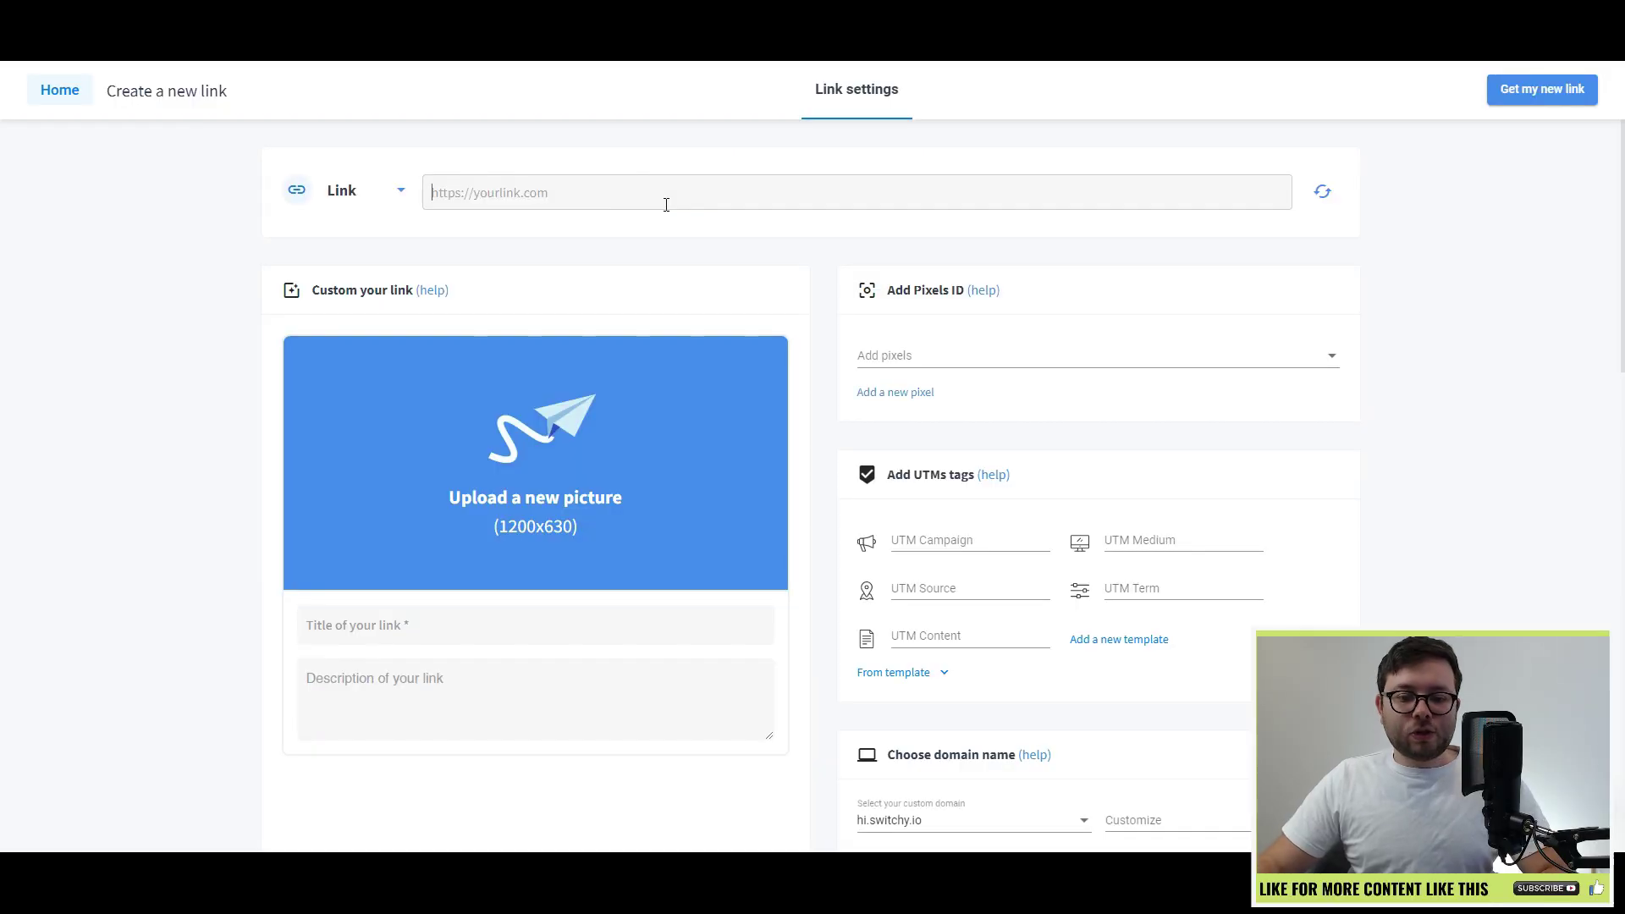
click(666, 205)
text(https://www.facebook.com/groups/affiliatemarketinghelpandadvice)
drag(430, 193, 825, 193)
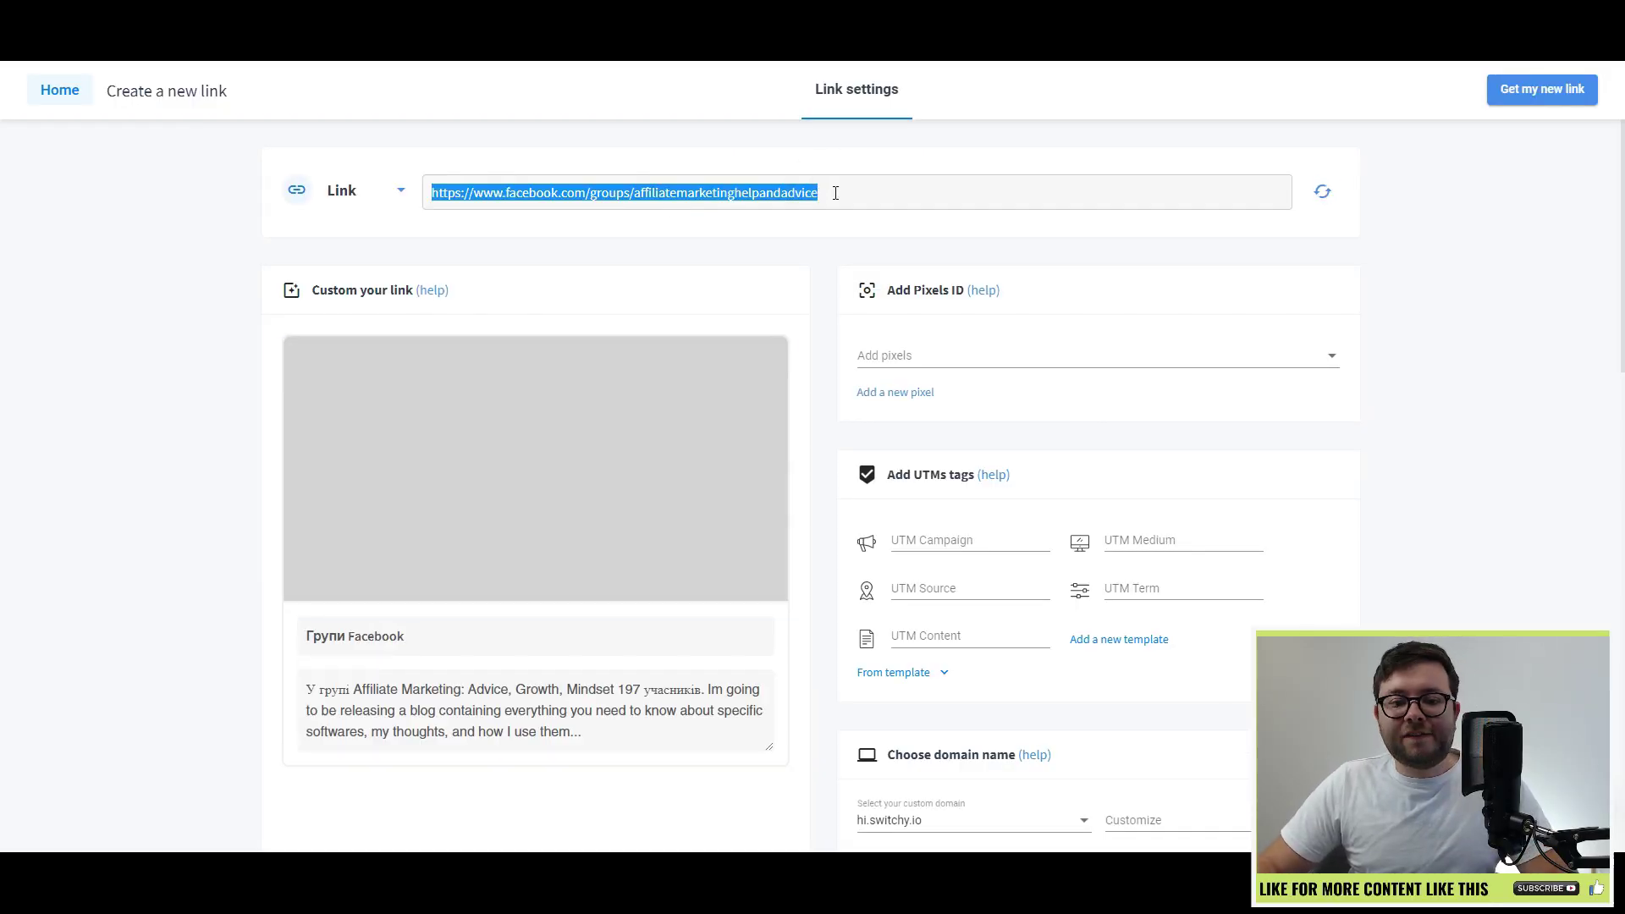
click(1512, 359)
click(609, 200)
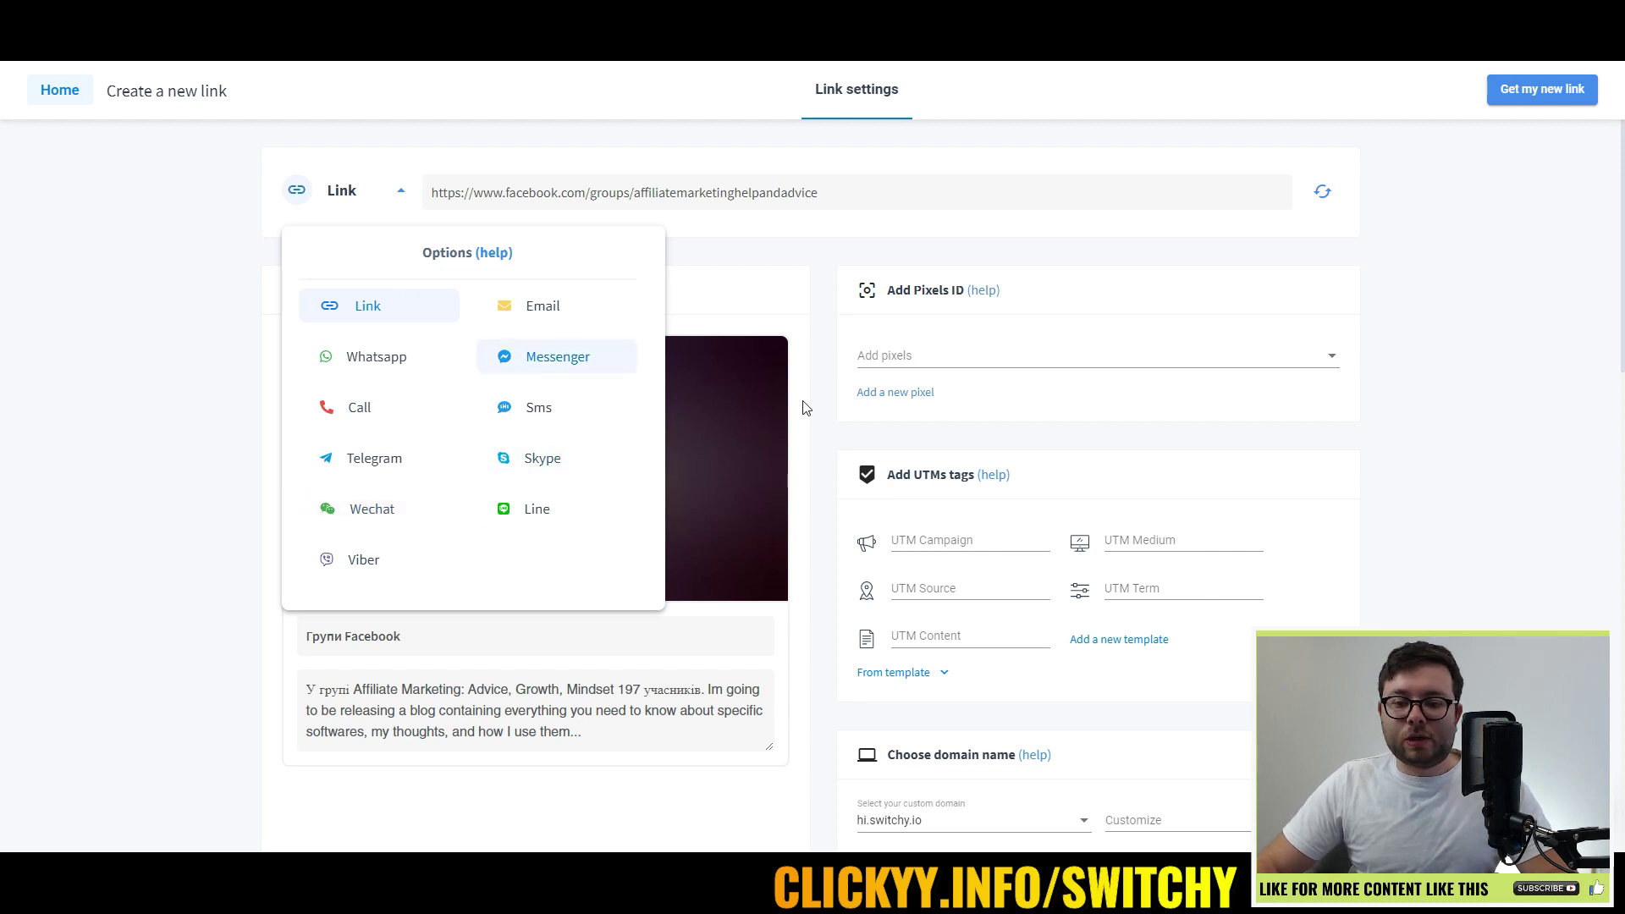
click(1487, 436)
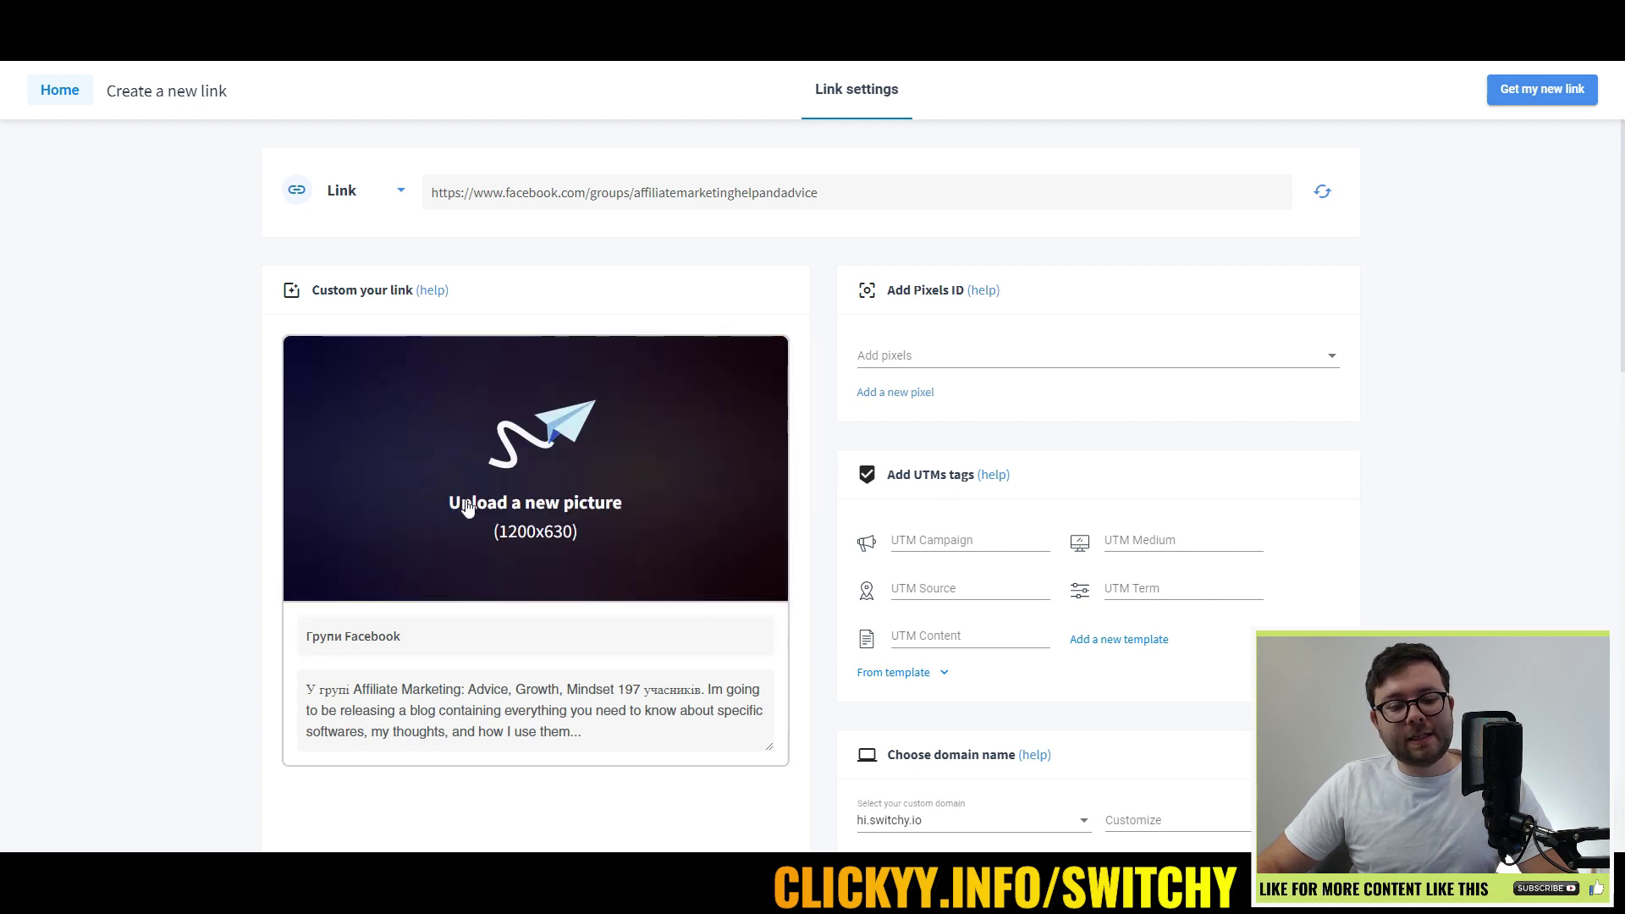
- Browse the preview image sources and set a Tenor GIF as the link's preview image
click(575, 450)
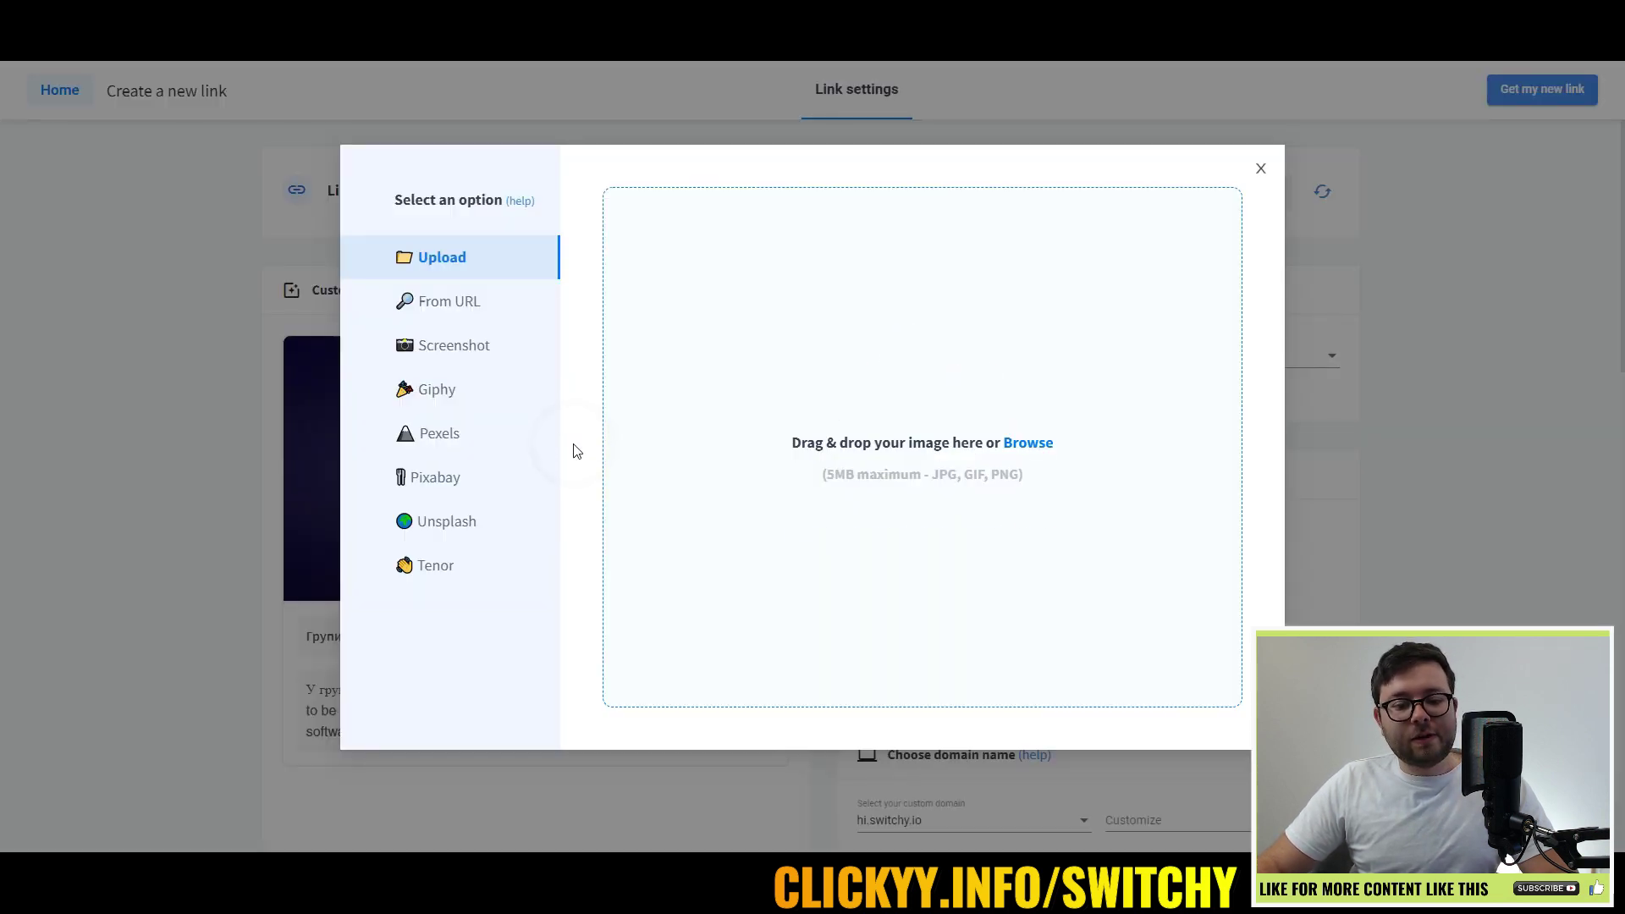
click(467, 308)
click(470, 347)
click(444, 403)
click(439, 438)
click(449, 494)
click(444, 524)
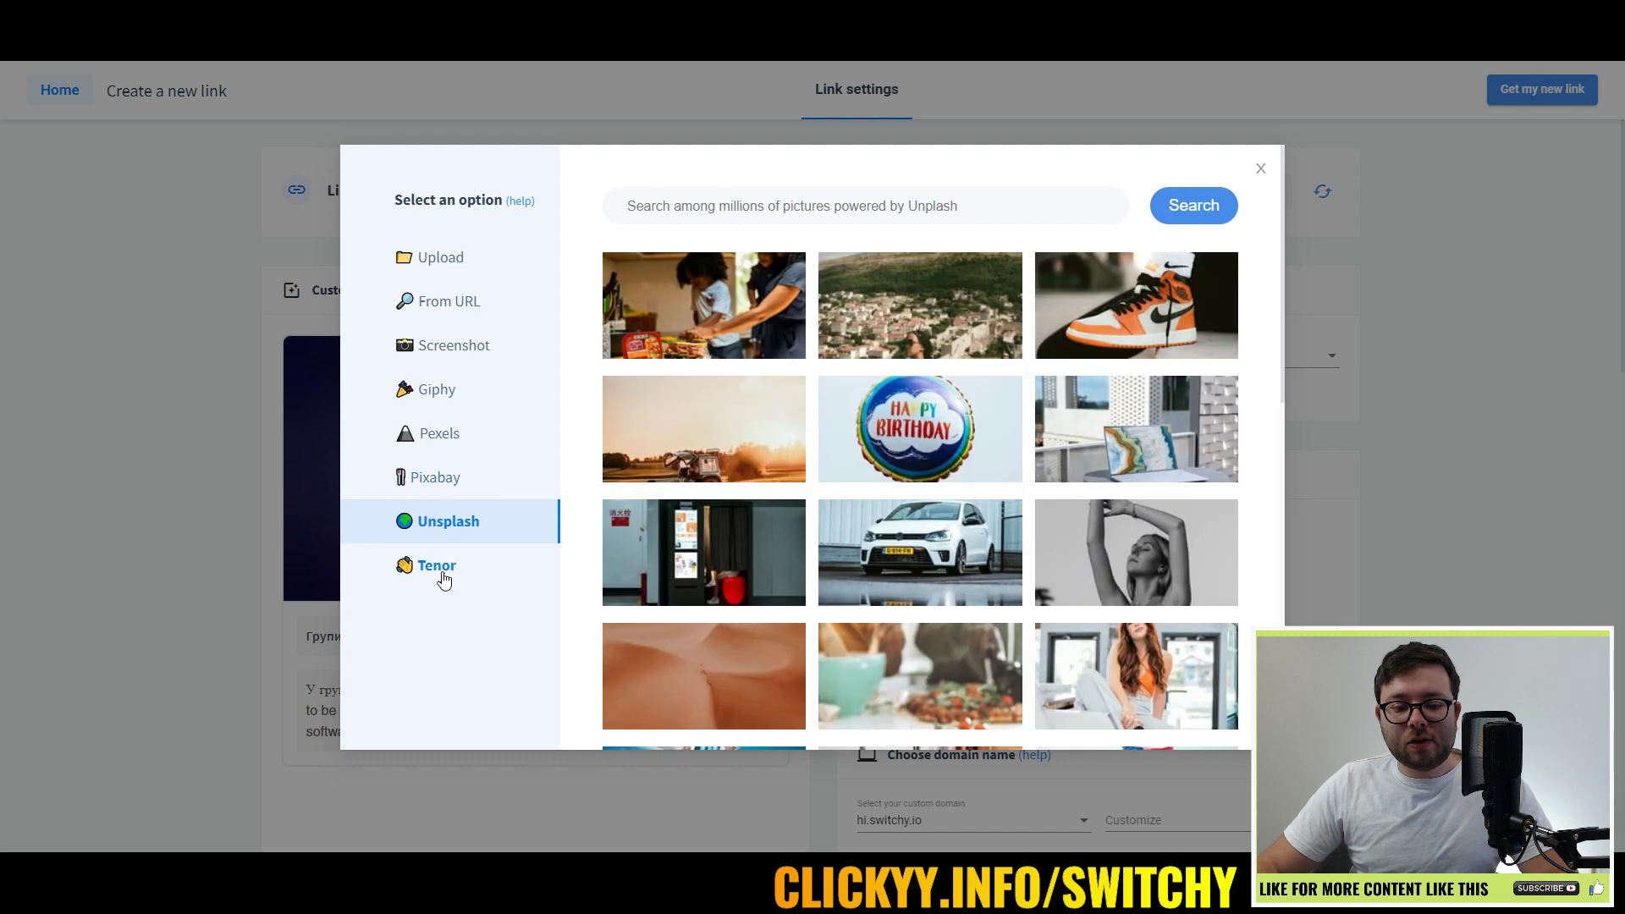
click(443, 575)
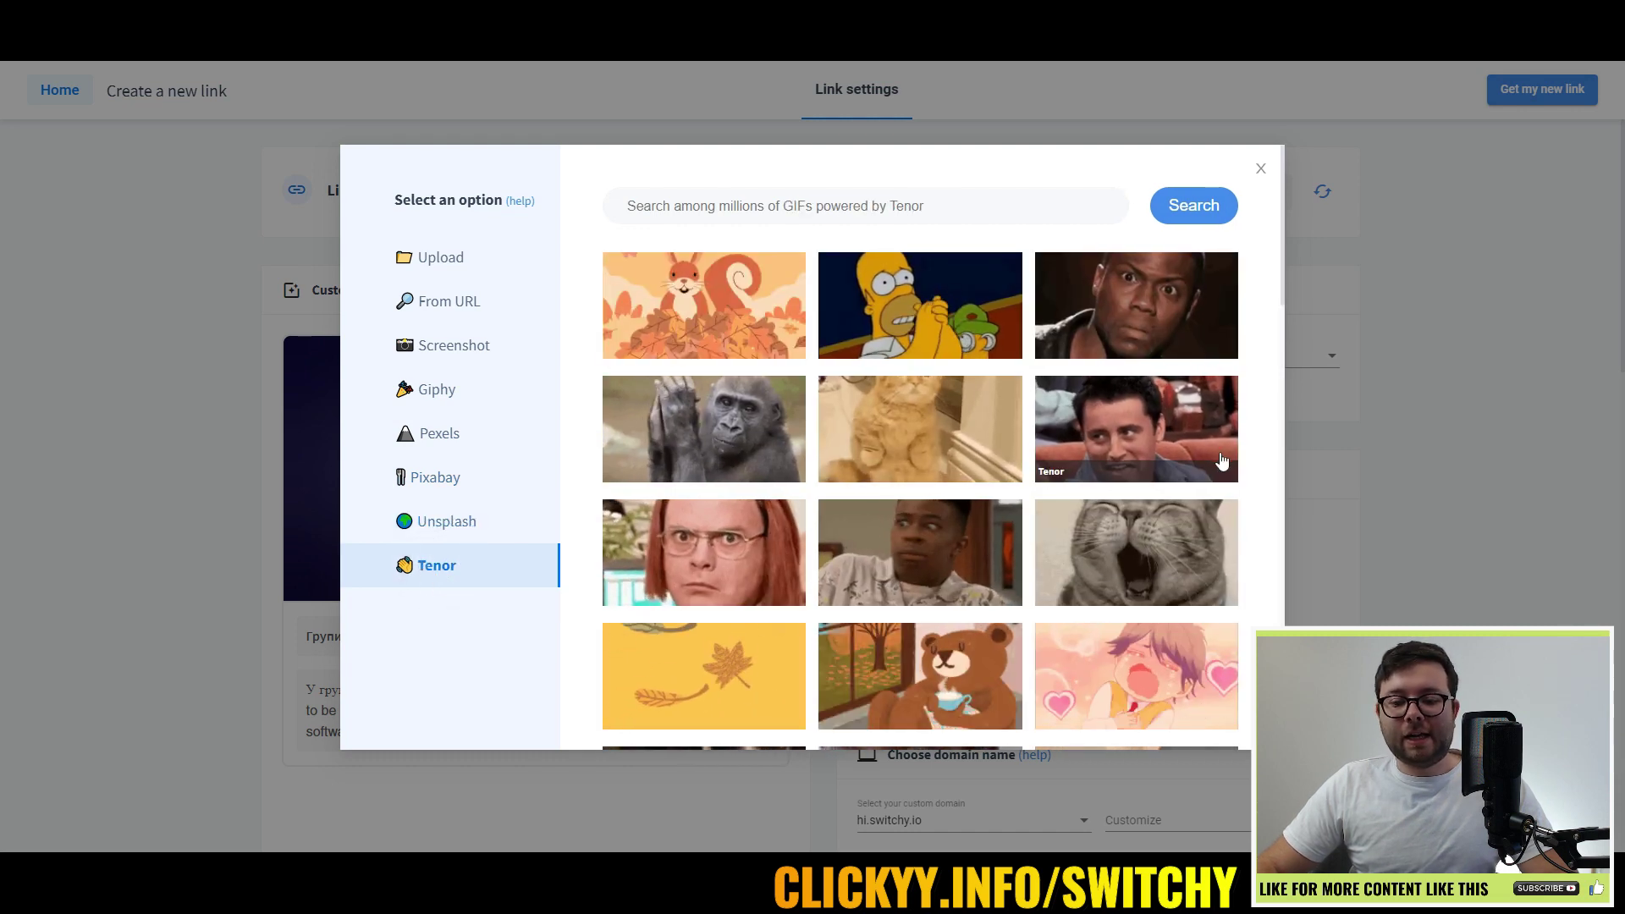
click(1164, 439)
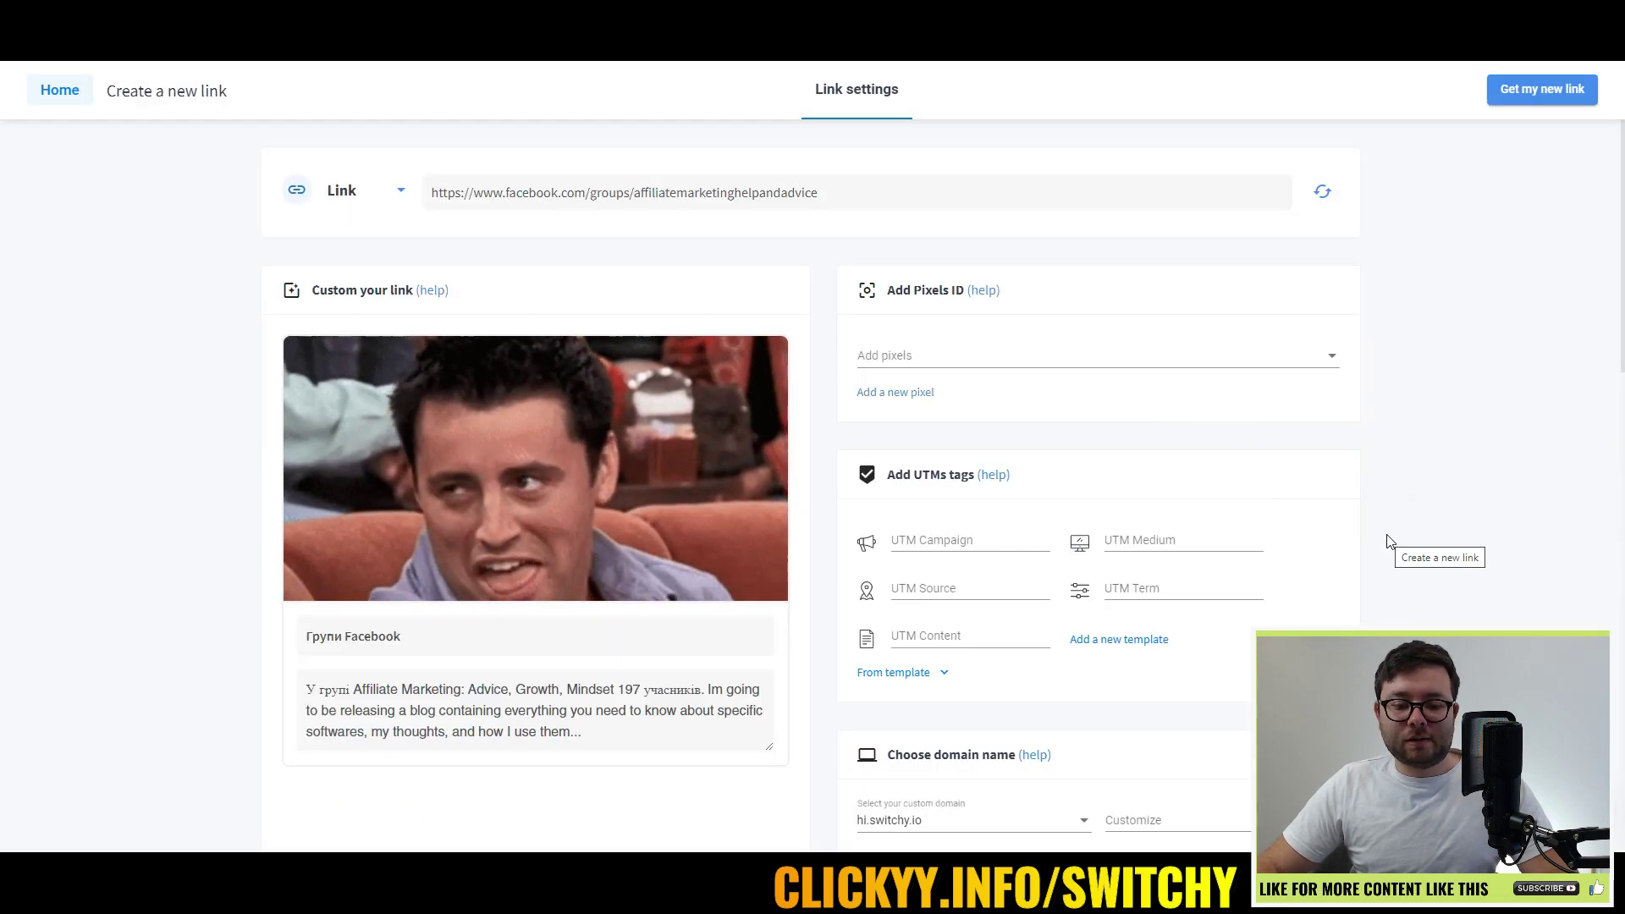
- Replace the link title with 'Helpful Advice For Affiliate Marketers'
click(410, 637)
triple_click(408, 639)
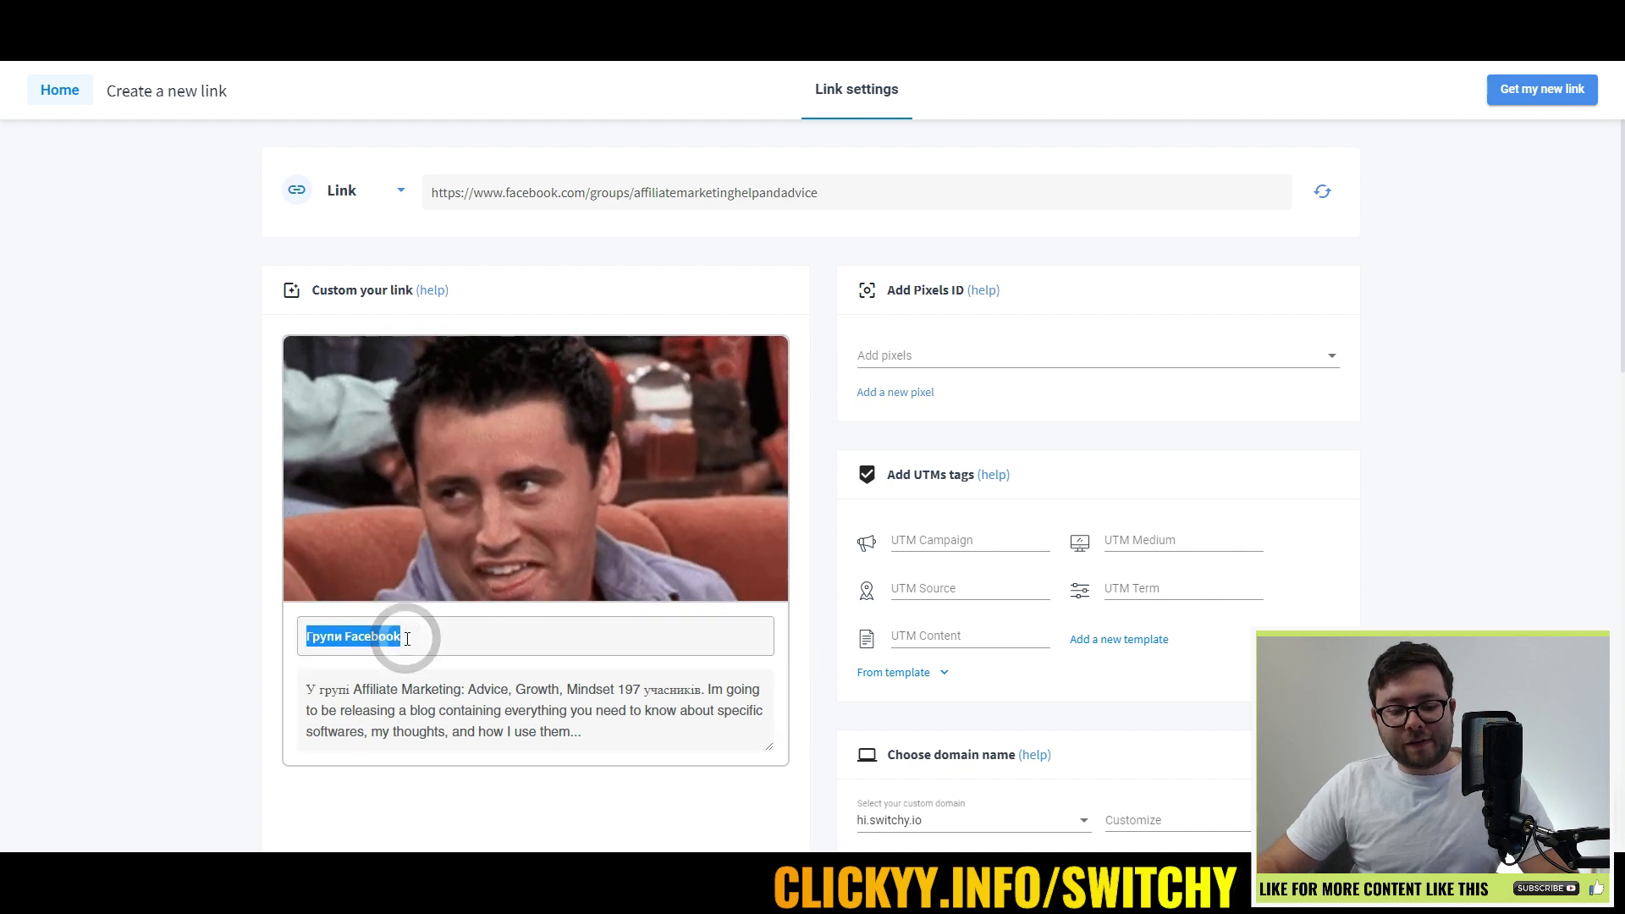
text(Helpful Advice For Affiliate Marketers)
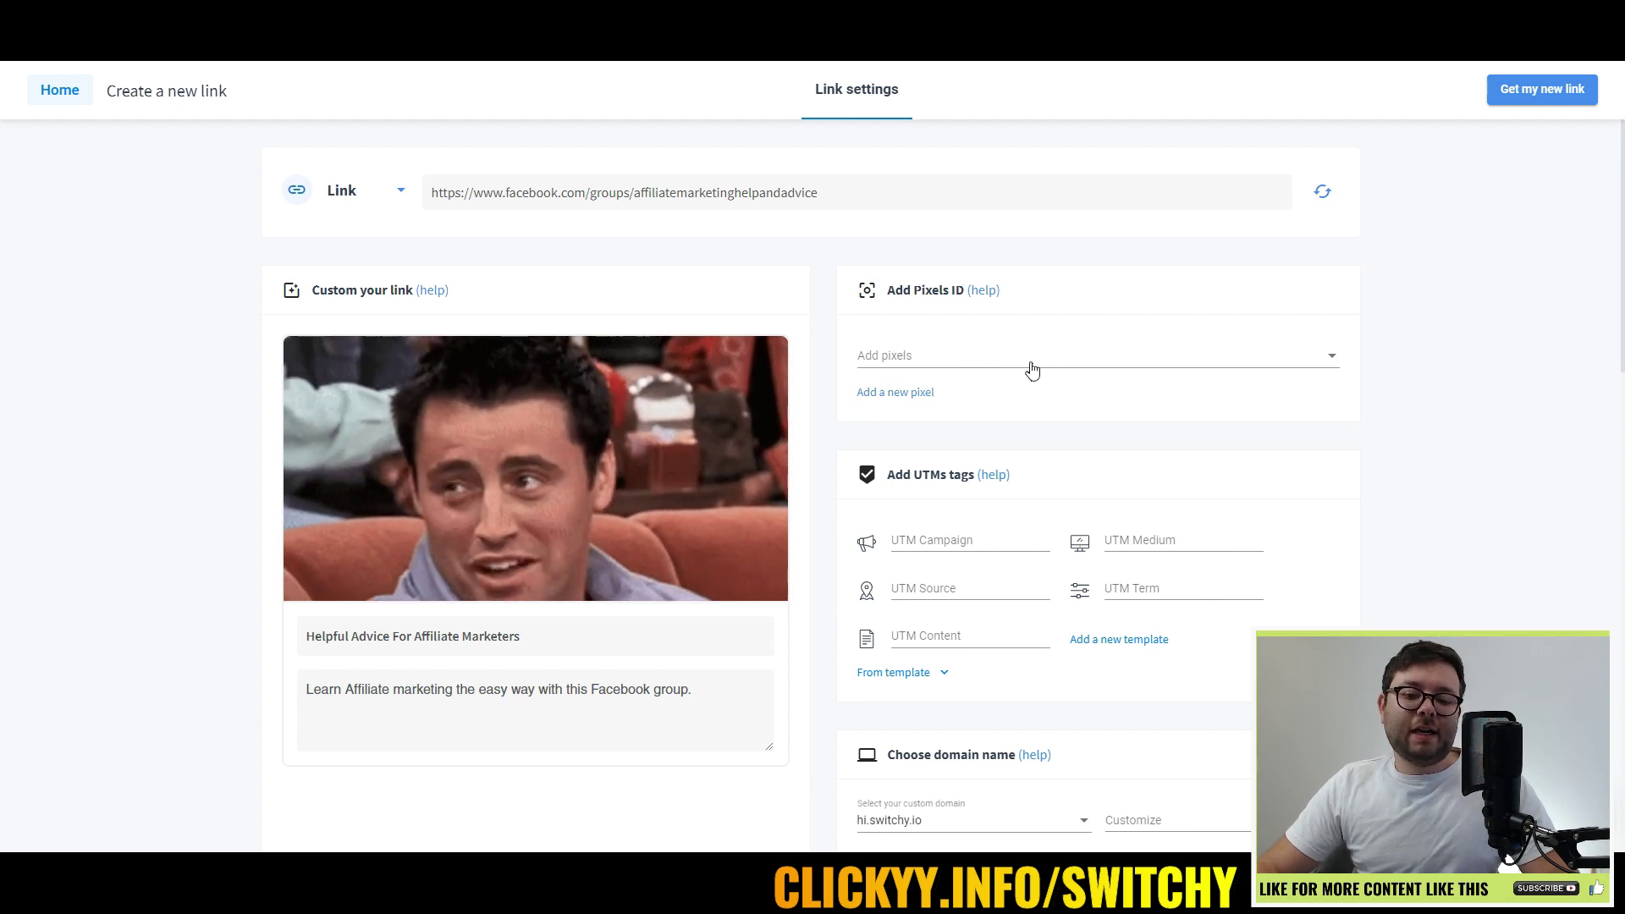
click(985, 292)
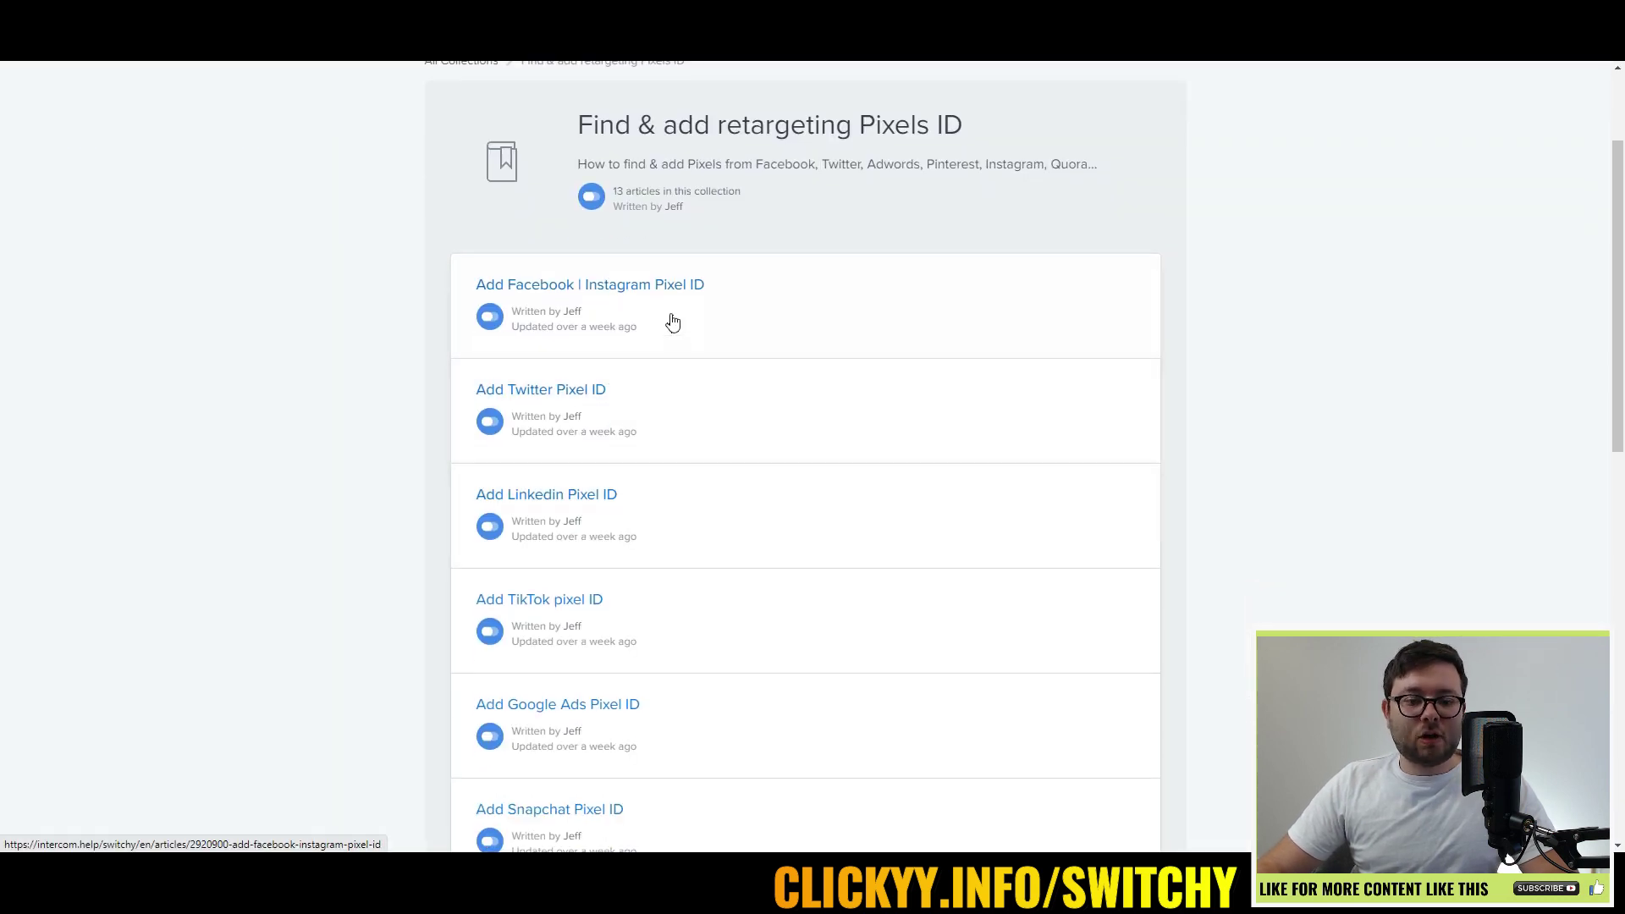
scroll(668, 330, down, 2)
scroll(612, 580, down, 2)
scroll(707, 529, up, 5)
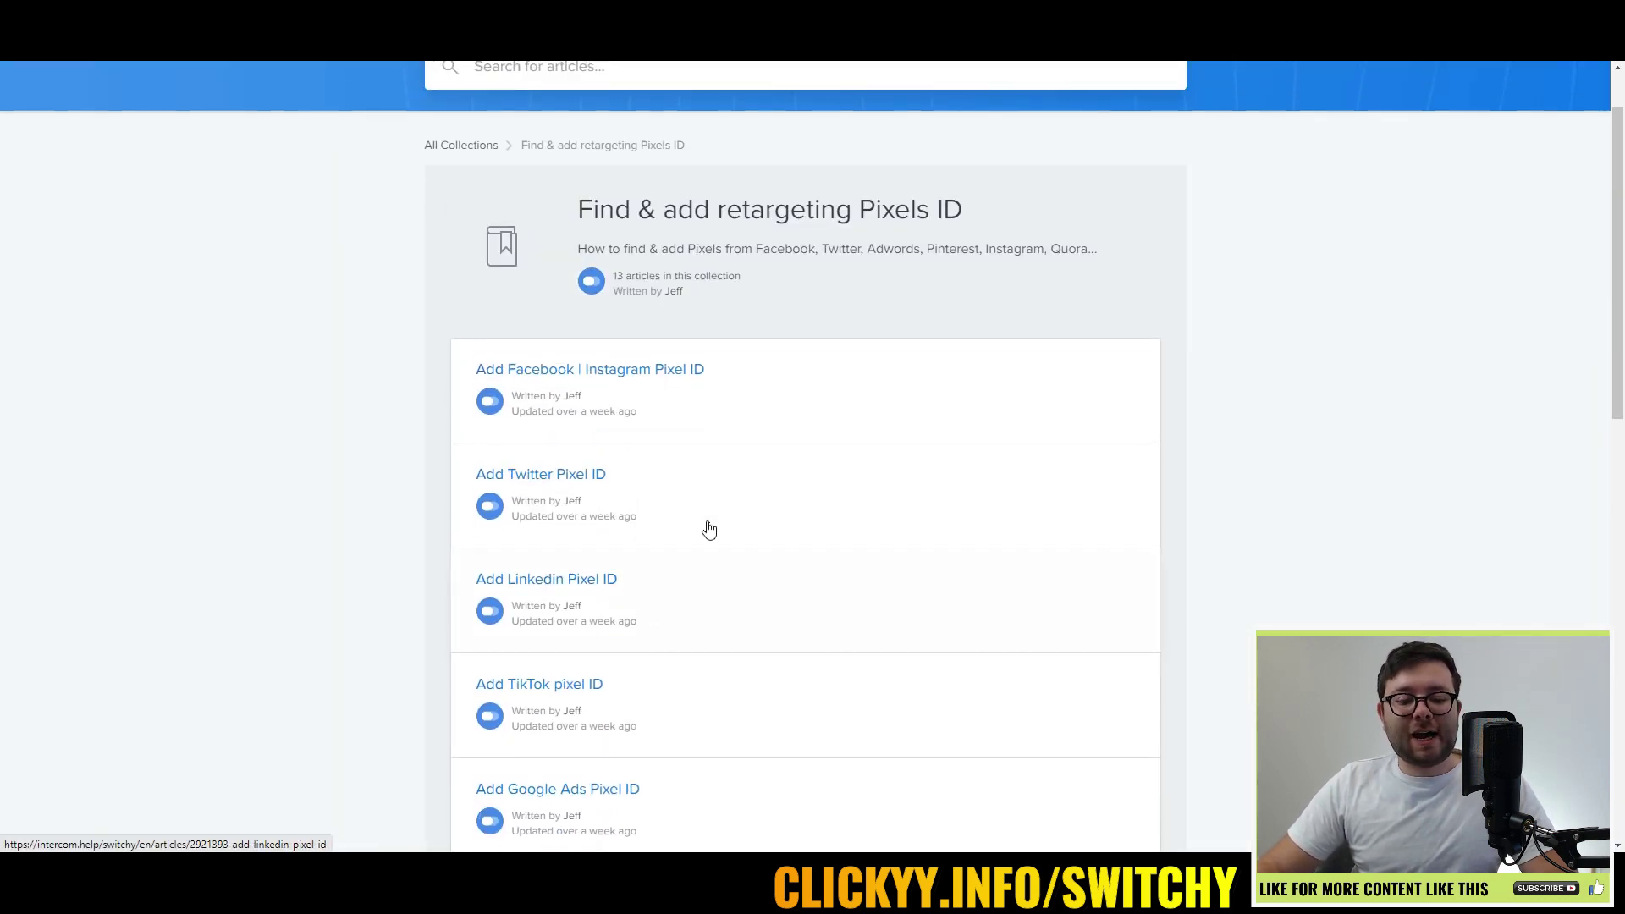
click(654, 372)
scroll(778, 446, down, 3)
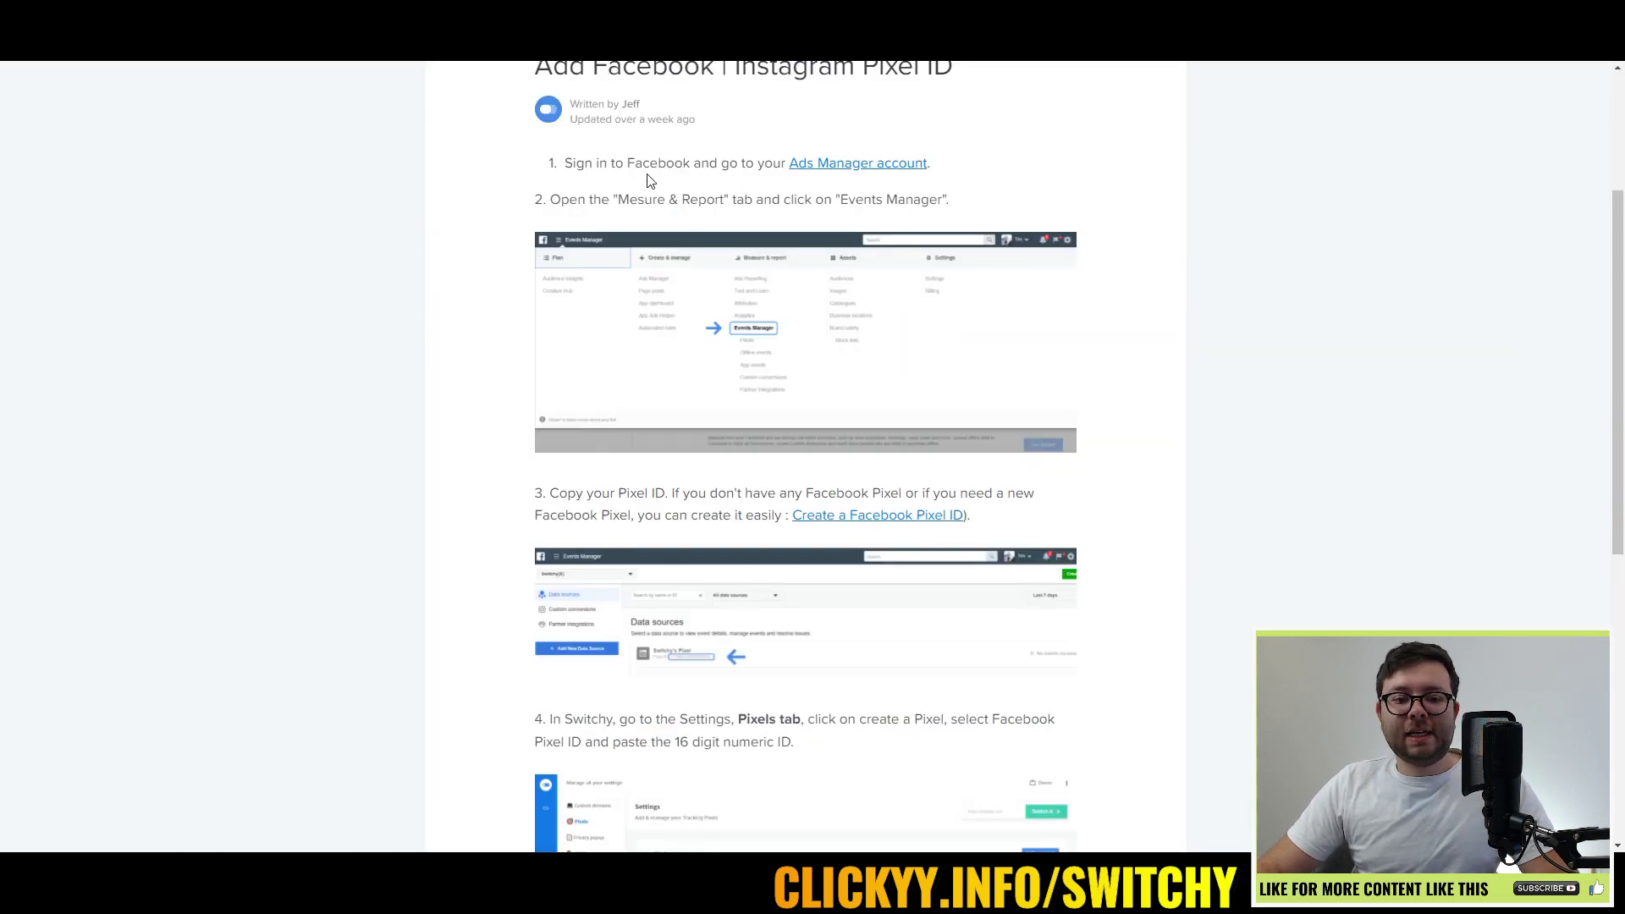
scroll(733, 225, down, 7)
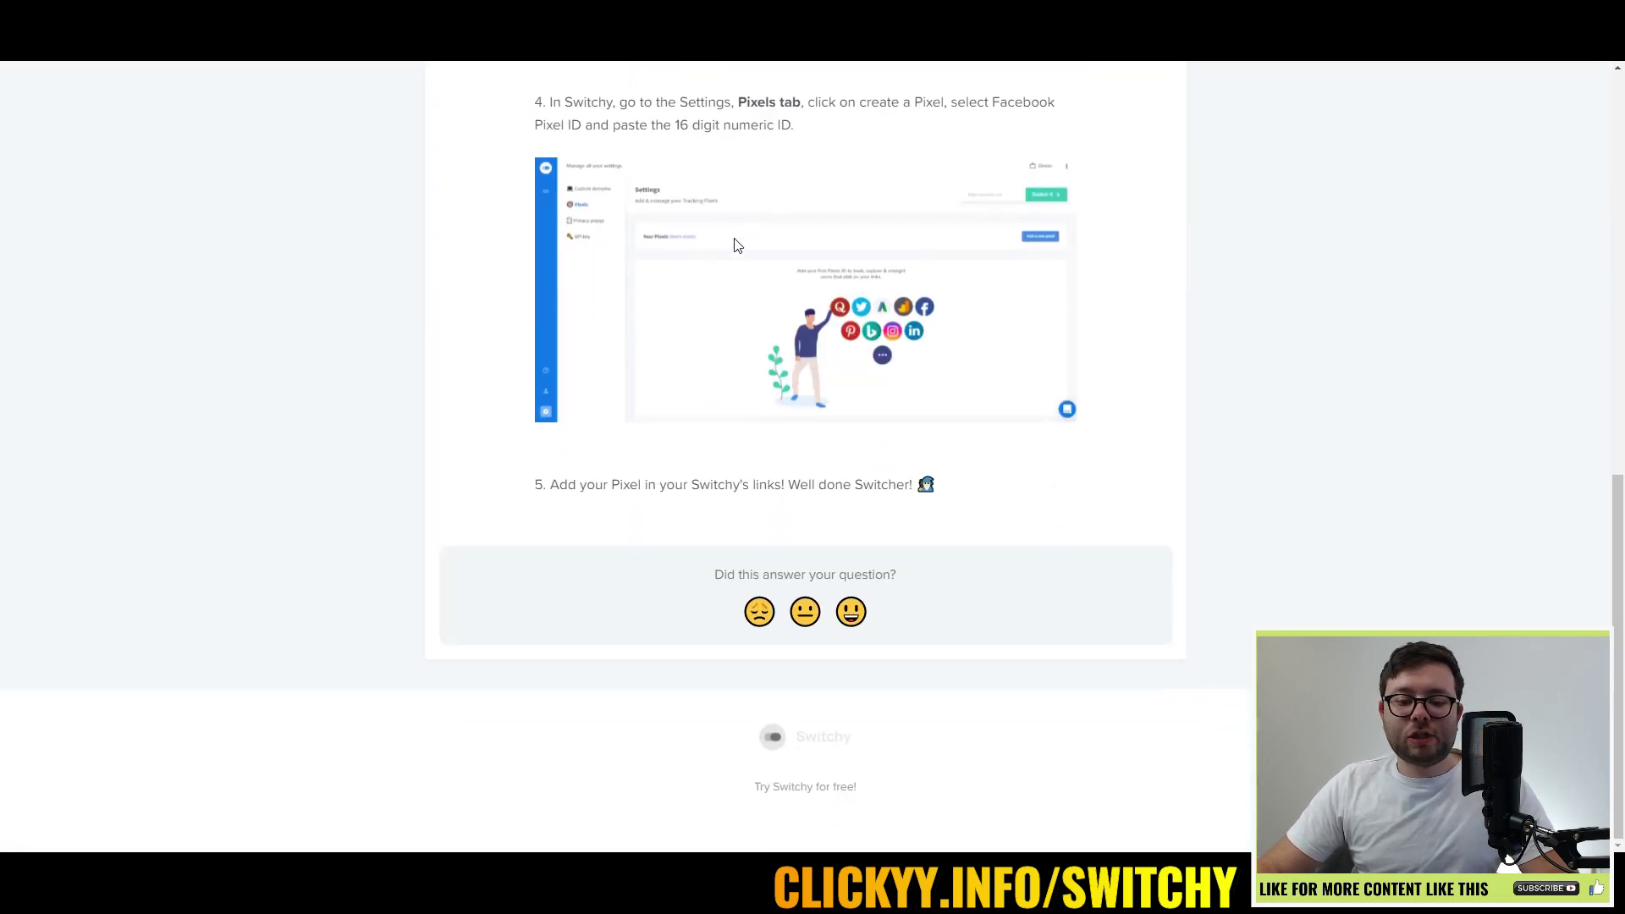
scroll(1058, 512, up, 8)
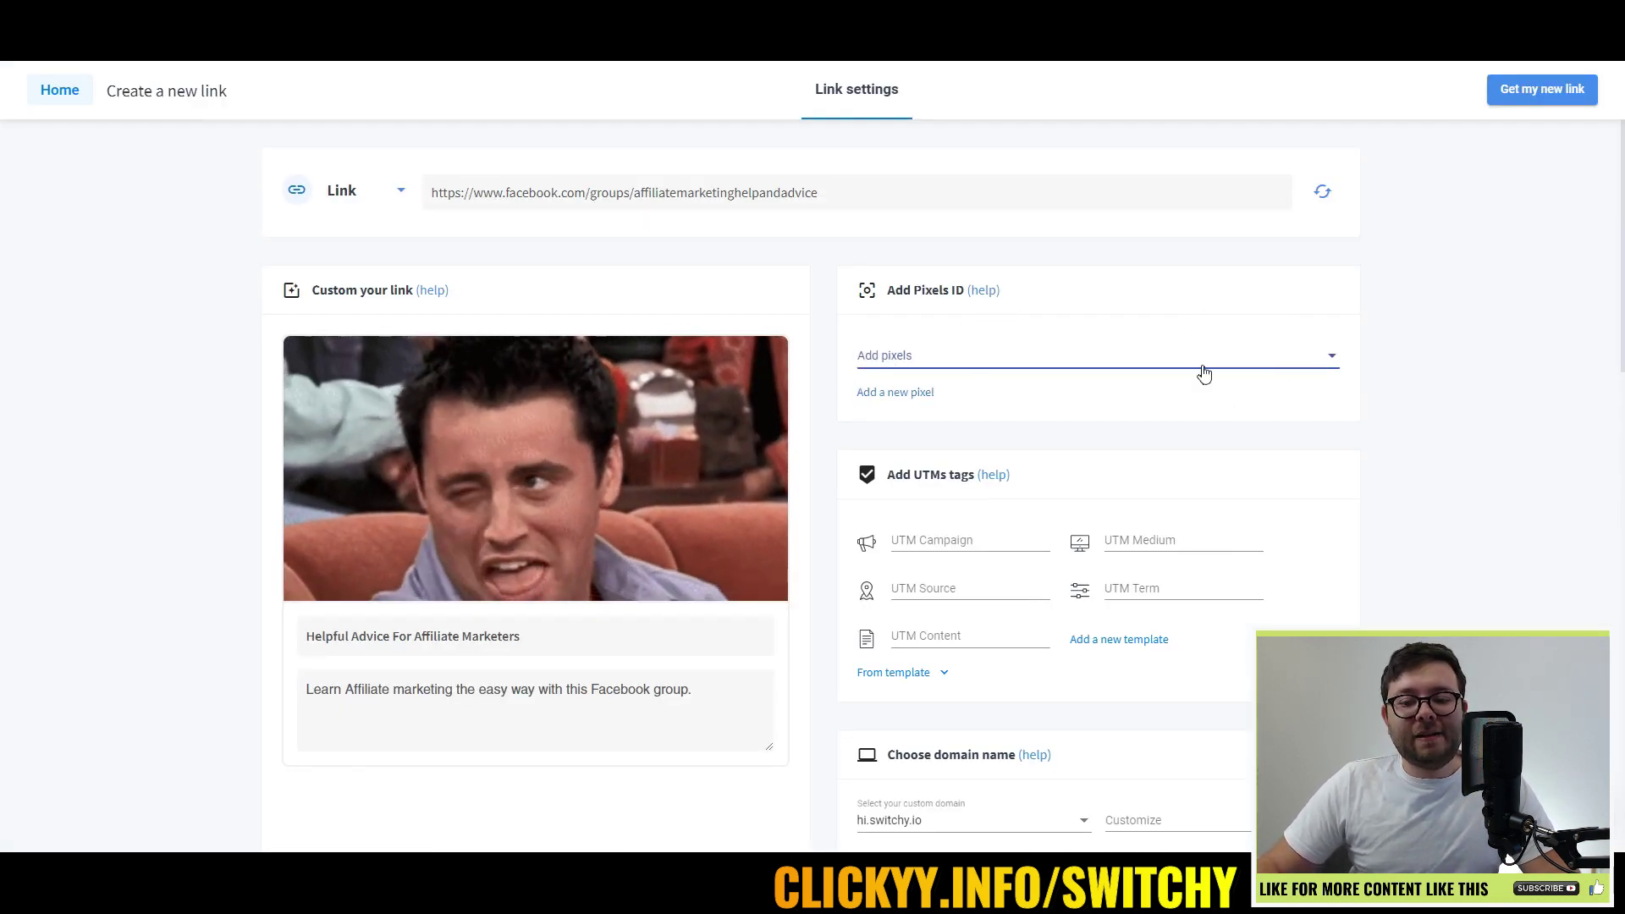
- Create a Facebook pixel named 'Account Manager' and attach it to the link
click(920, 395)
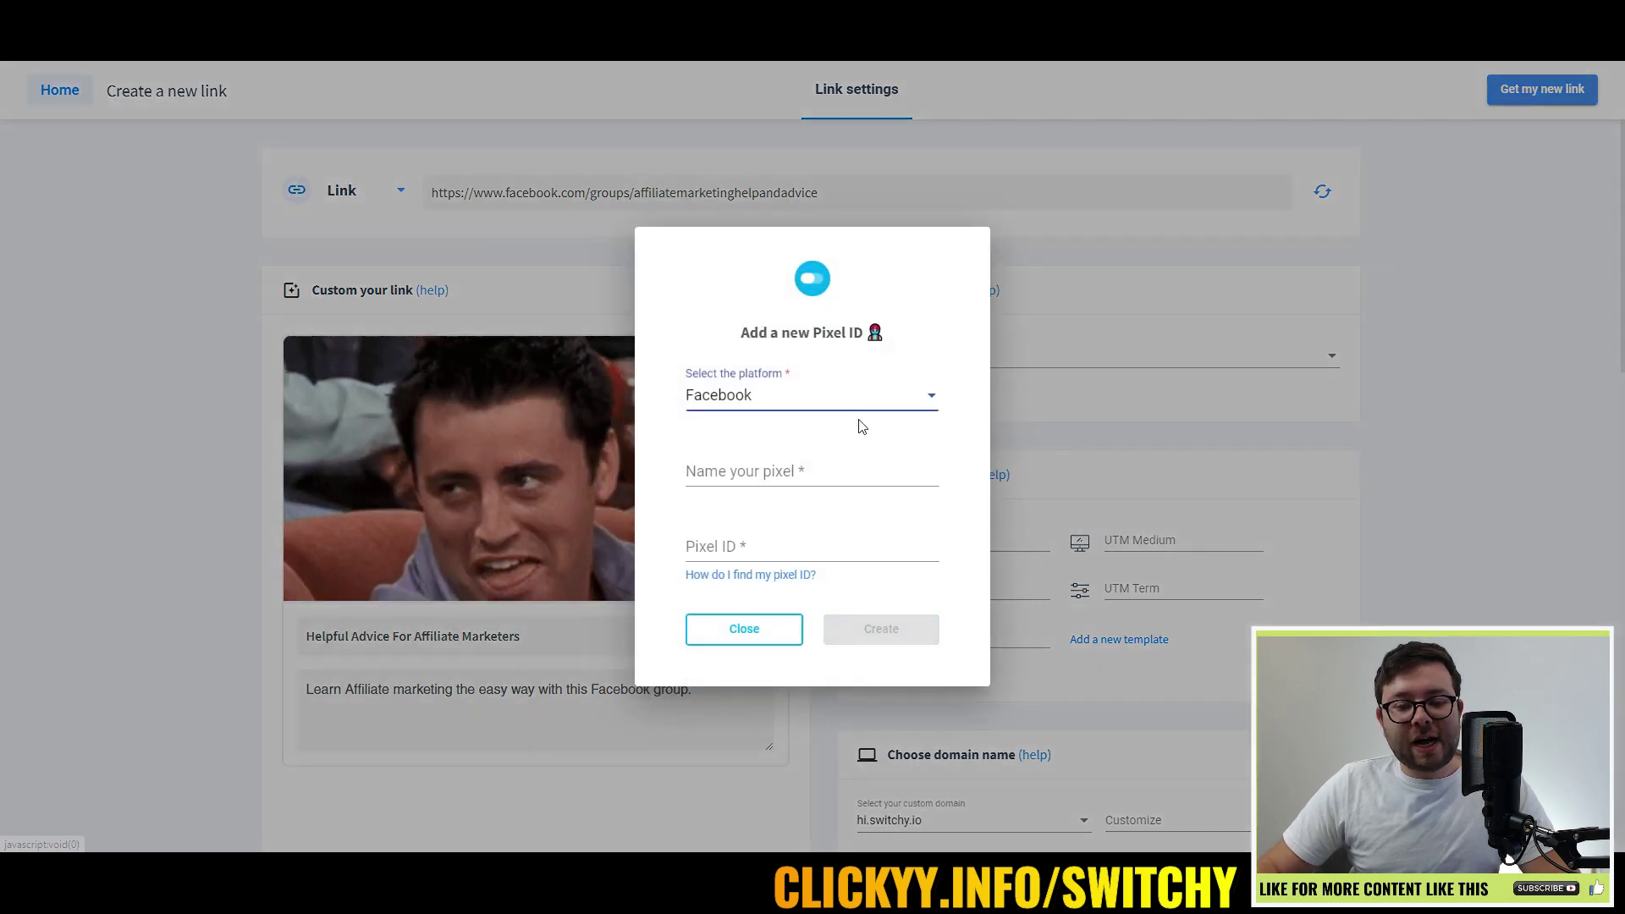
click(774, 471)
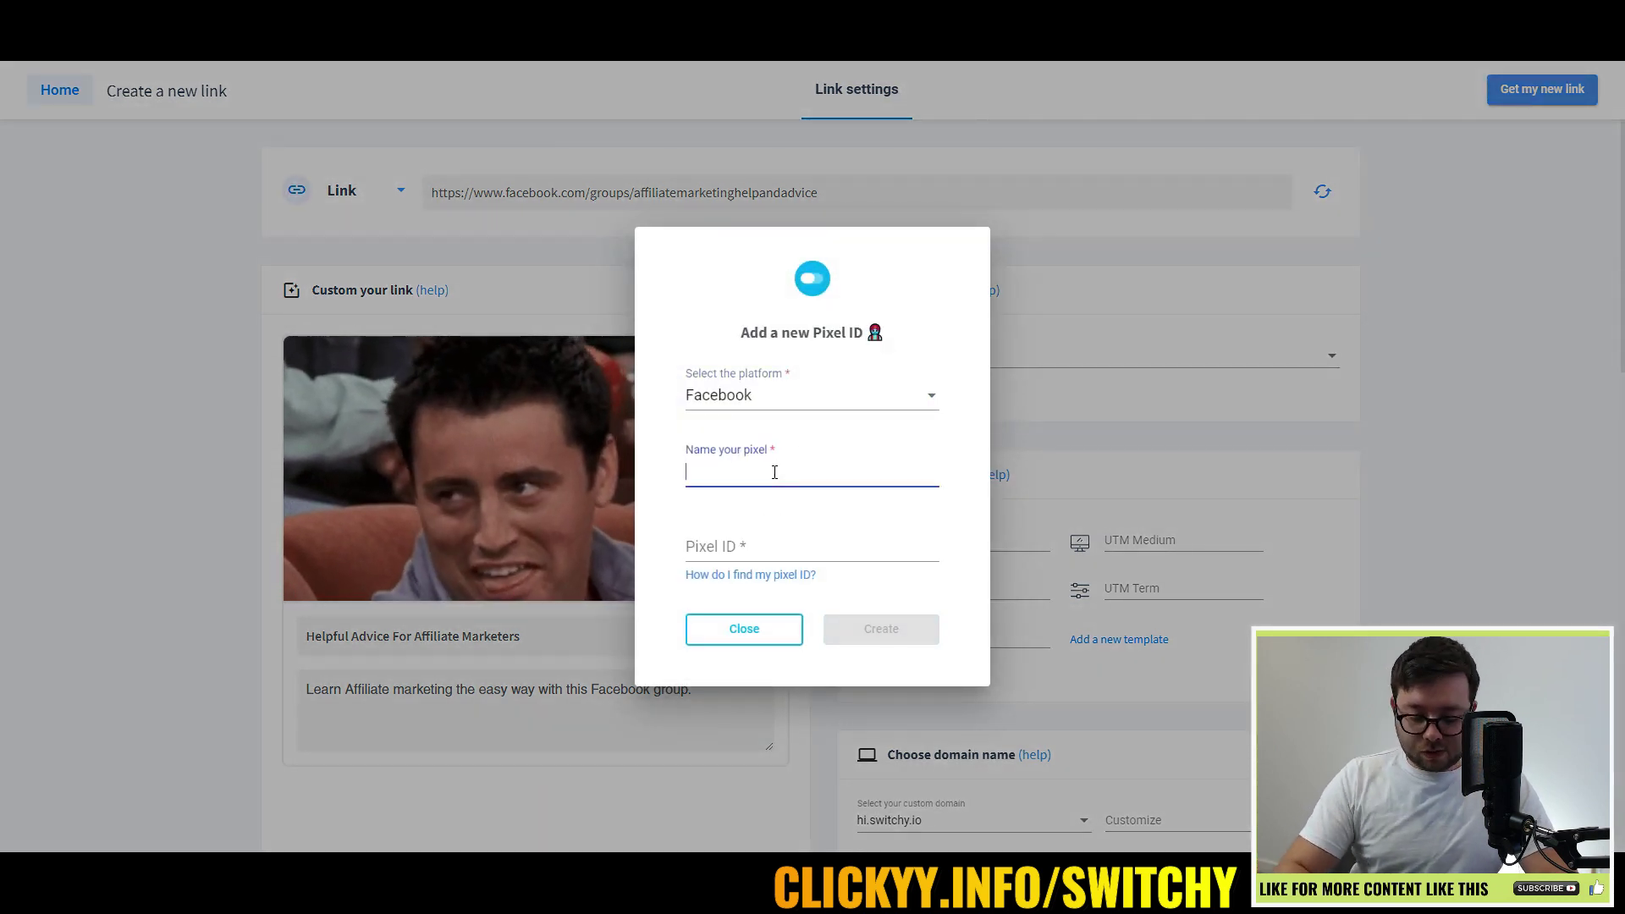
text(Ac)
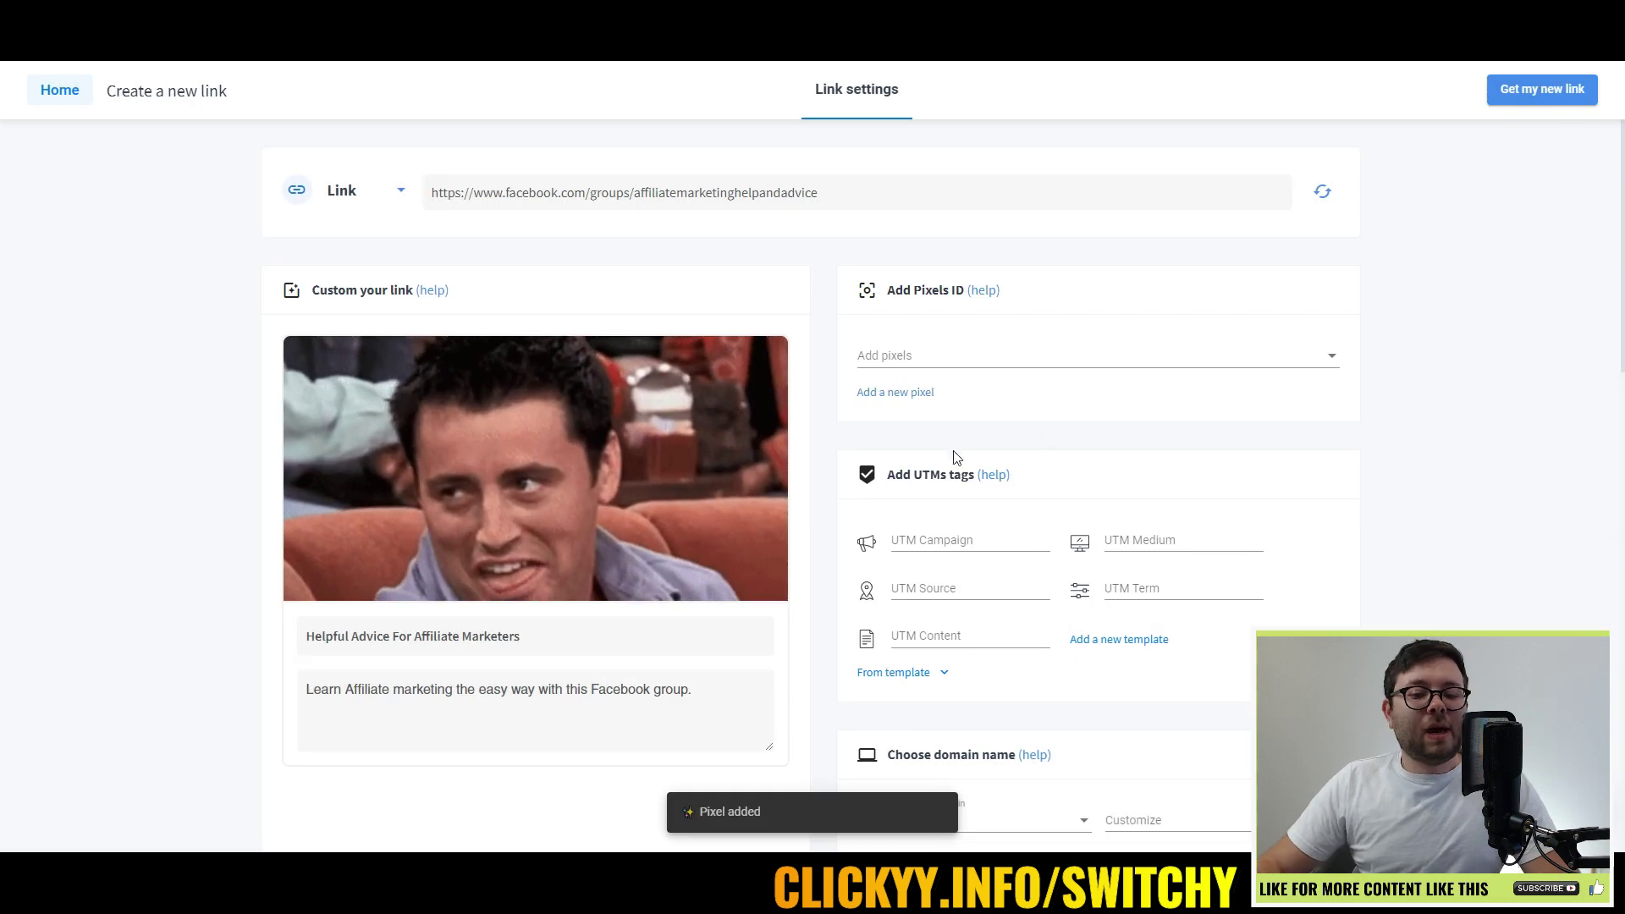
click(925, 356)
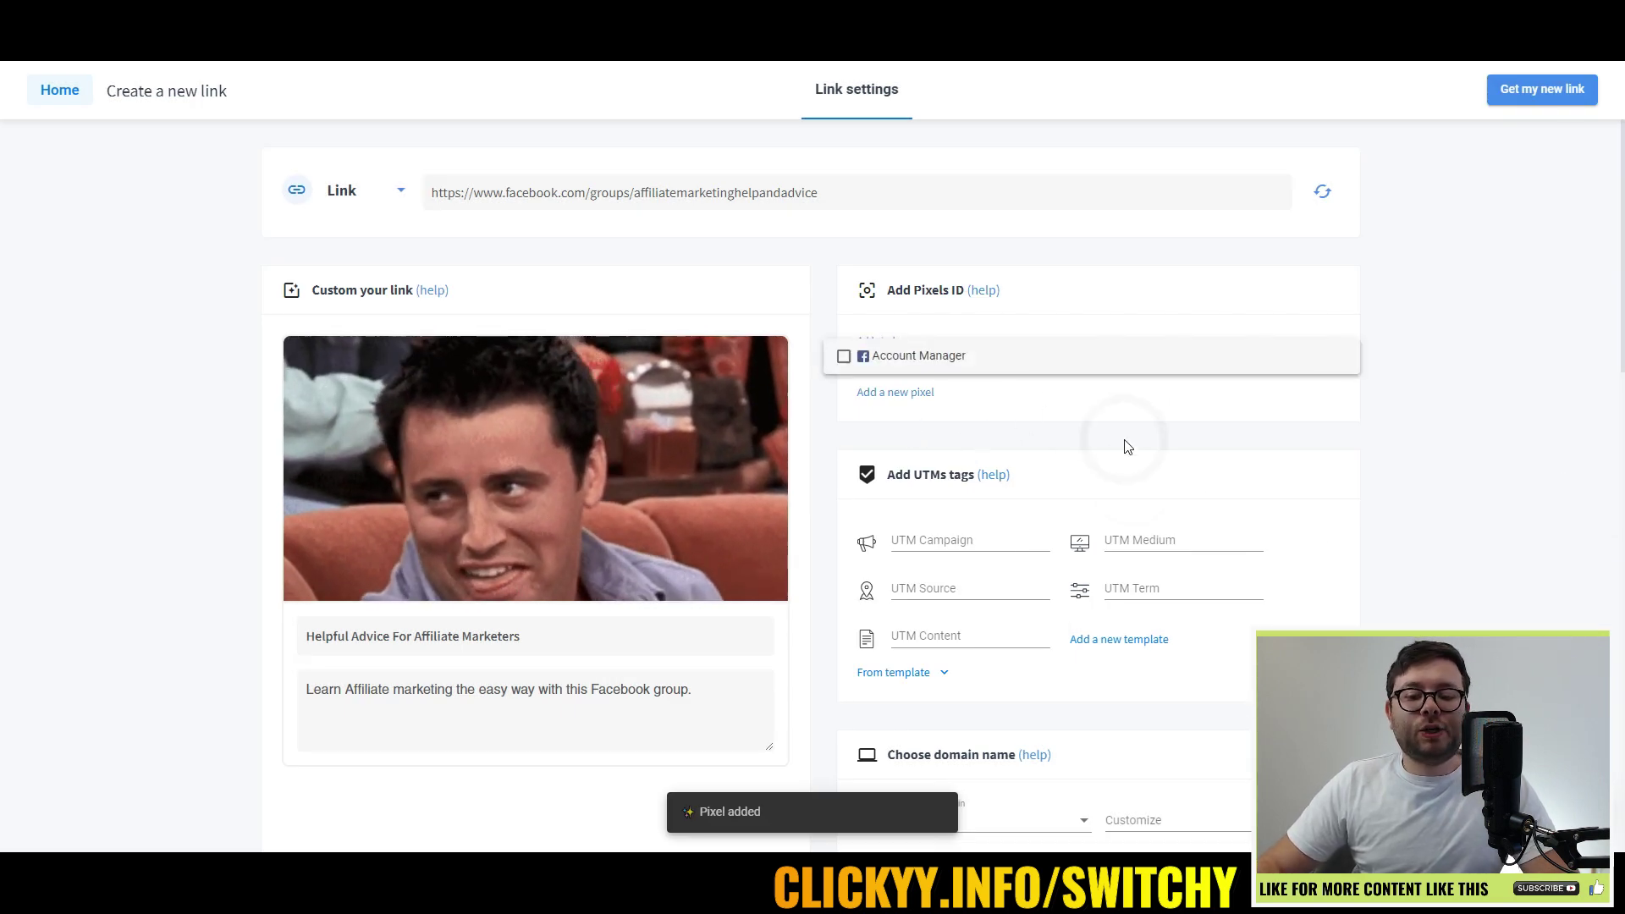
click(844, 357)
click(1029, 407)
scroll(931, 465, down, 1)
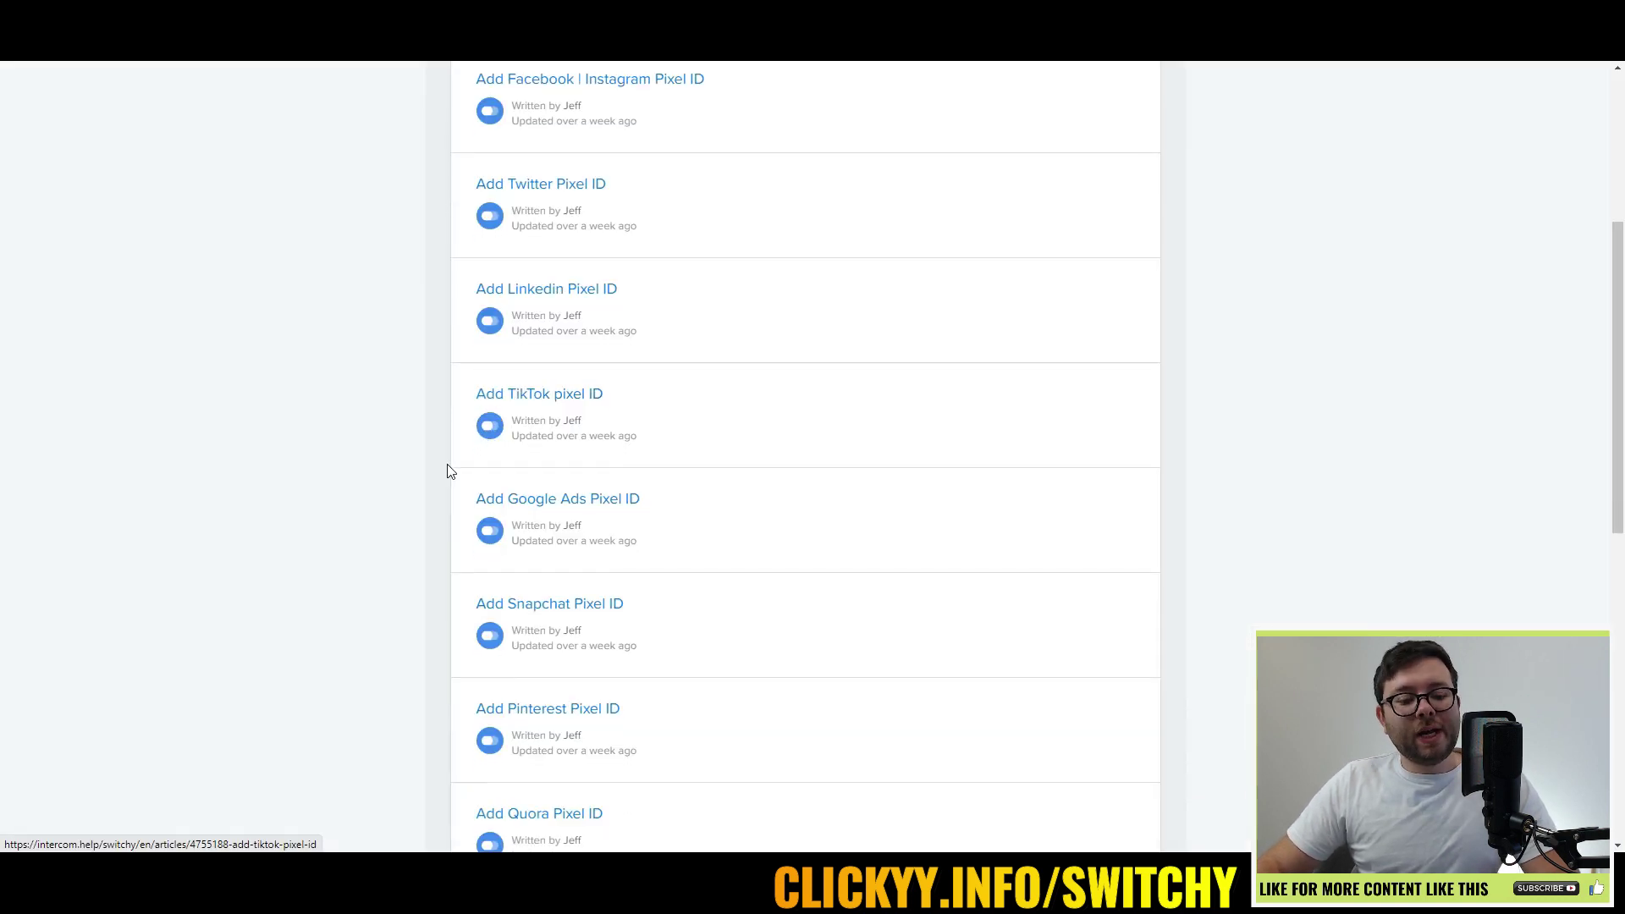
- Check the Google Ads pixel help, then save the 'example' UTM values as template 'Test'
scroll(449, 471, down, 1)
drag(463, 468, 702, 481)
click(570, 476)
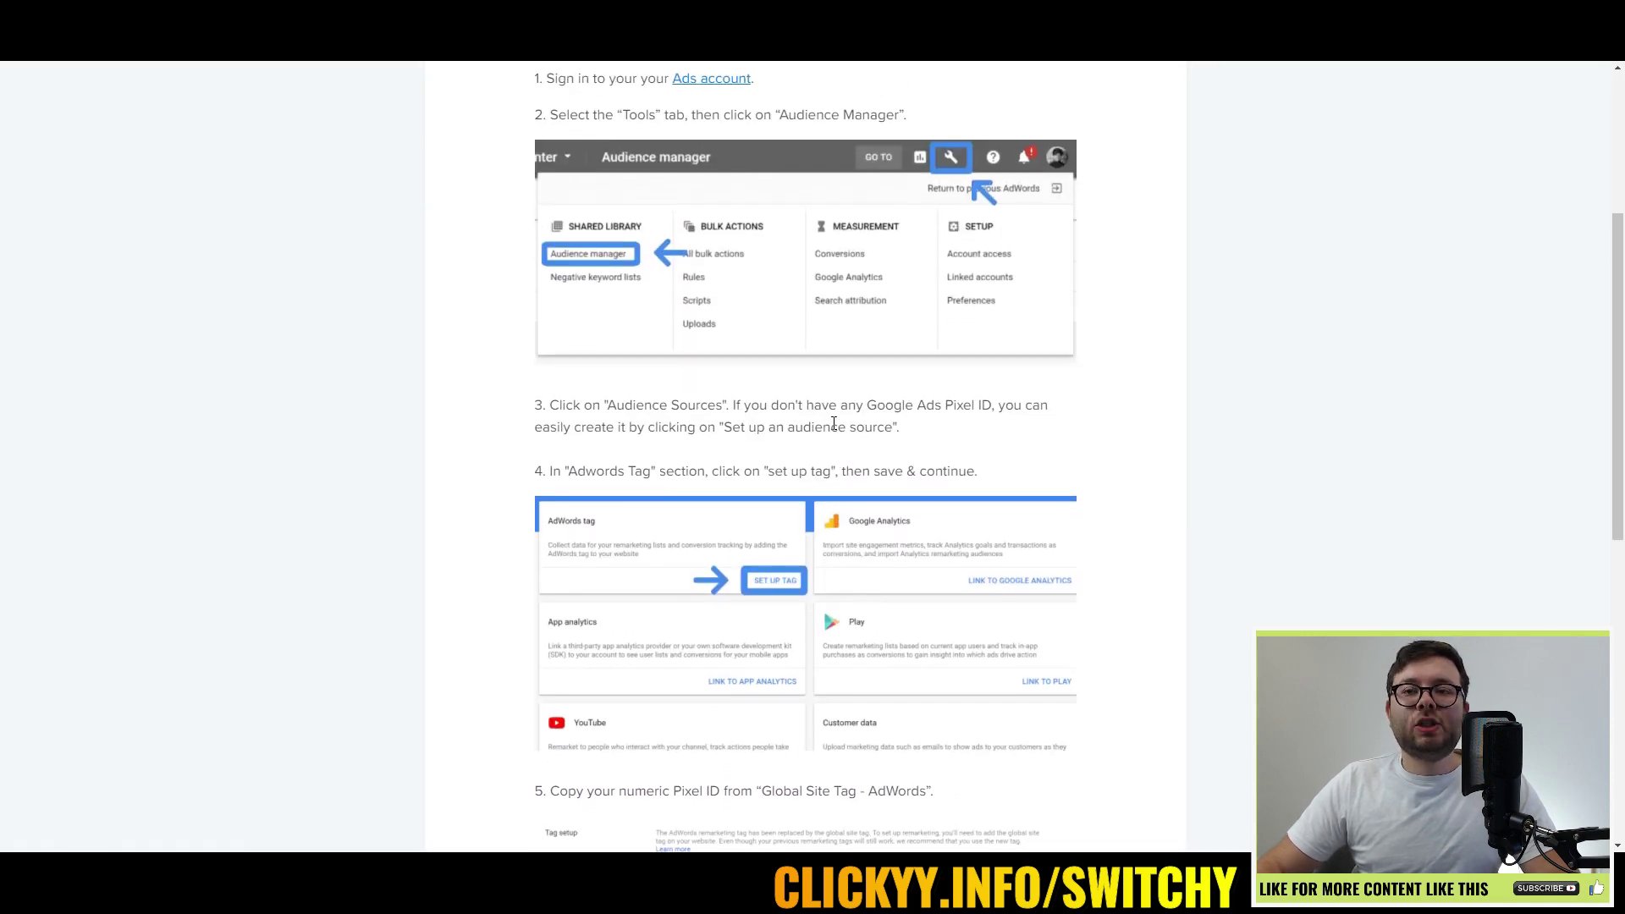
scroll(804, 427, down, 8)
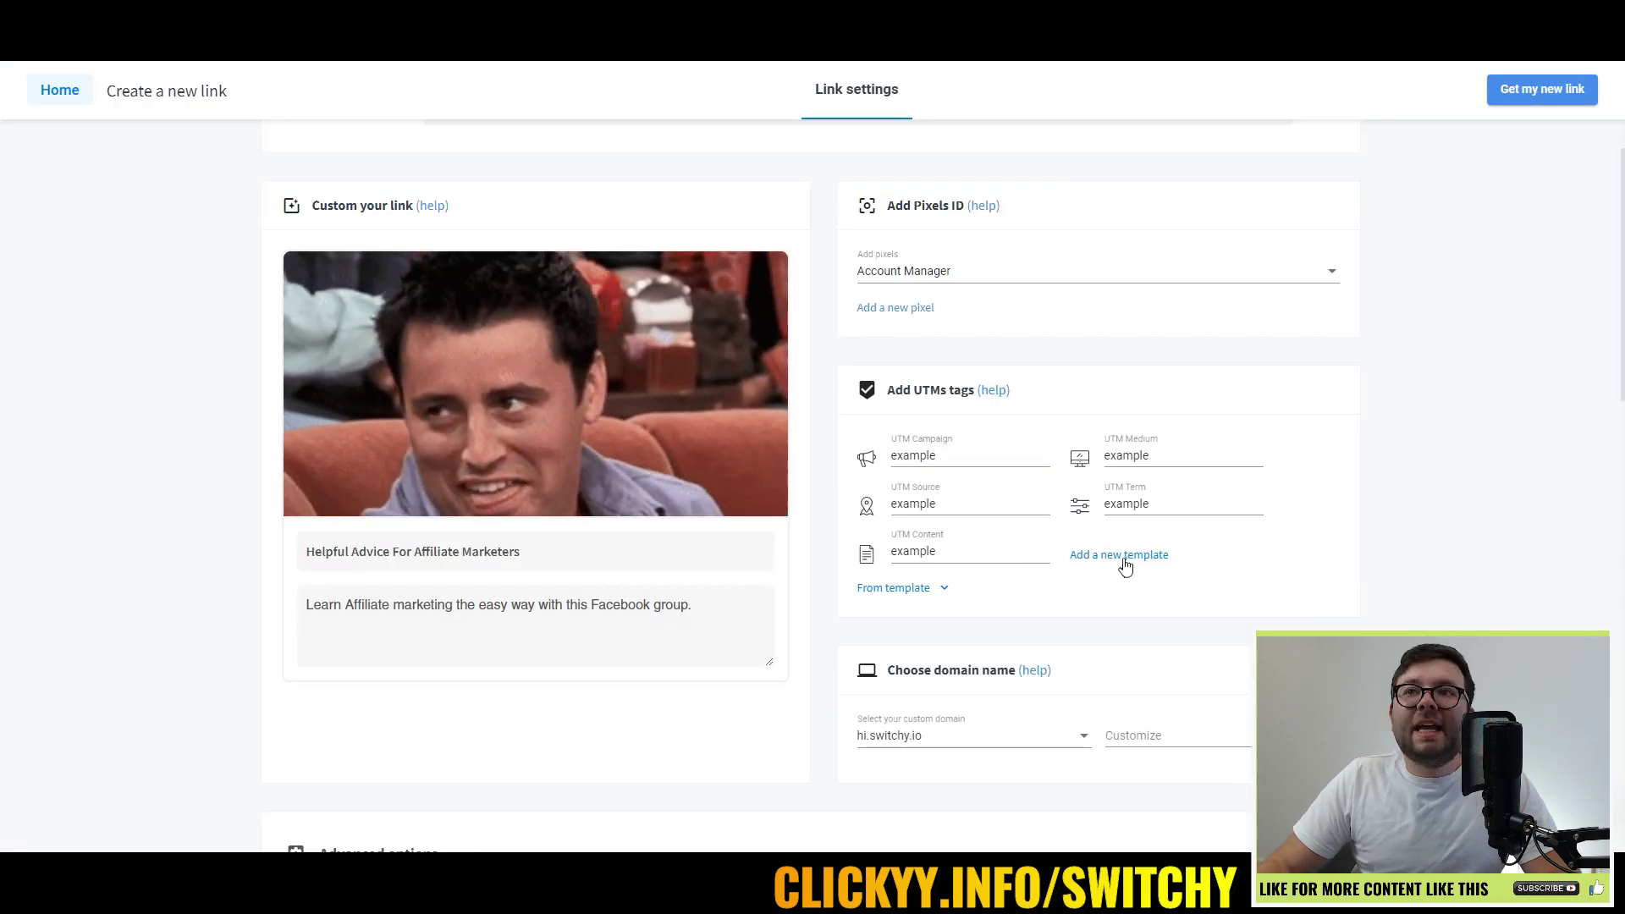
click(1127, 559)
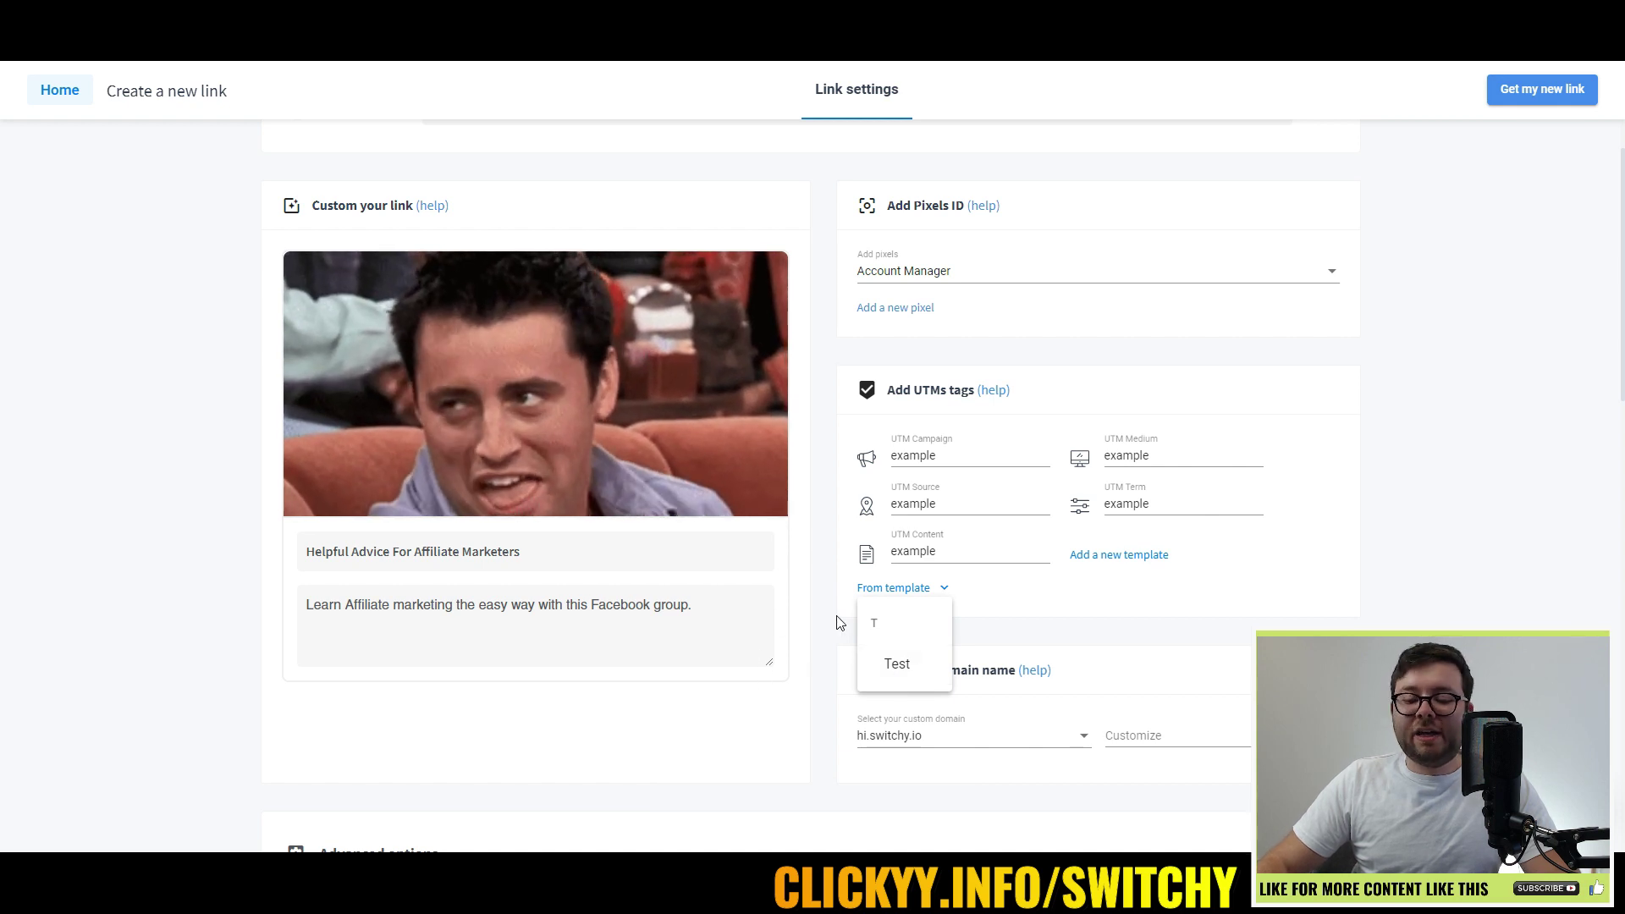
click(1426, 588)
scroll(1132, 550, down, 3)
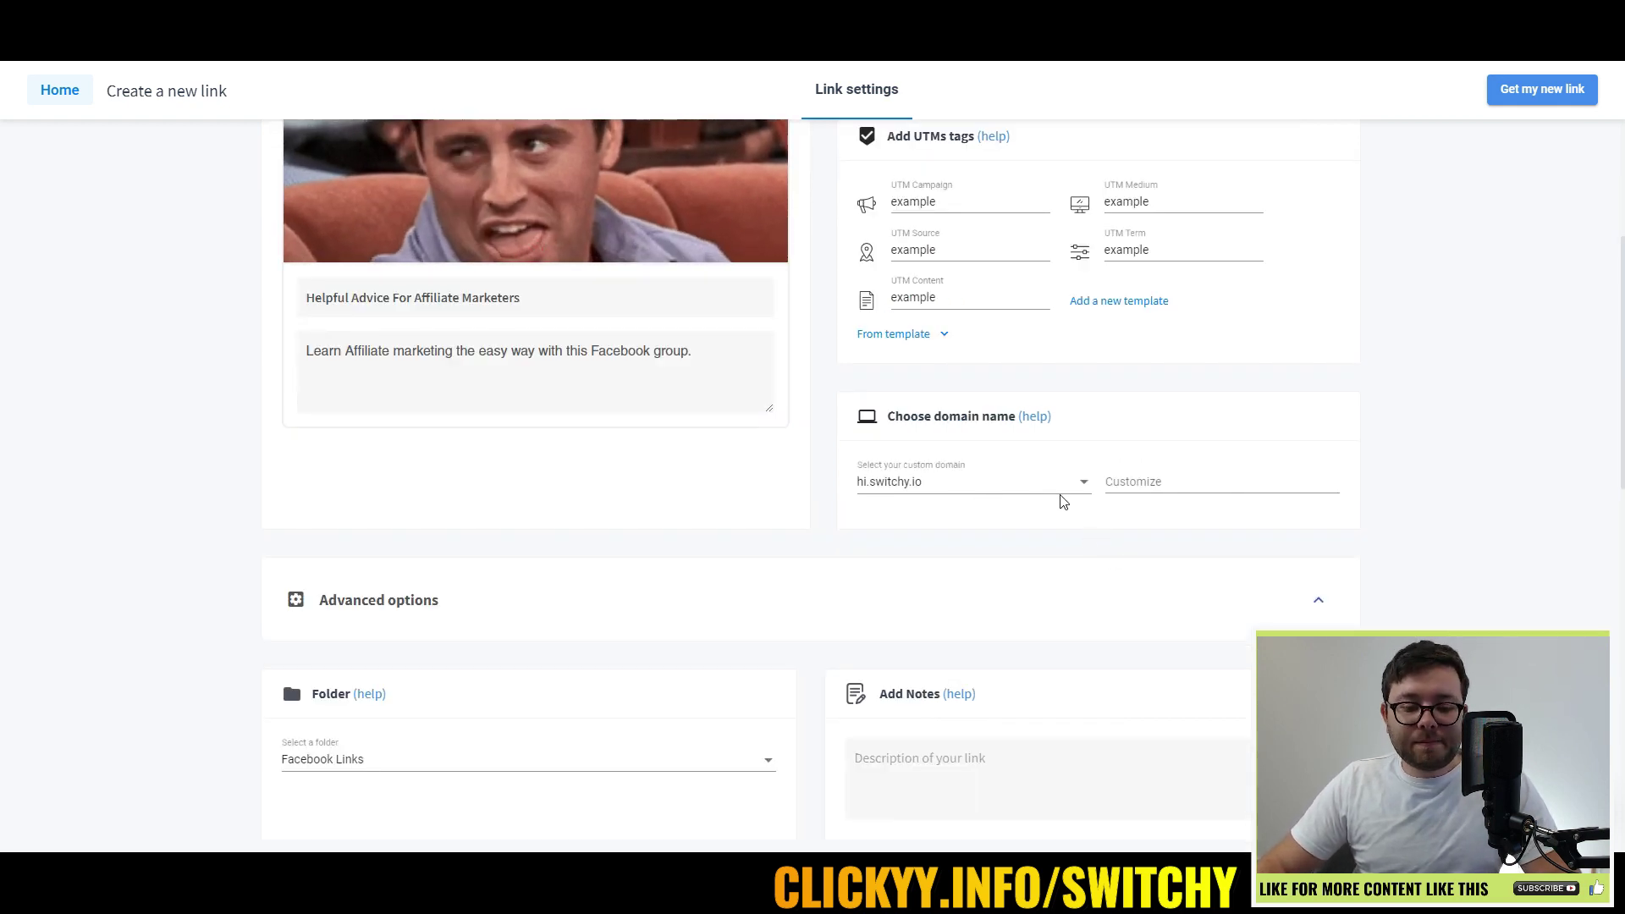
click(925, 486)
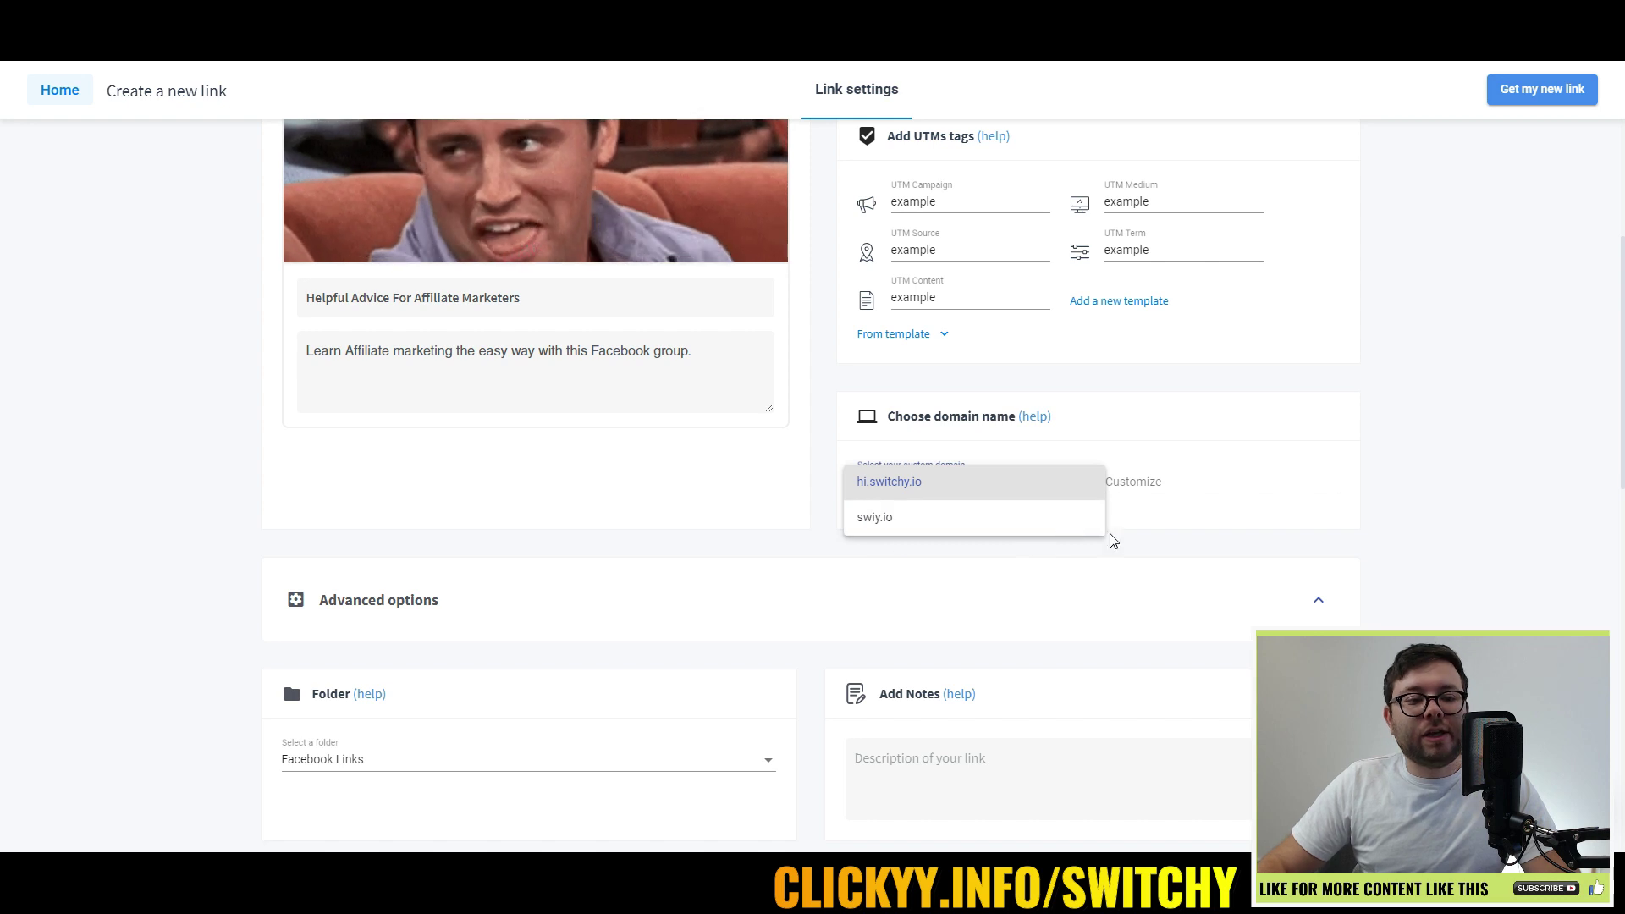
click(1044, 427)
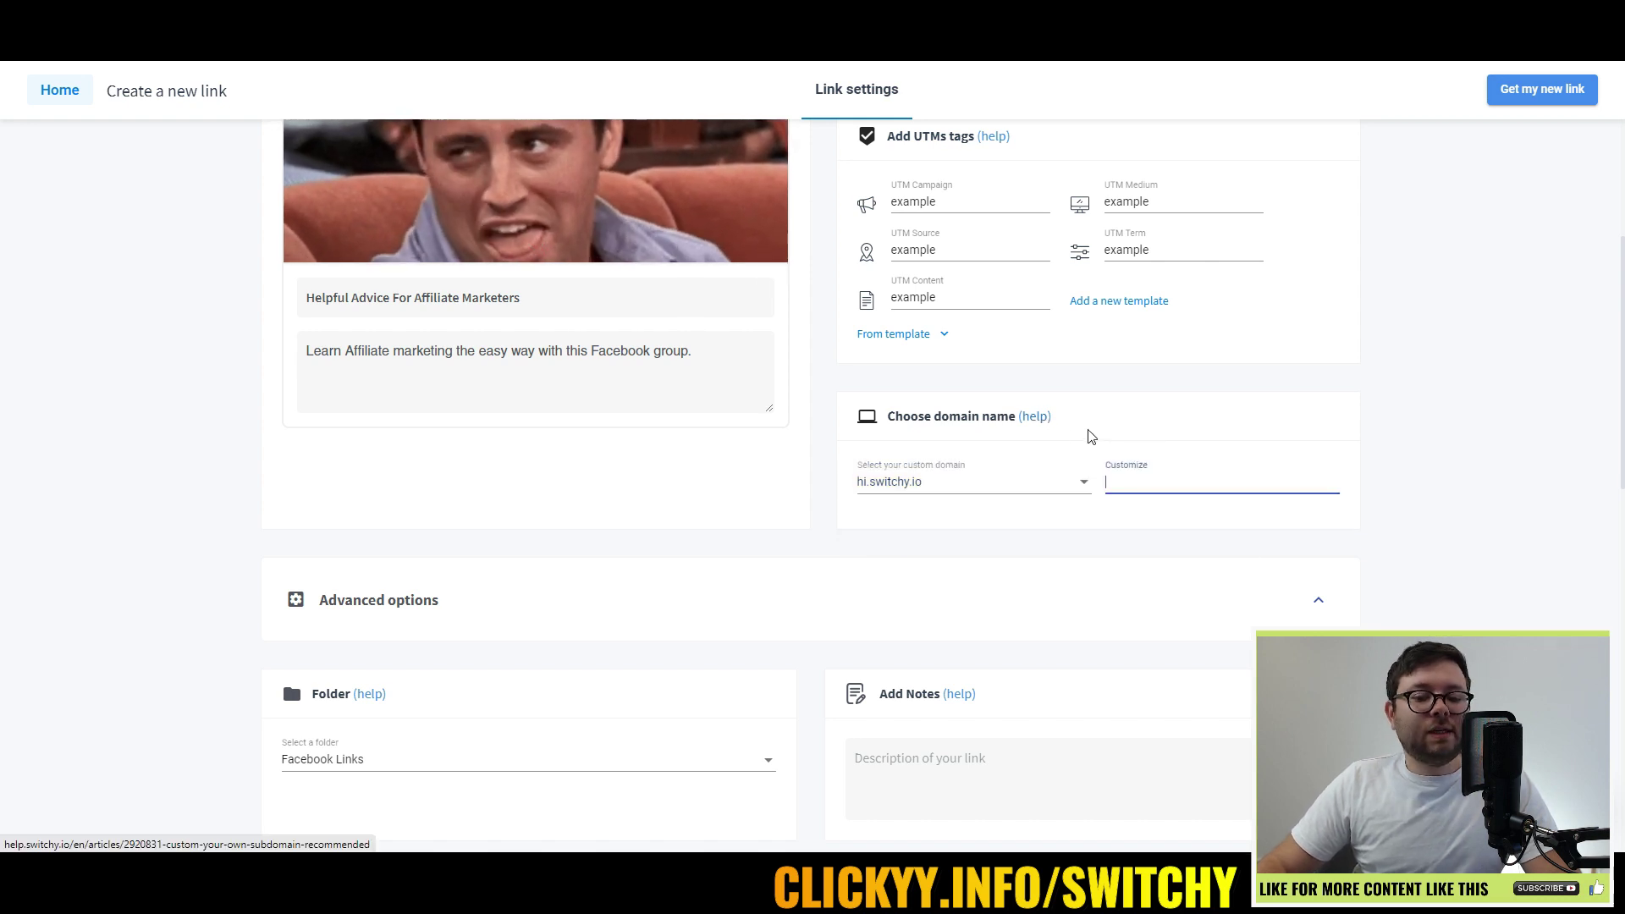
- Read through the 'Custom your own subdomain (recommended)' help article for short links
click(1040, 420)
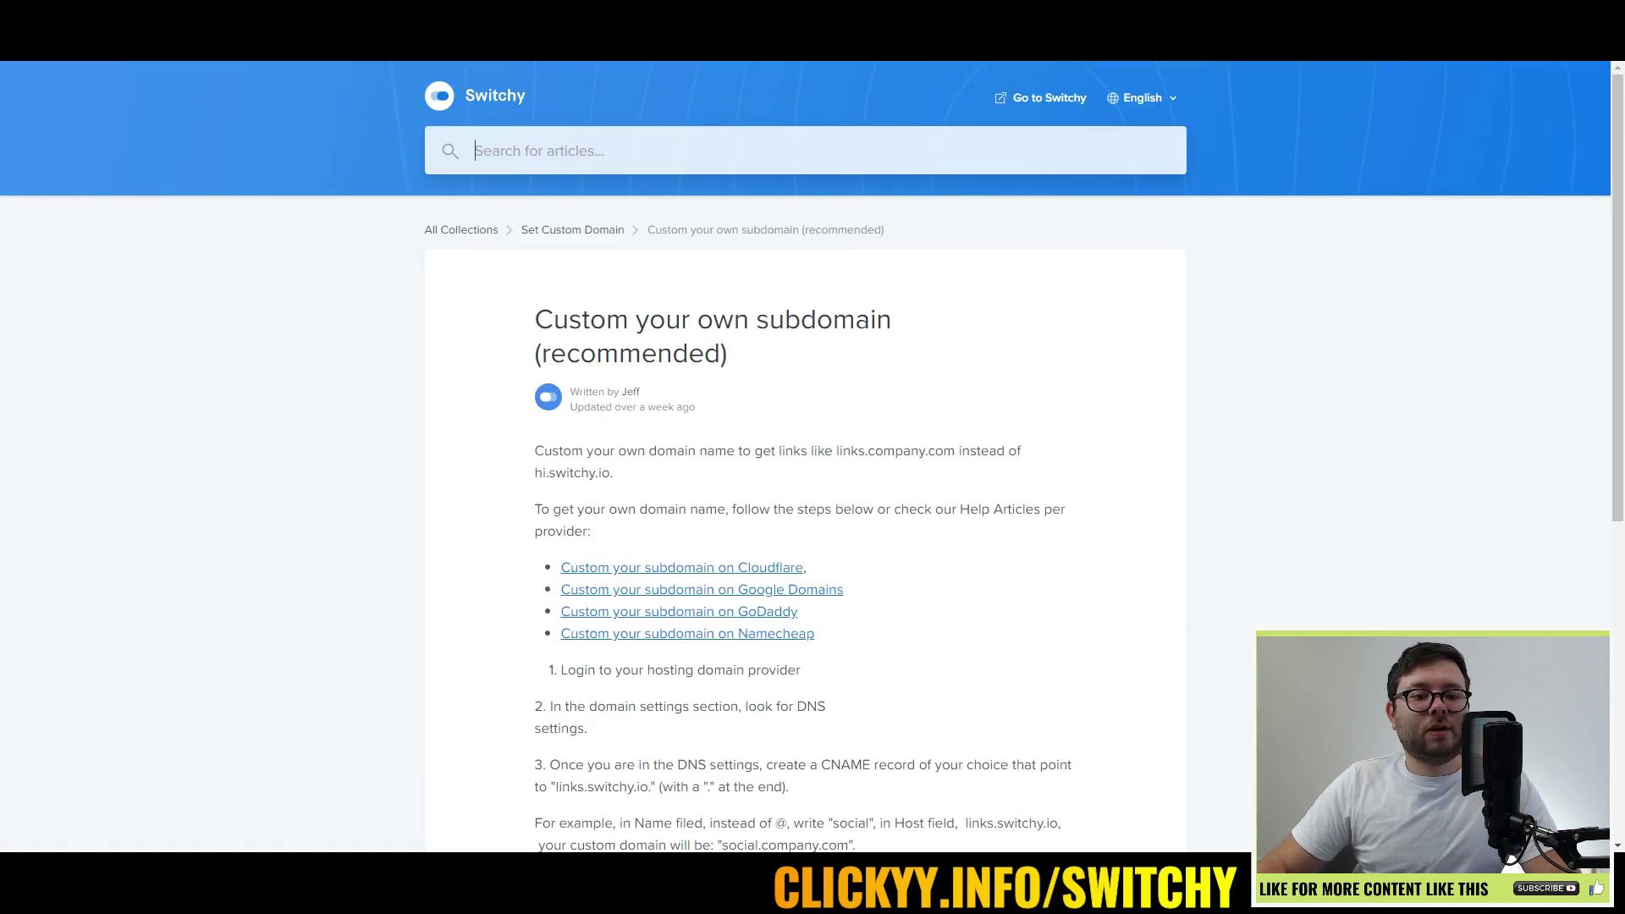
scroll(685, 398, down, 2)
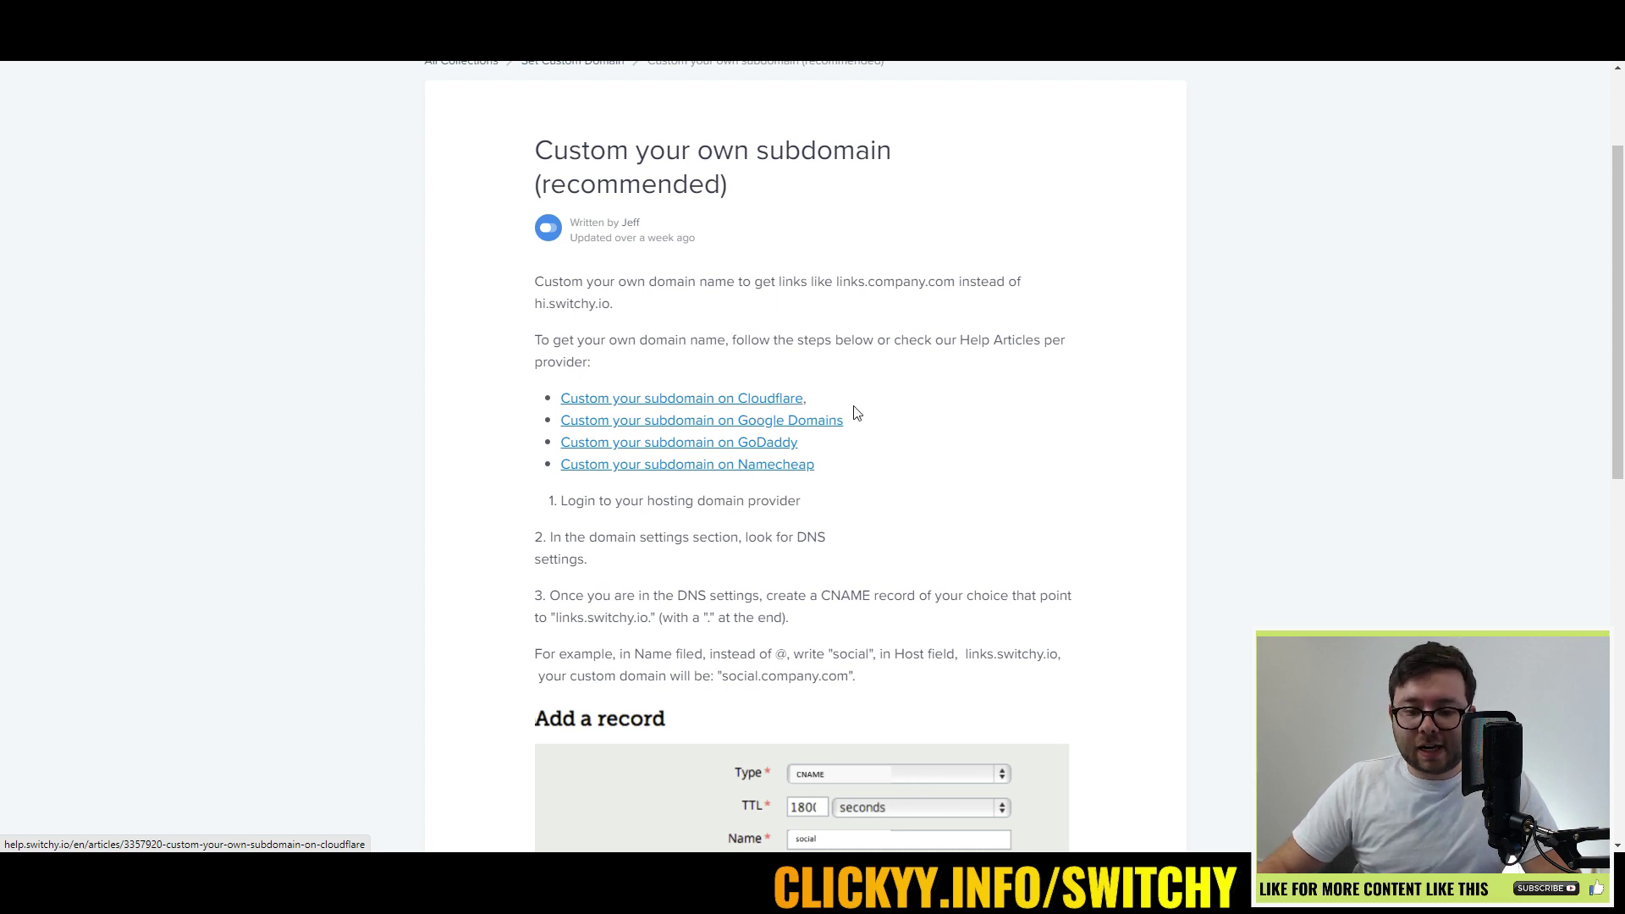
scroll(838, 430, down, 1)
scroll(812, 376, down, 4)
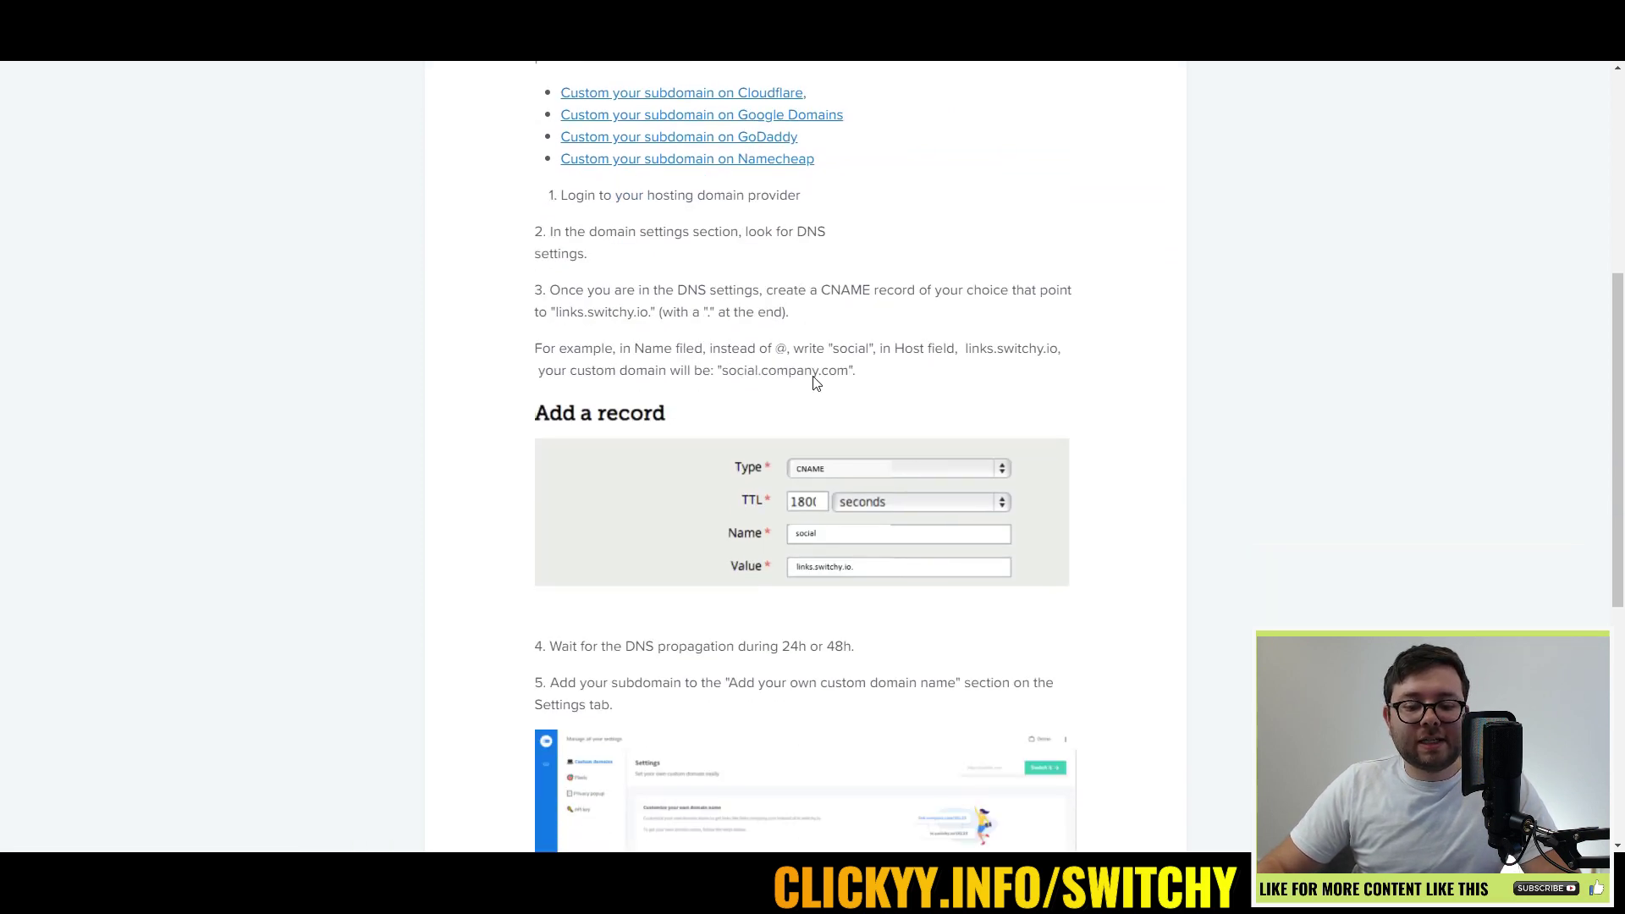
click(1620, 385)
drag(1621, 385, 1615, 237)
- Open the Namecheap subdomain guide, expand Advanced options and keep the Facebook Links folder
click(773, 343)
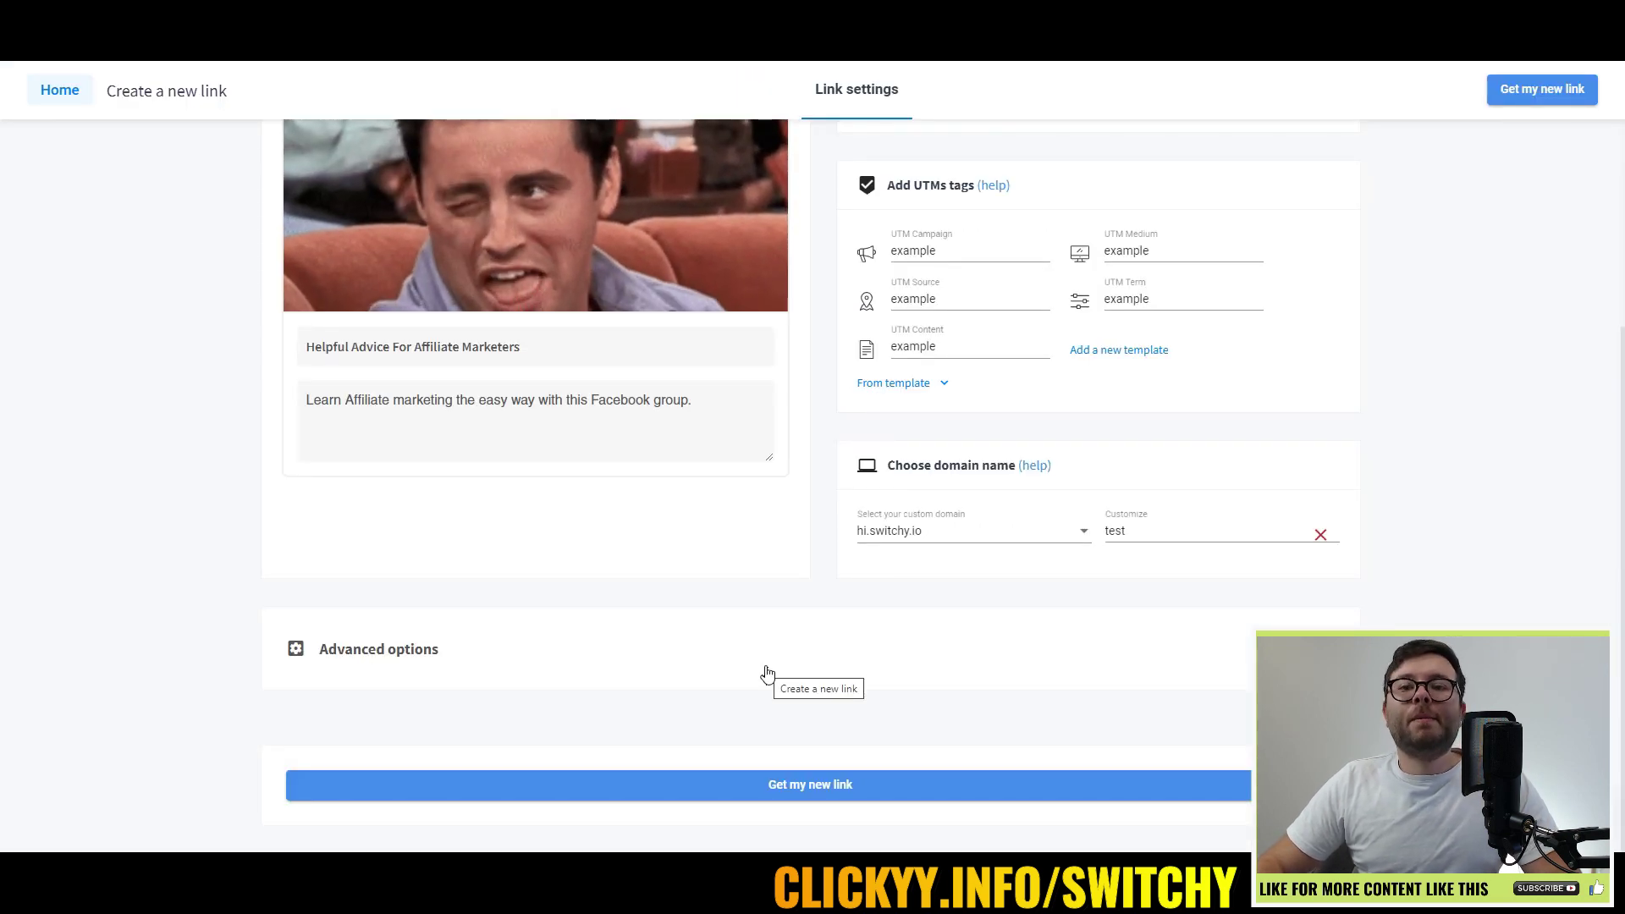
click(853, 669)
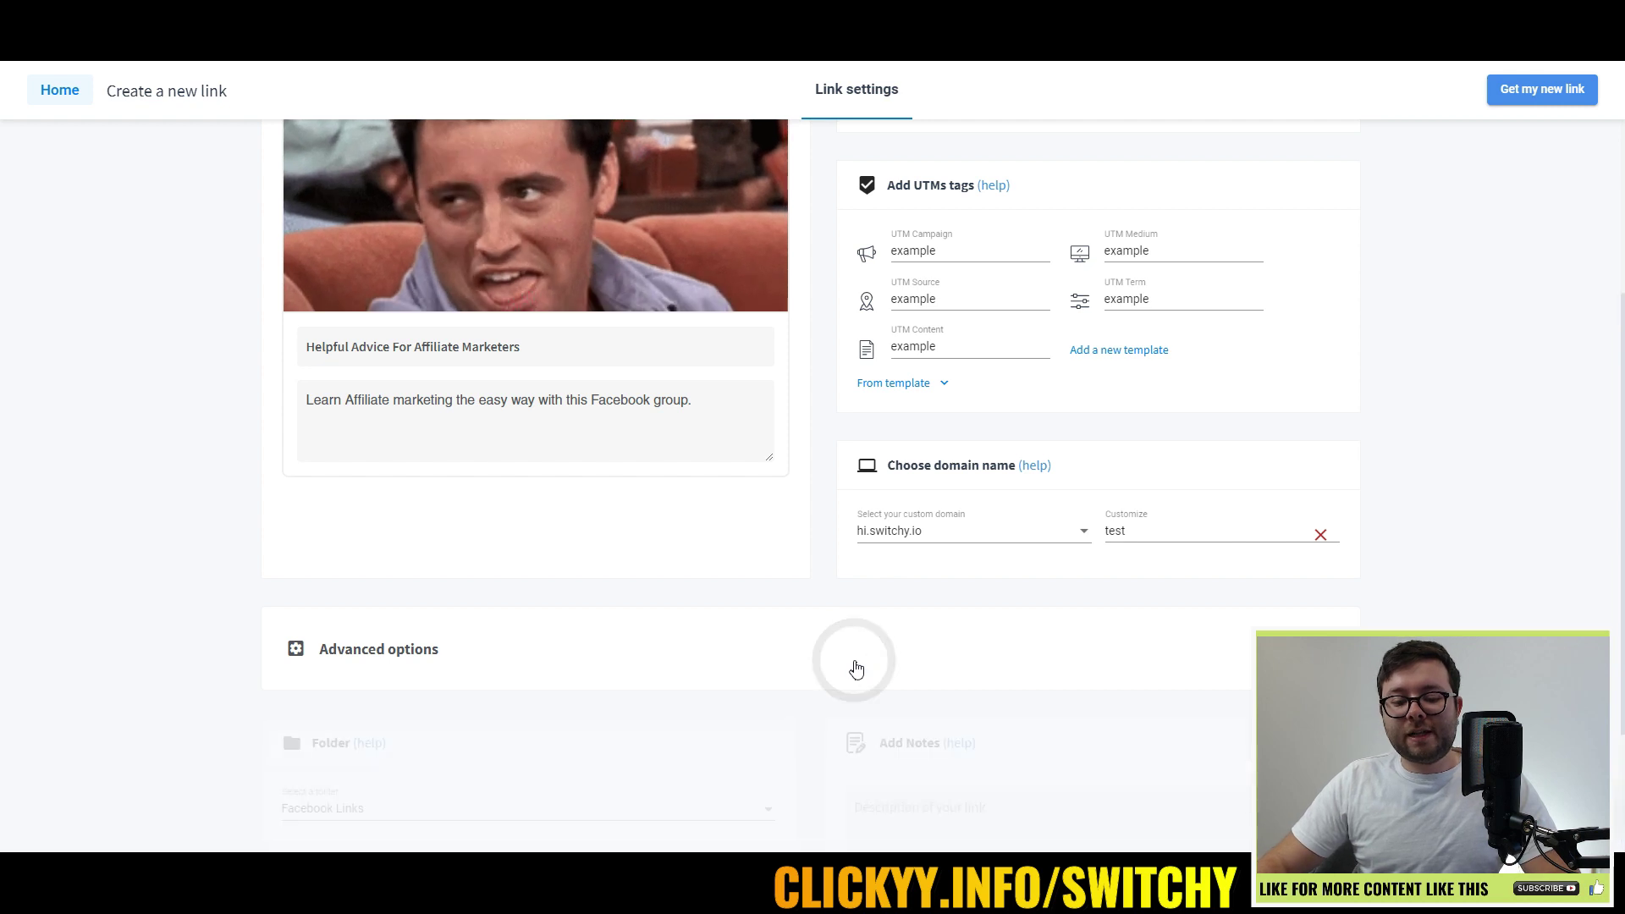
scroll(1426, 562, down, 3)
scroll(1371, 581, down, 3)
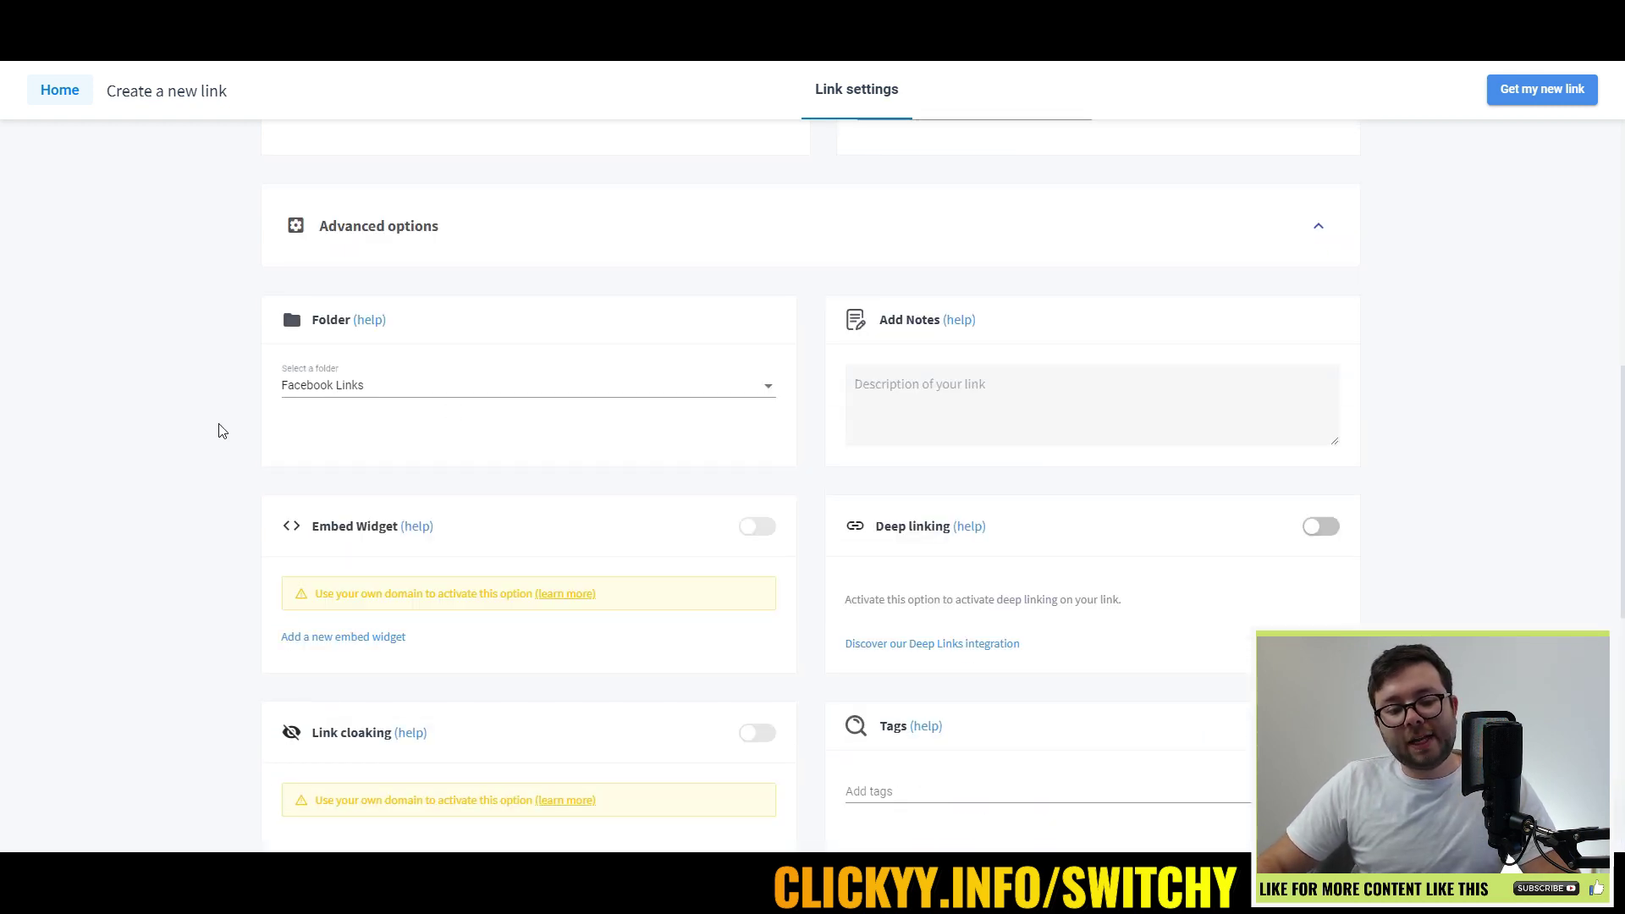
click(355, 388)
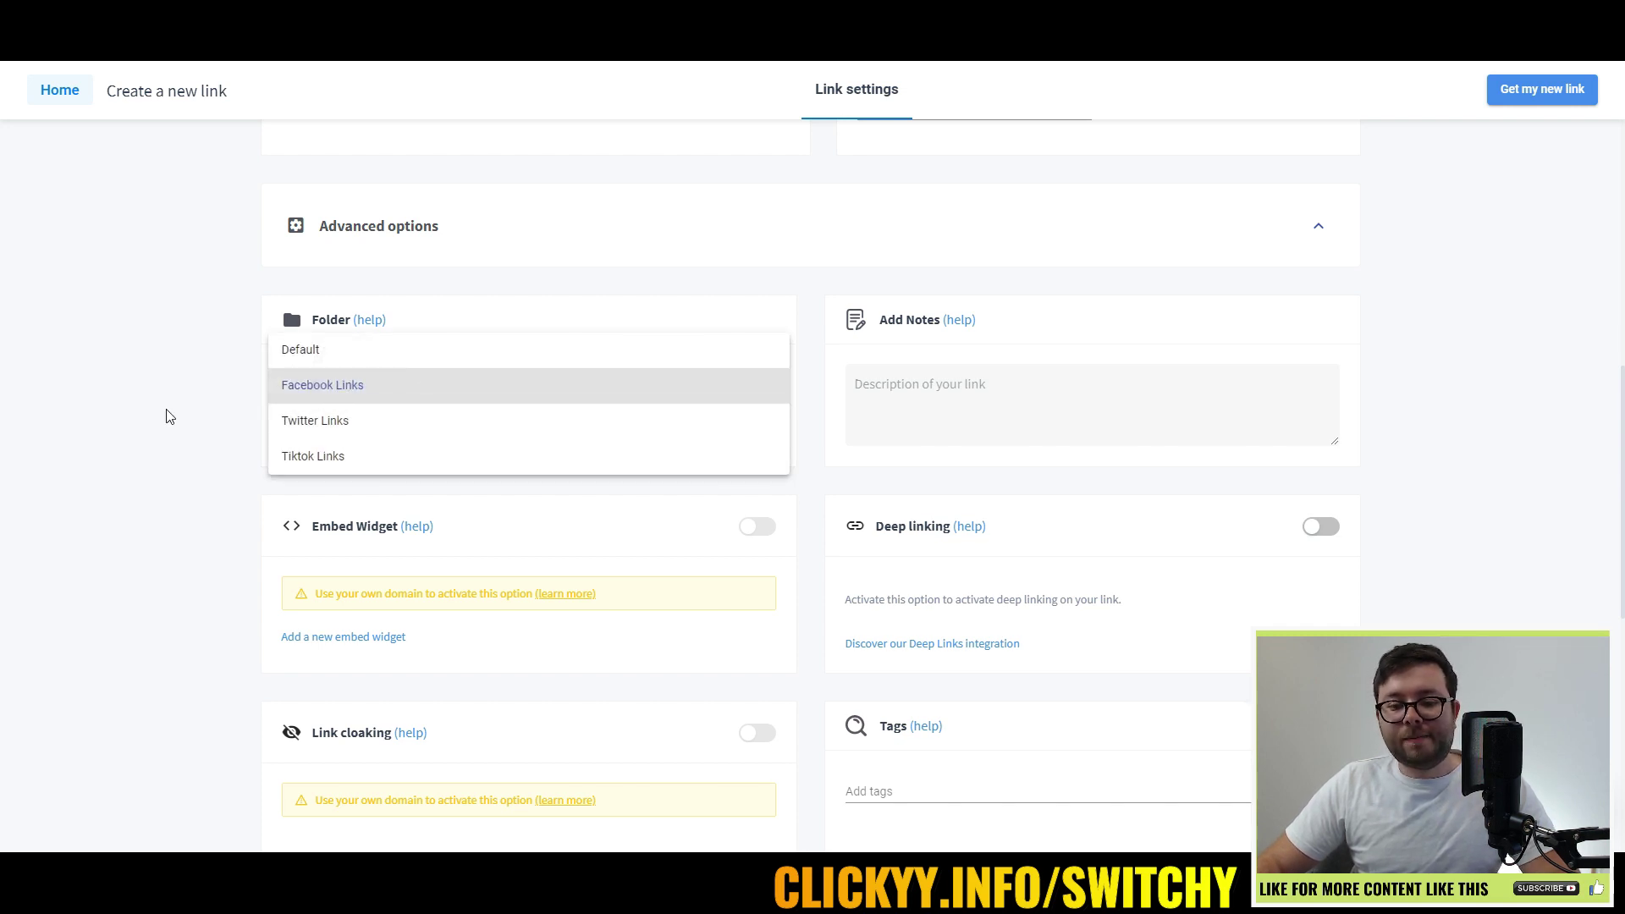
- Write a test-run note for the link and look at the embed widget help
click(931, 427)
text(Add some notes and stuff)
scroll(417, 367, down, 2)
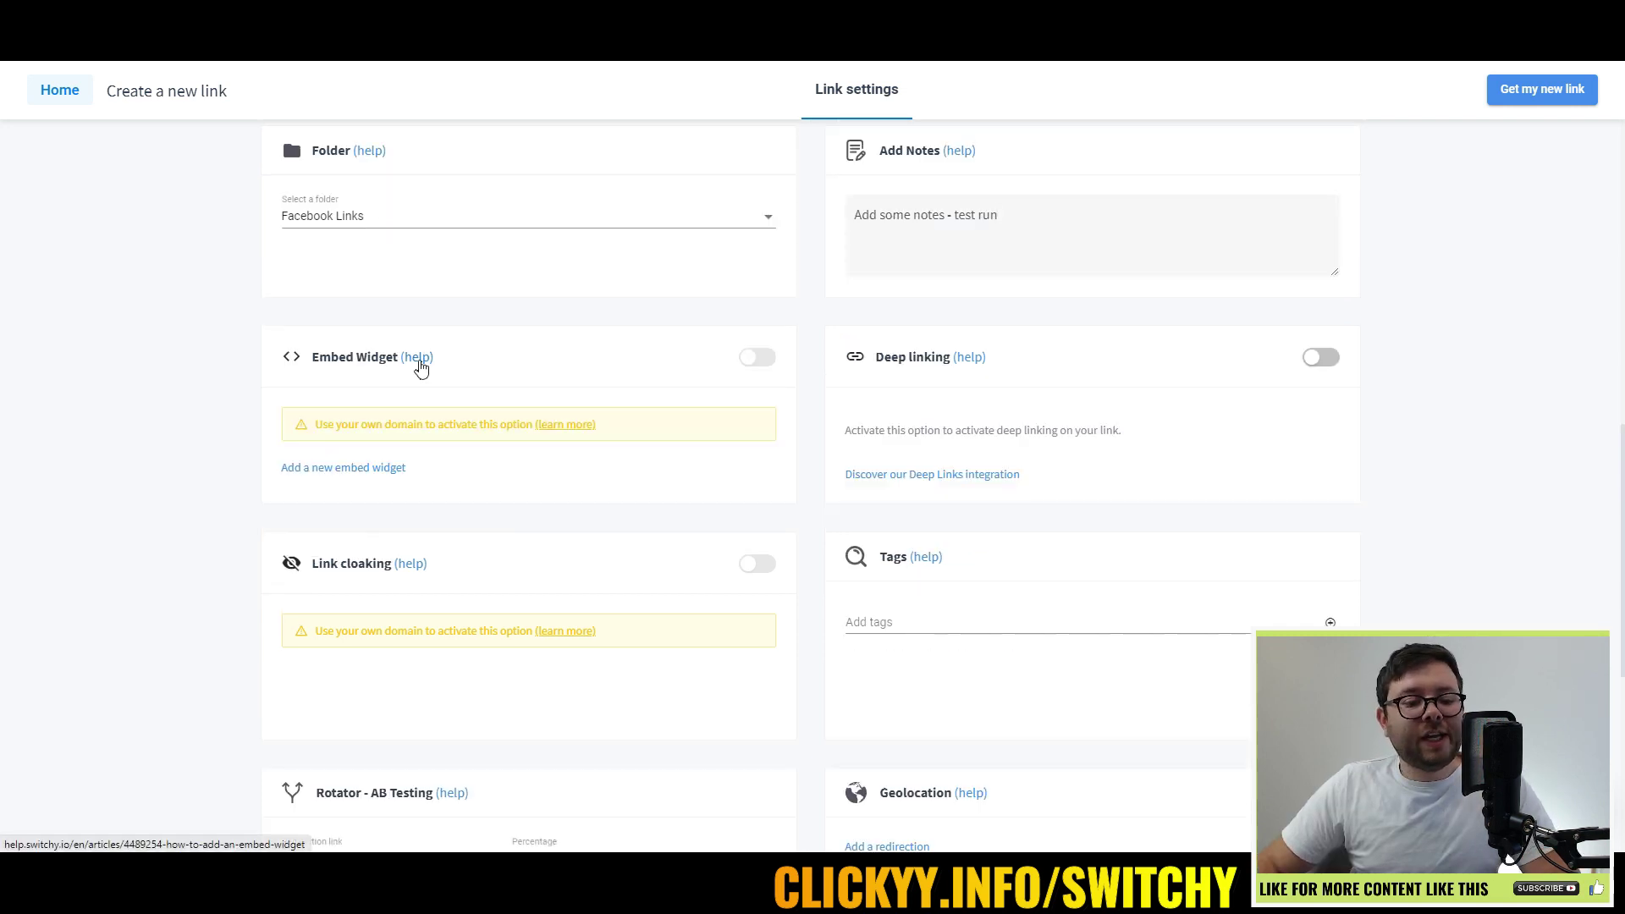
click(421, 360)
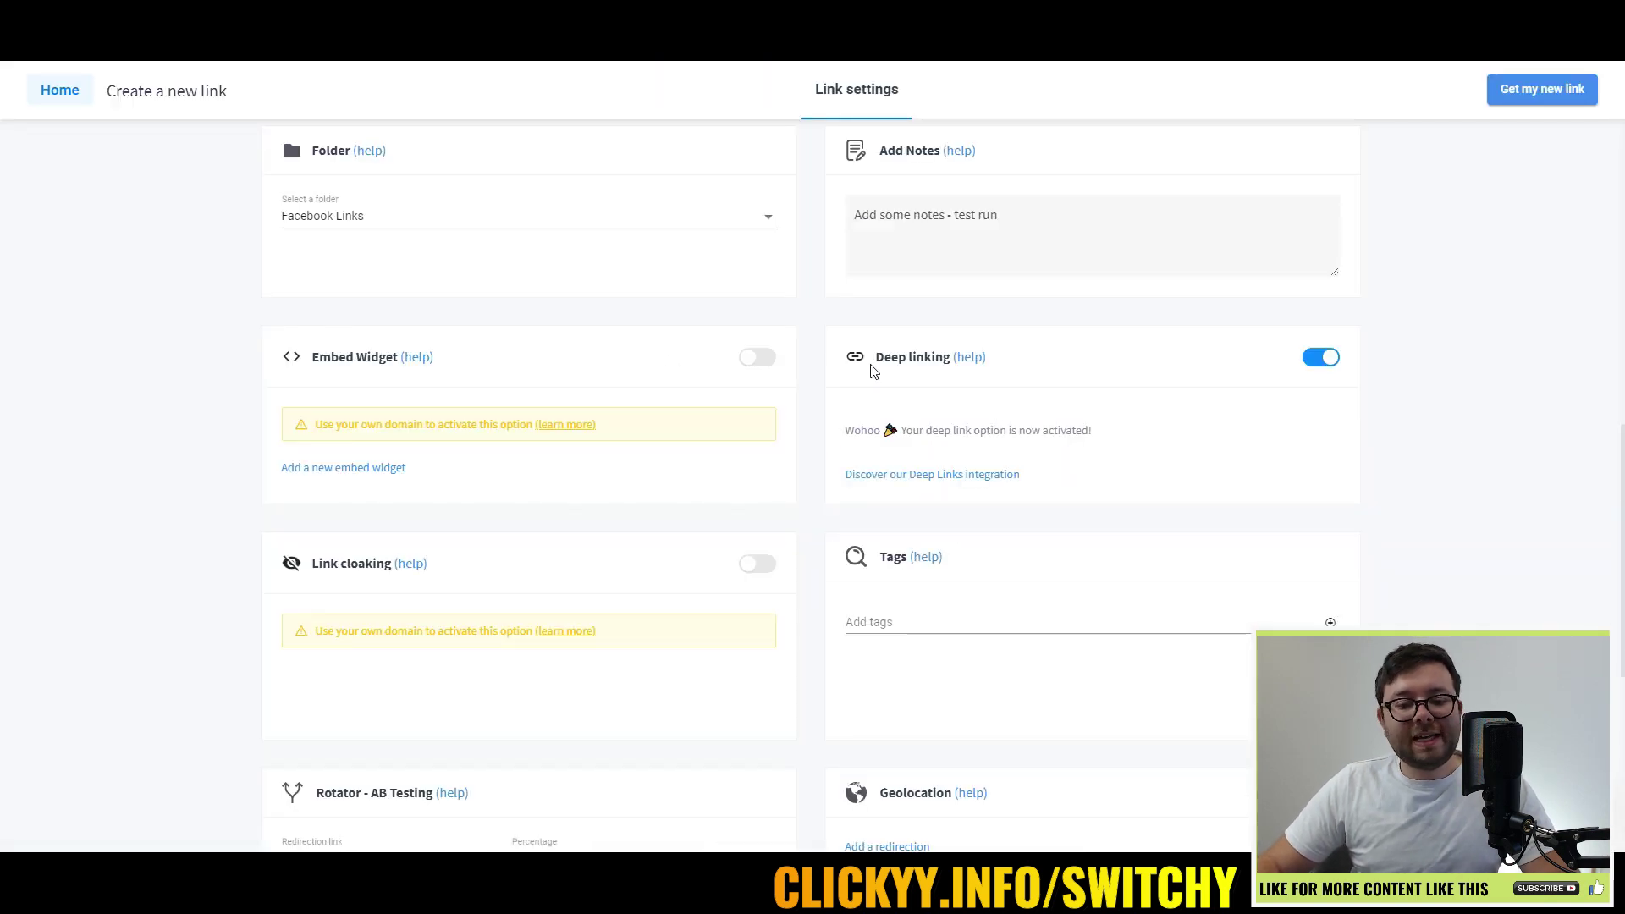
drag(884, 359, 942, 362)
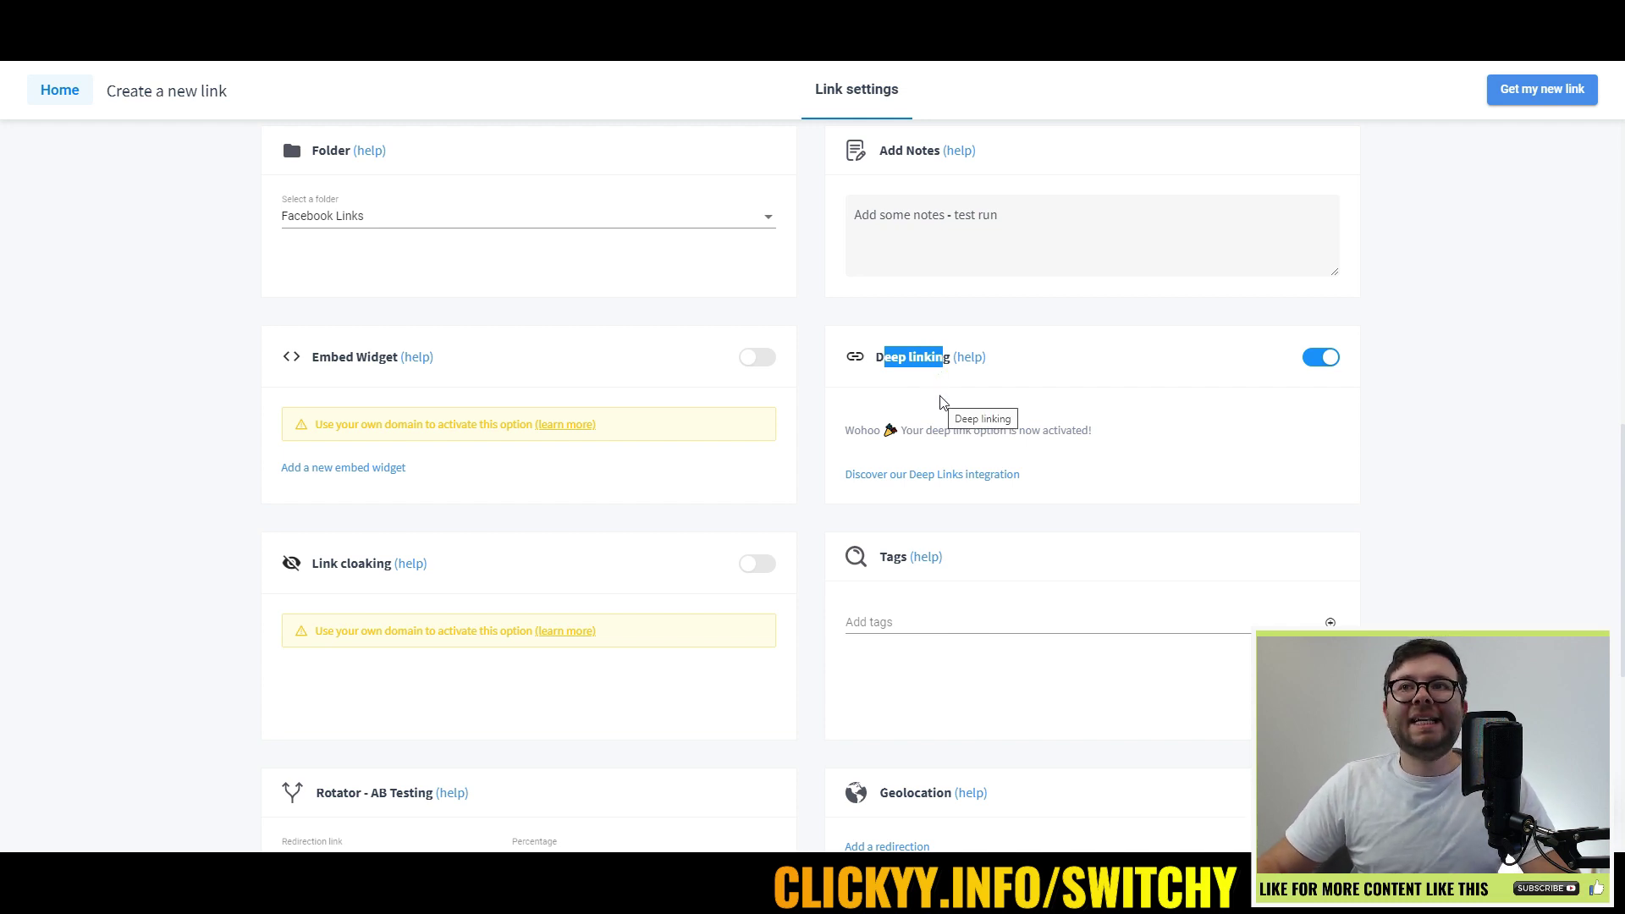
- Scroll down and point out the Link cloaking option, leaving it switched off
click(1389, 428)
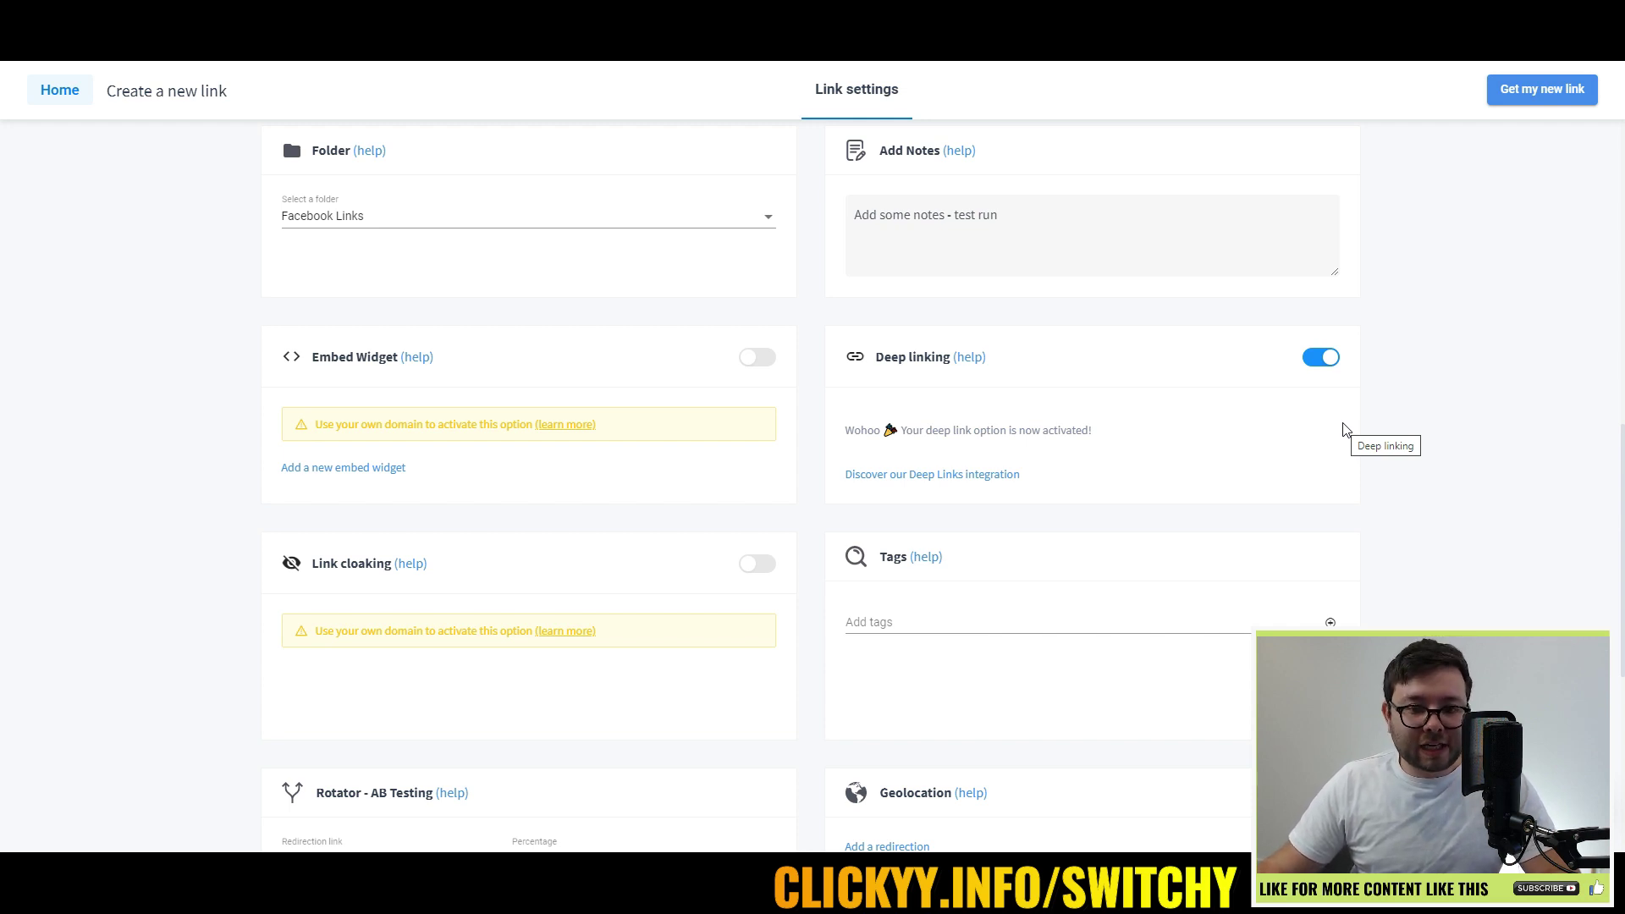
scroll(1346, 430, down, 2)
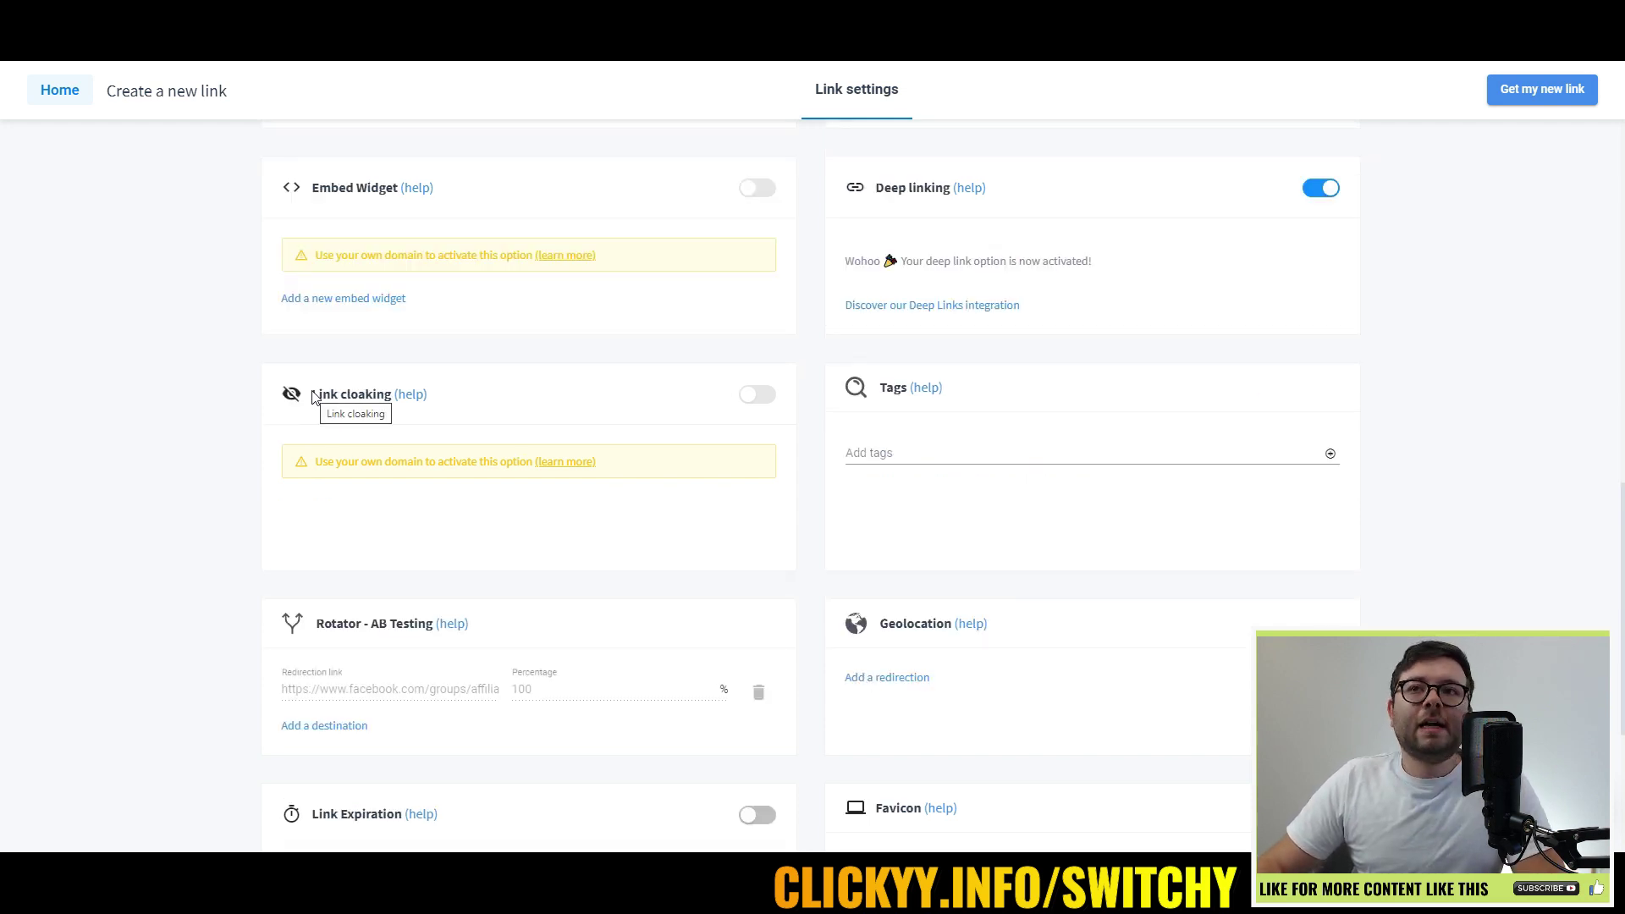
drag(315, 392, 349, 392)
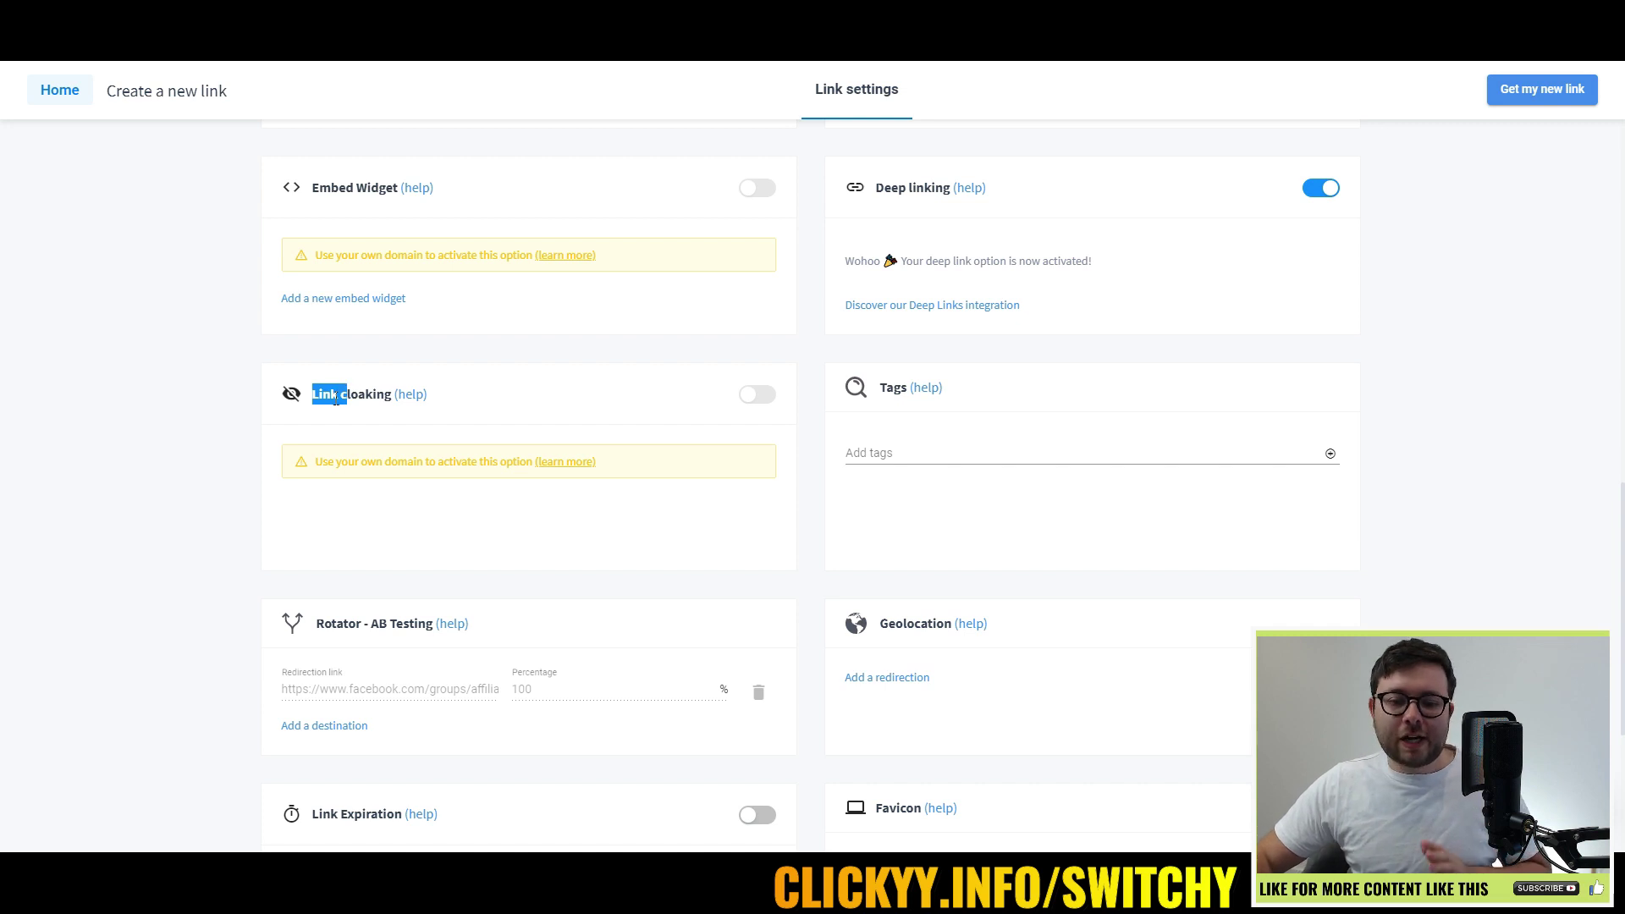
- Add the tag 'groups' to the link
click(336, 398)
click(1023, 448)
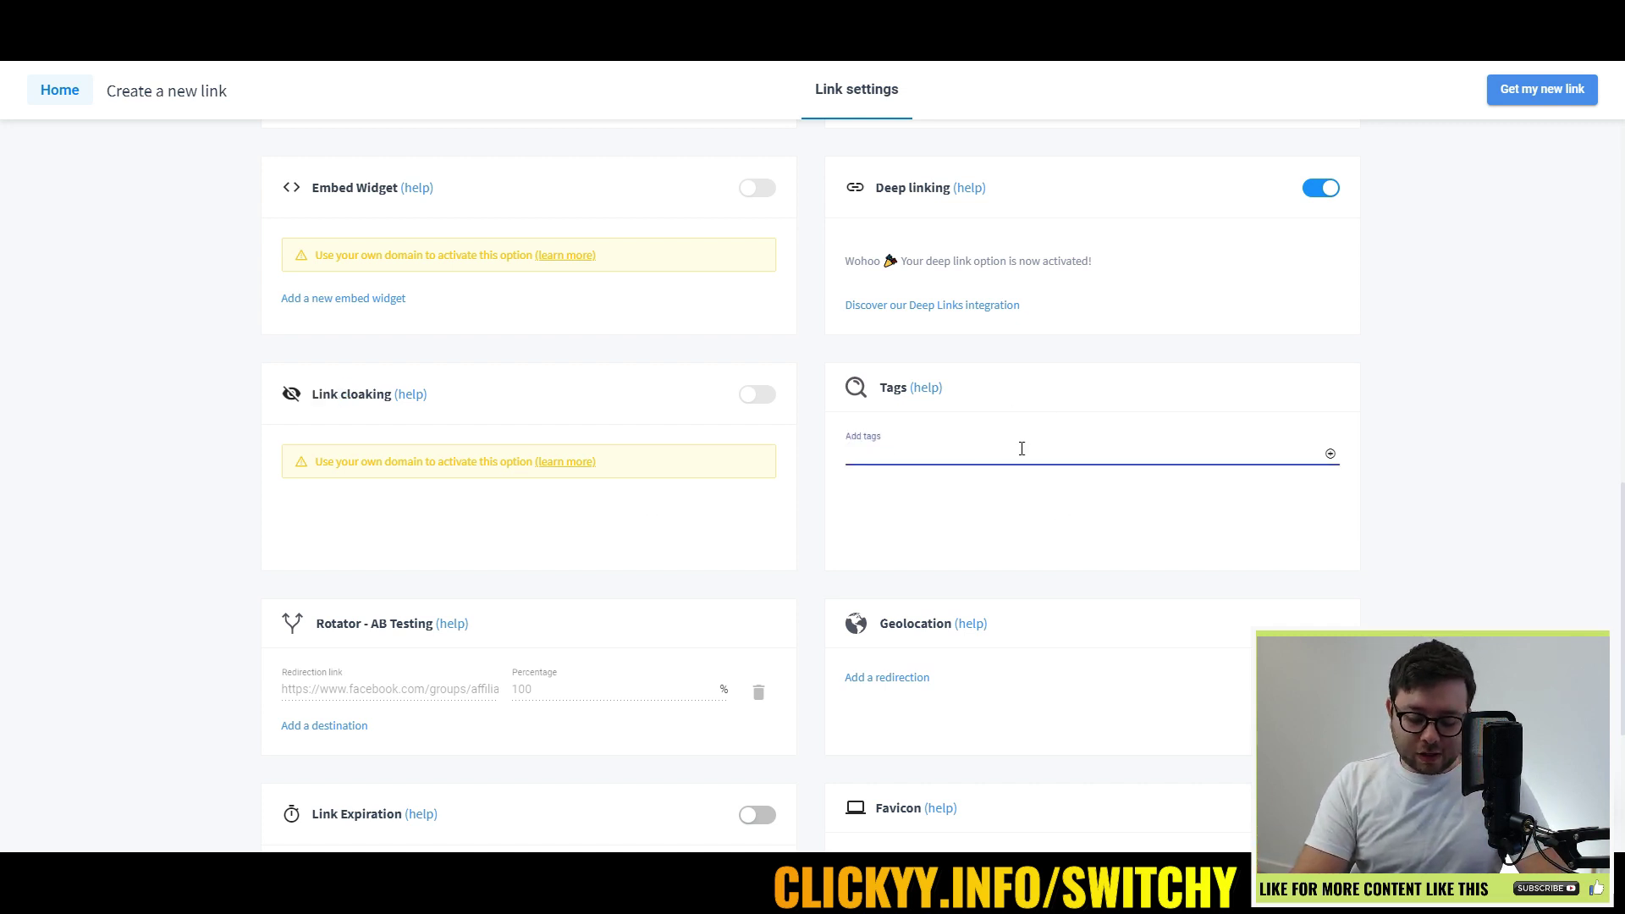
key(Return)
- Add google.com as a 20% rotator destination, leaving 80% on the Facebook group URL, and remove the empty row
scroll(339, 542, down, 2)
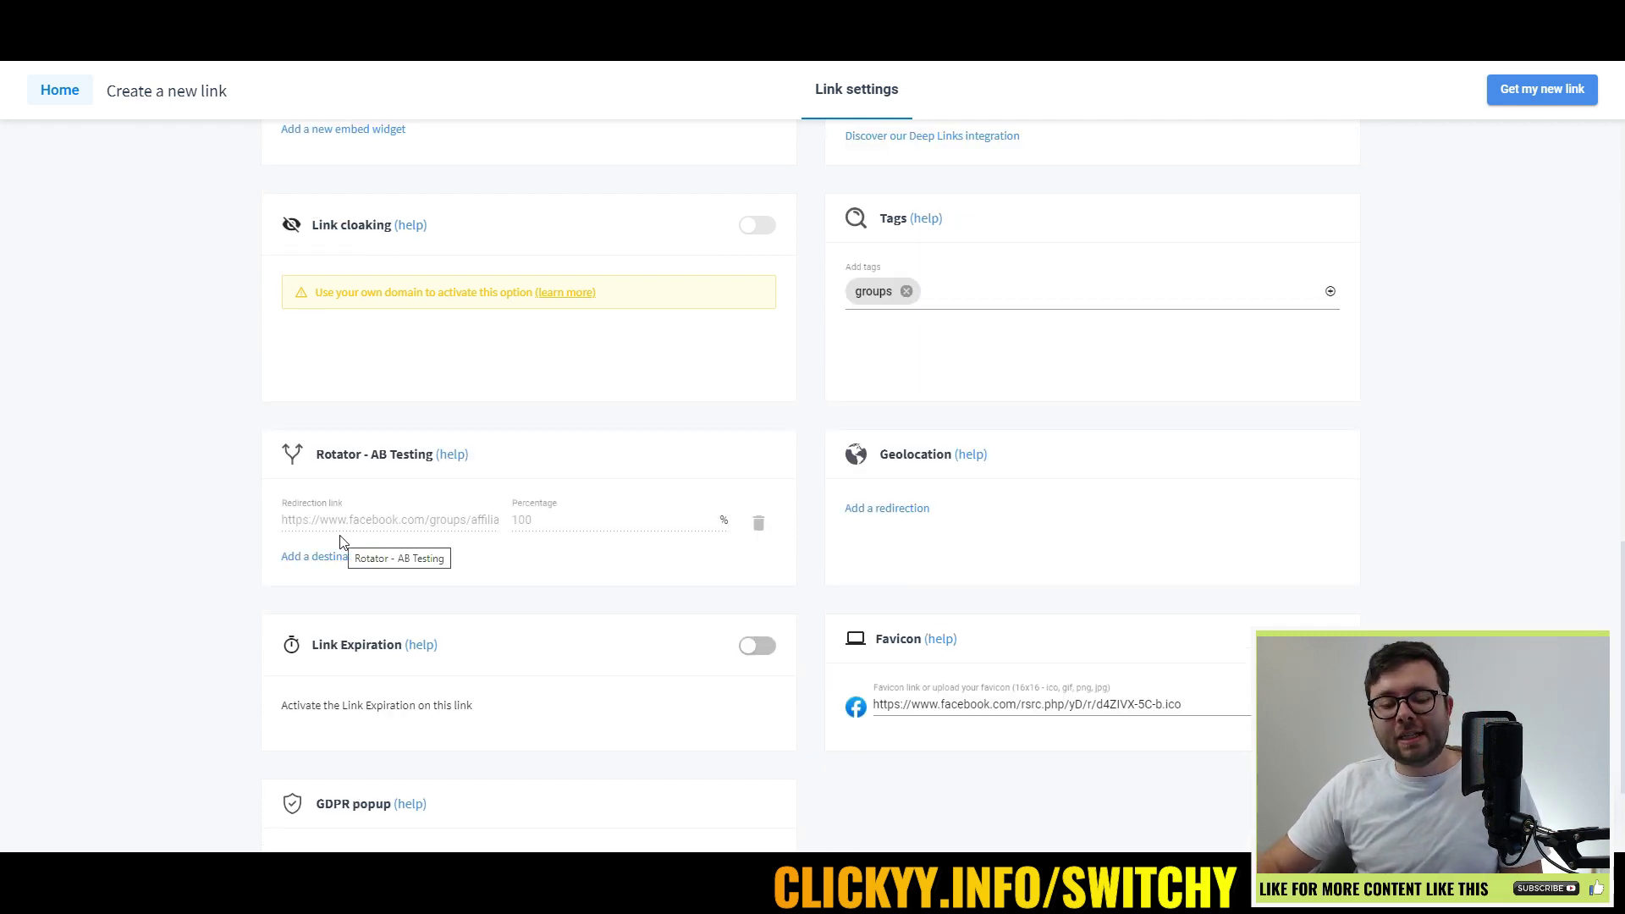
click(337, 556)
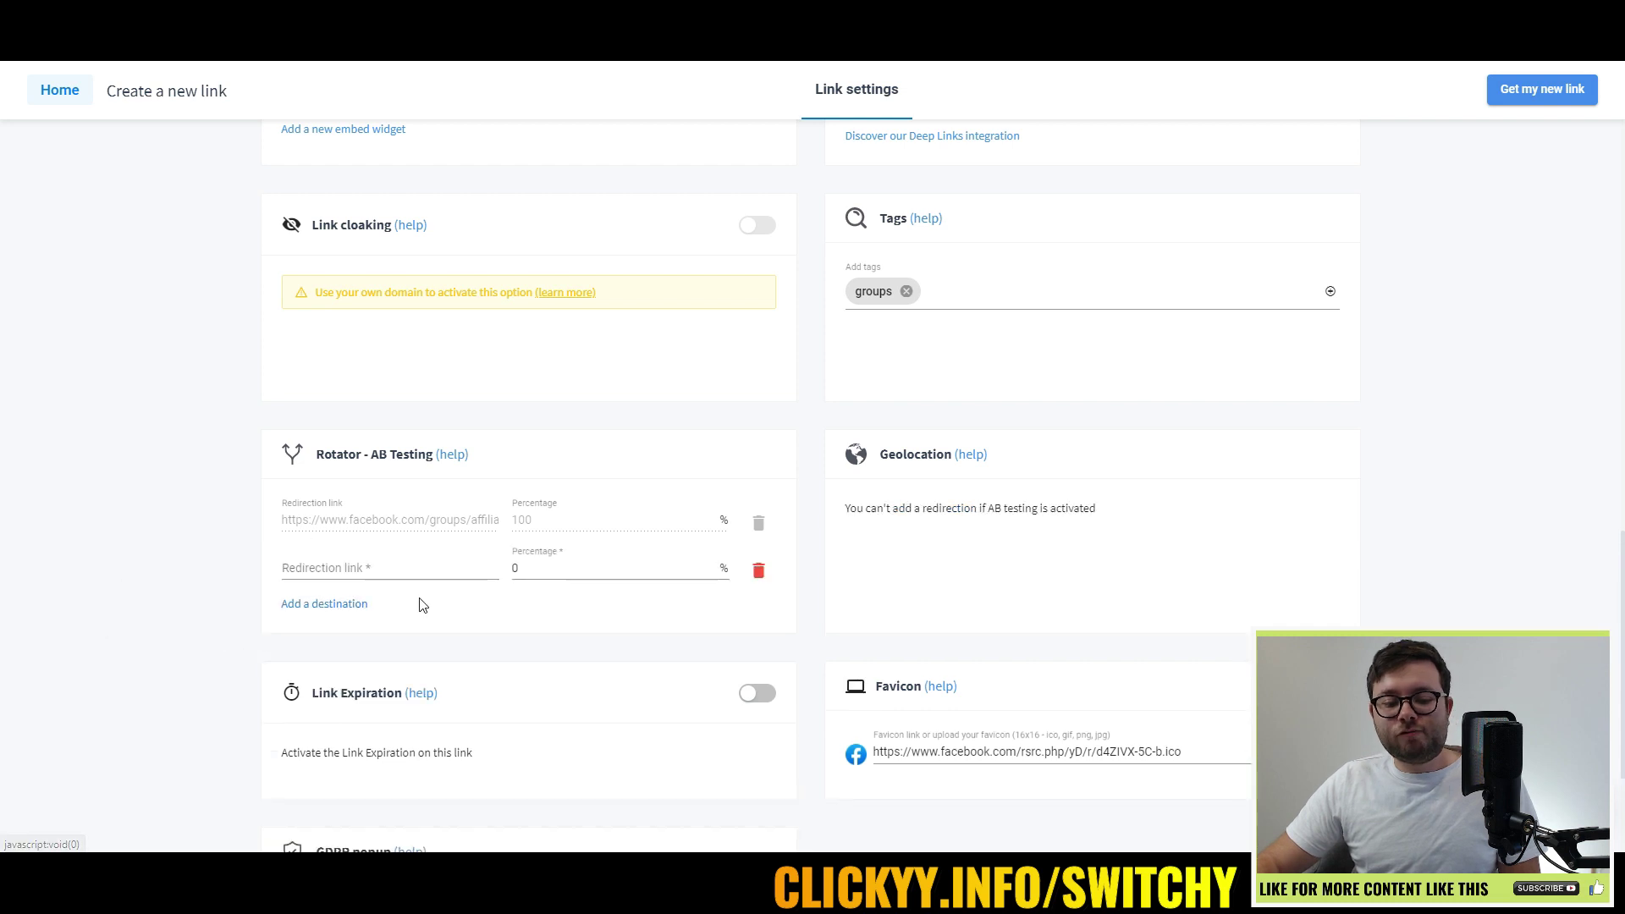
click(435, 567)
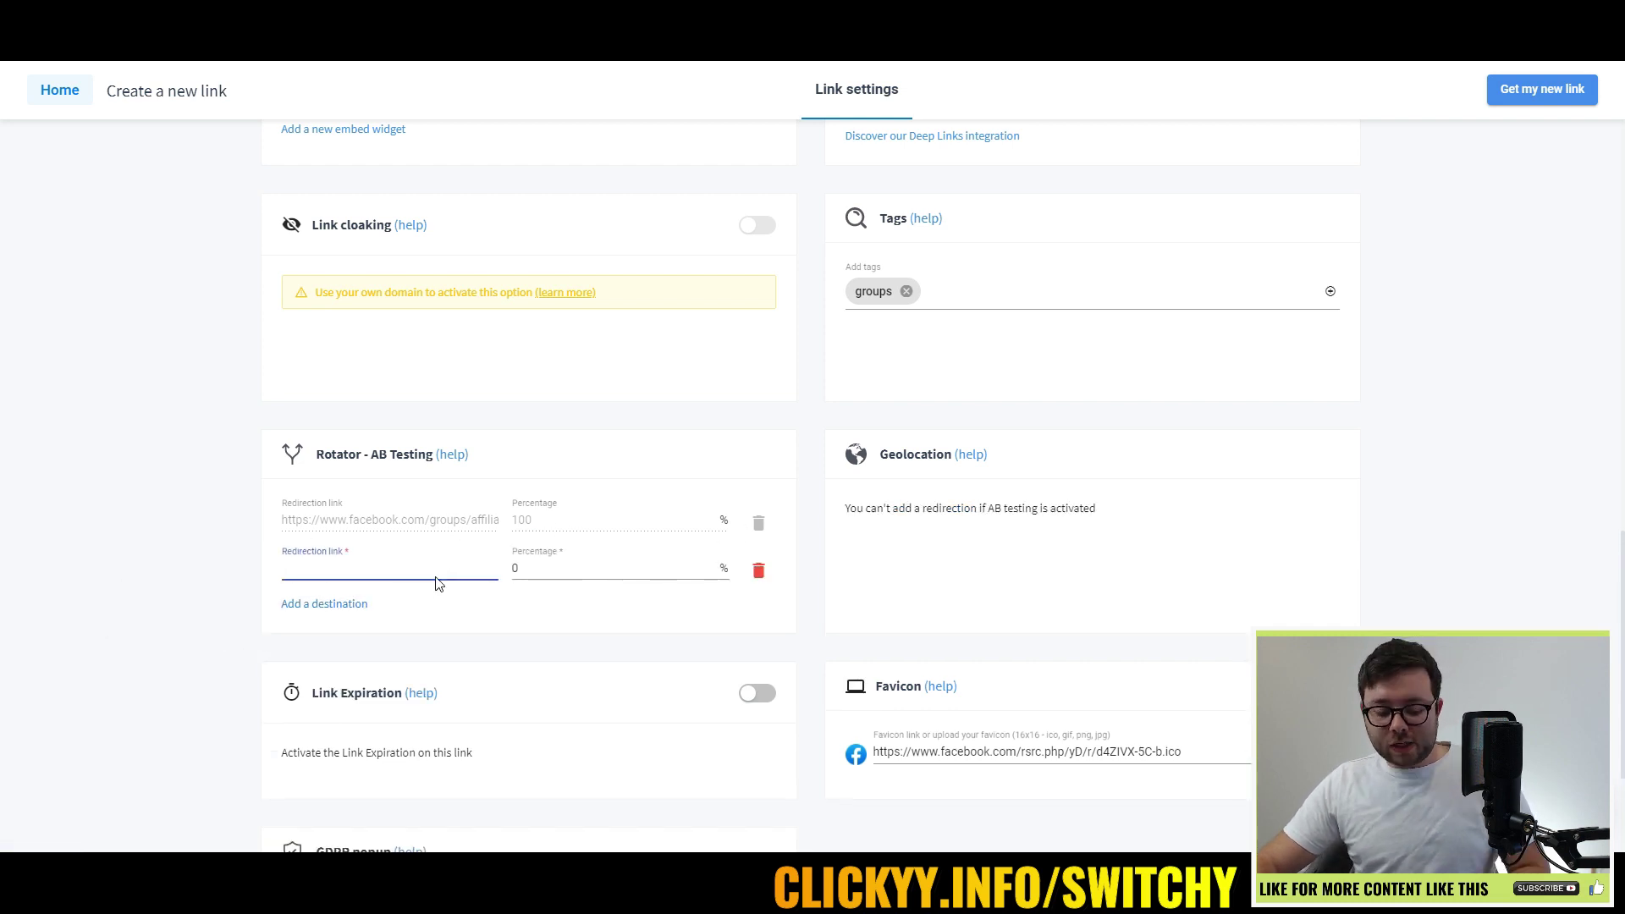
text(google.com)
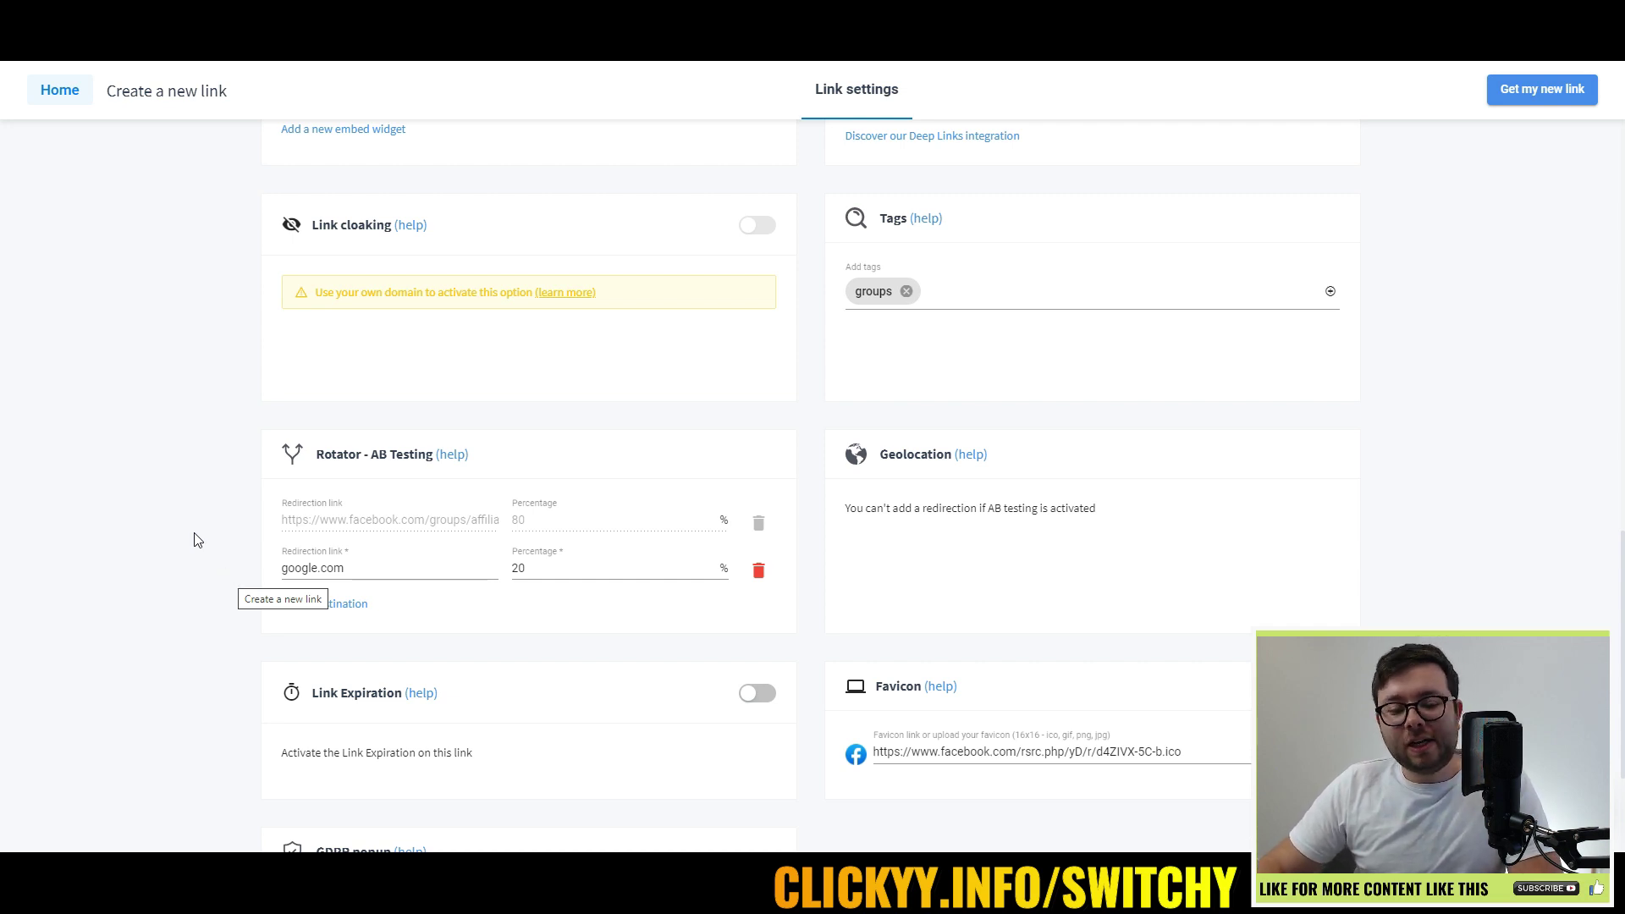
click(322, 608)
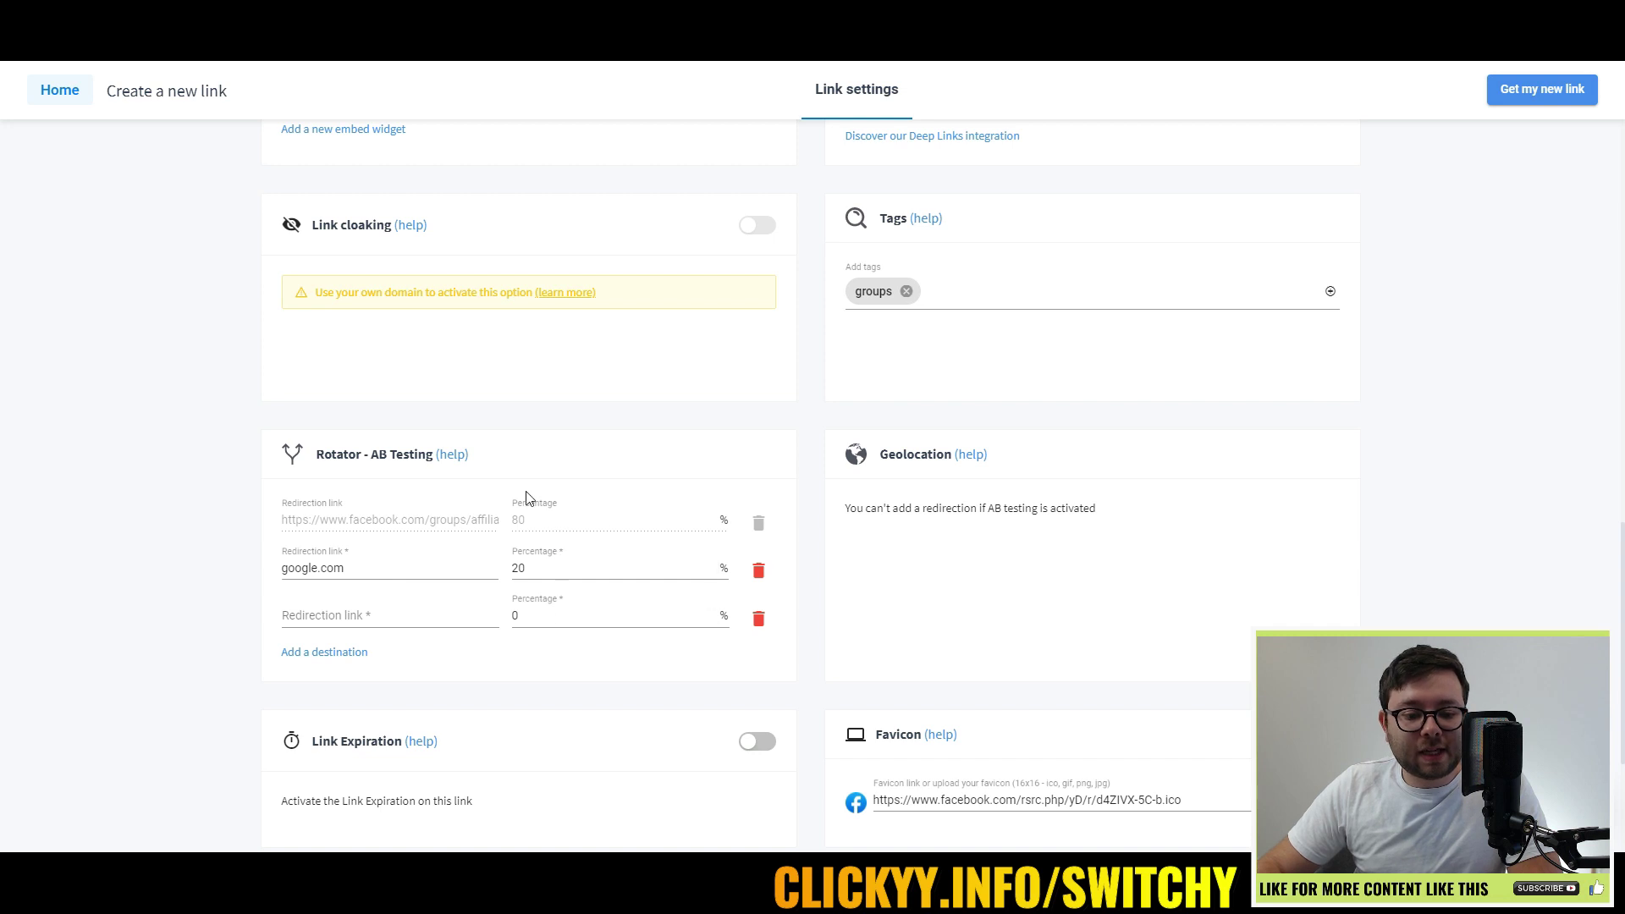
click(758, 618)
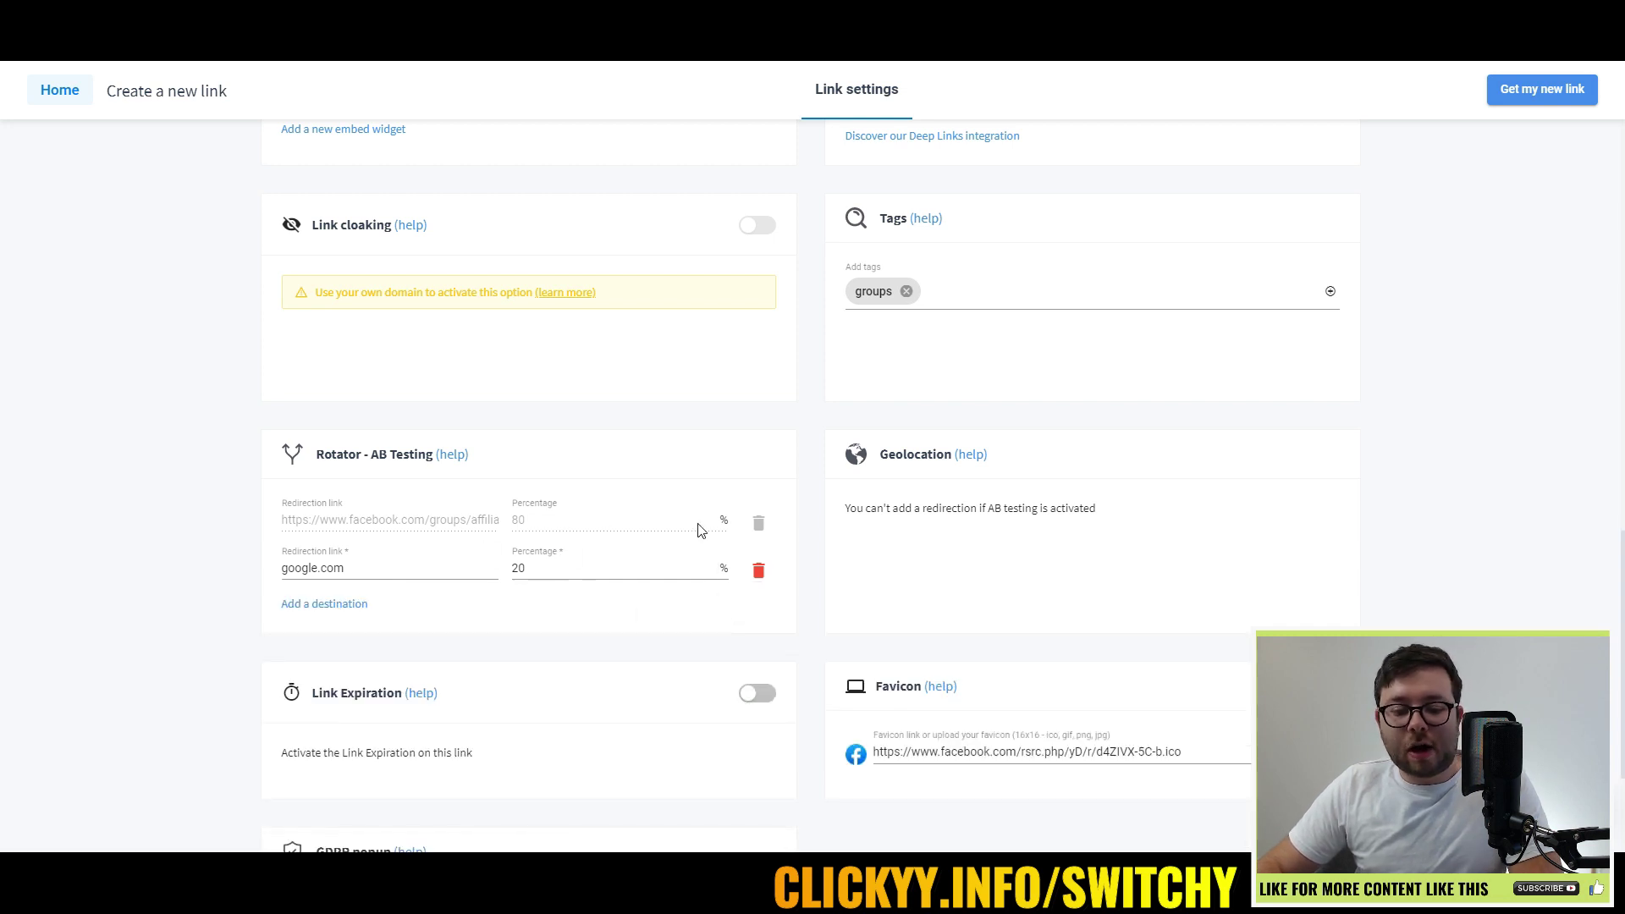
scroll(999, 481, down, 2)
scroll(999, 481, down, 1)
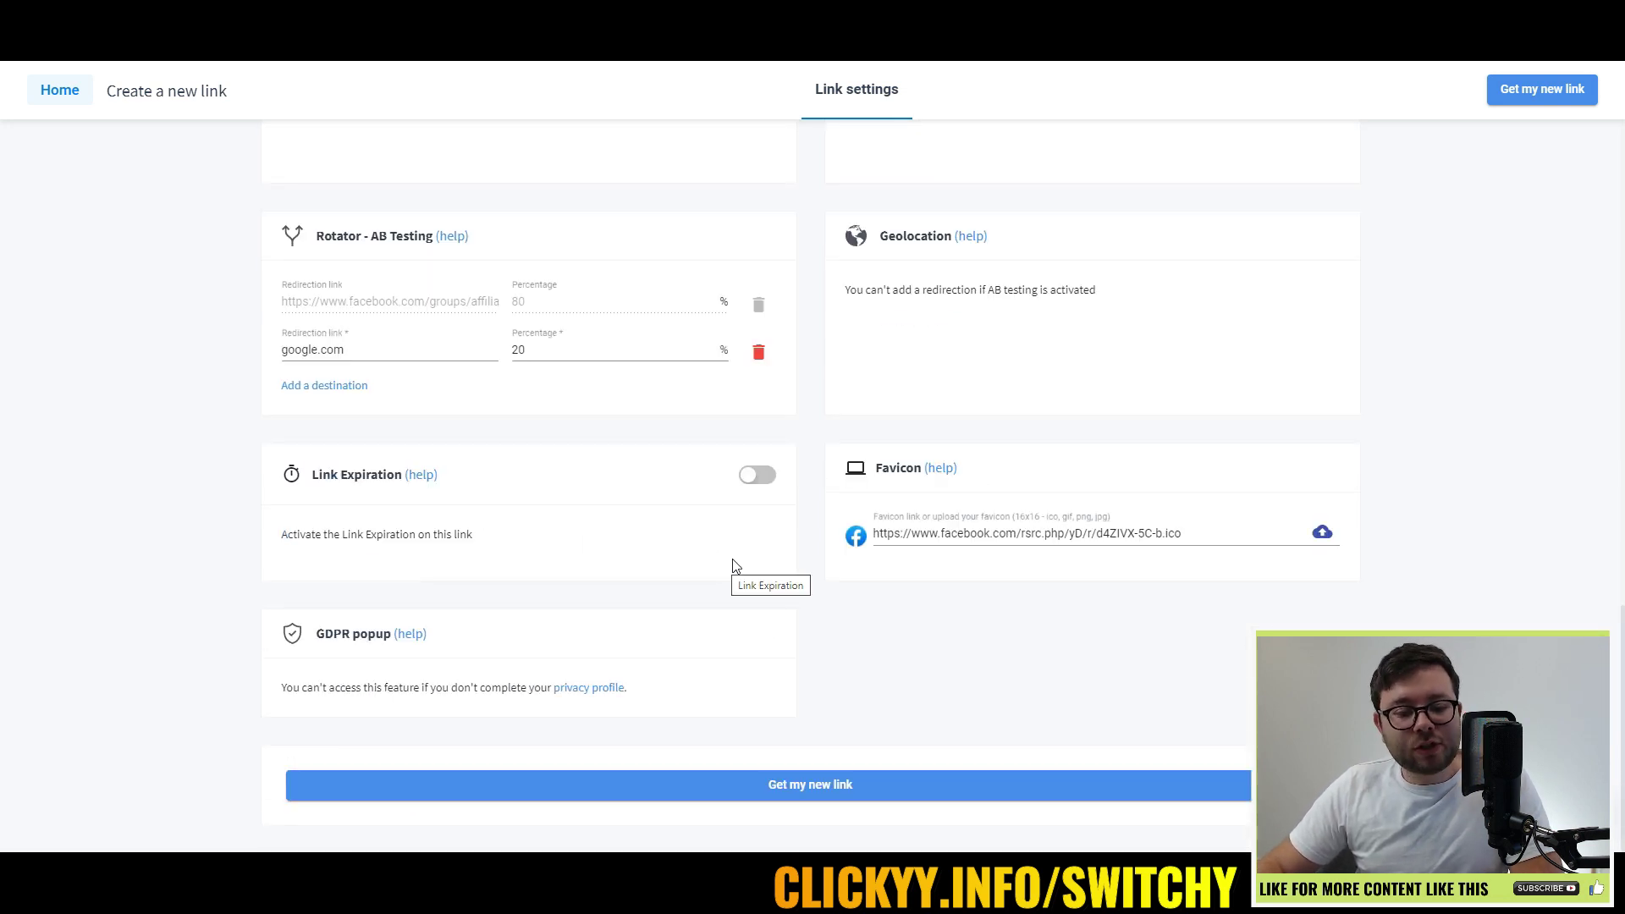
drag(316, 480, 423, 478)
click(756, 476)
scroll(641, 514, down, 1)
click(508, 459)
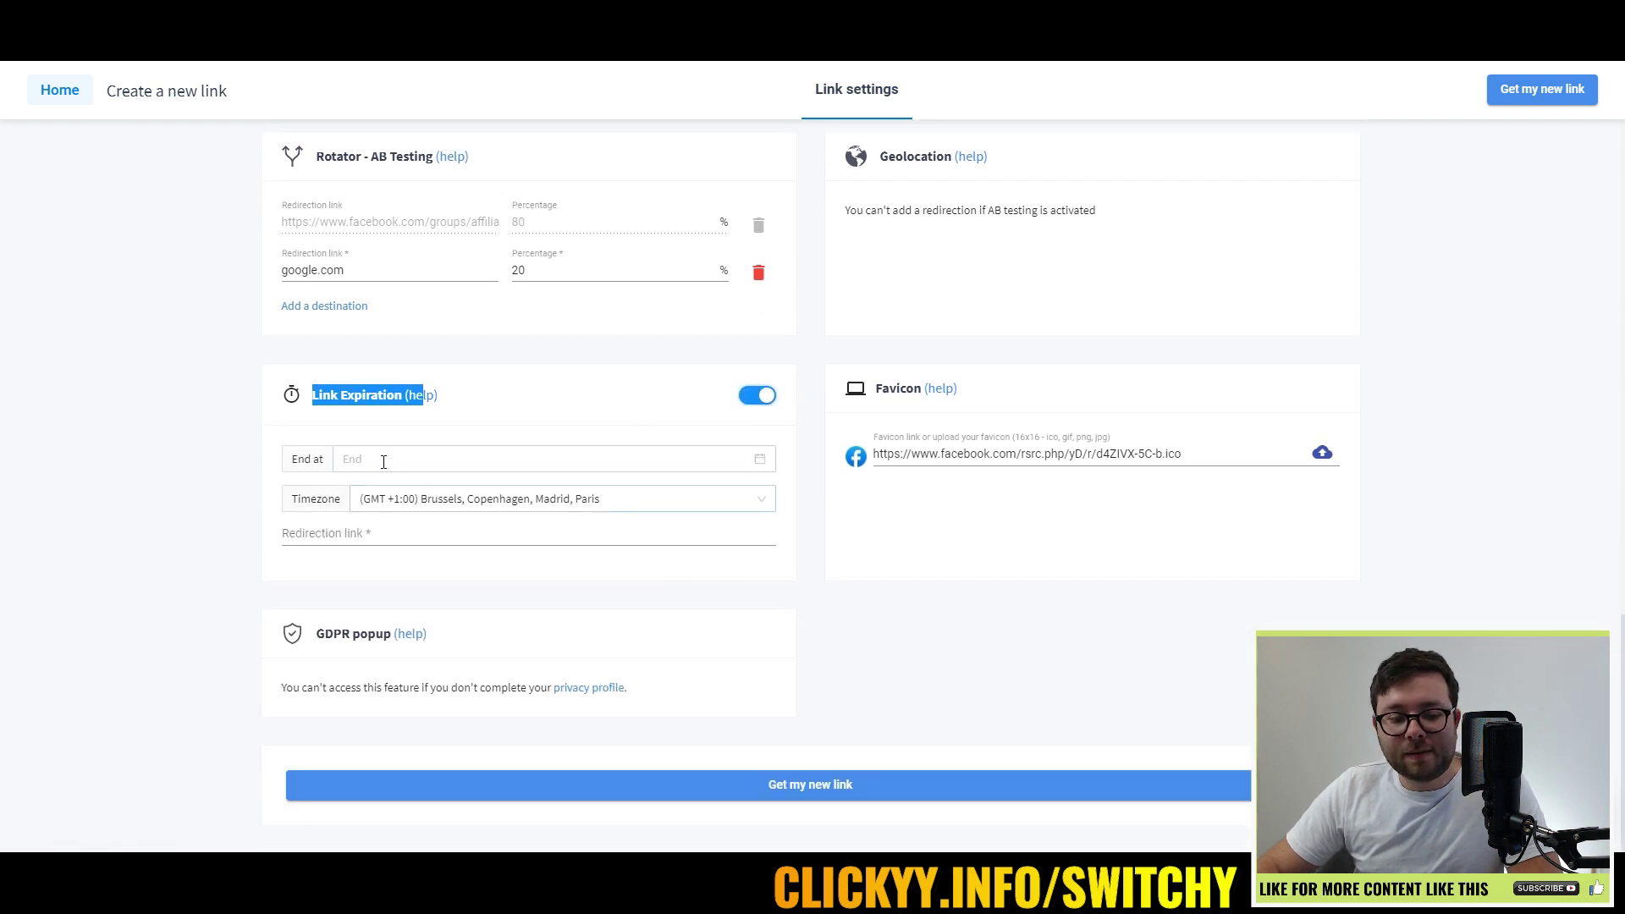
click(481, 636)
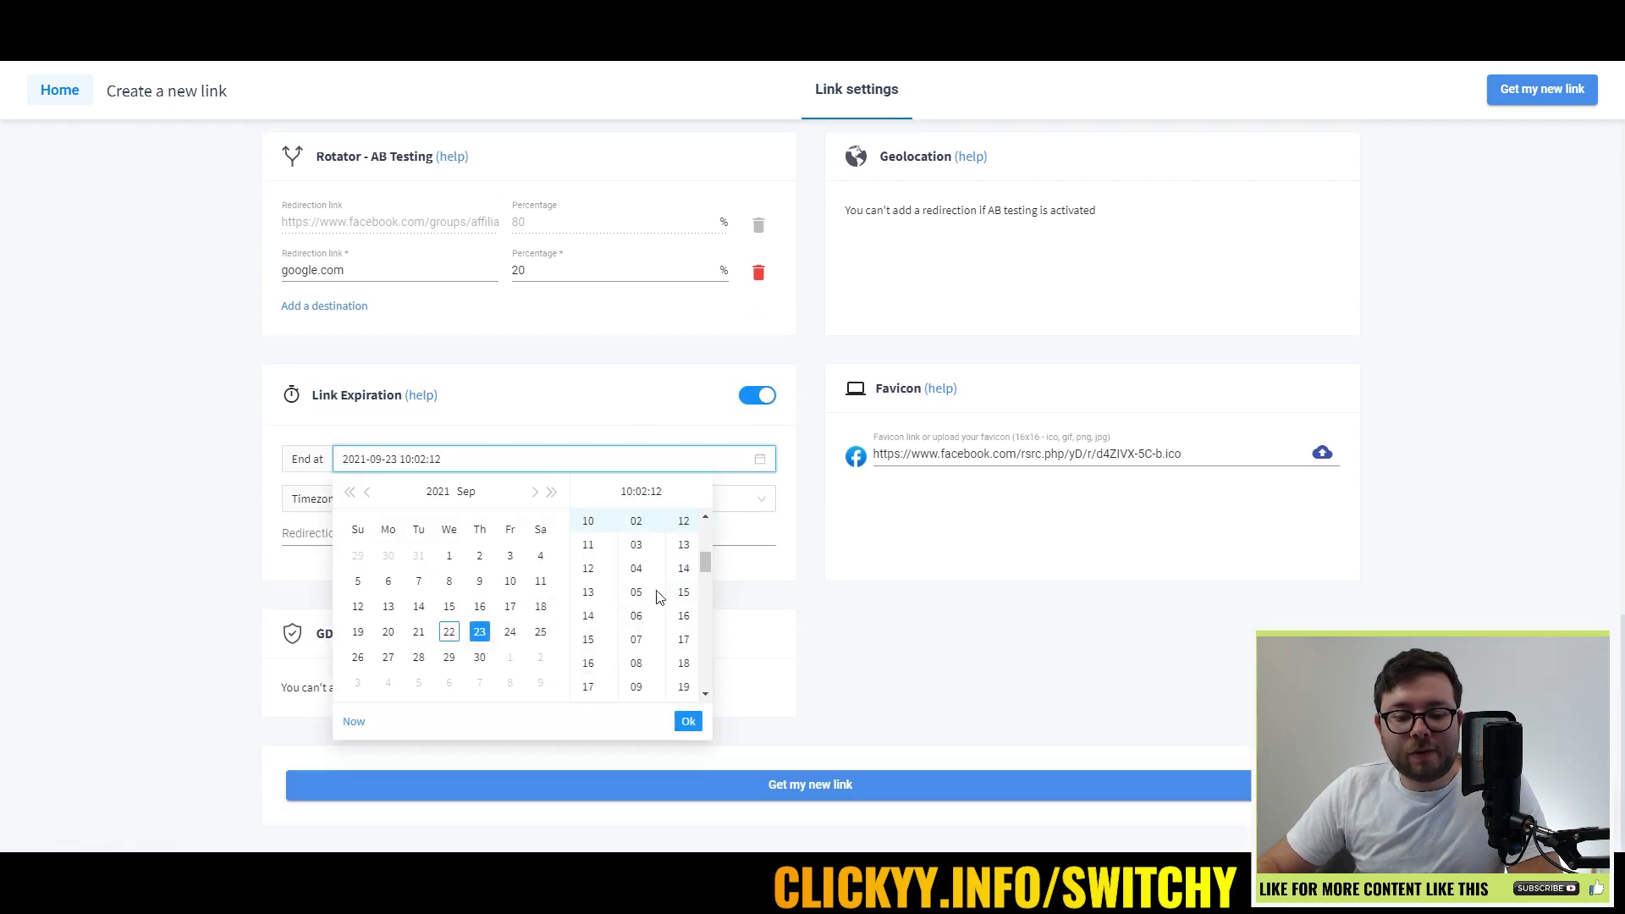
click(686, 720)
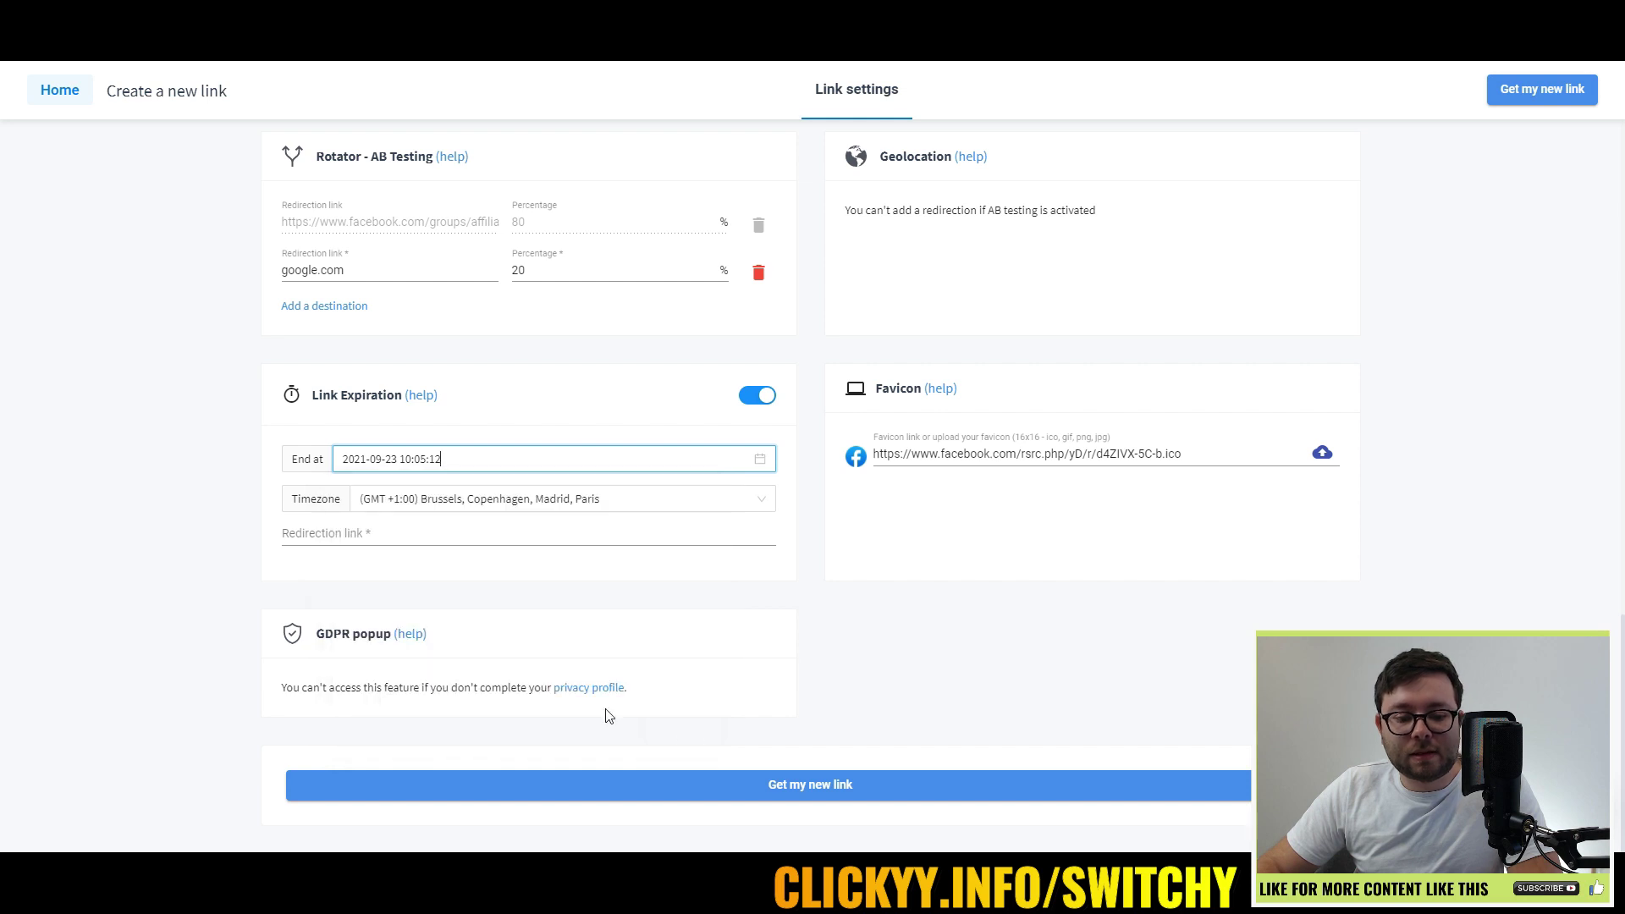
click(592, 499)
scroll(646, 581, down, 5)
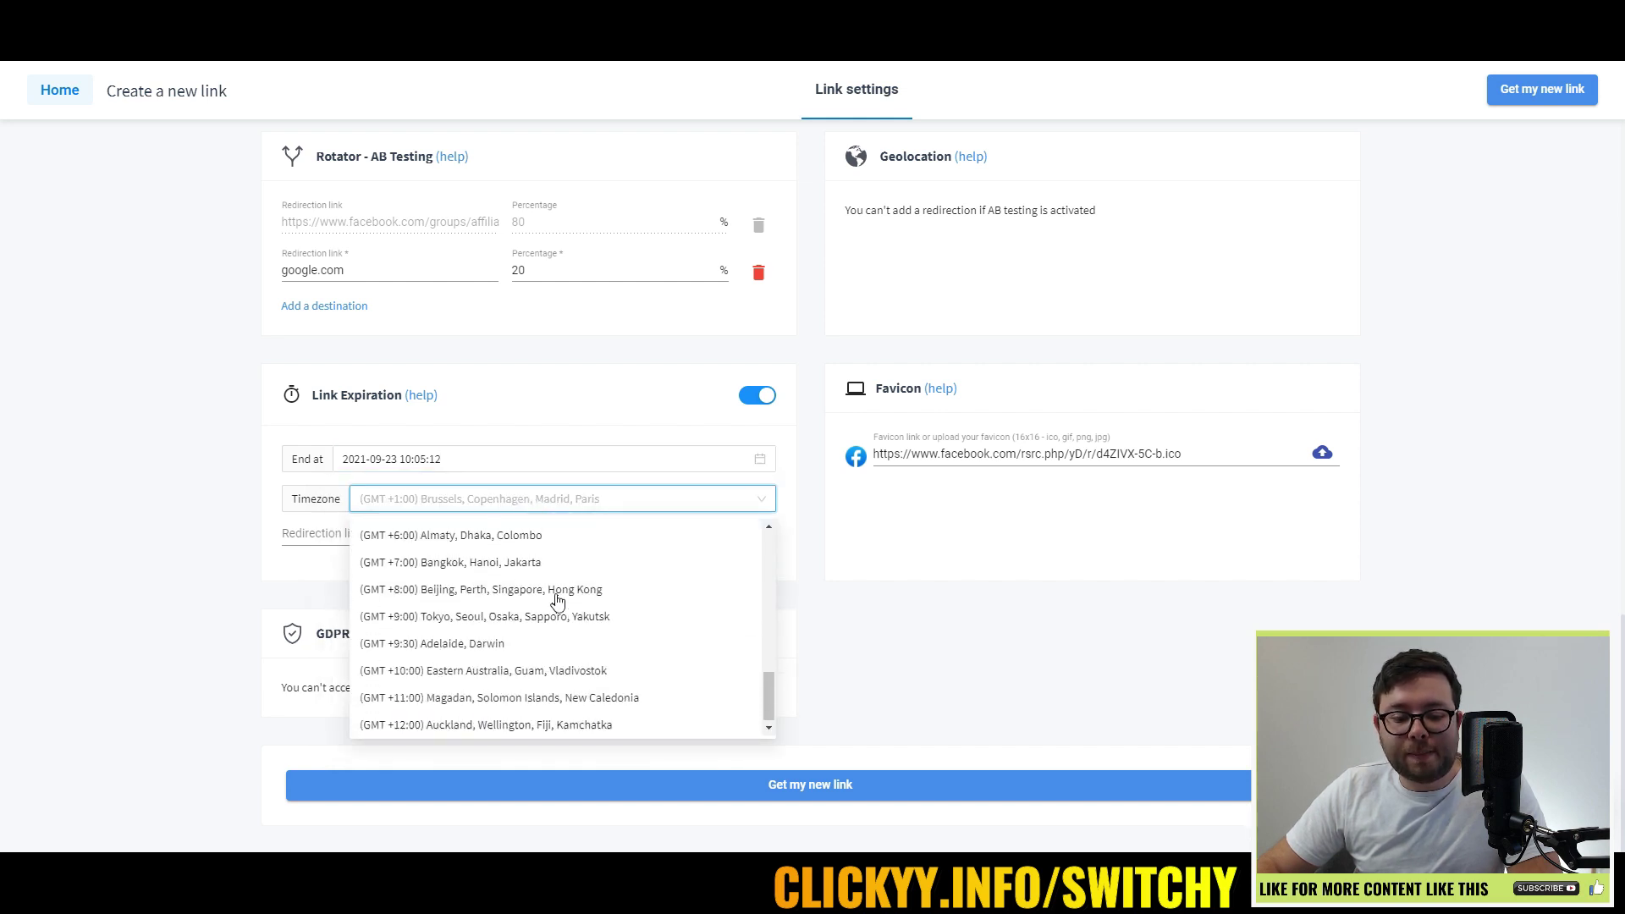
click(334, 594)
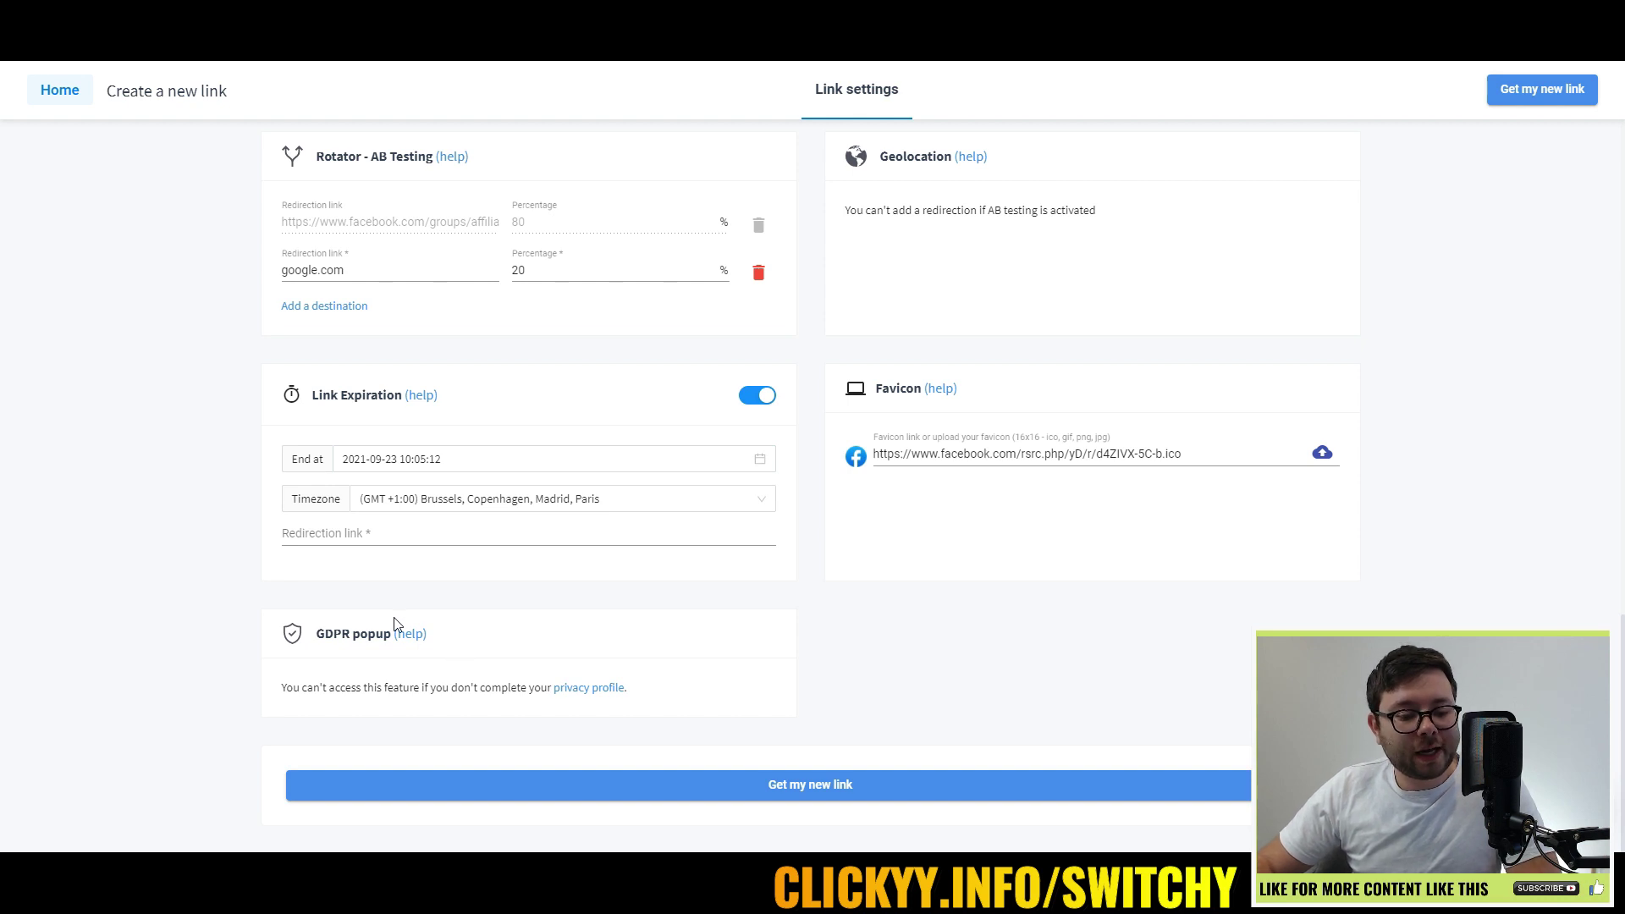
- Read the GDPR popup help article, then return to the link settings
double_click(358, 631)
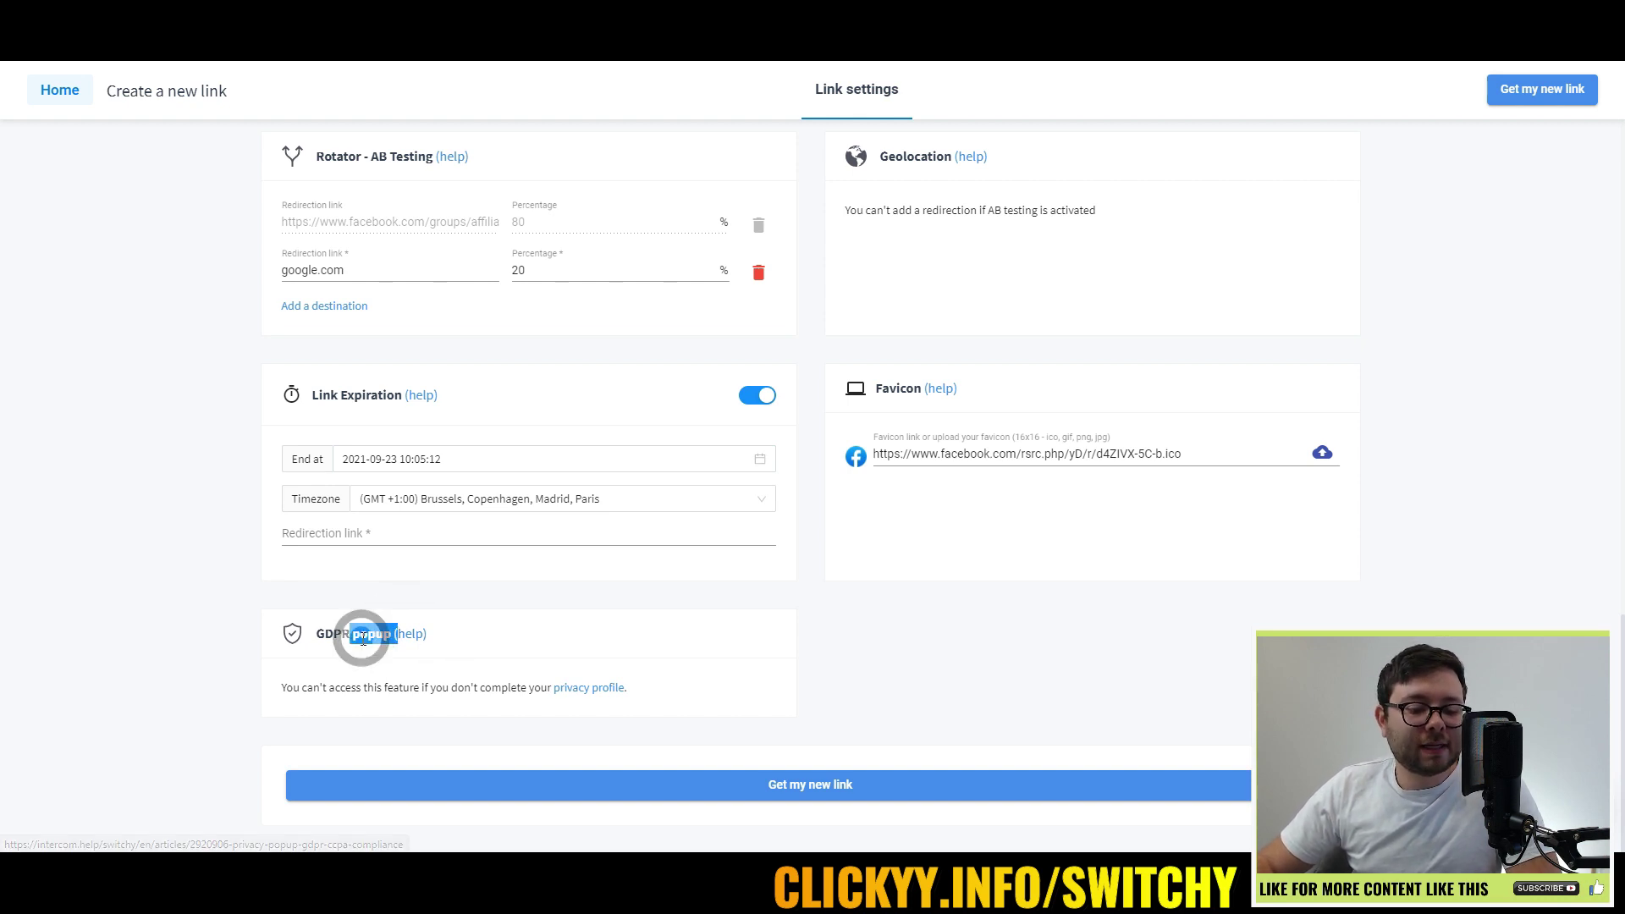
click(410, 641)
scroll(913, 521, down, 5)
scroll(736, 246, up, 1)
key(ctrl+w)
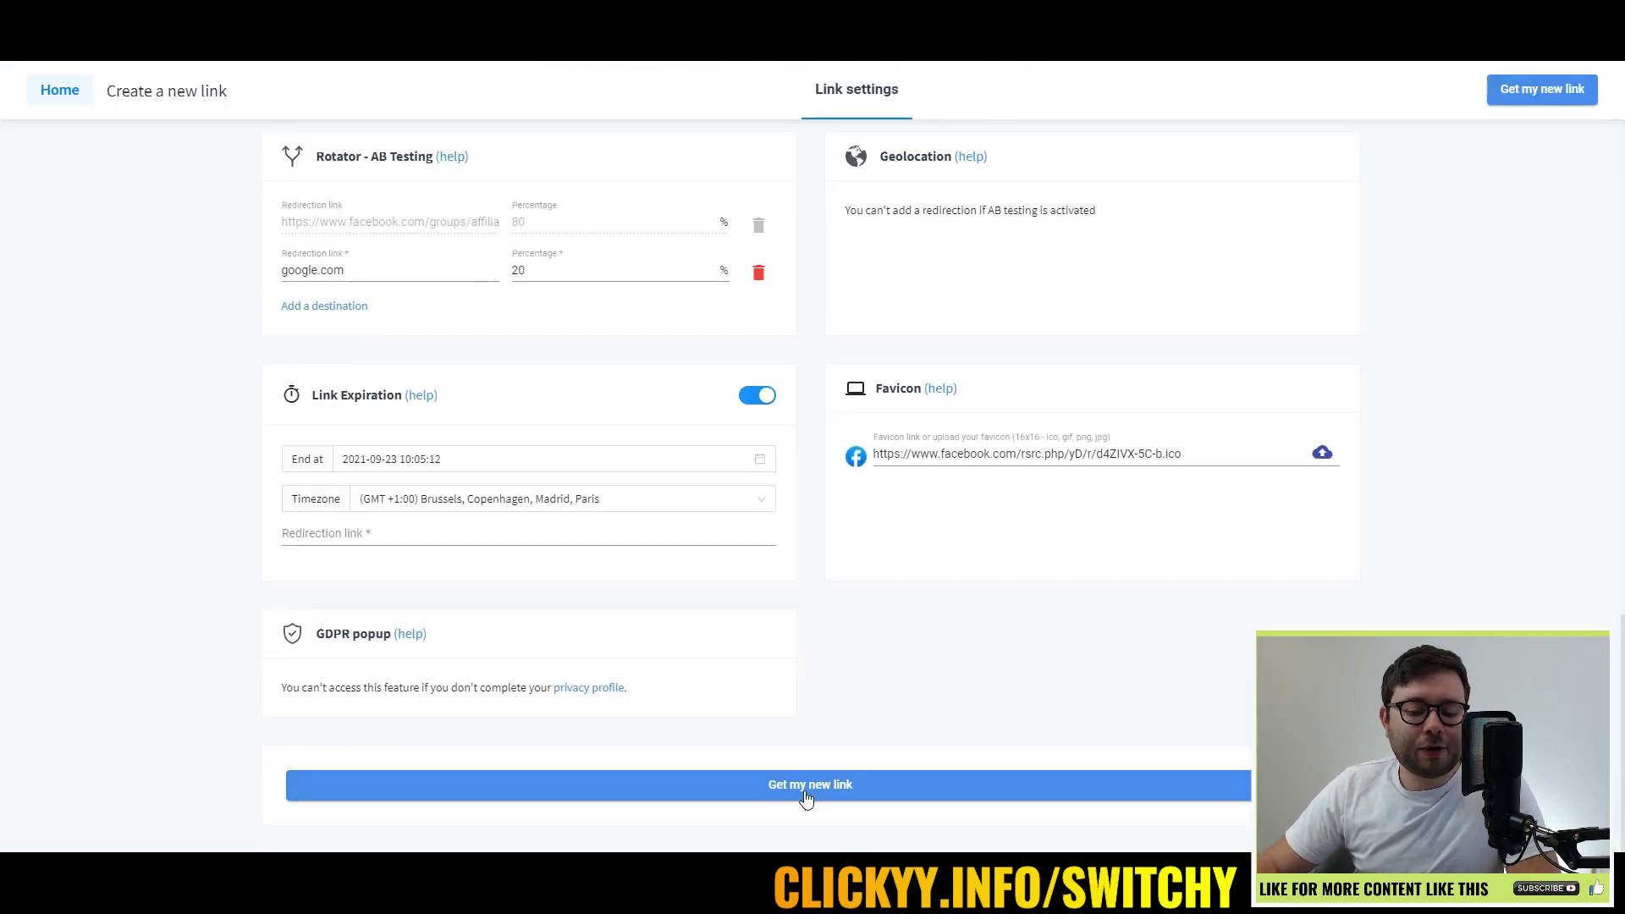
- Save the configured link with Get my new link so it lands in the Facebook Links folder
click(806, 796)
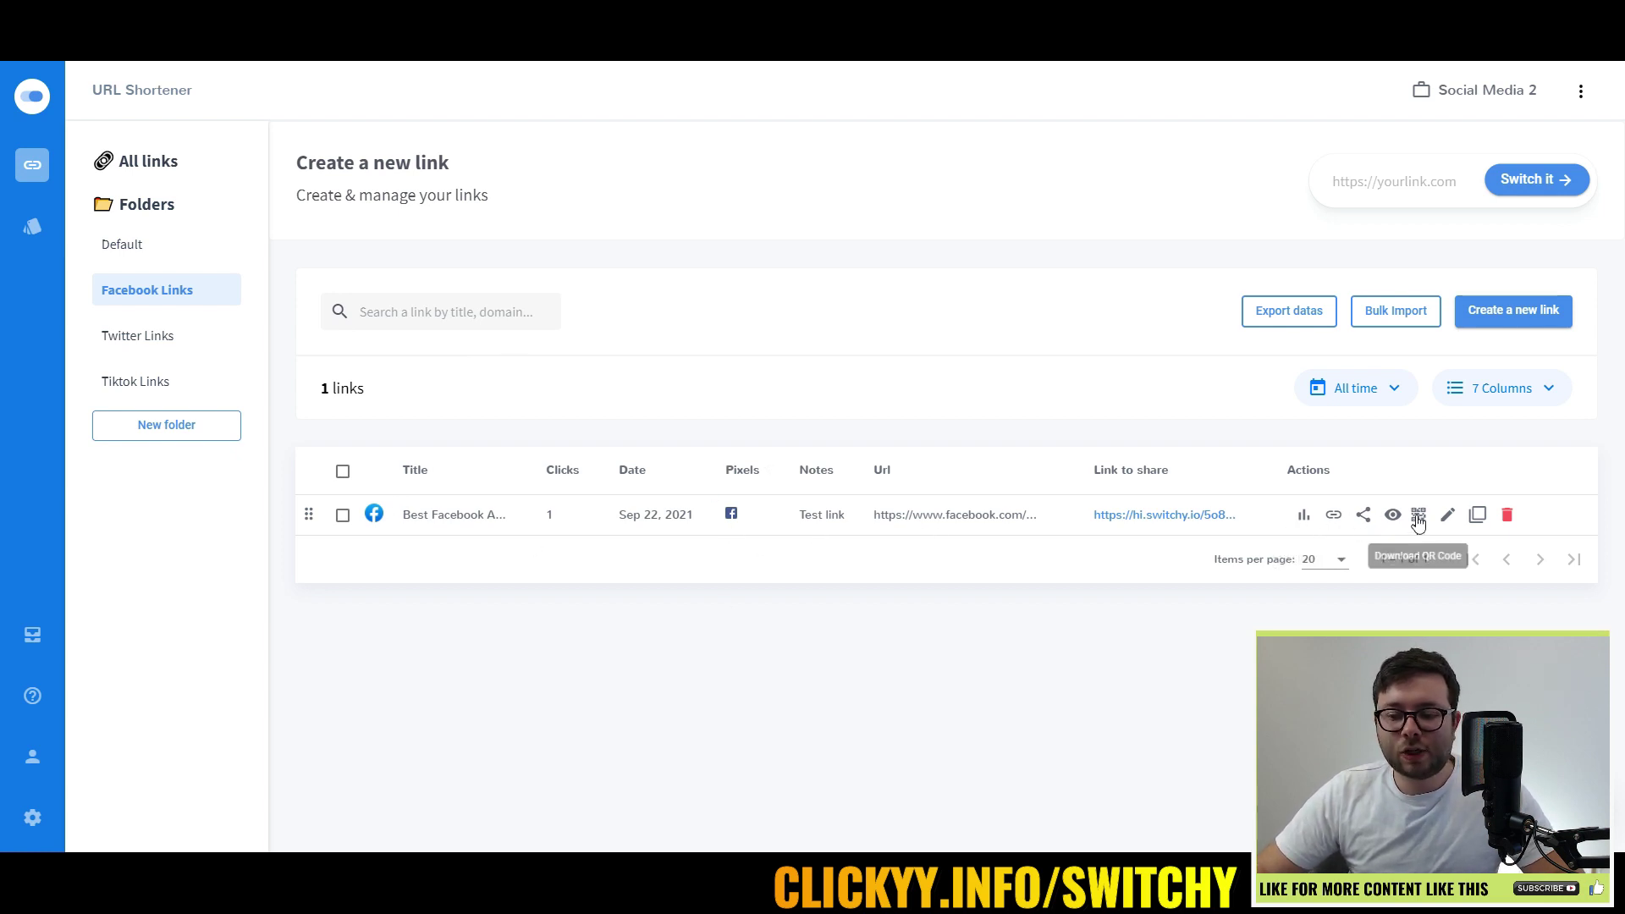
click(1306, 519)
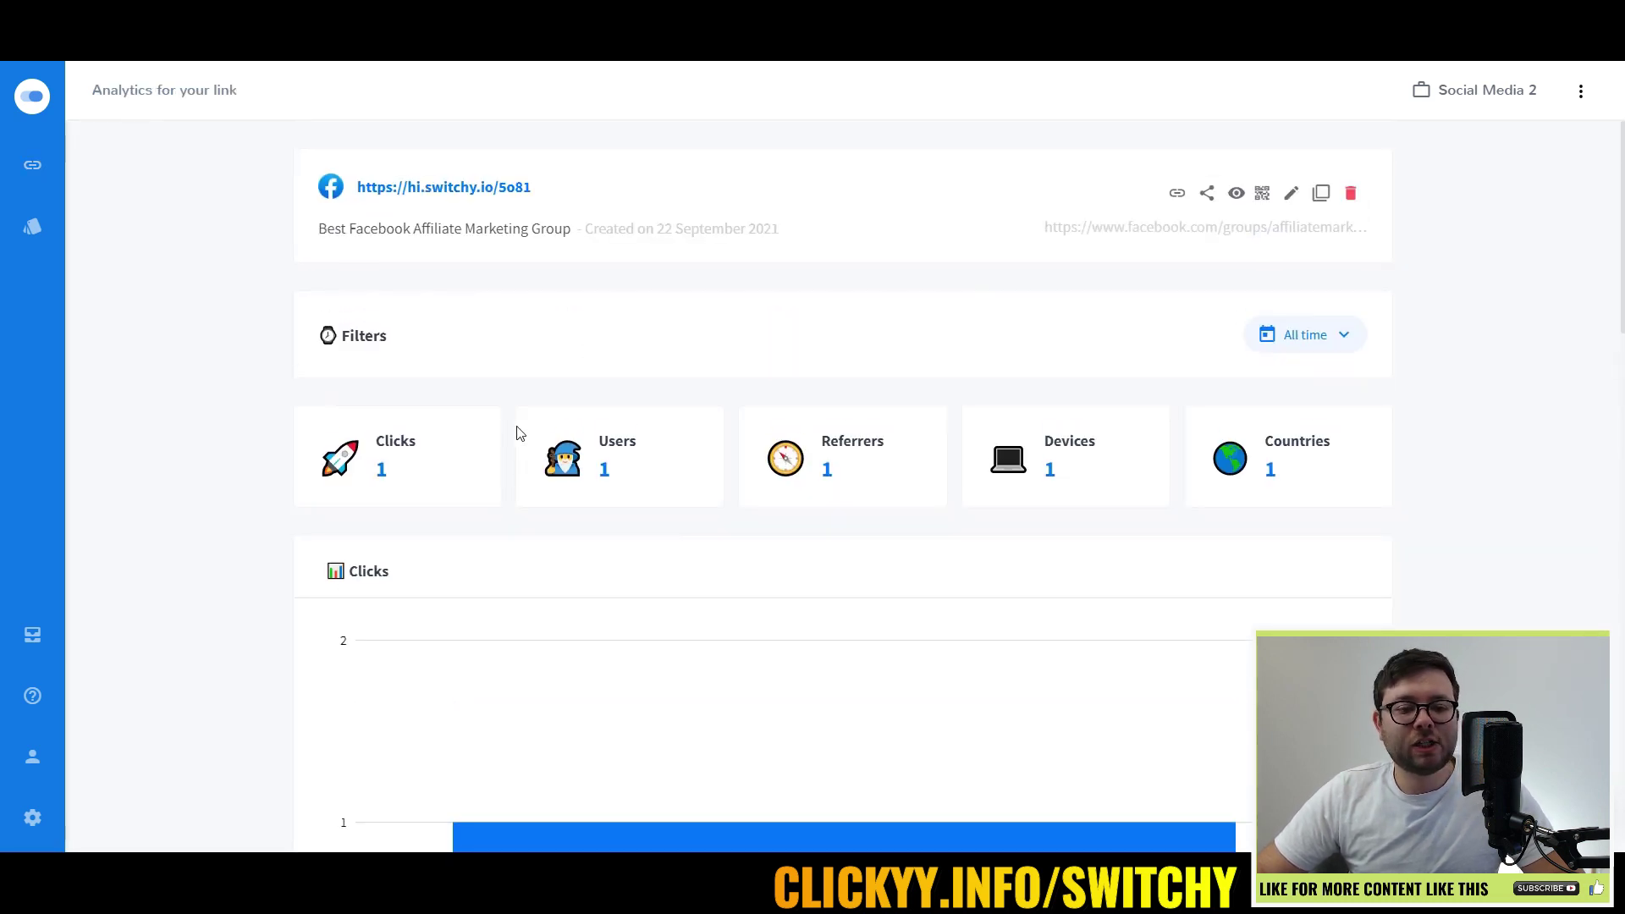
click(397, 467)
double_click(633, 479)
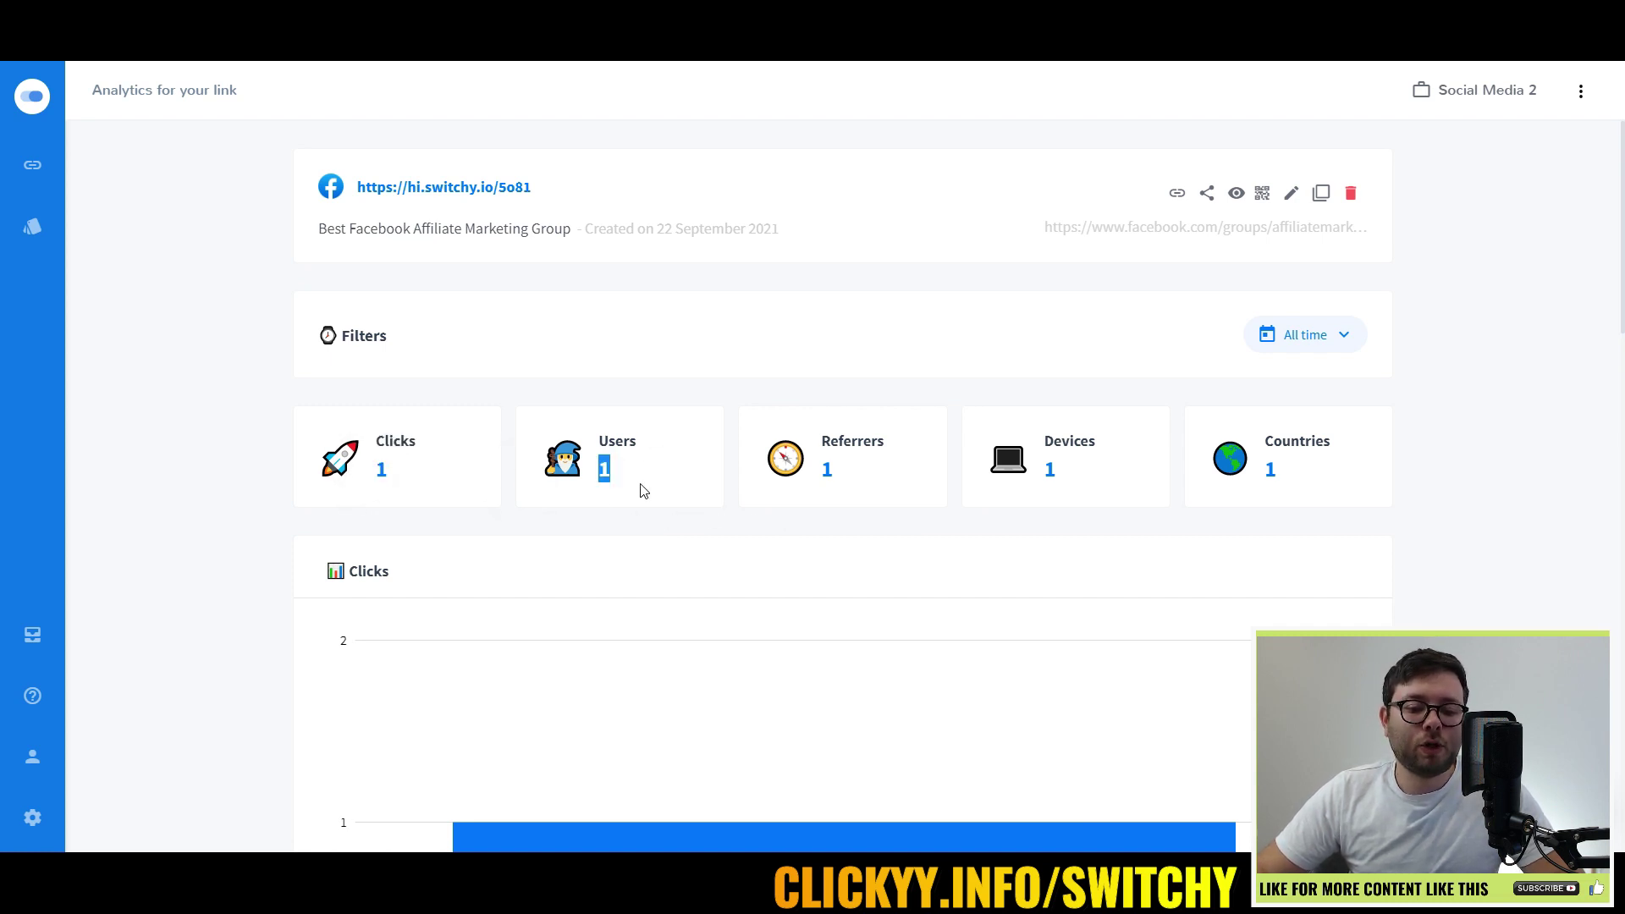
click(872, 488)
click(856, 486)
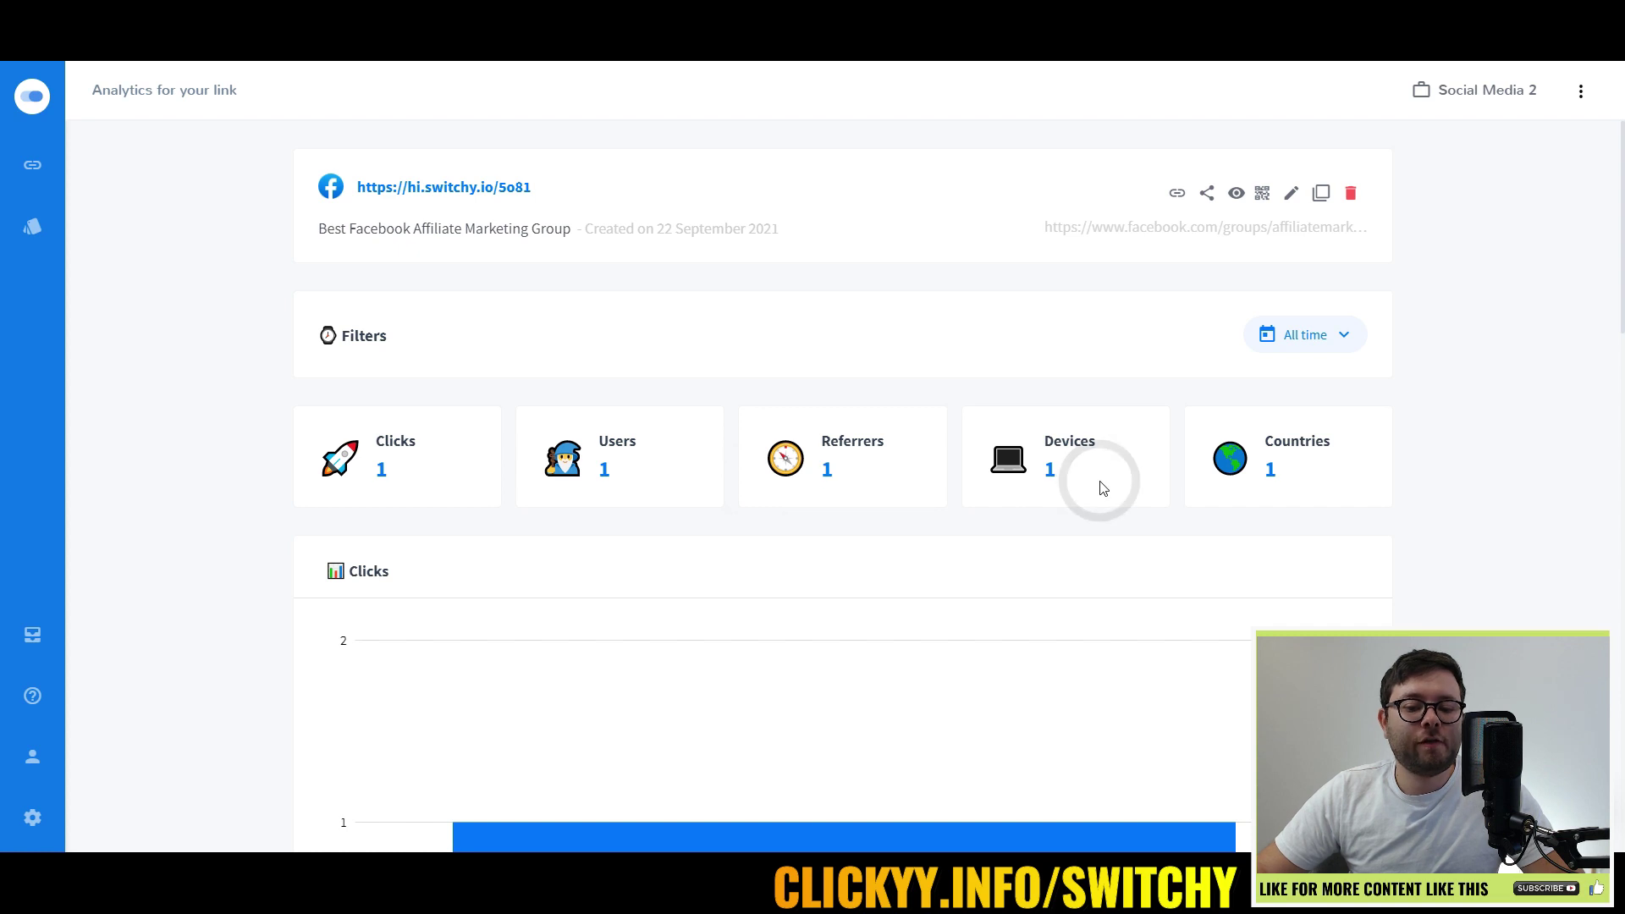
drag(1097, 479, 1034, 498)
click(1414, 485)
scroll(1321, 486, down, 5)
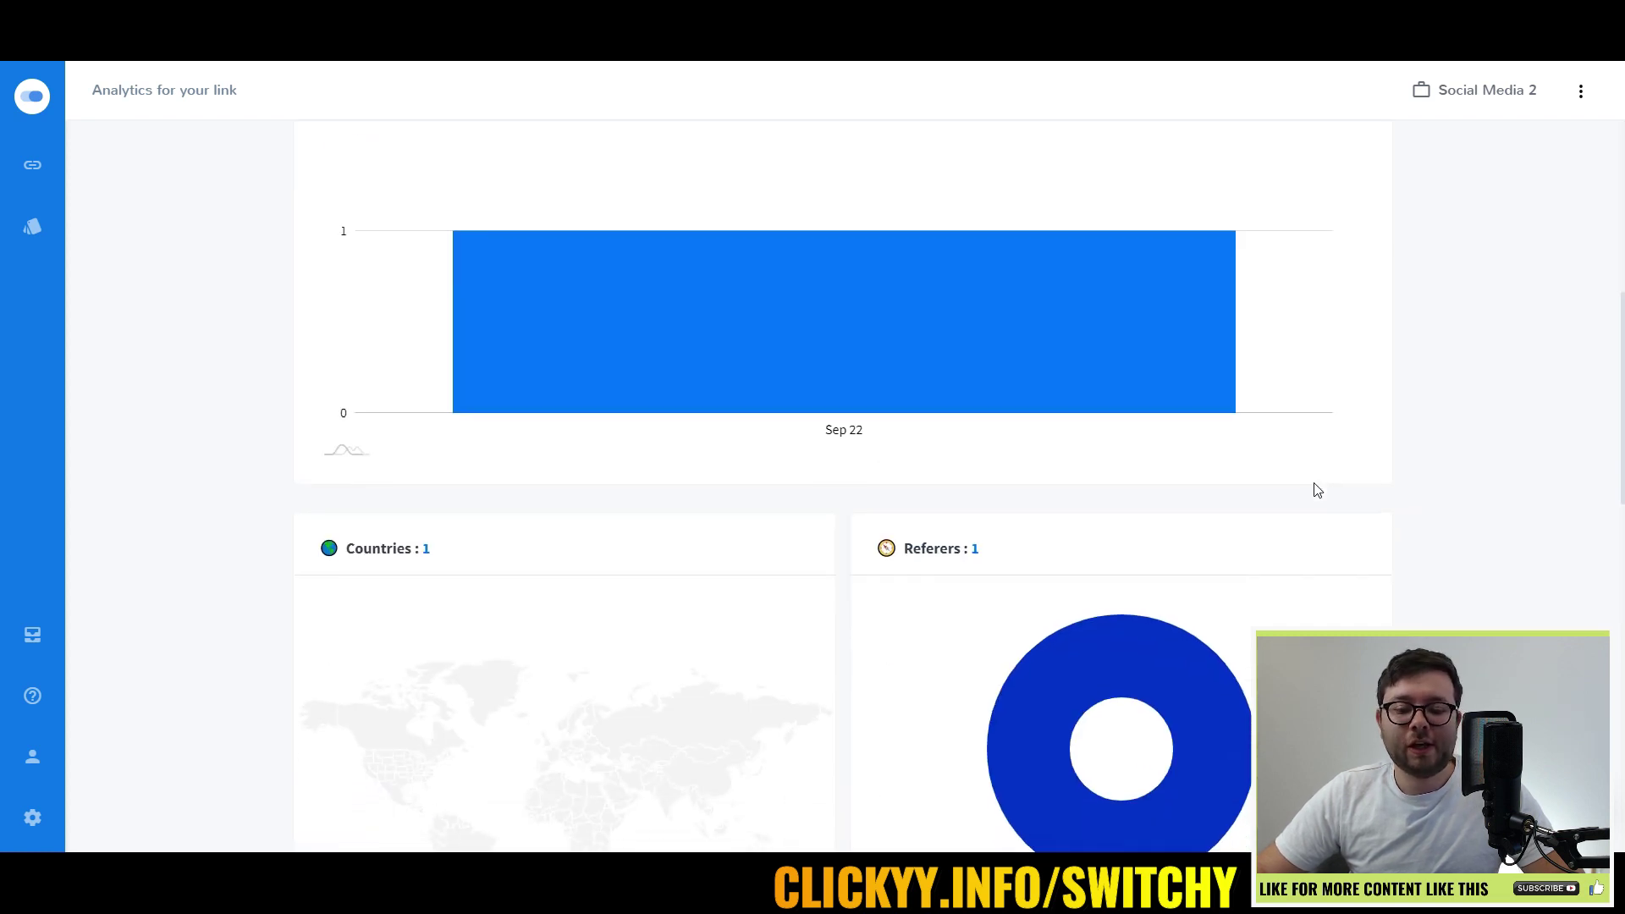
scroll(719, 484, down, 6)
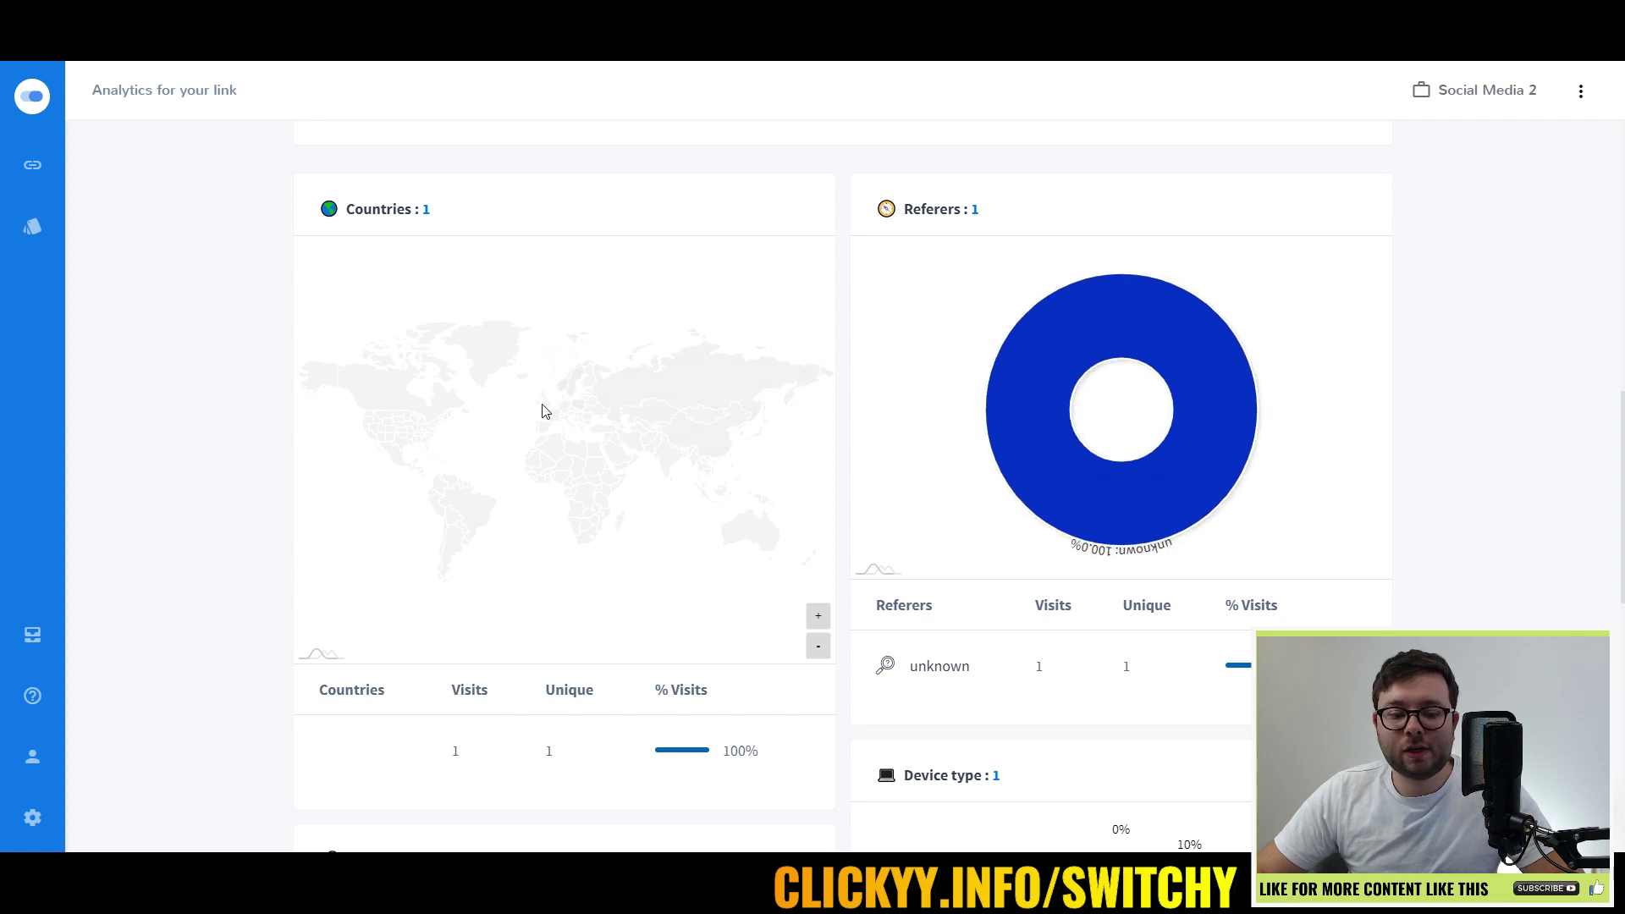
scroll(595, 511, down, 7)
drag(353, 387, 420, 394)
scroll(599, 447, down, 1)
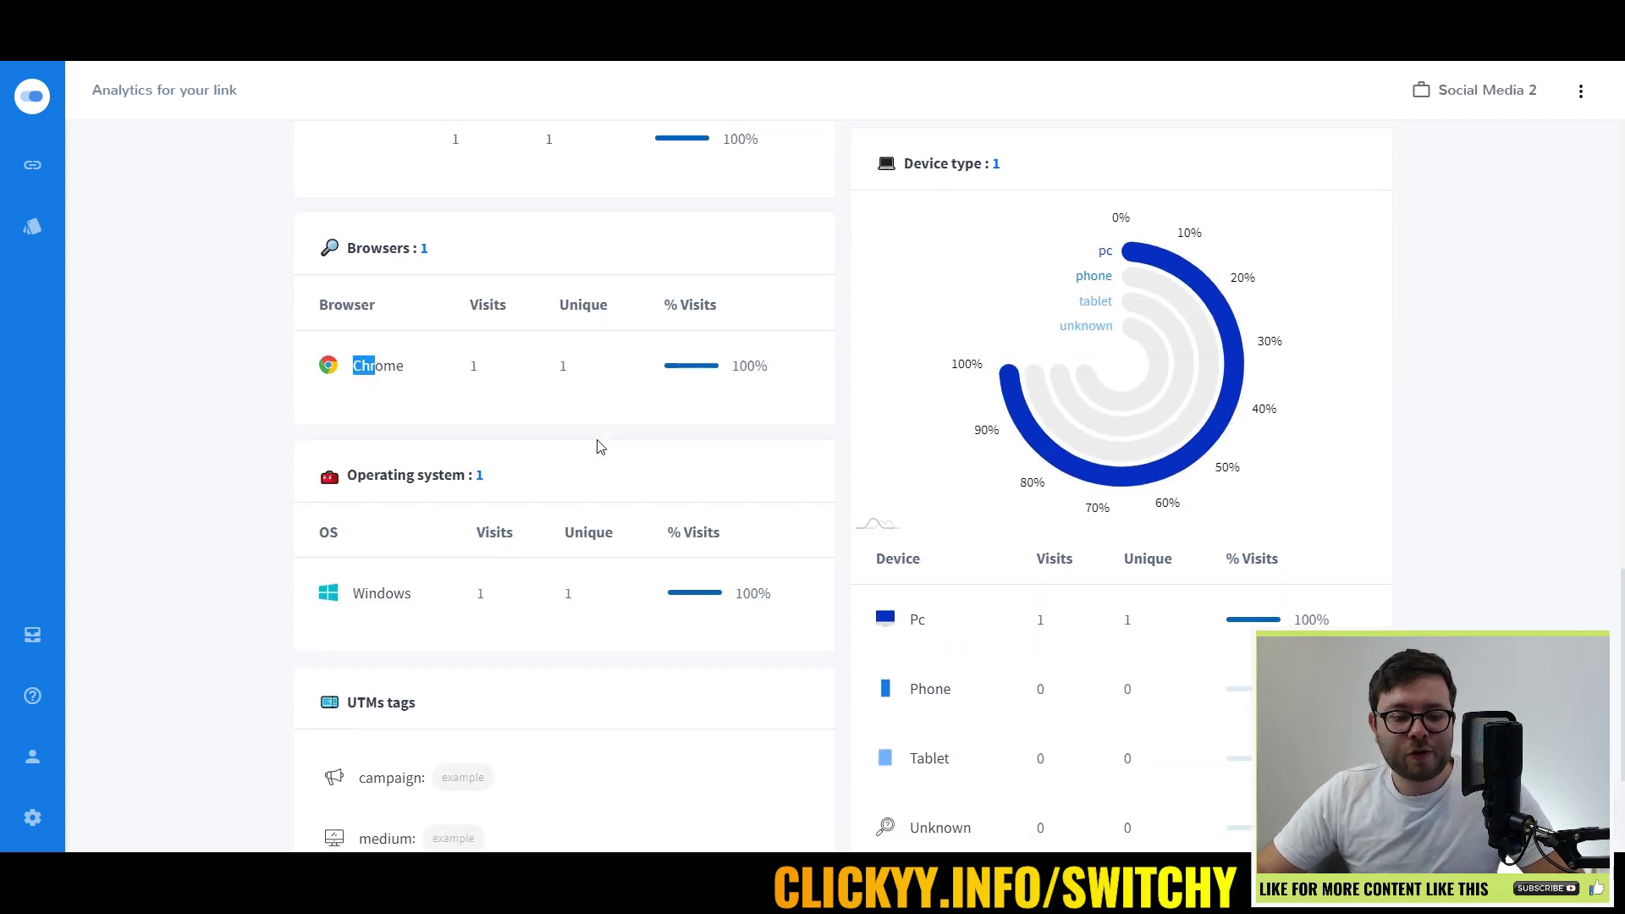
double_click(405, 528)
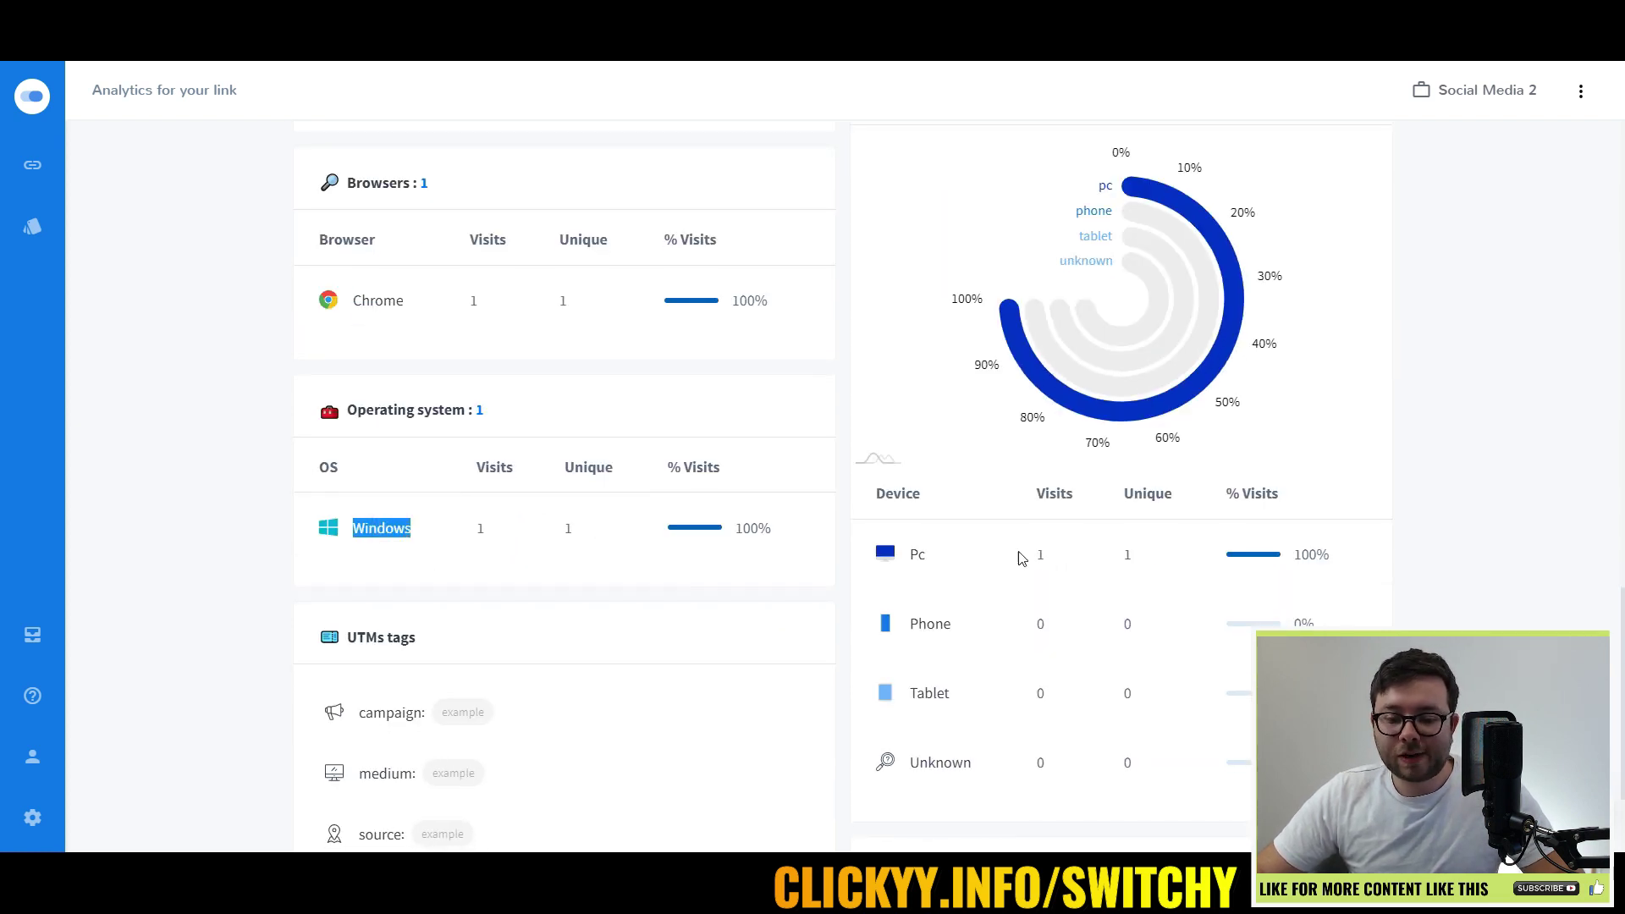
double_click(1046, 550)
scroll(1046, 550, down, 2)
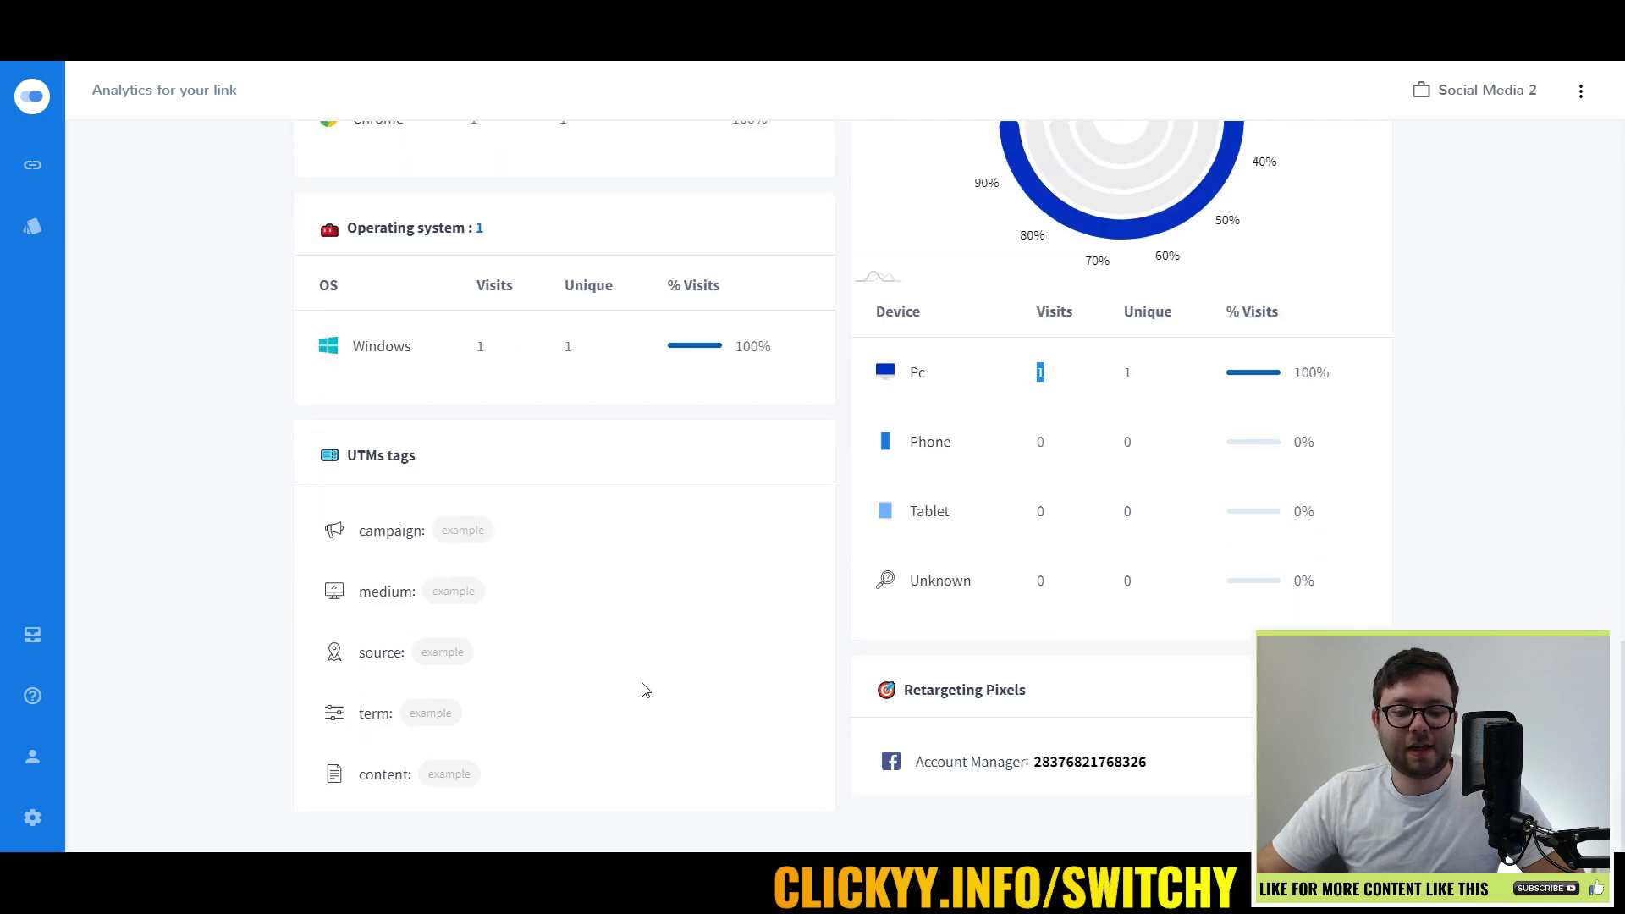
scroll(1046, 550, up, 10)
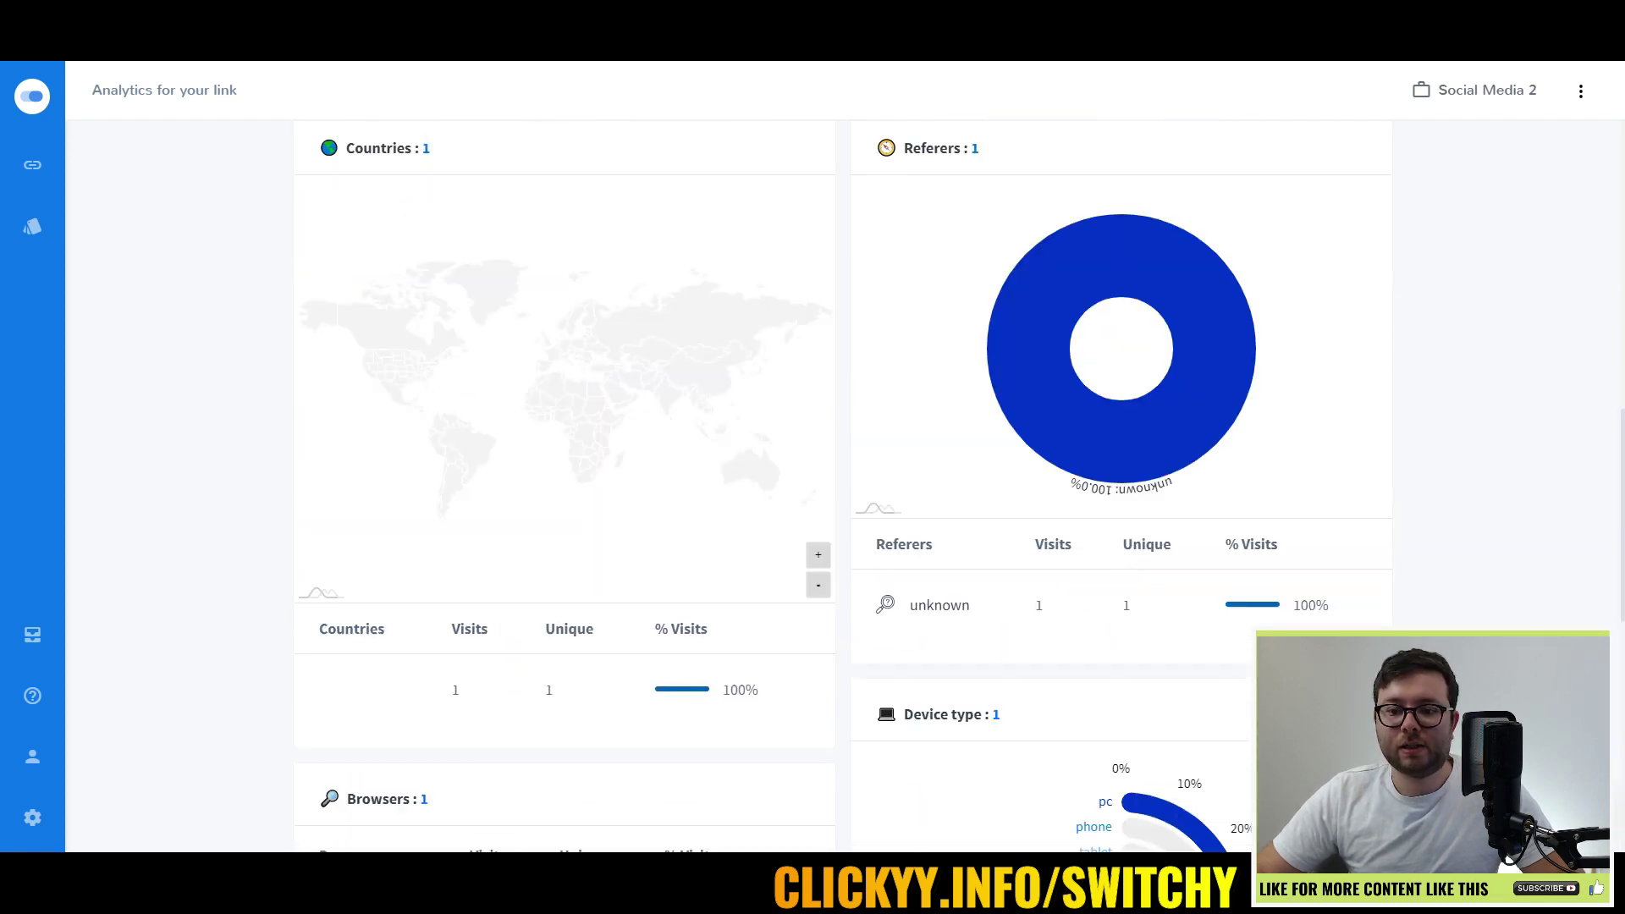
- Preview the short link's Facebook share card and view its QR code formats without downloading
scroll(1178, 707, up, 10)
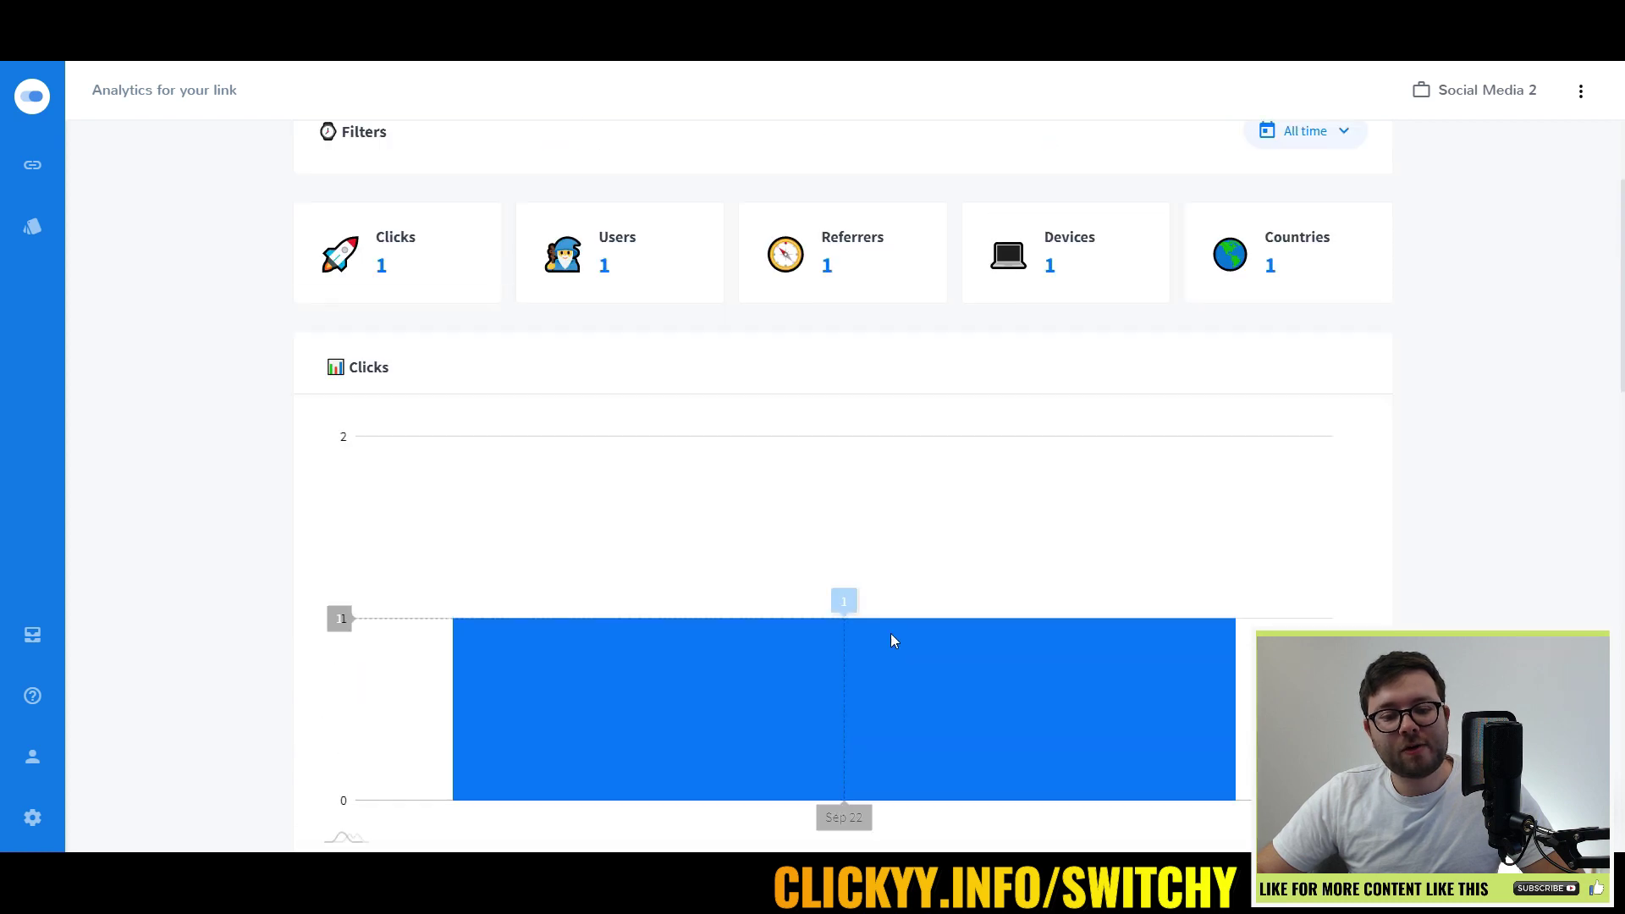
click(1206, 193)
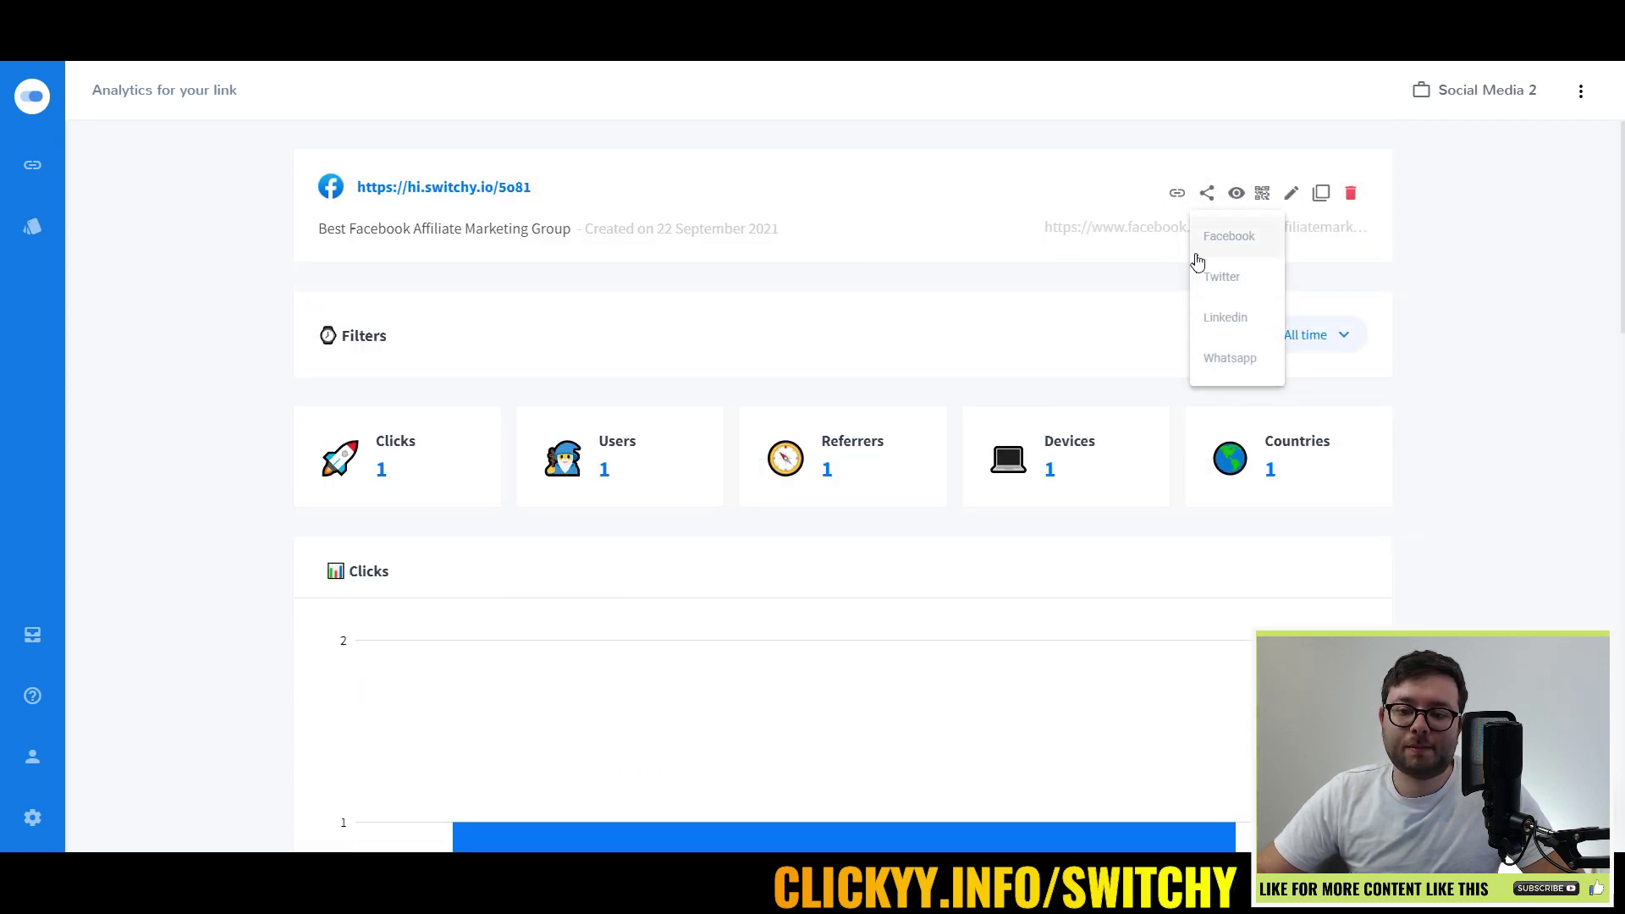
click(1217, 221)
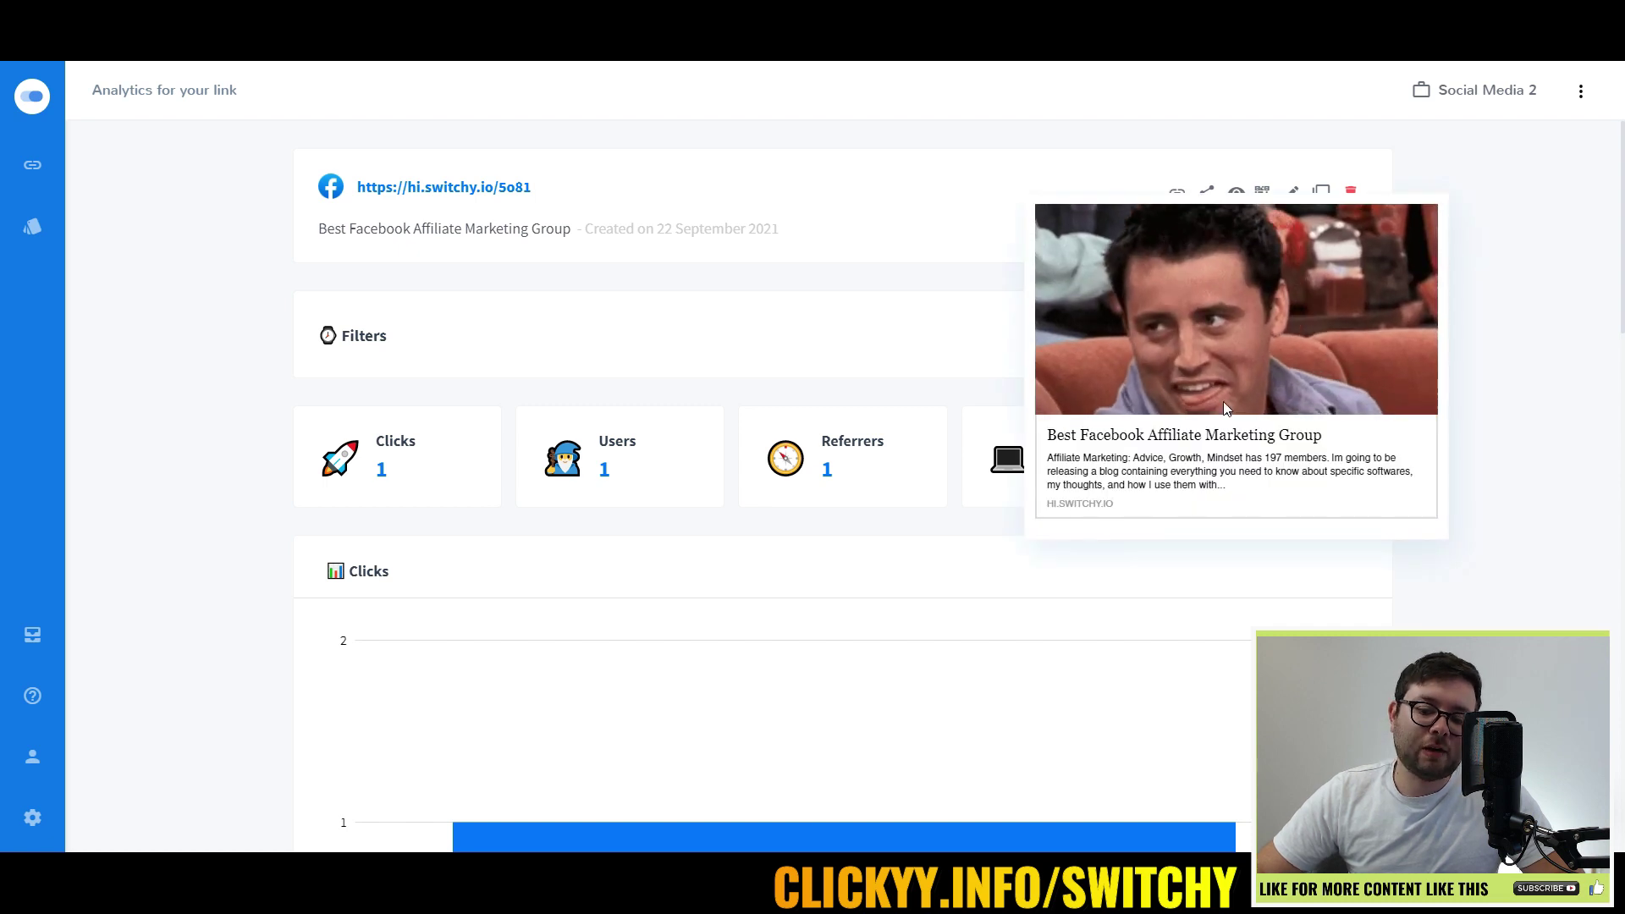
click(1262, 193)
click(809, 372)
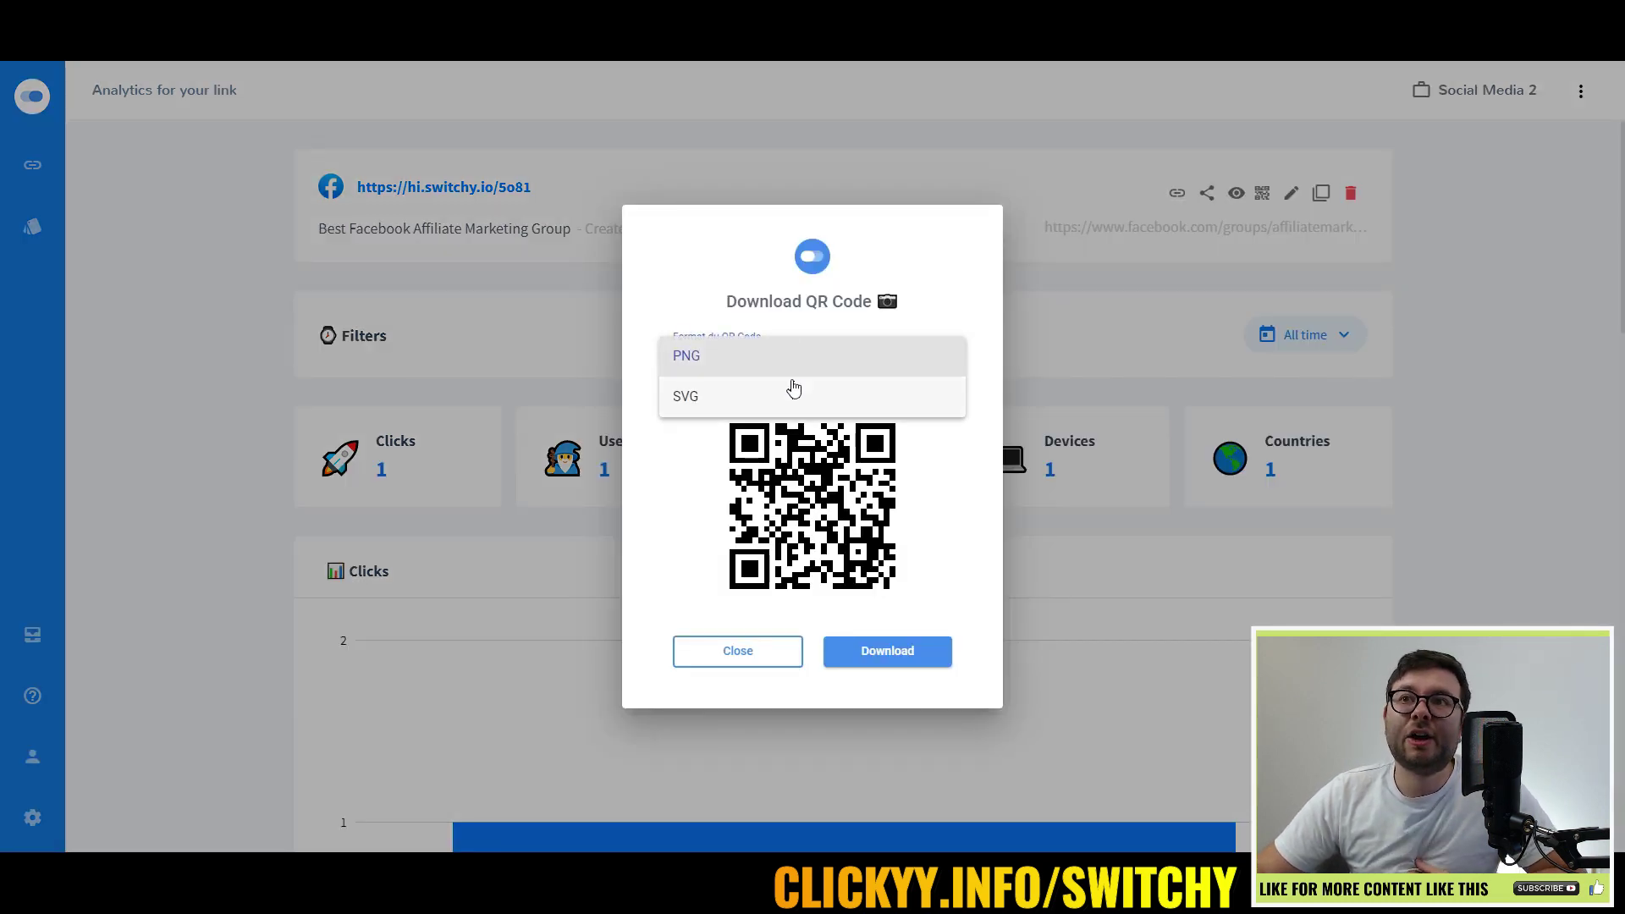
click(756, 649)
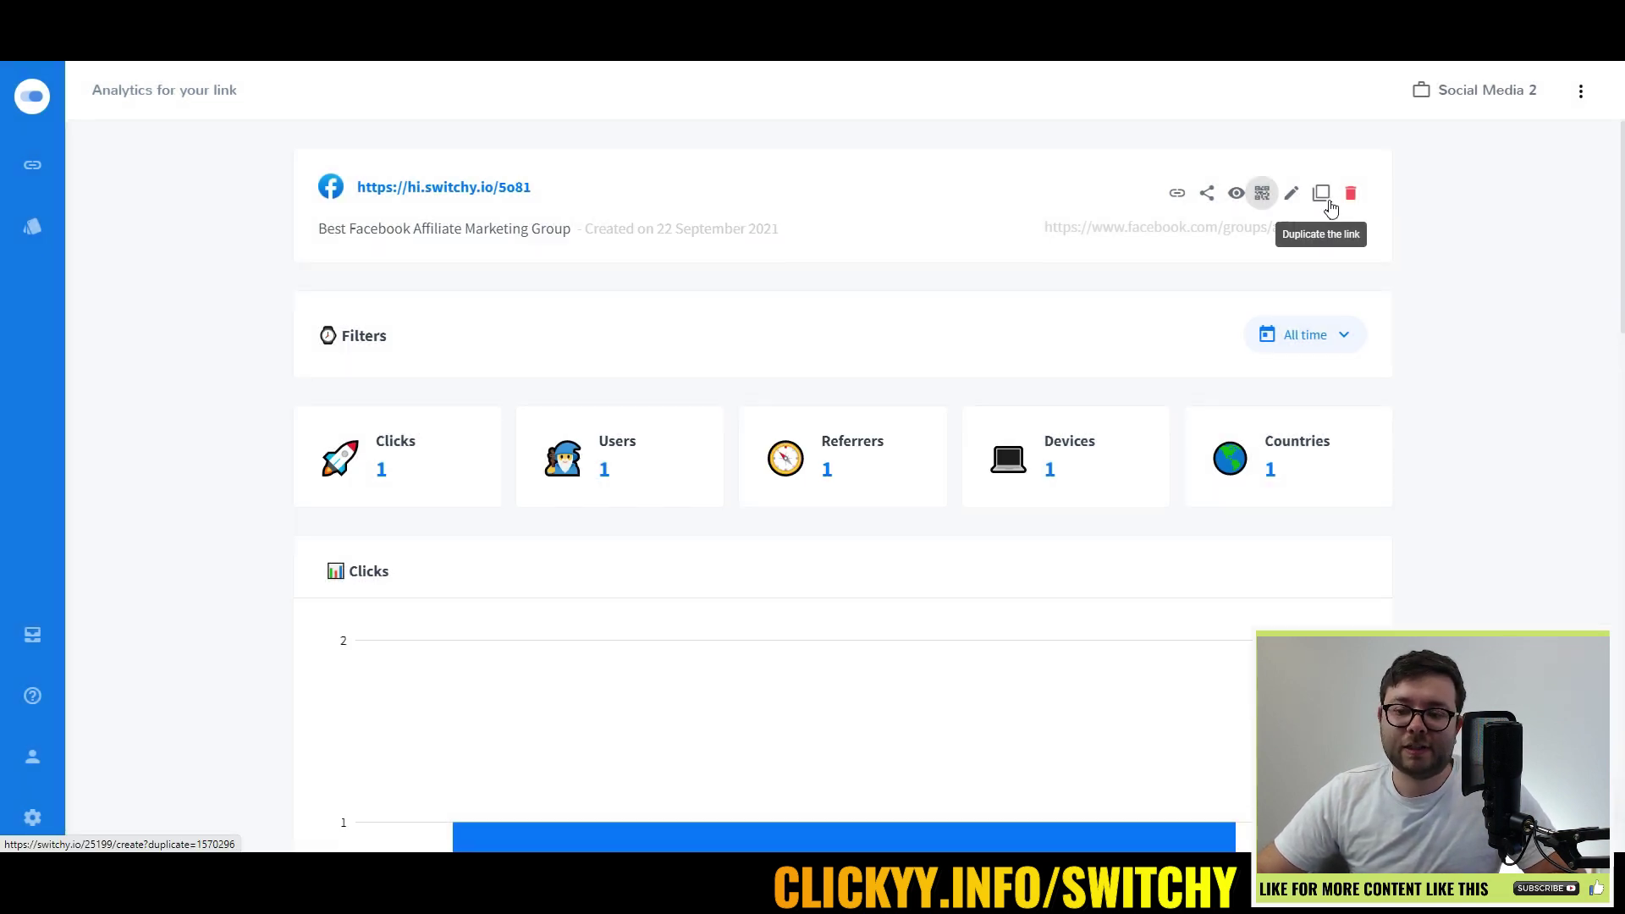
- Paste the short link into the URL Shortener's Switch it field, view its settings, then return to the list
click(1328, 201)
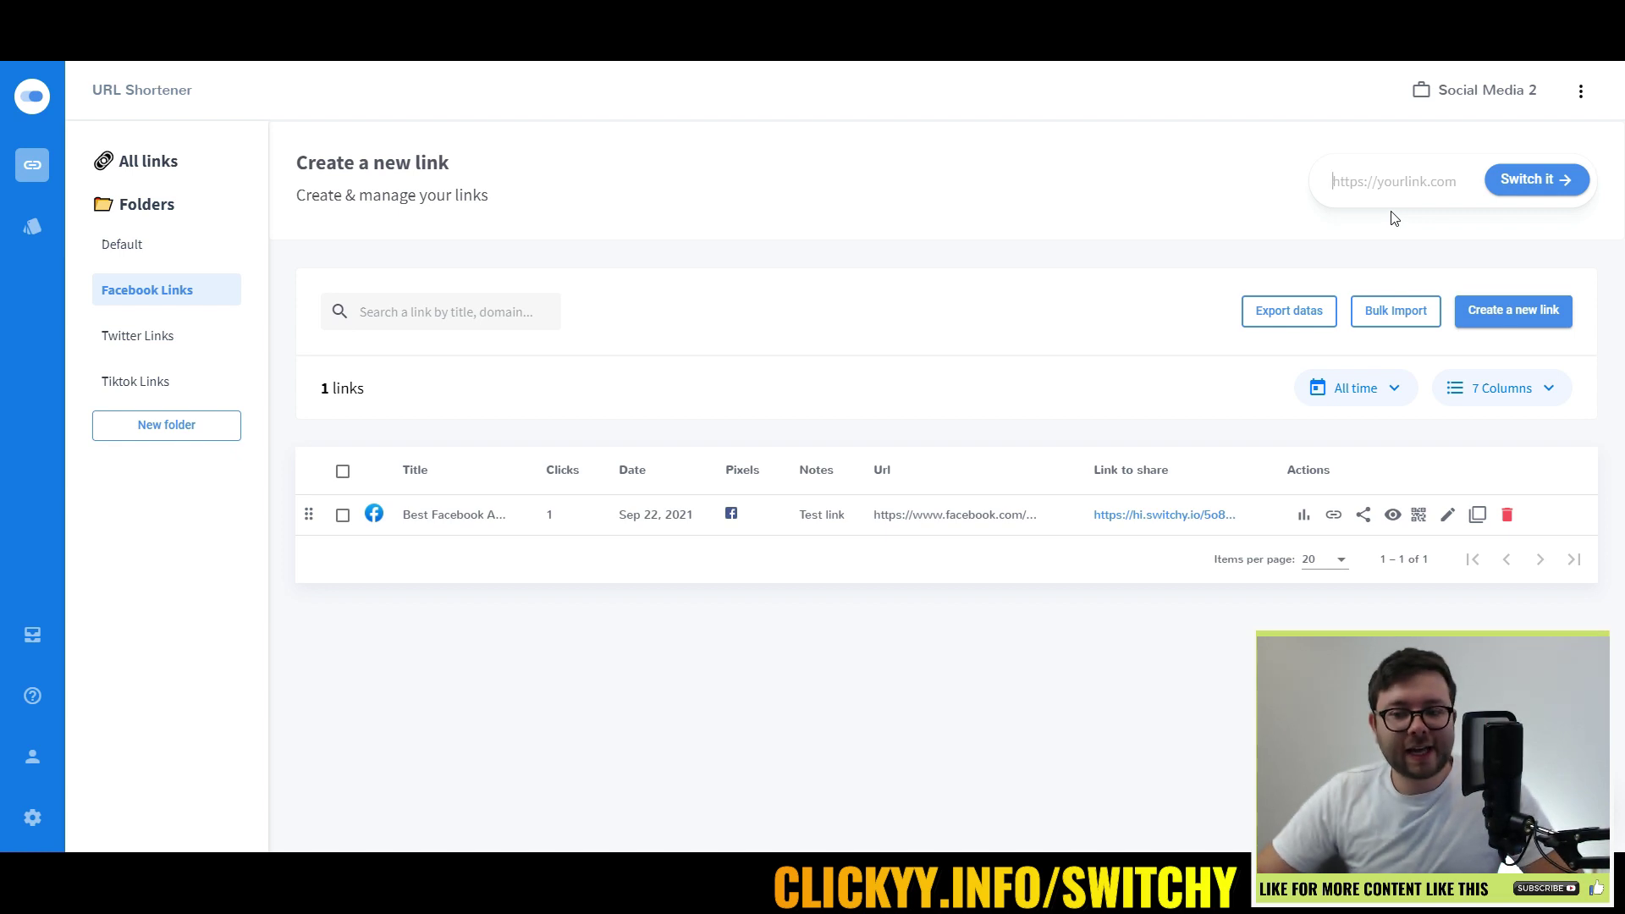
right_click(1368, 185)
click(1428, 306)
click(1524, 201)
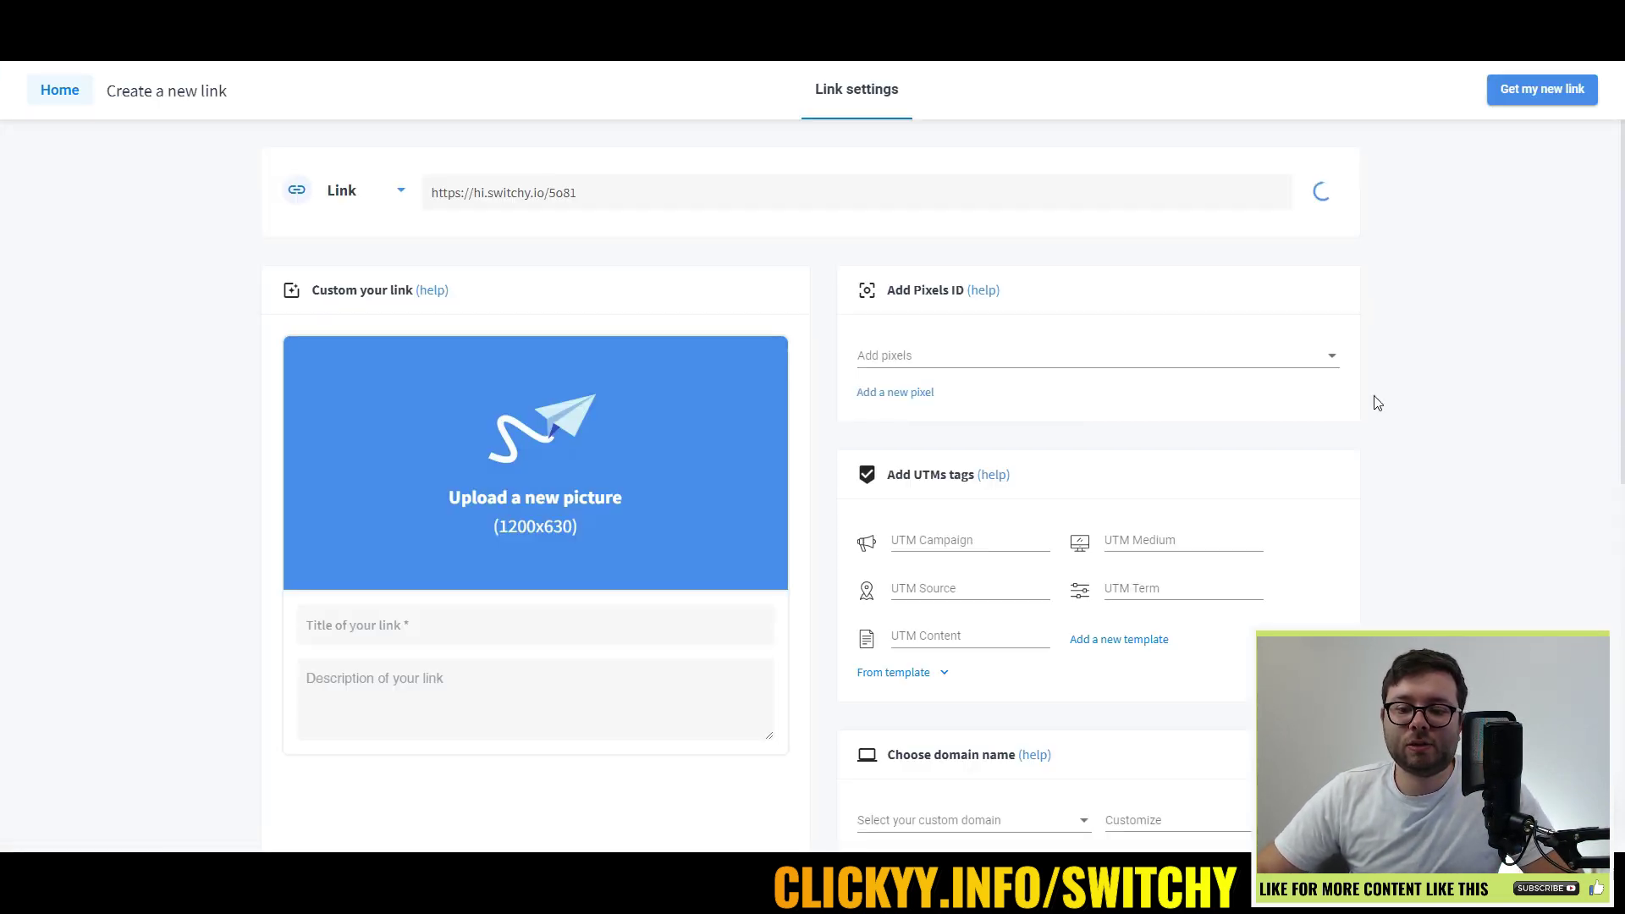
scroll(1255, 457, down, 4)
scroll(1184, 431, down, 6)
scroll(1144, 596, up, 6)
scroll(1134, 597, up, 6)
click(59, 90)
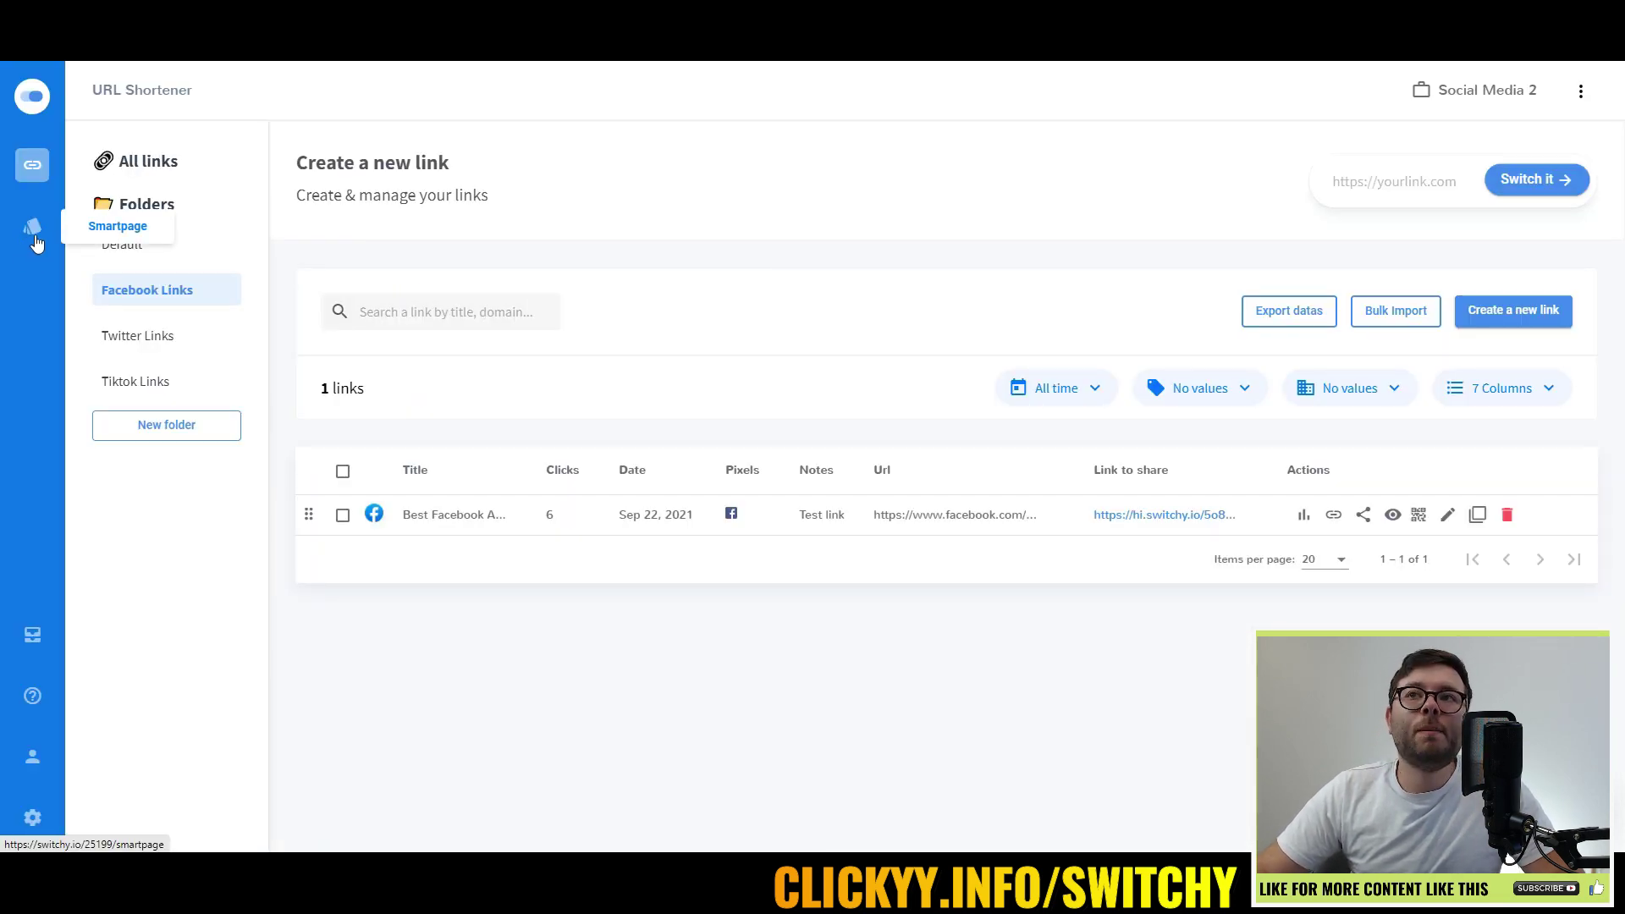
- Start a new smartpage and browse the Beauty templates such as Barber Shop and Cosmetic Brand
click(33, 229)
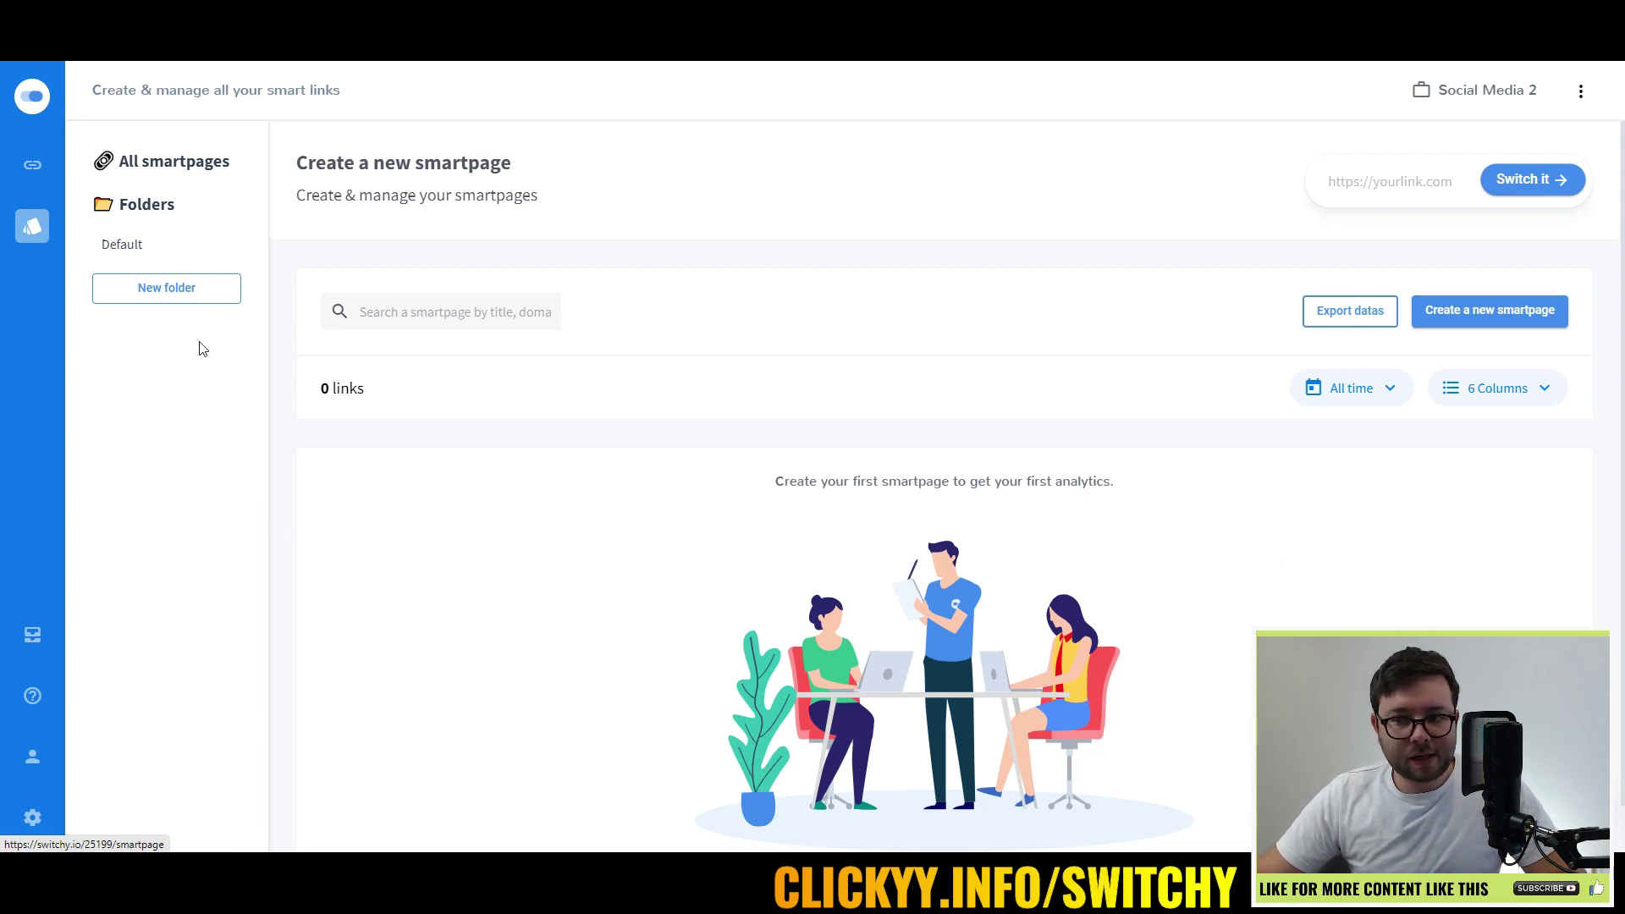
click(1515, 310)
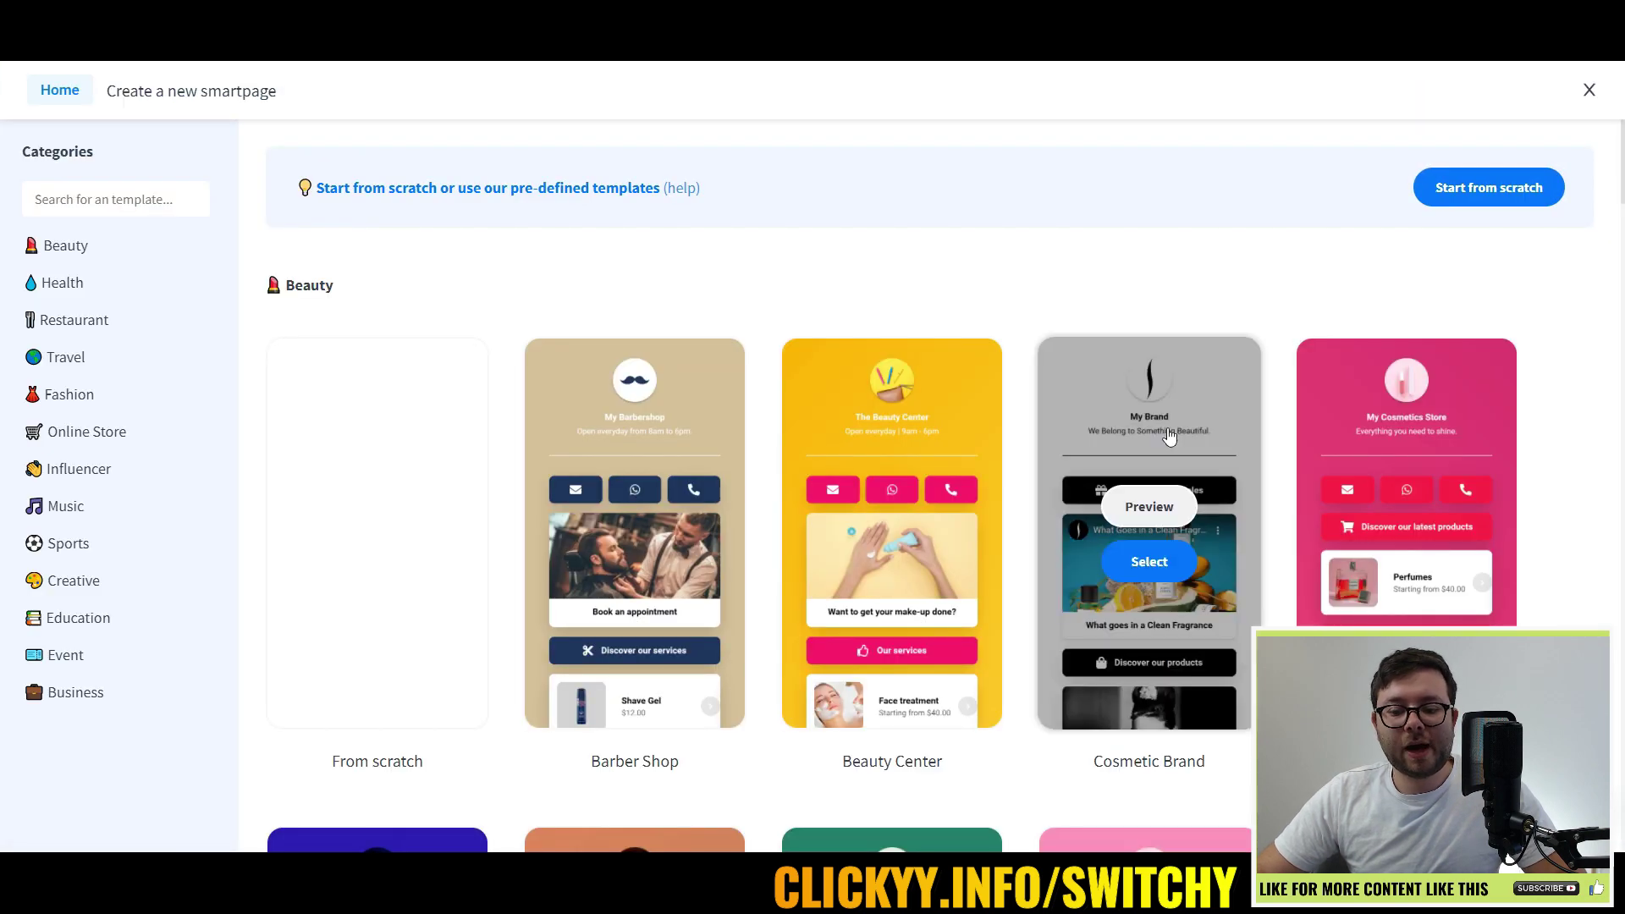
scroll(1143, 550, down, 4)
scroll(1229, 648, down, 7)
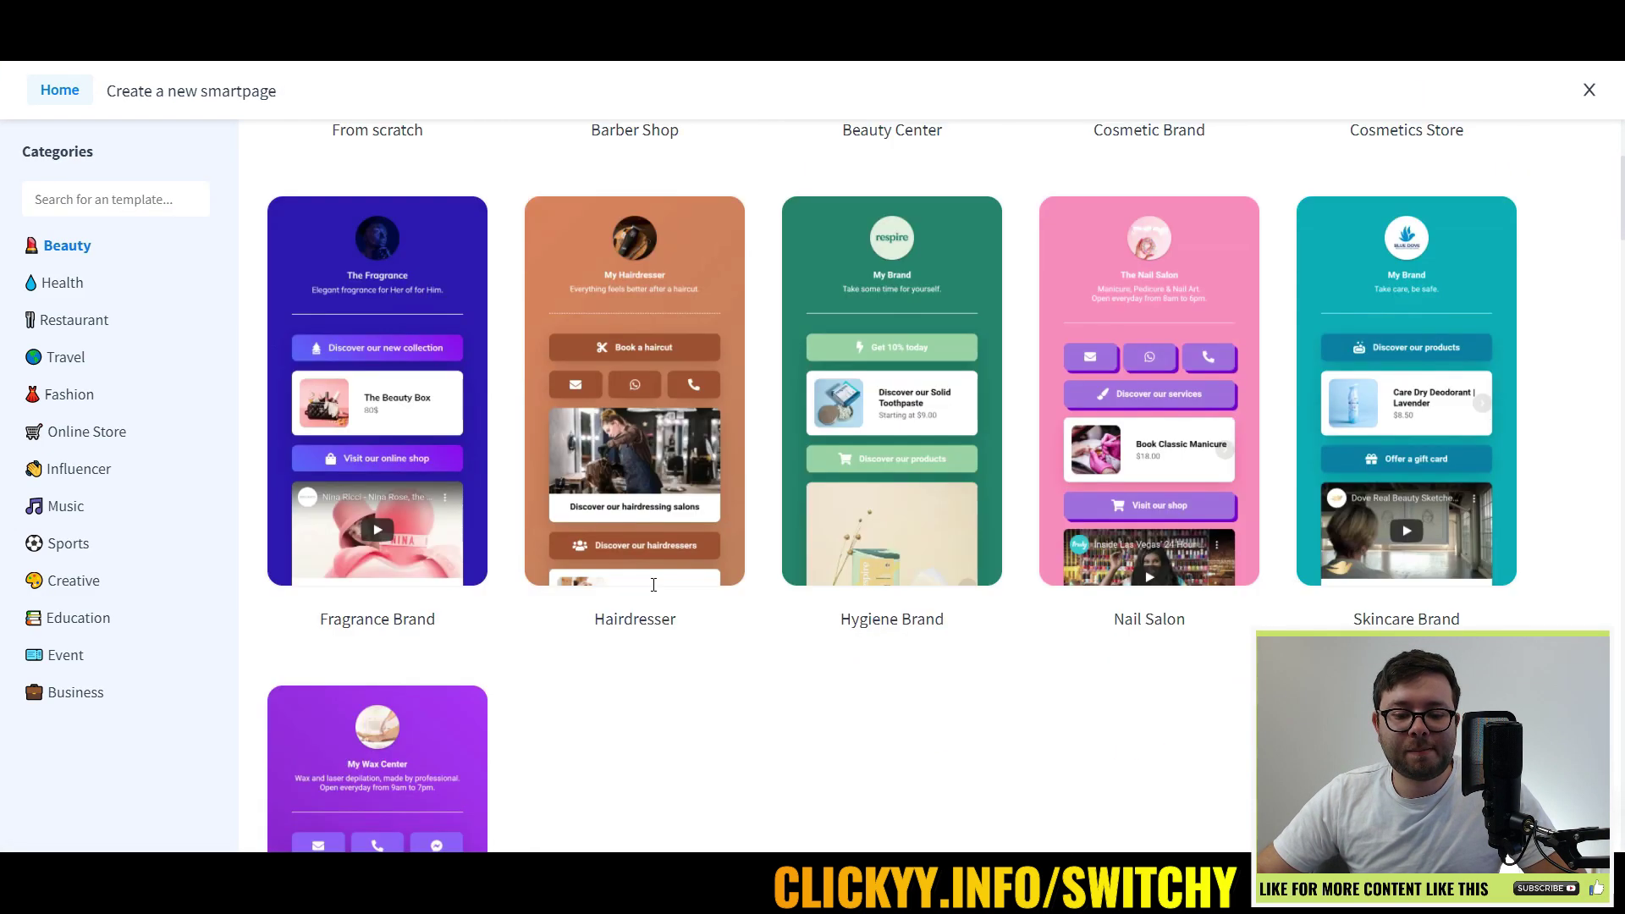
scroll(965, 620, up, 9)
scroll(713, 555, up, 1)
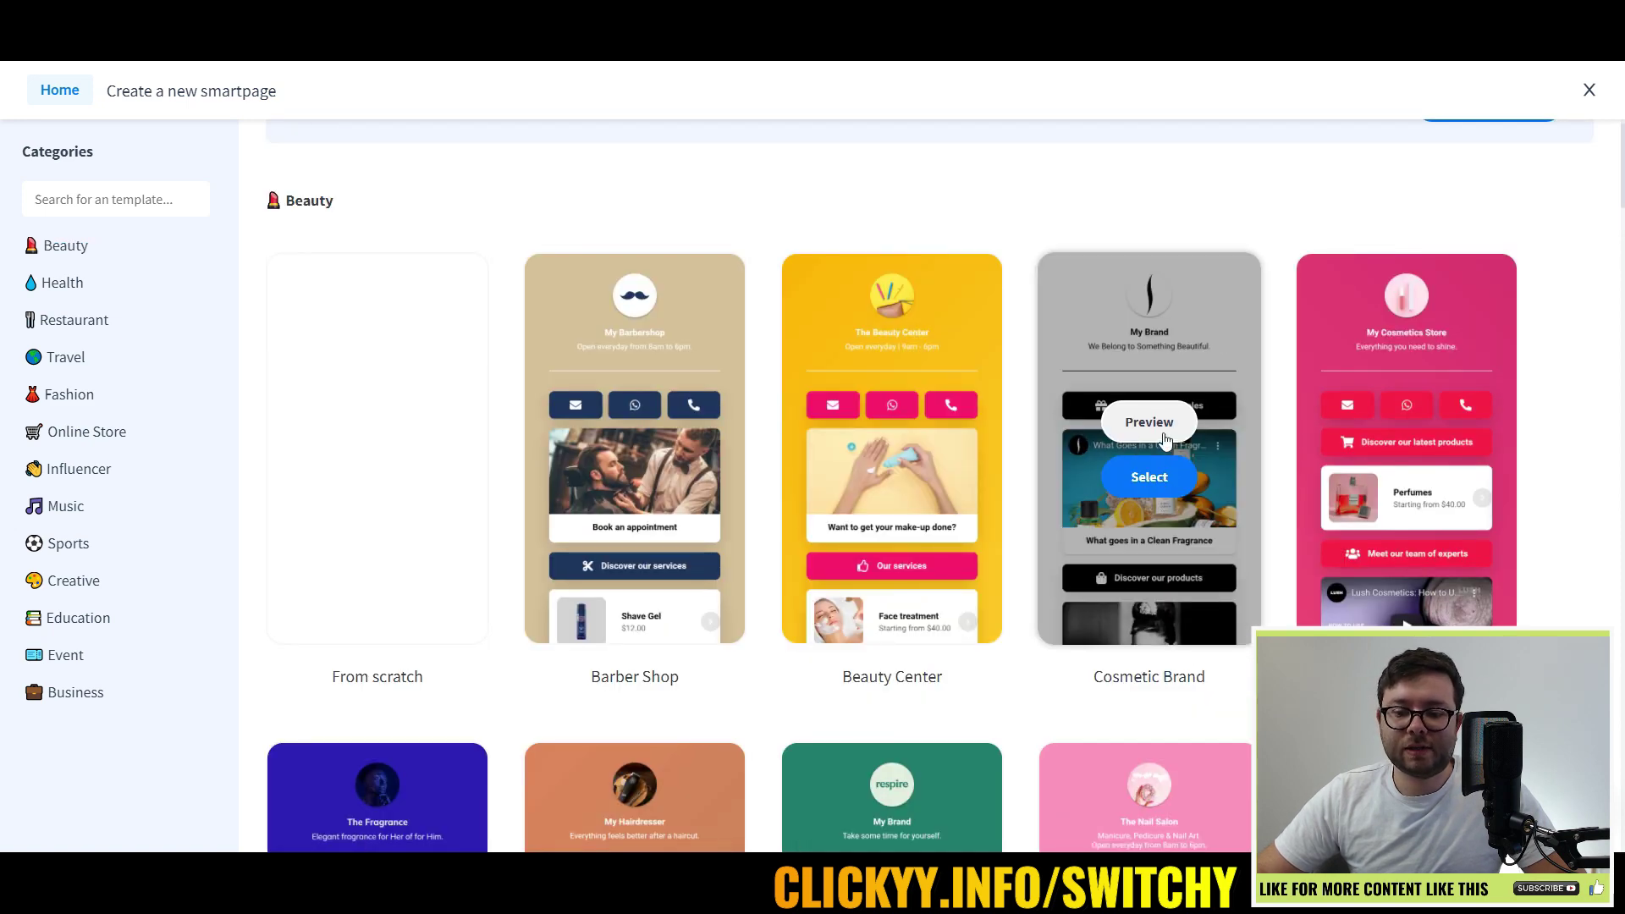
- Start from the Cosmetic Brand template and paste a website link into the Join our Private Sales button
click(1153, 476)
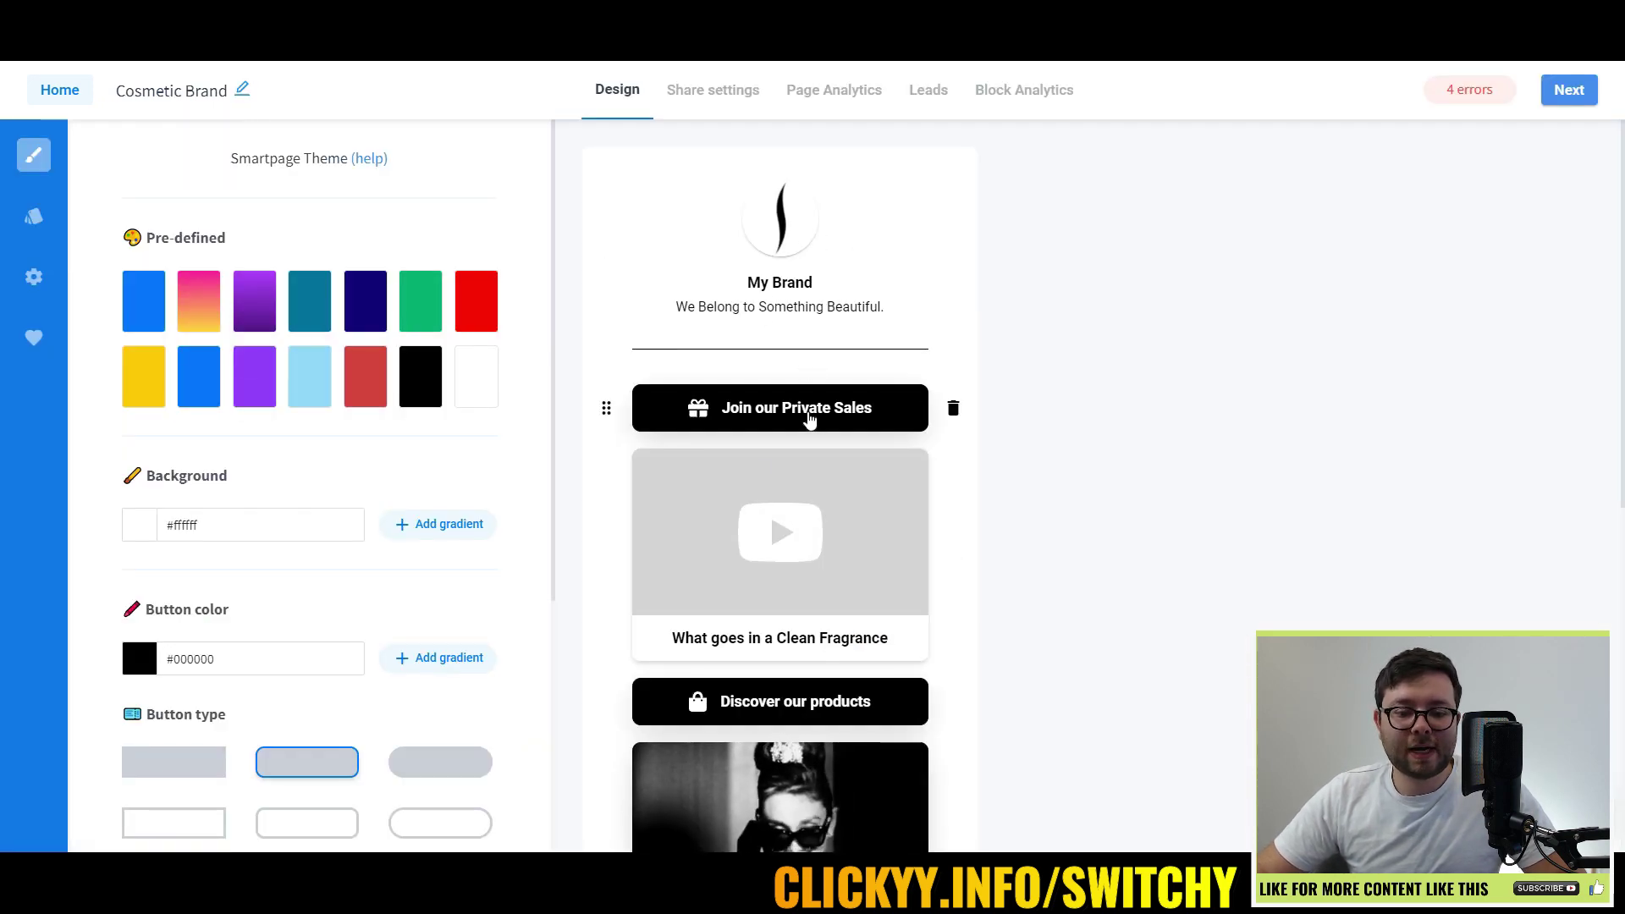
click(802, 423)
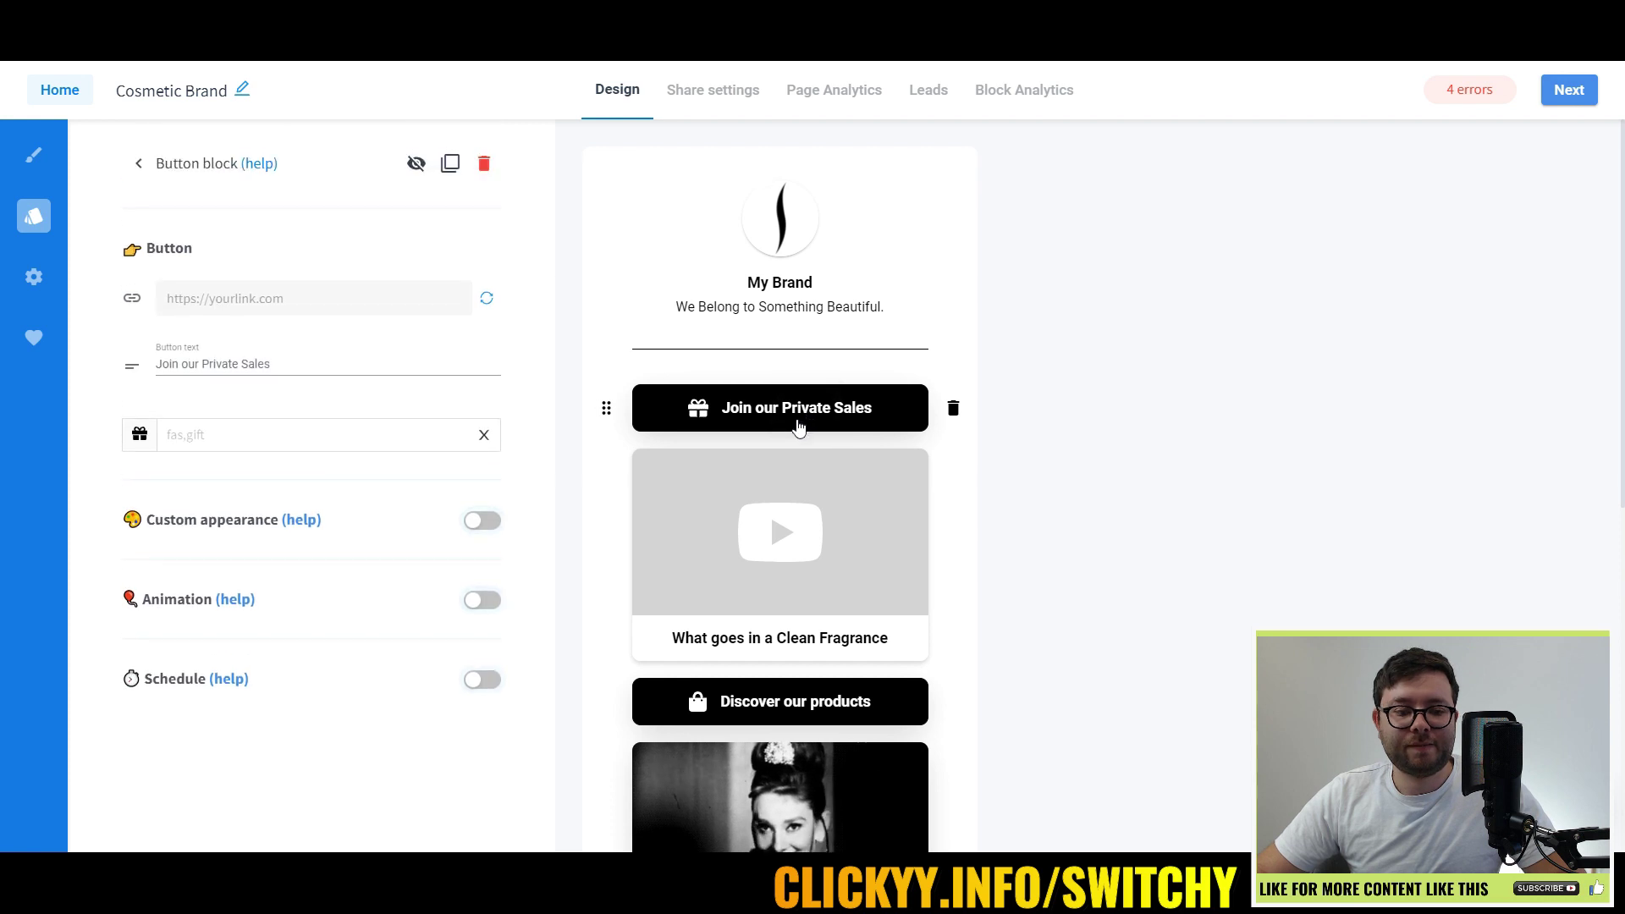
click(344, 310)
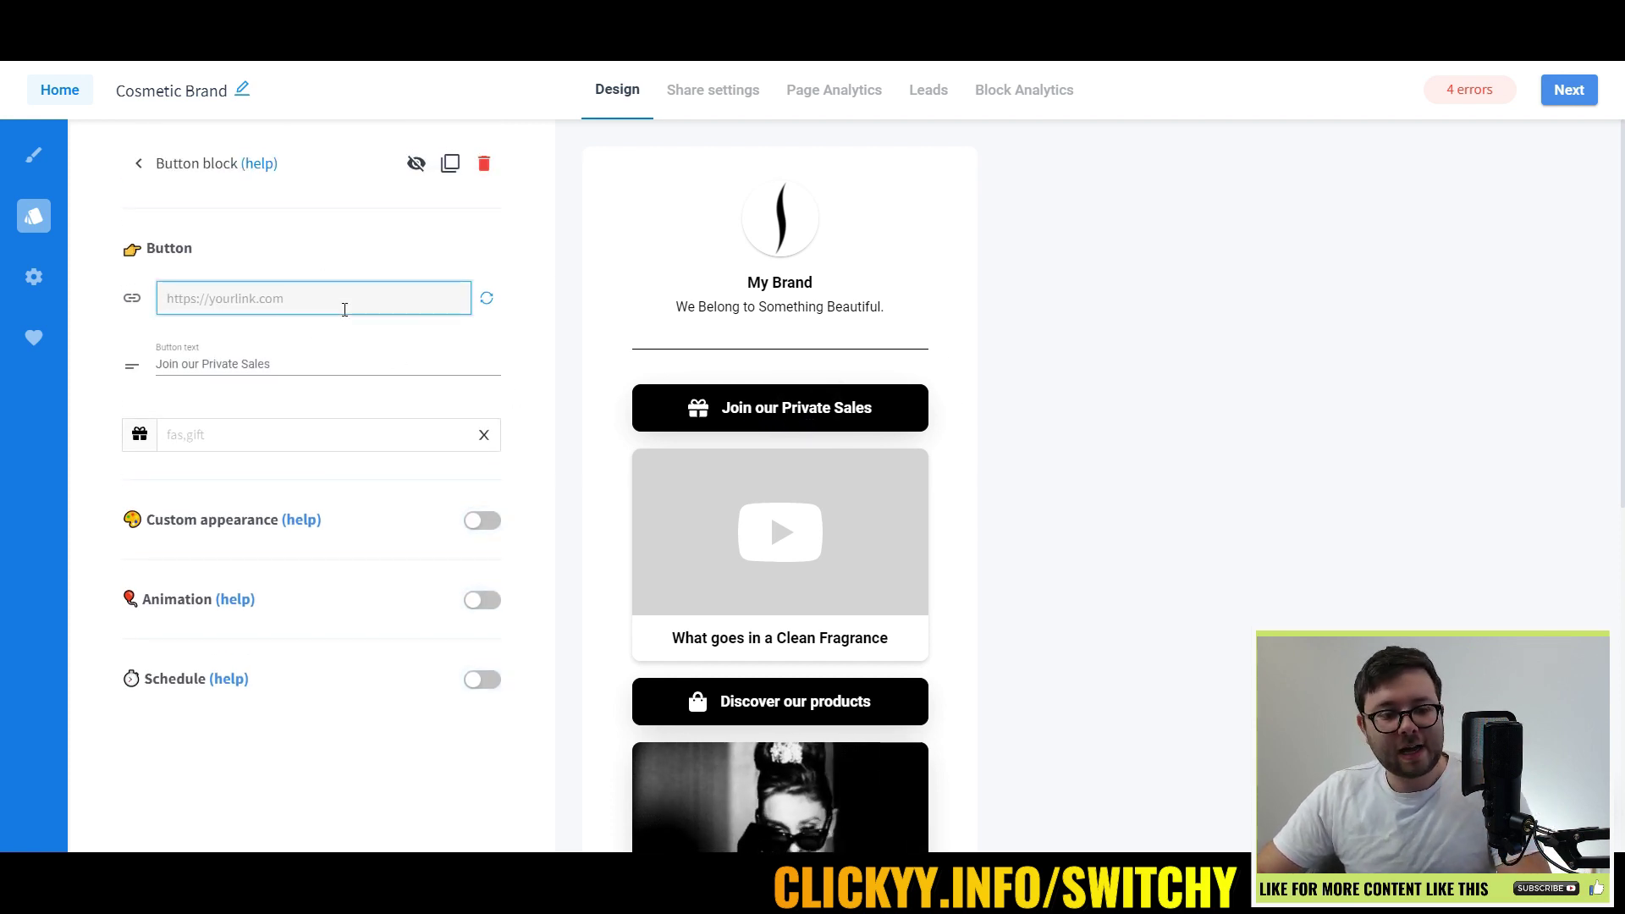
text(h)
key(ctrl+a)
text(https://martyenglander.com)
- Enable an animation and scheduling on the Join our Private Sales button, leaving custom appearance off
click(495, 530)
scroll(485, 527, down, 2)
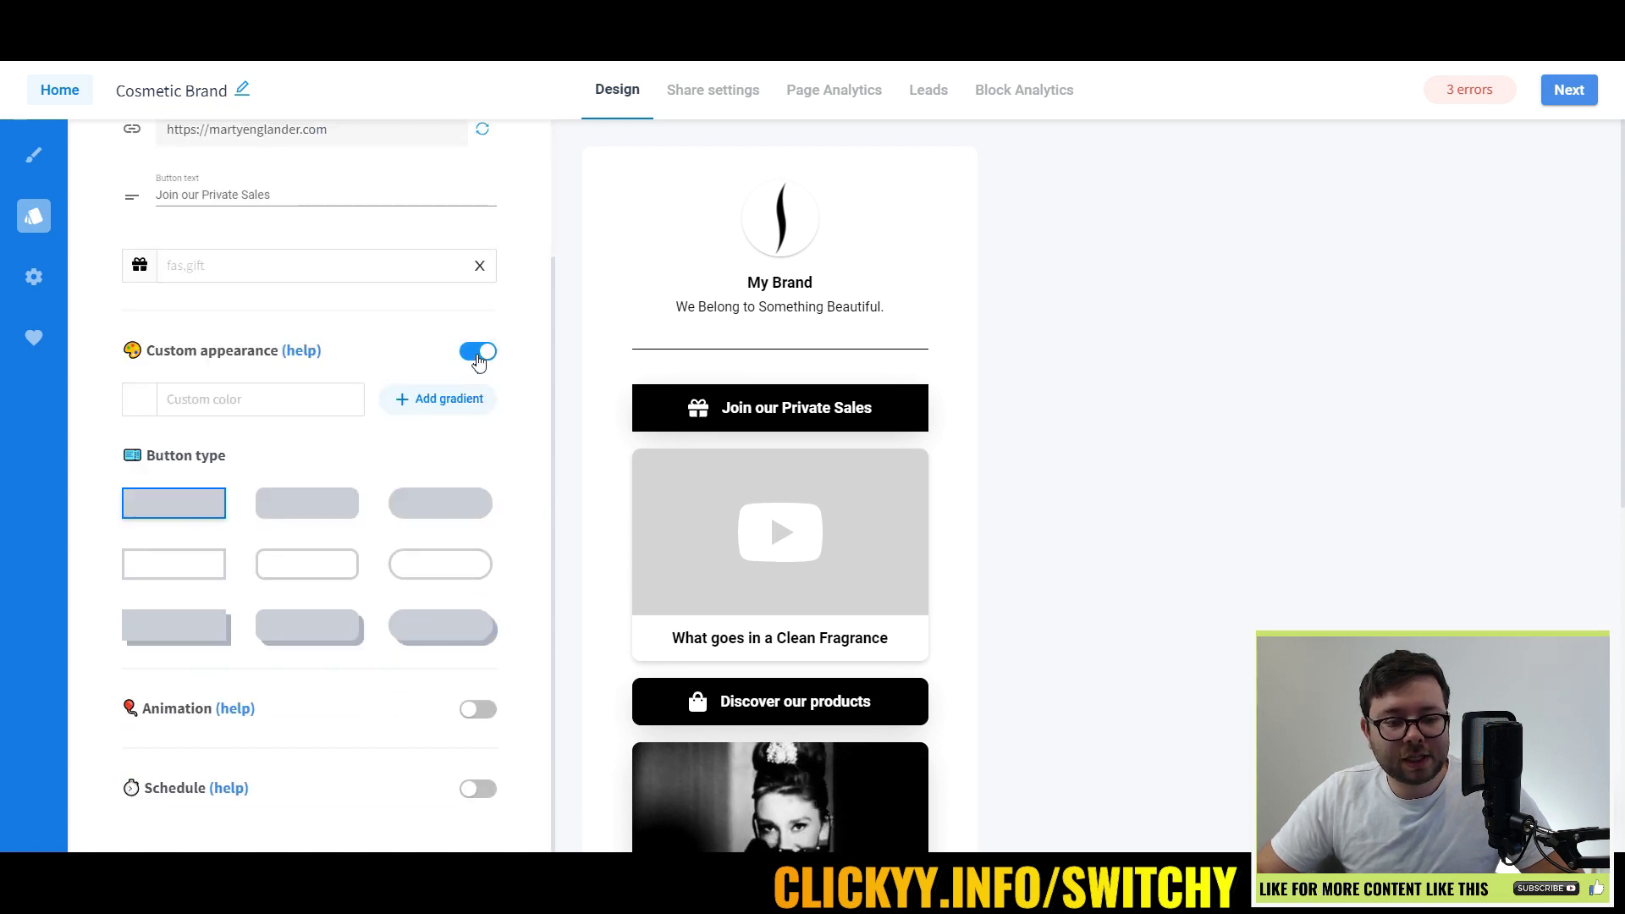
click(483, 352)
click(482, 599)
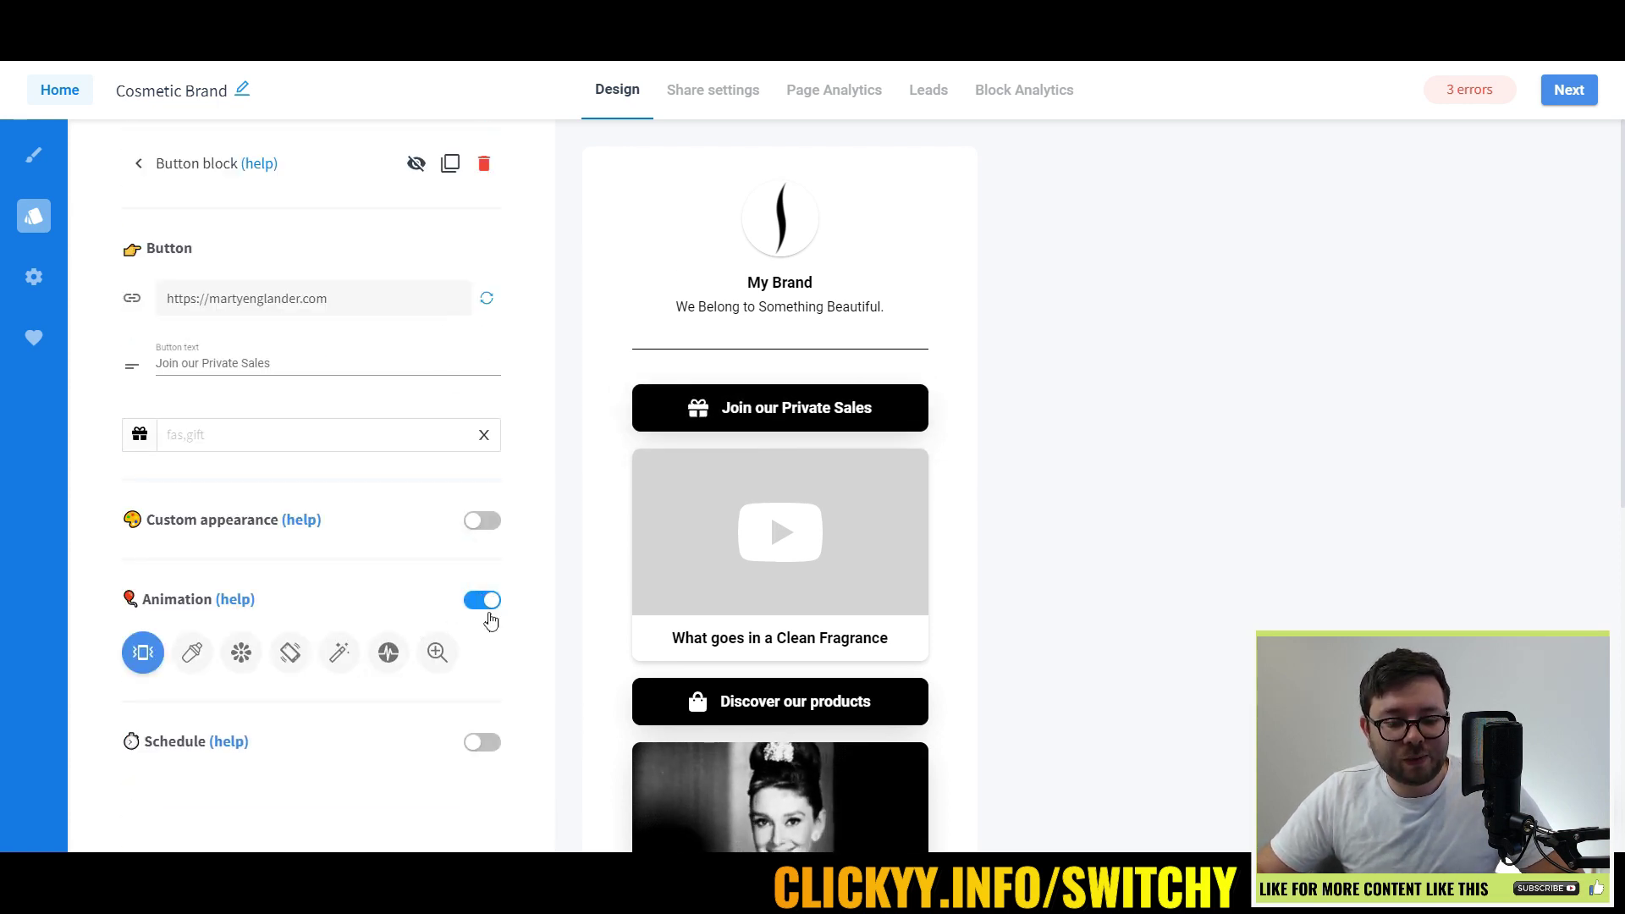
click(339, 652)
click(479, 742)
- Try moving the Join our Private Sales block below the video, then put it back
scroll(449, 624, down, 1)
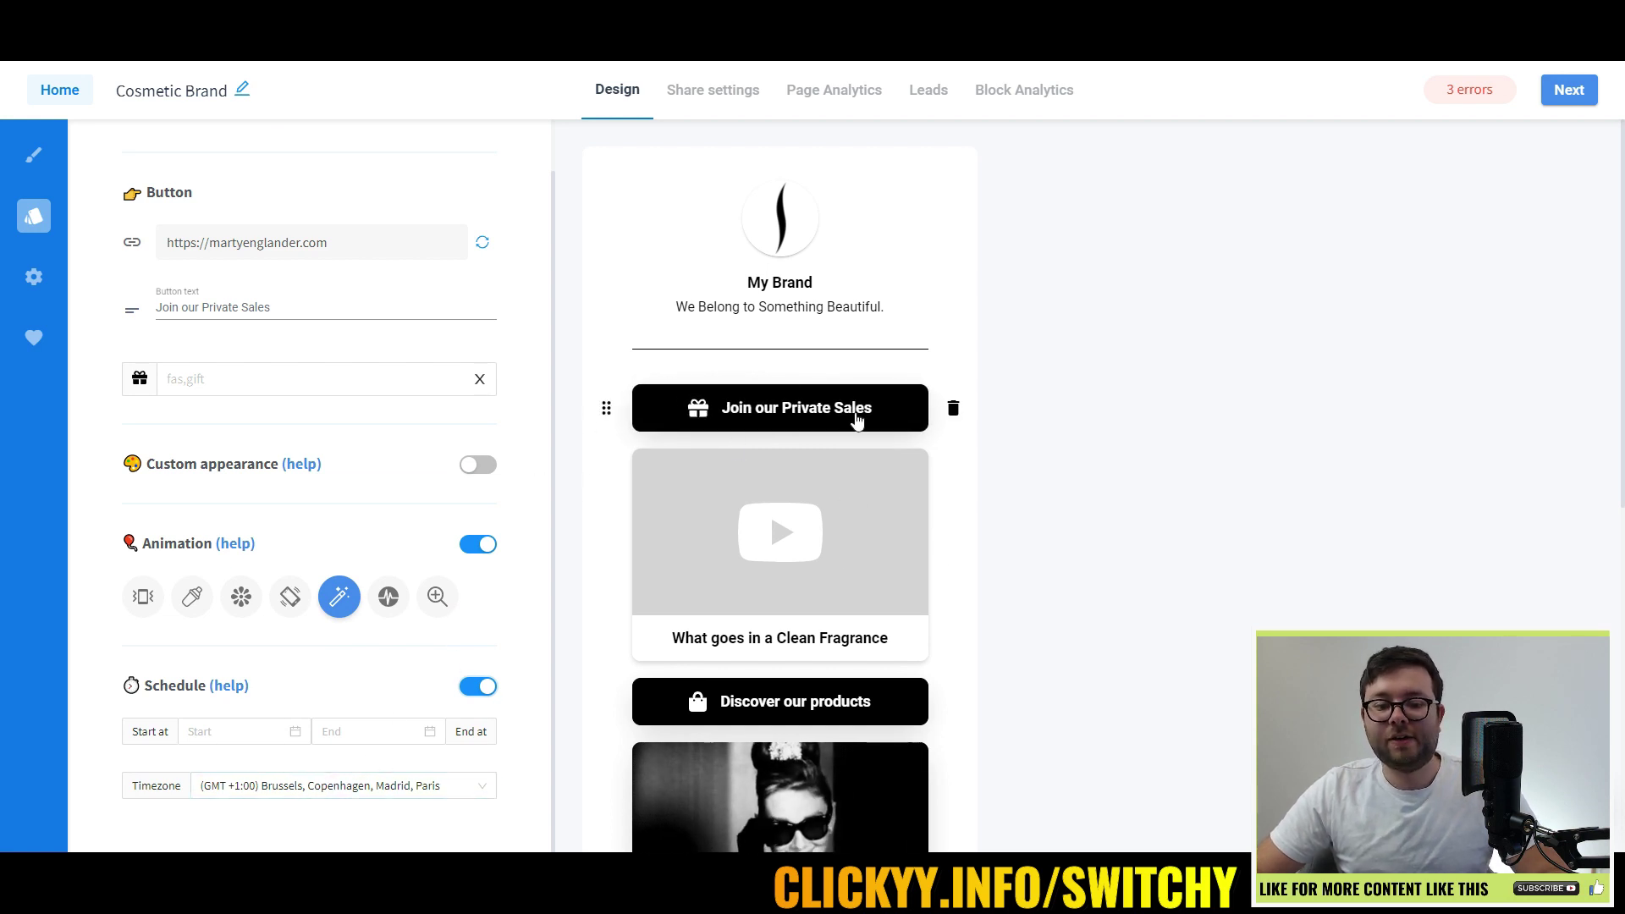
mouse_move(624, 399)
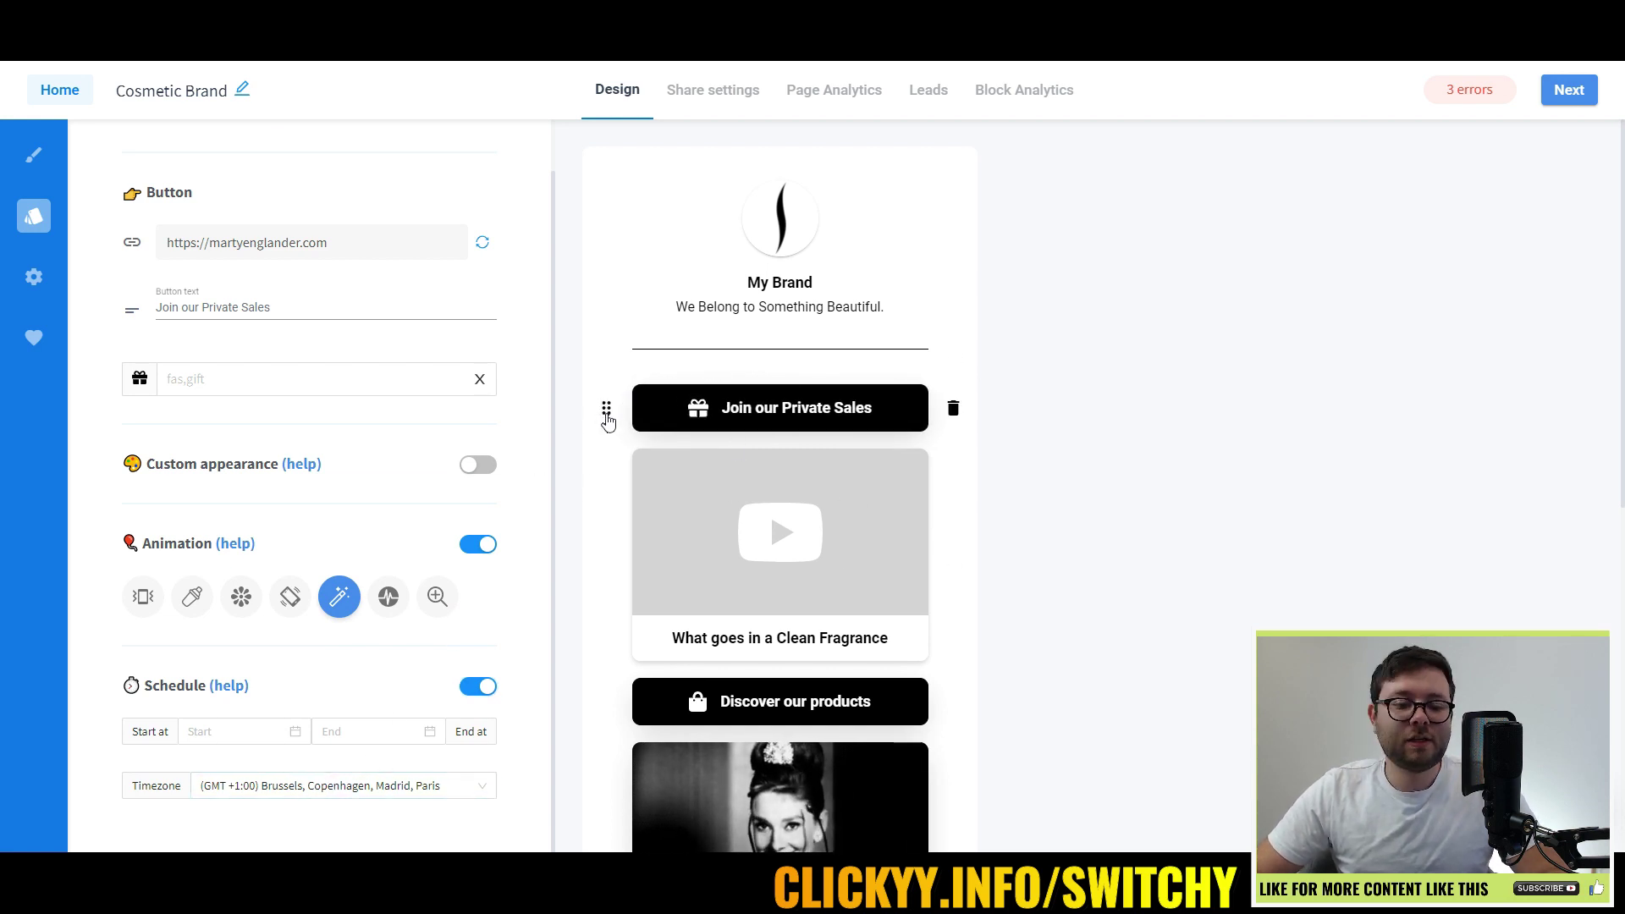
mouse_move(608, 414)
mouse_down()
mouse_move(613, 650)
mouse_move(614, 419)
mouse_up()
click(785, 292)
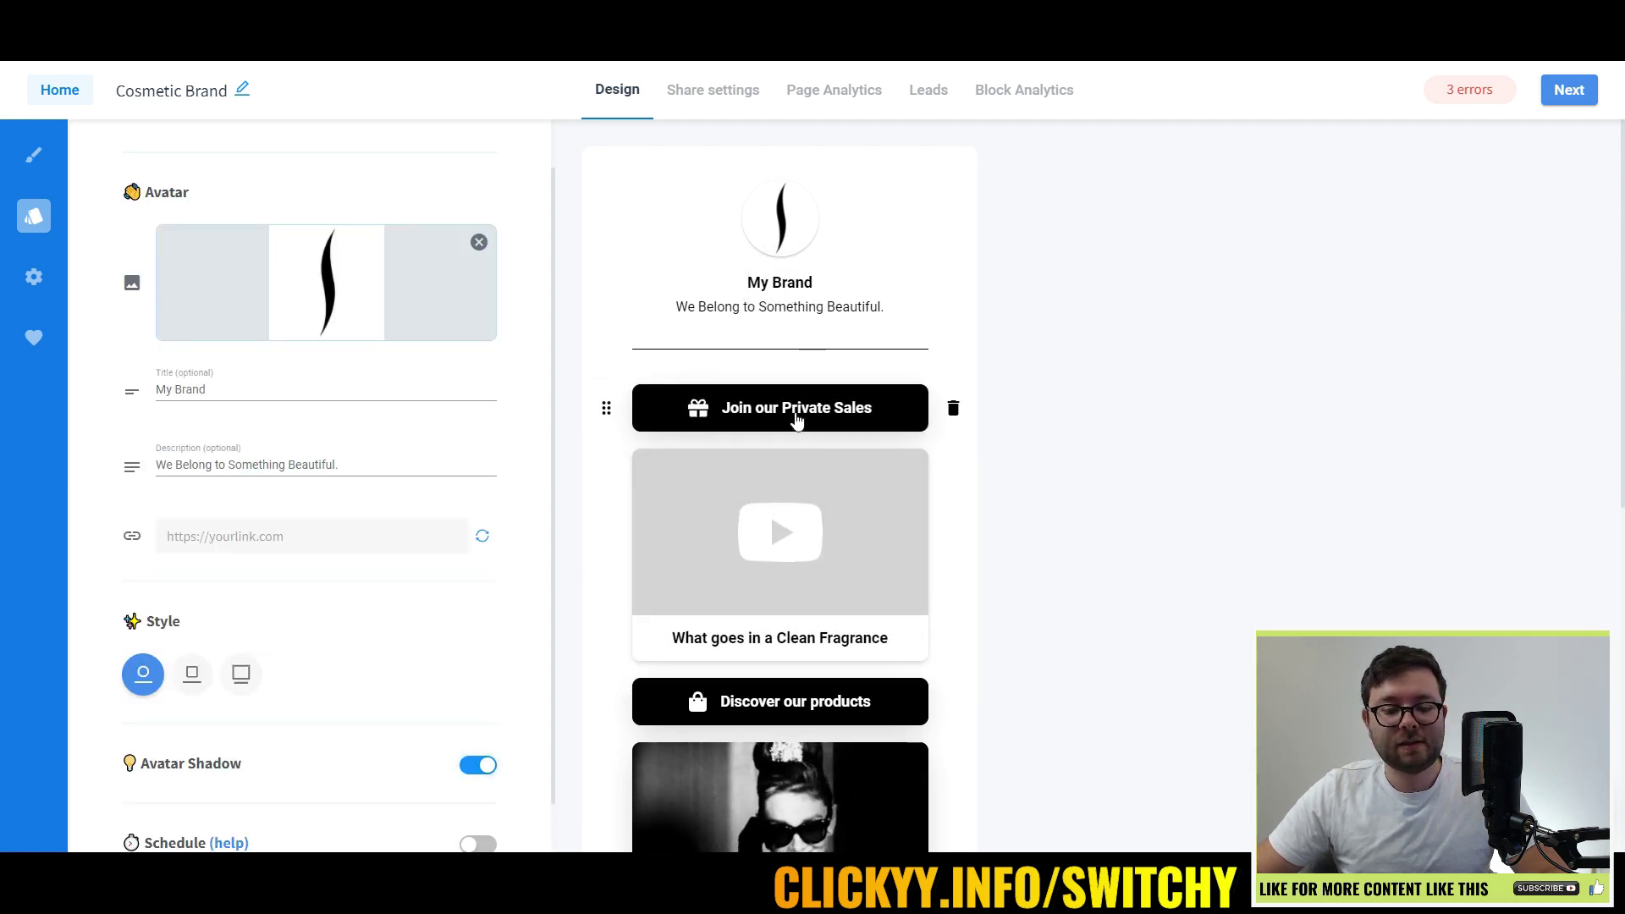
- Open the Discover our products, Find our closest shop and newsletter form blocks to set their links
scroll(756, 360, down, 3)
click(744, 446)
scroll(799, 554, down, 3)
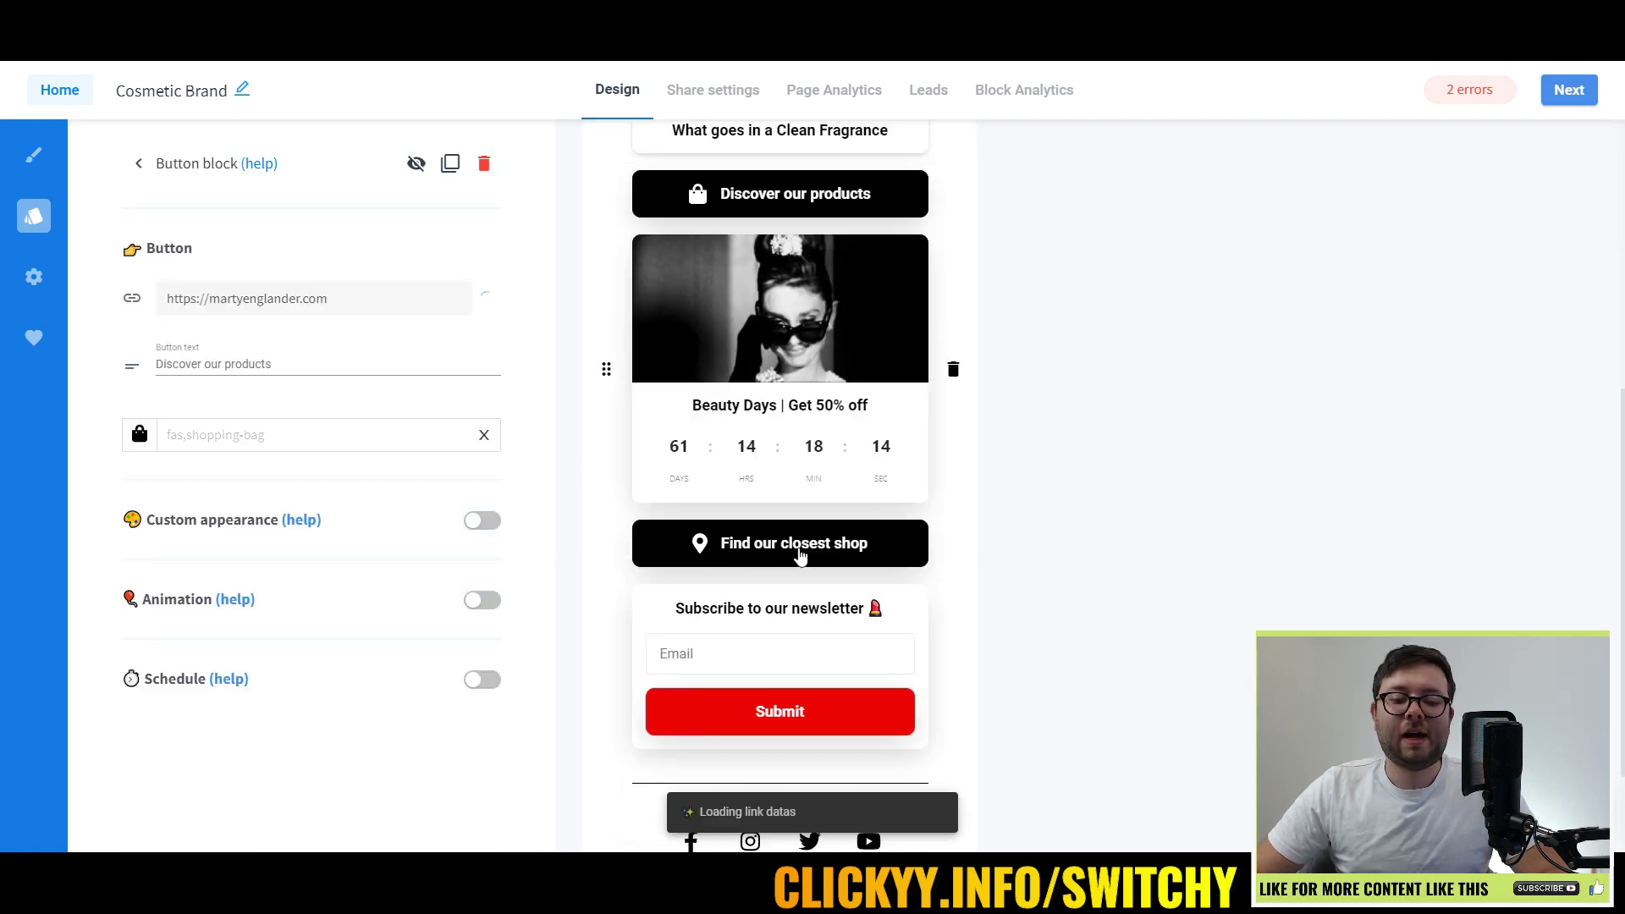
click(800, 554)
click(254, 298)
scroll(787, 396, down, 2)
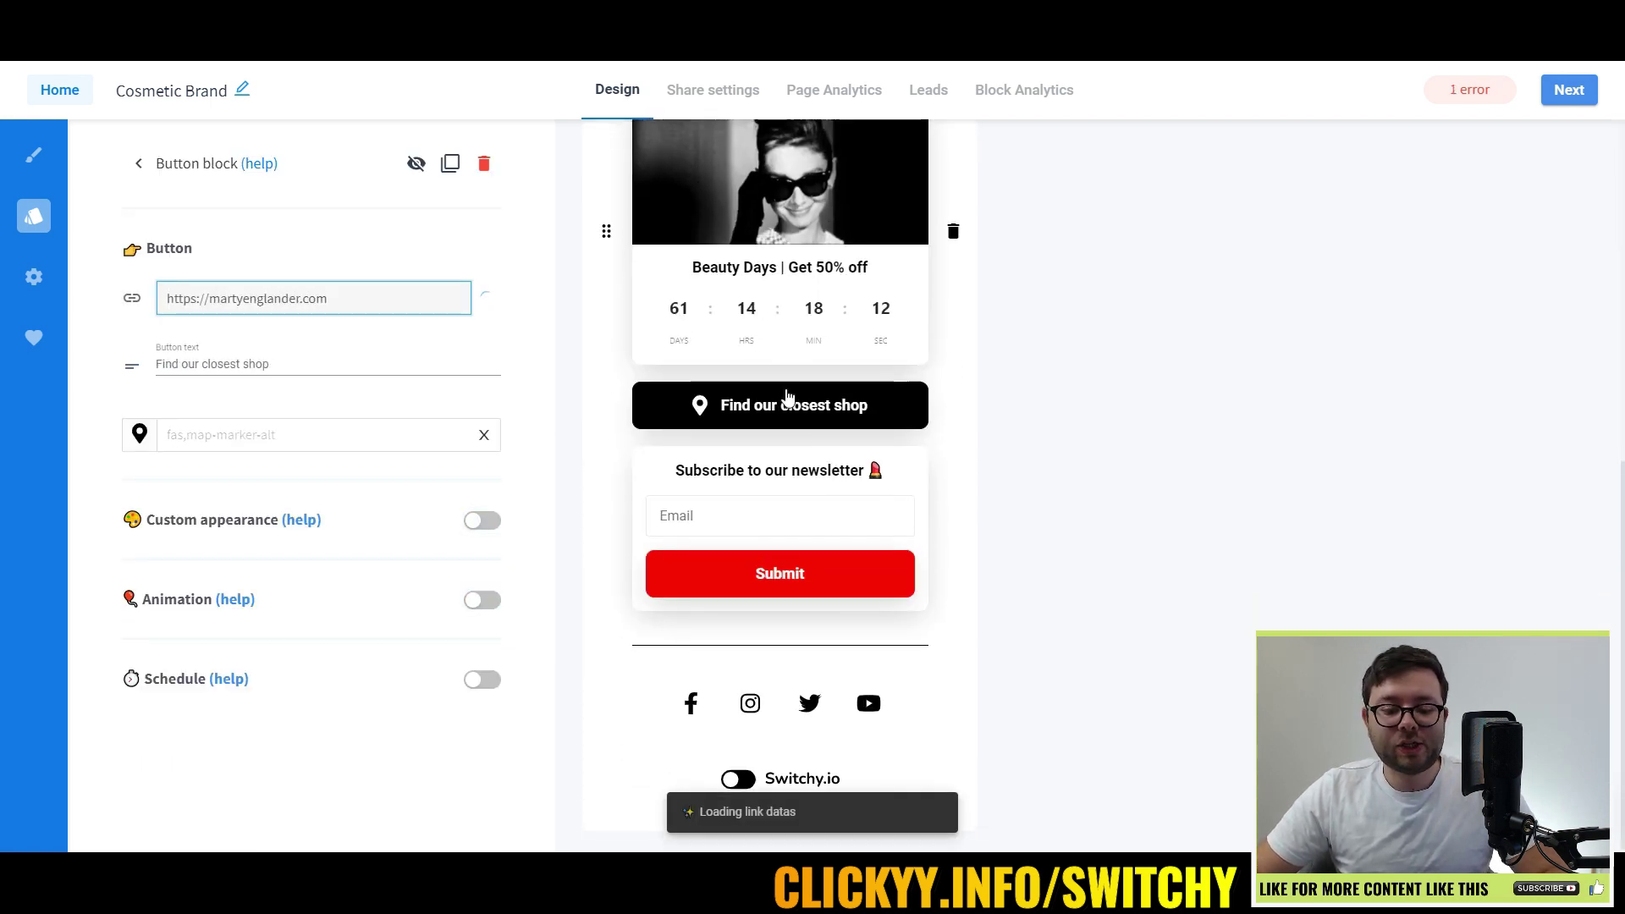
click(690, 479)
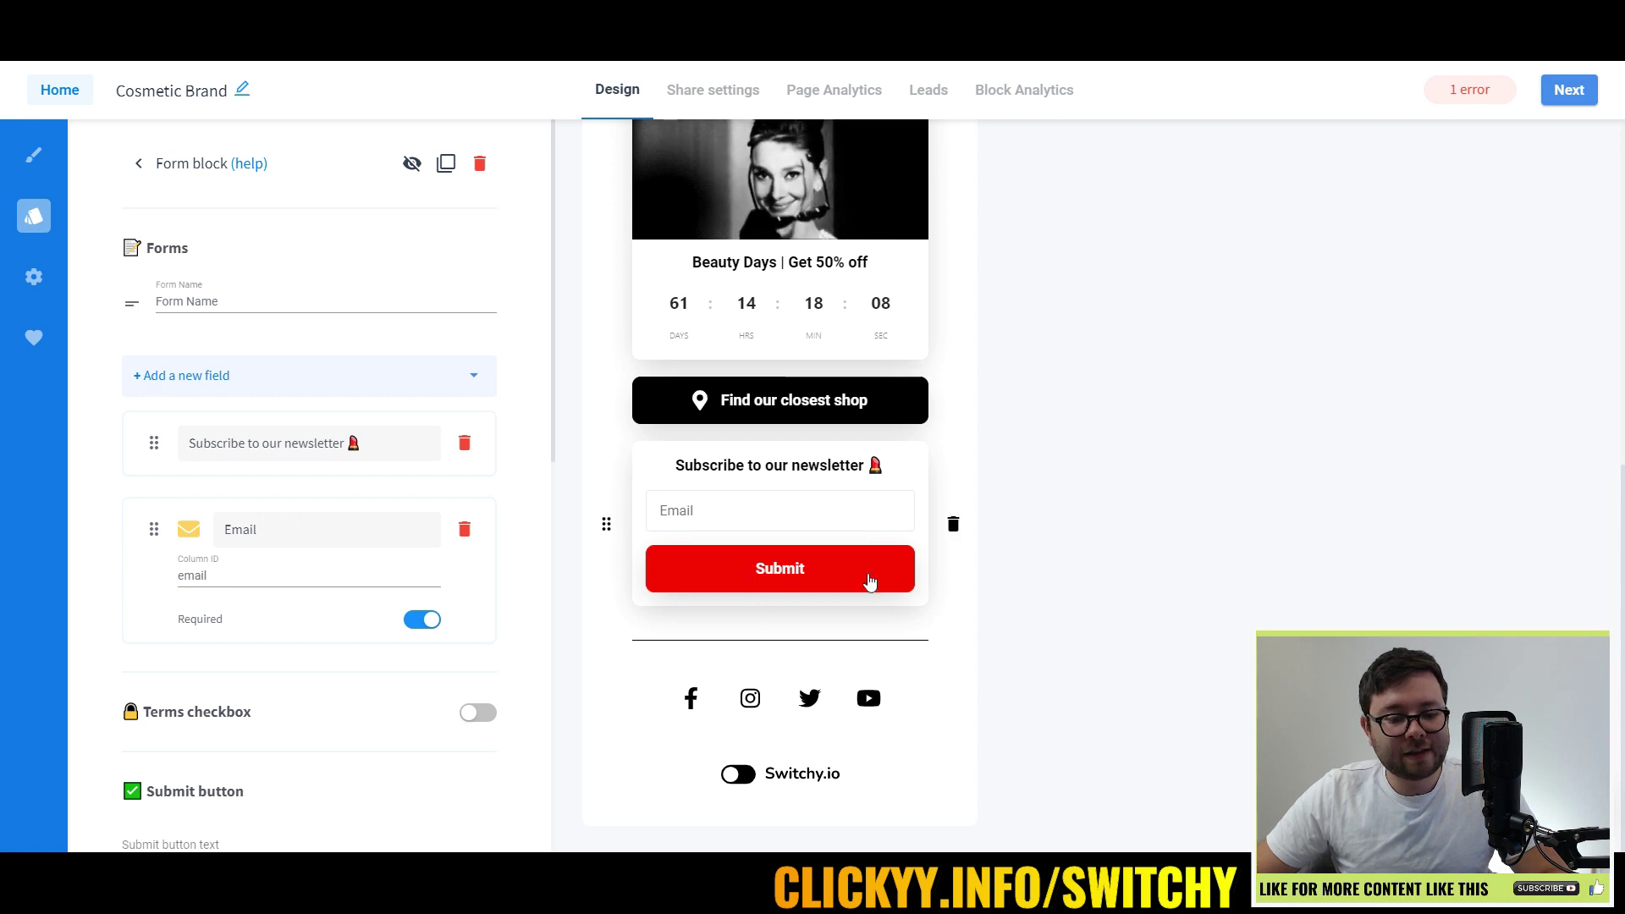
- Look at the newsletter form's available field types without adding one
click(294, 388)
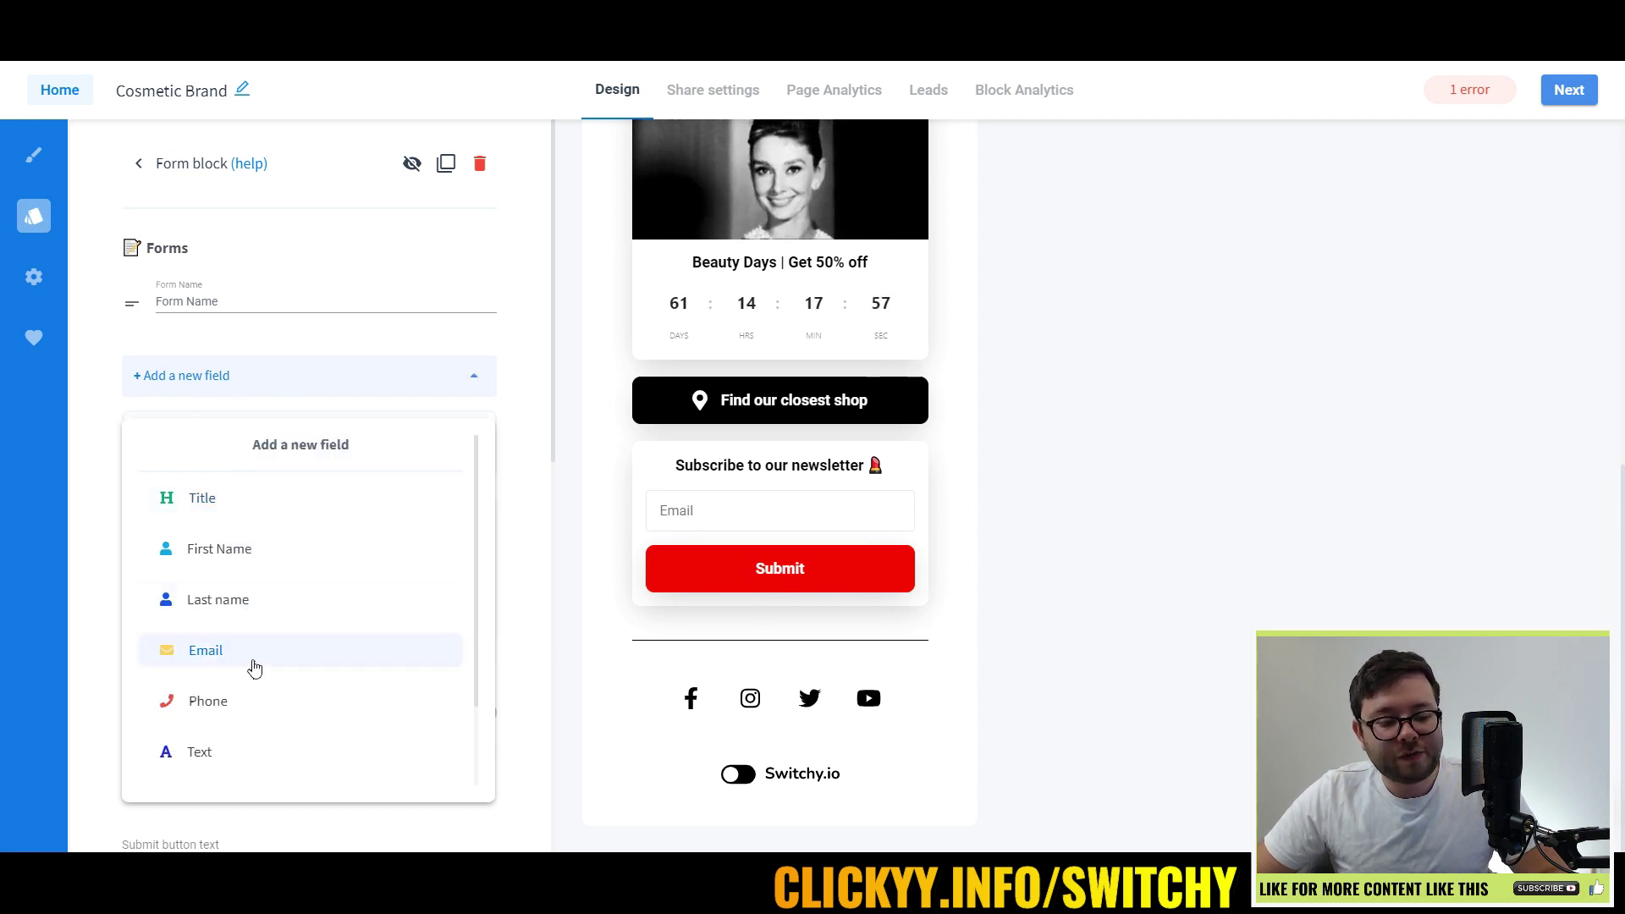
click(146, 307)
scroll(285, 440, down, 10)
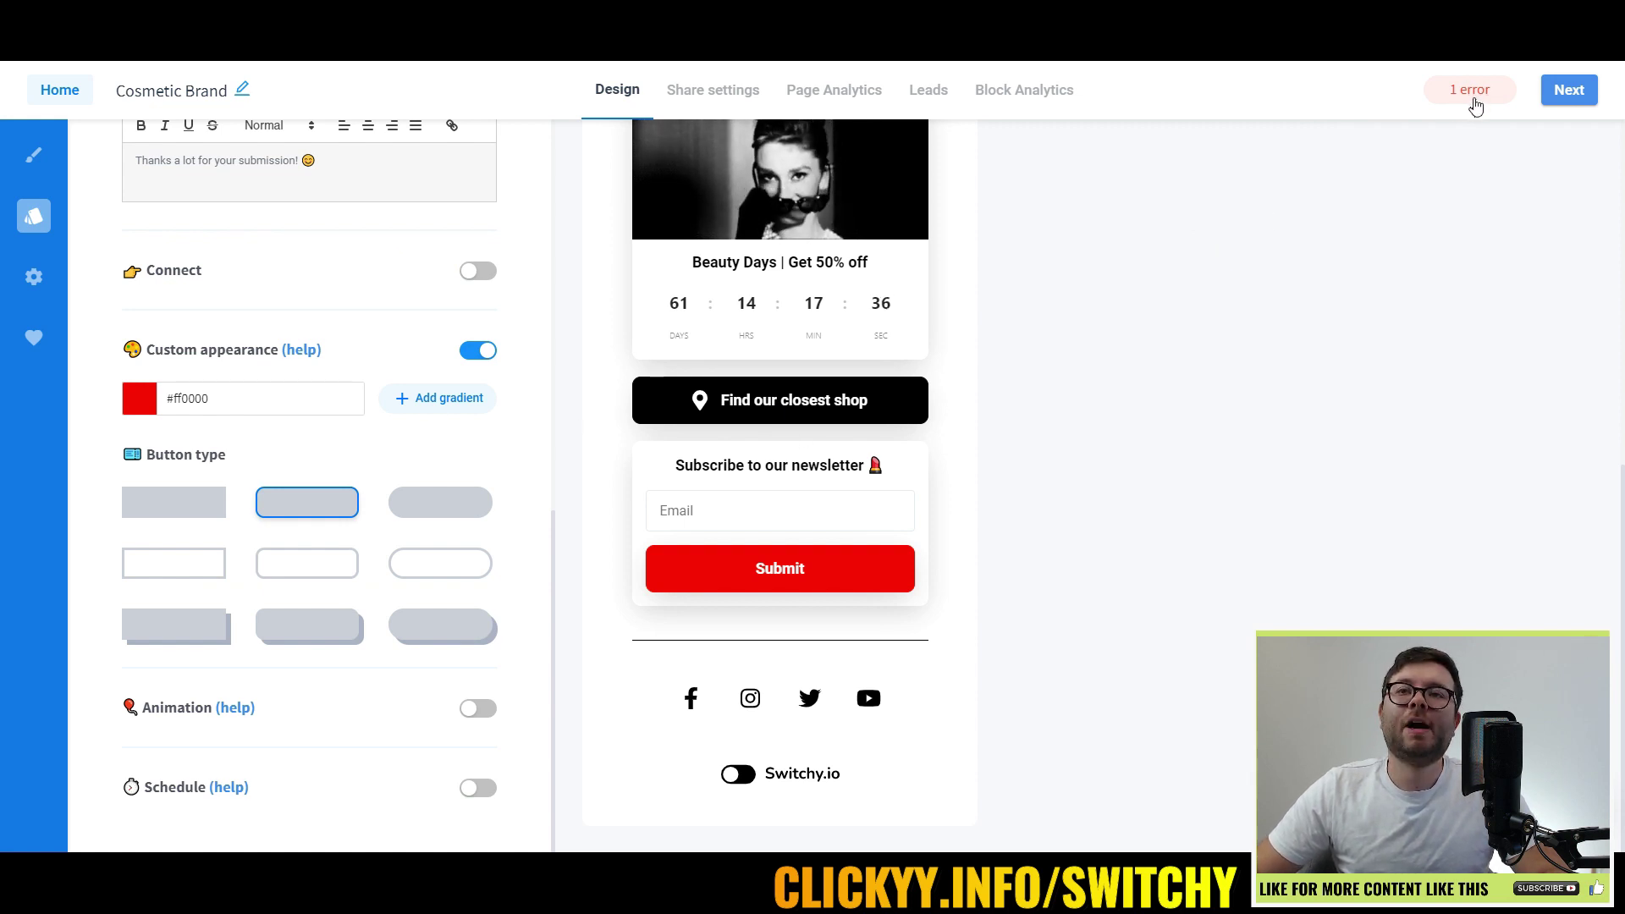
- Check the remaining error in the Video block's empty link field, then continue to Share settings
click(1475, 104)
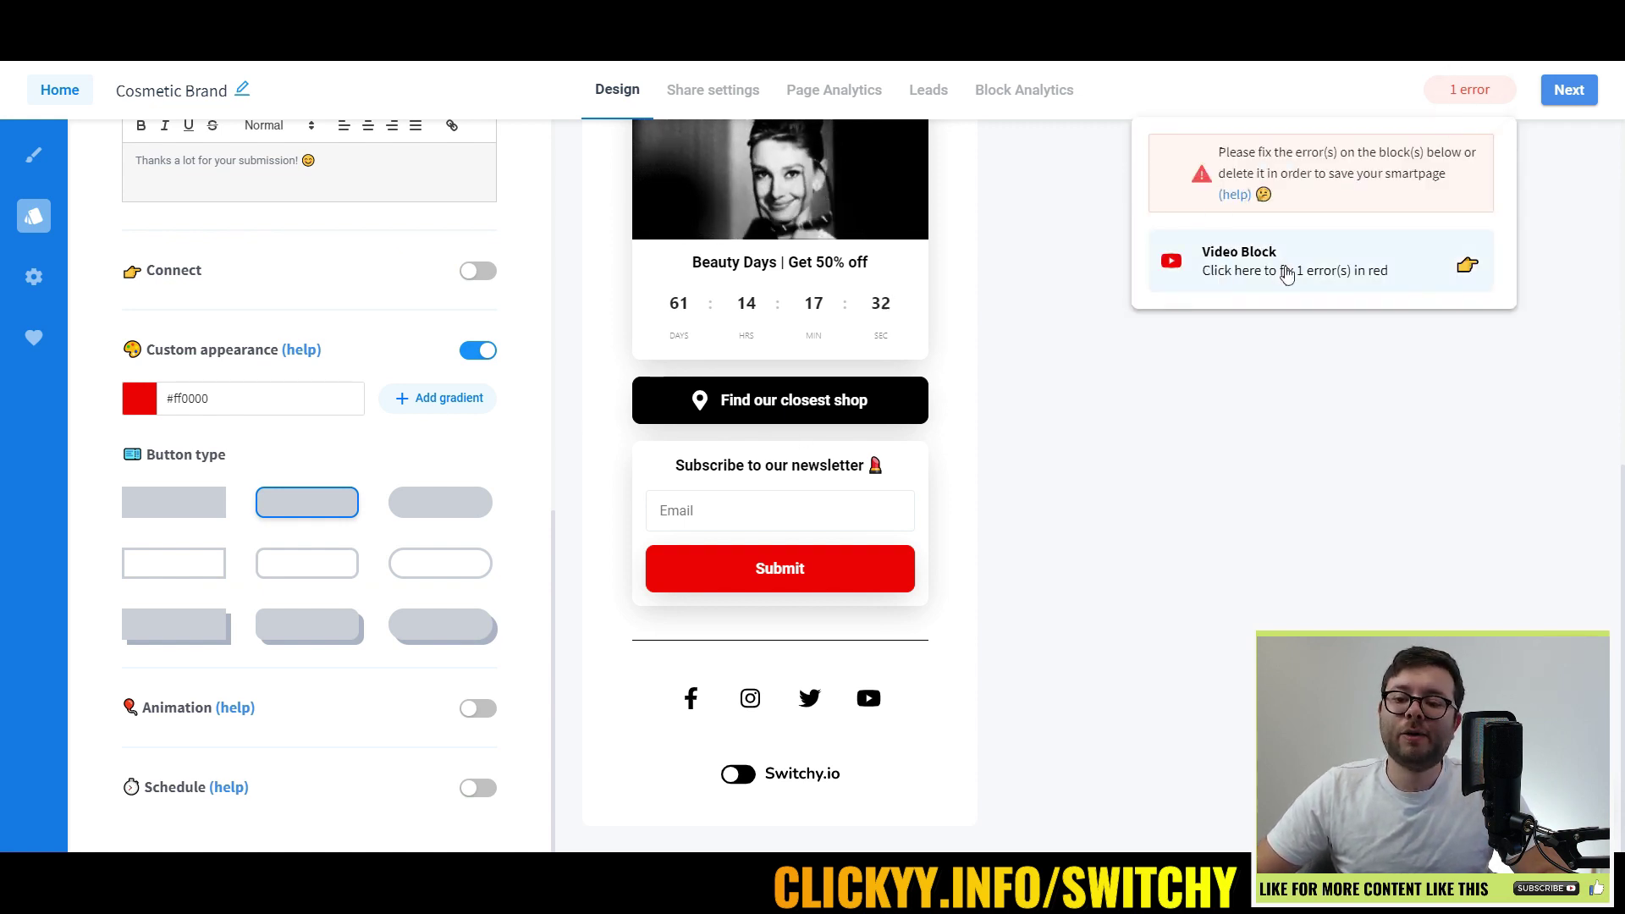
click(1233, 270)
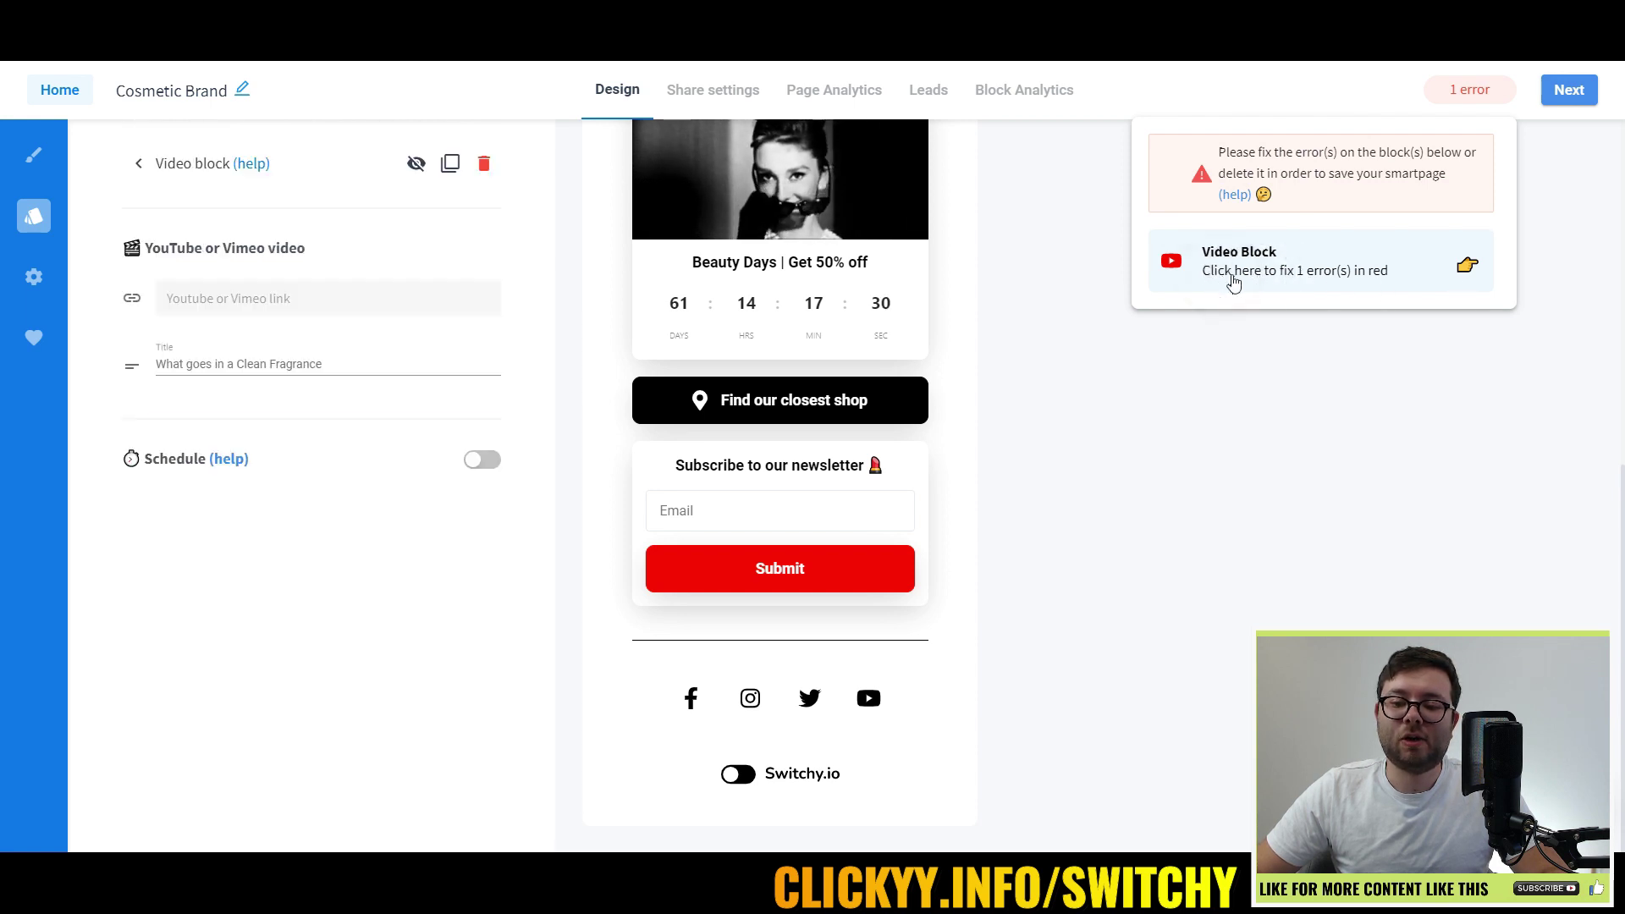
click(272, 298)
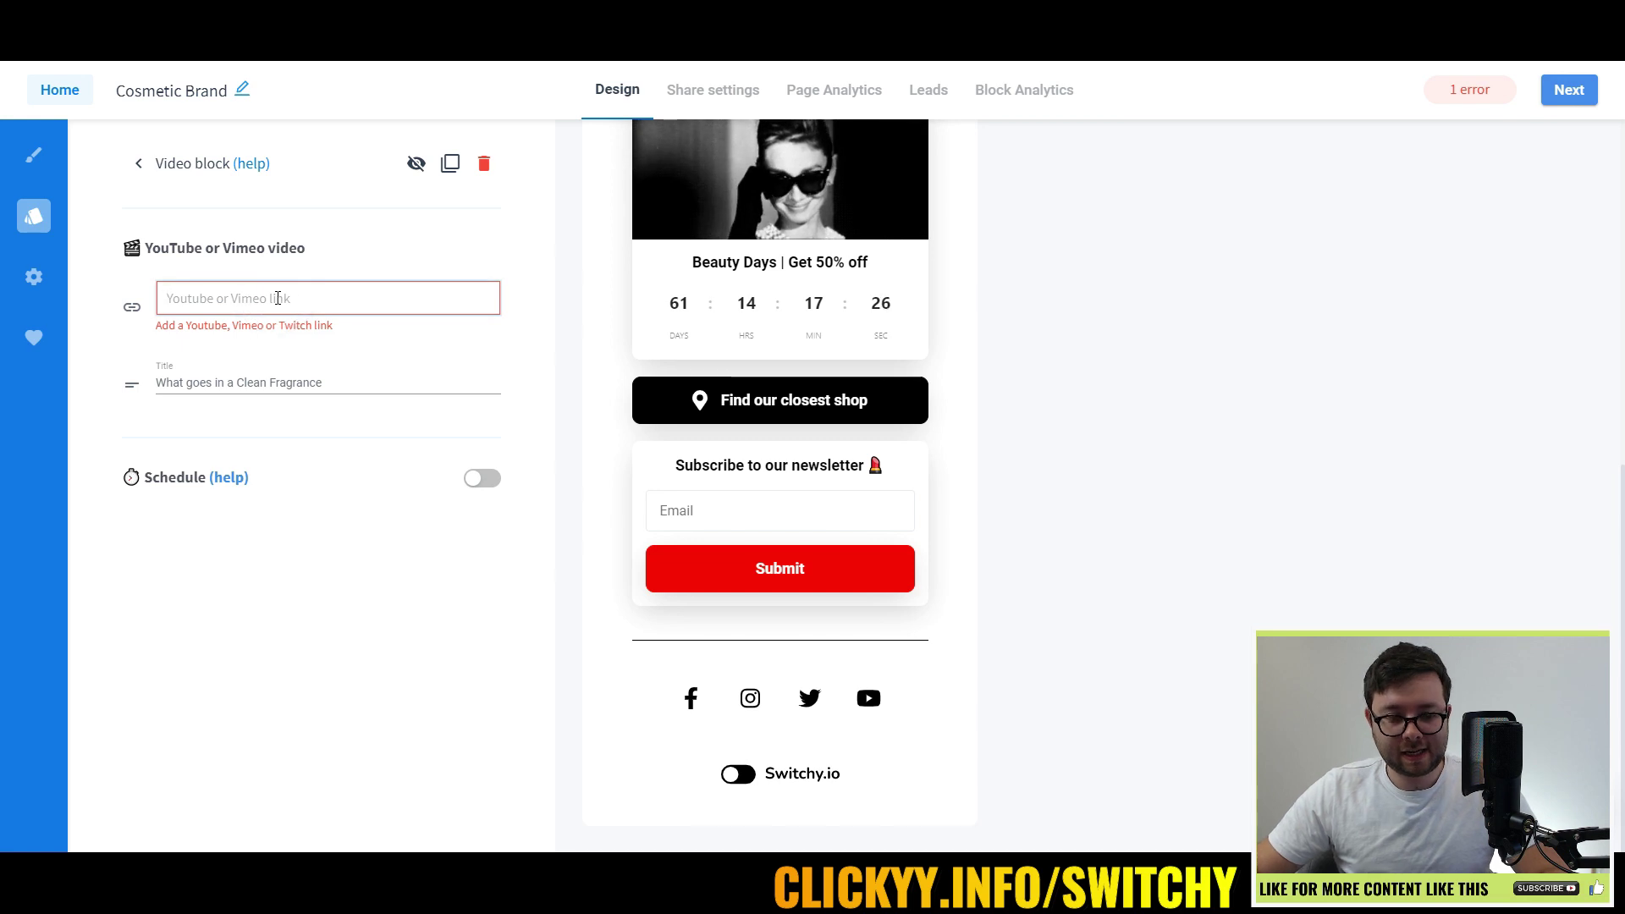
click(713, 90)
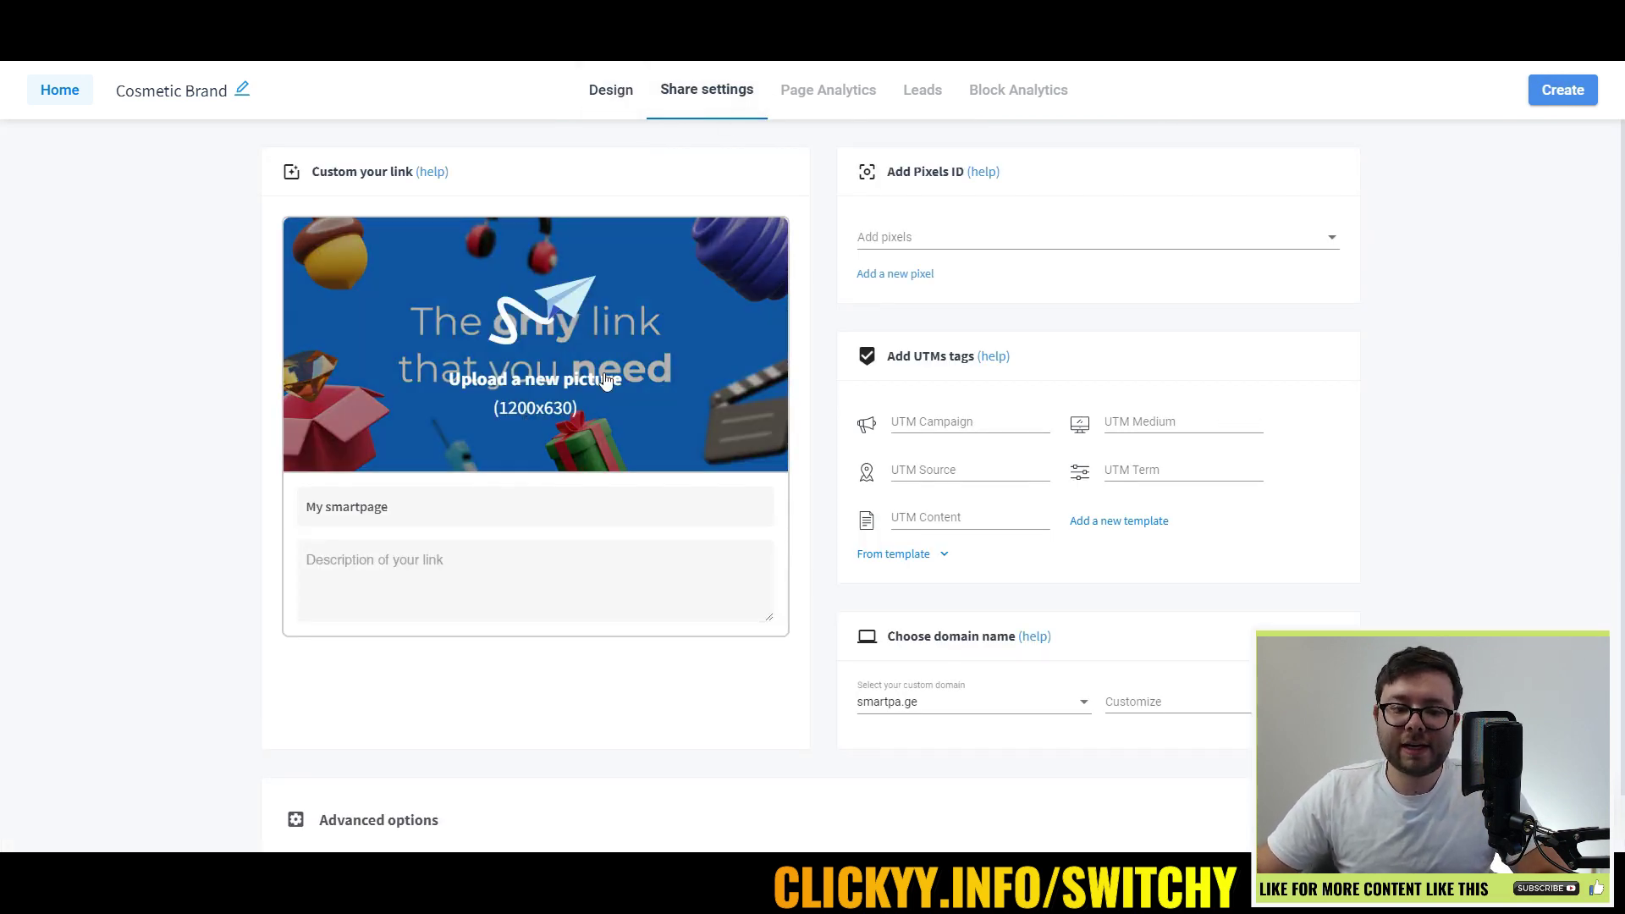
- Set the smartpage's link preview image to the RankTracker thumbnail loaded from a URL
click(508, 314)
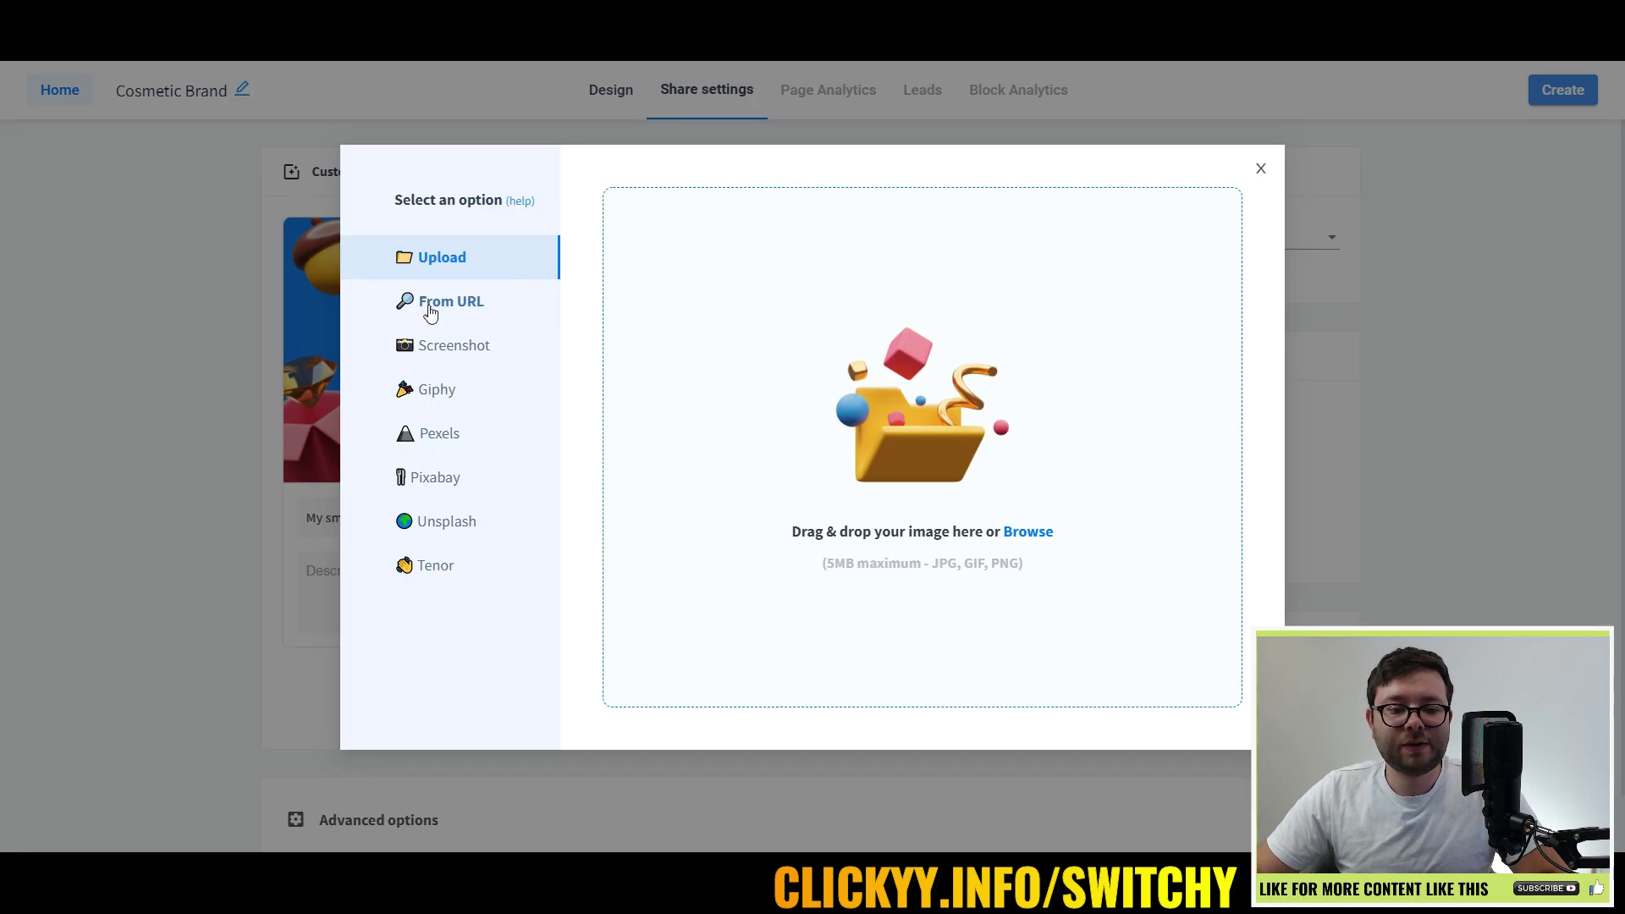
click(448, 303)
click(381, 507)
click(381, 568)
click(381, 508)
click(381, 326)
click(1248, 170)
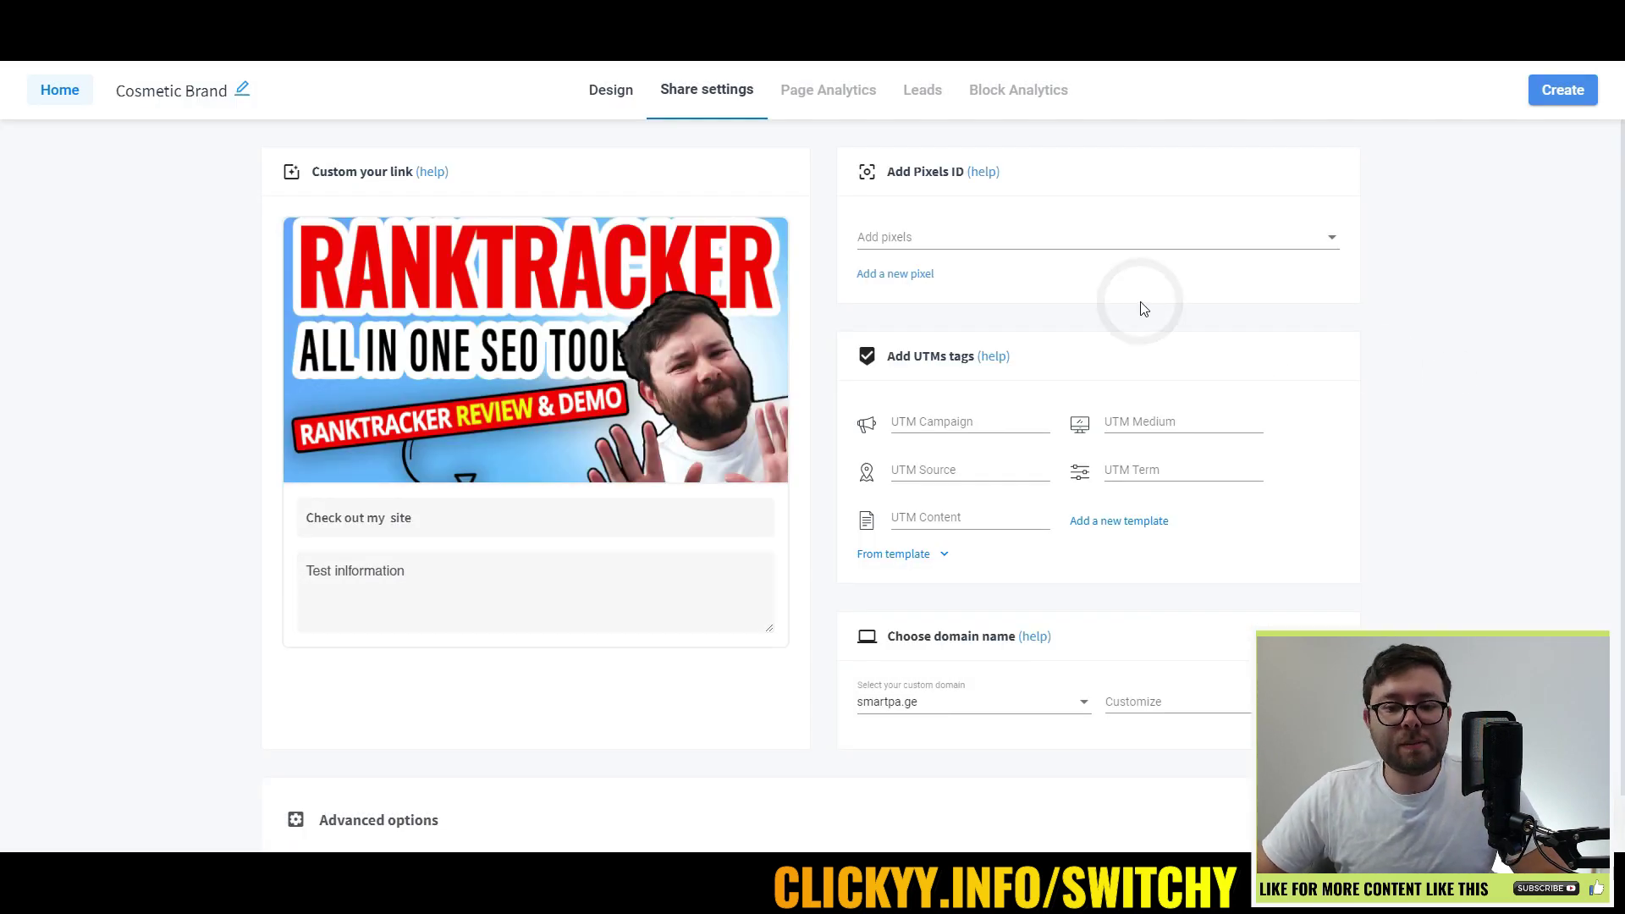
- Add the Account Manager pixel, Test UTM template and smartpa.ge domain, then create the smartpage
click(1073, 239)
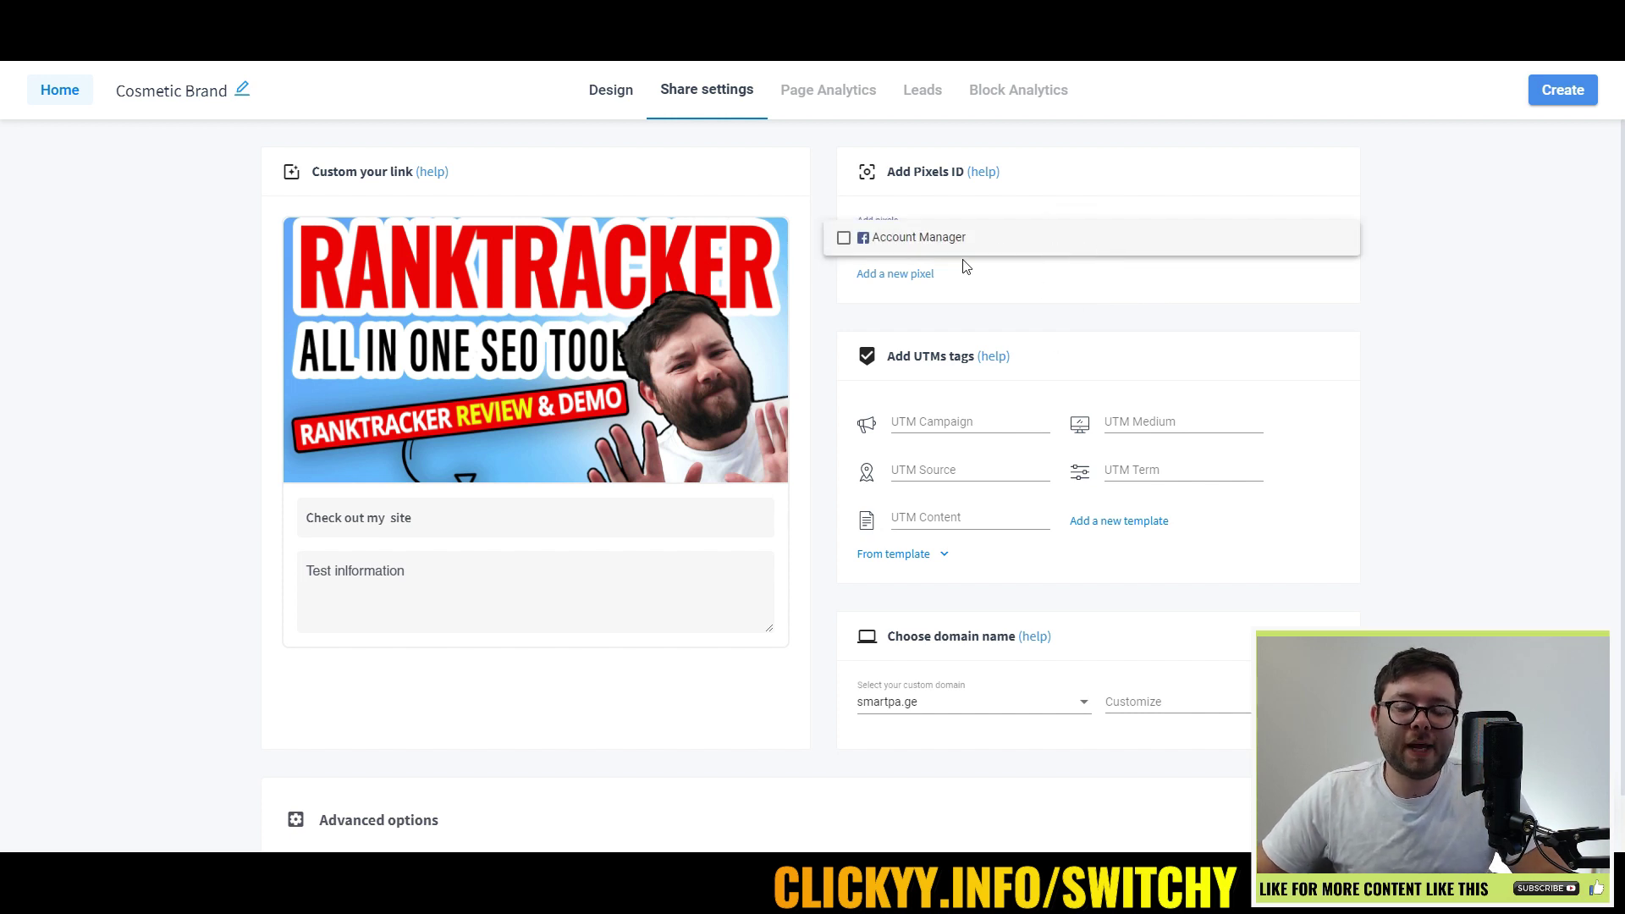
click(922, 240)
click(1457, 416)
click(947, 558)
click(876, 633)
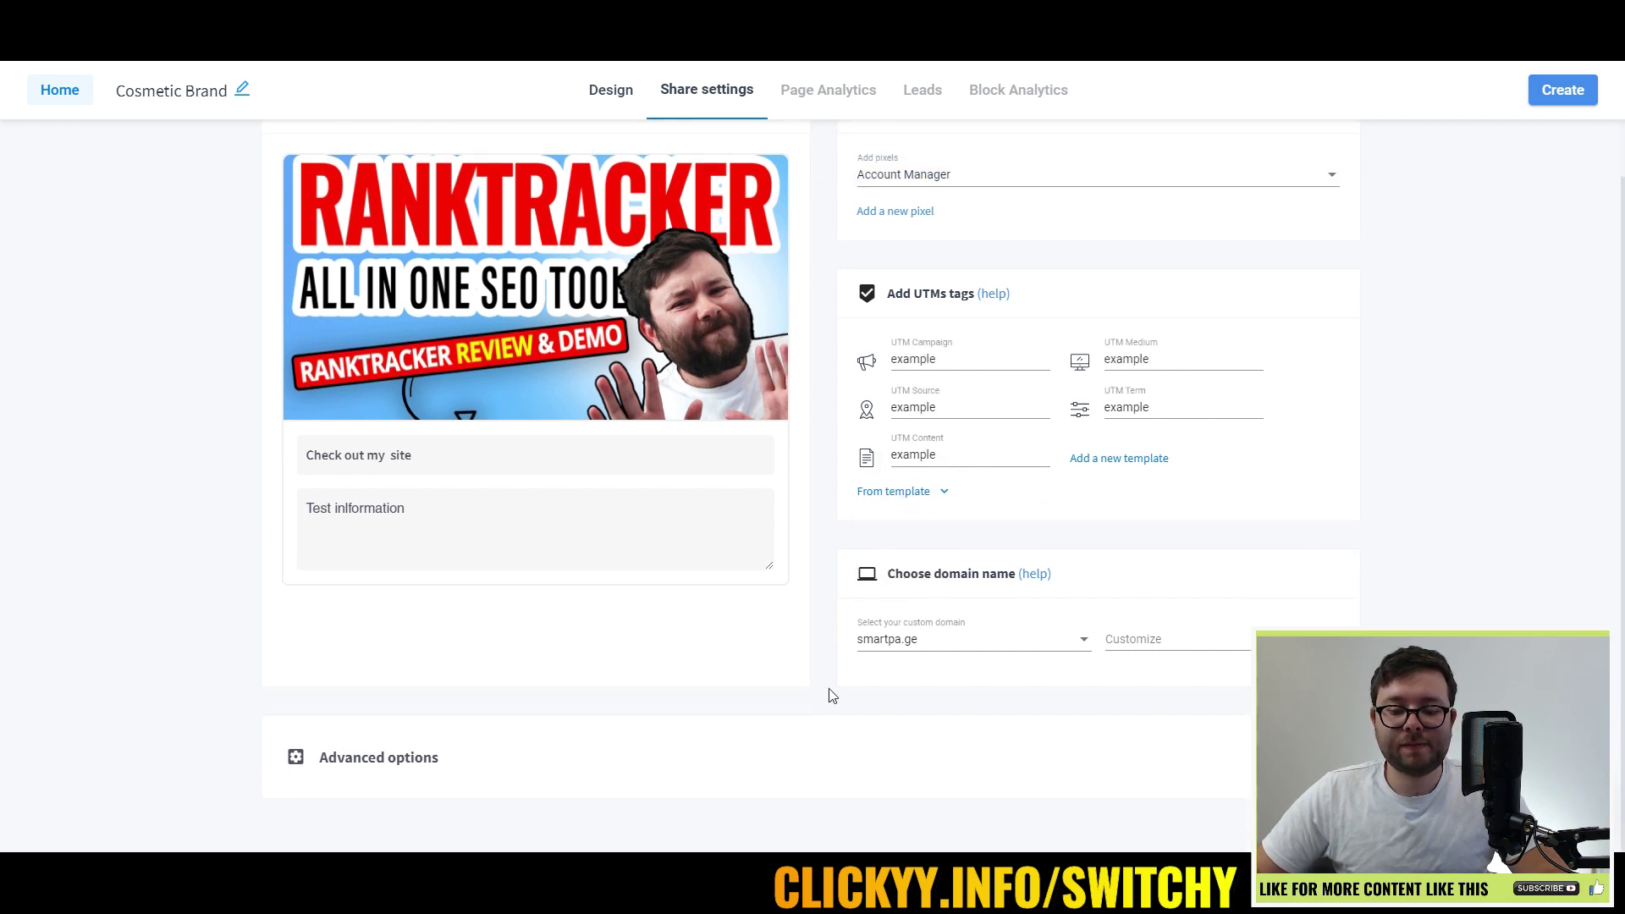
click(902, 645)
click(1003, 647)
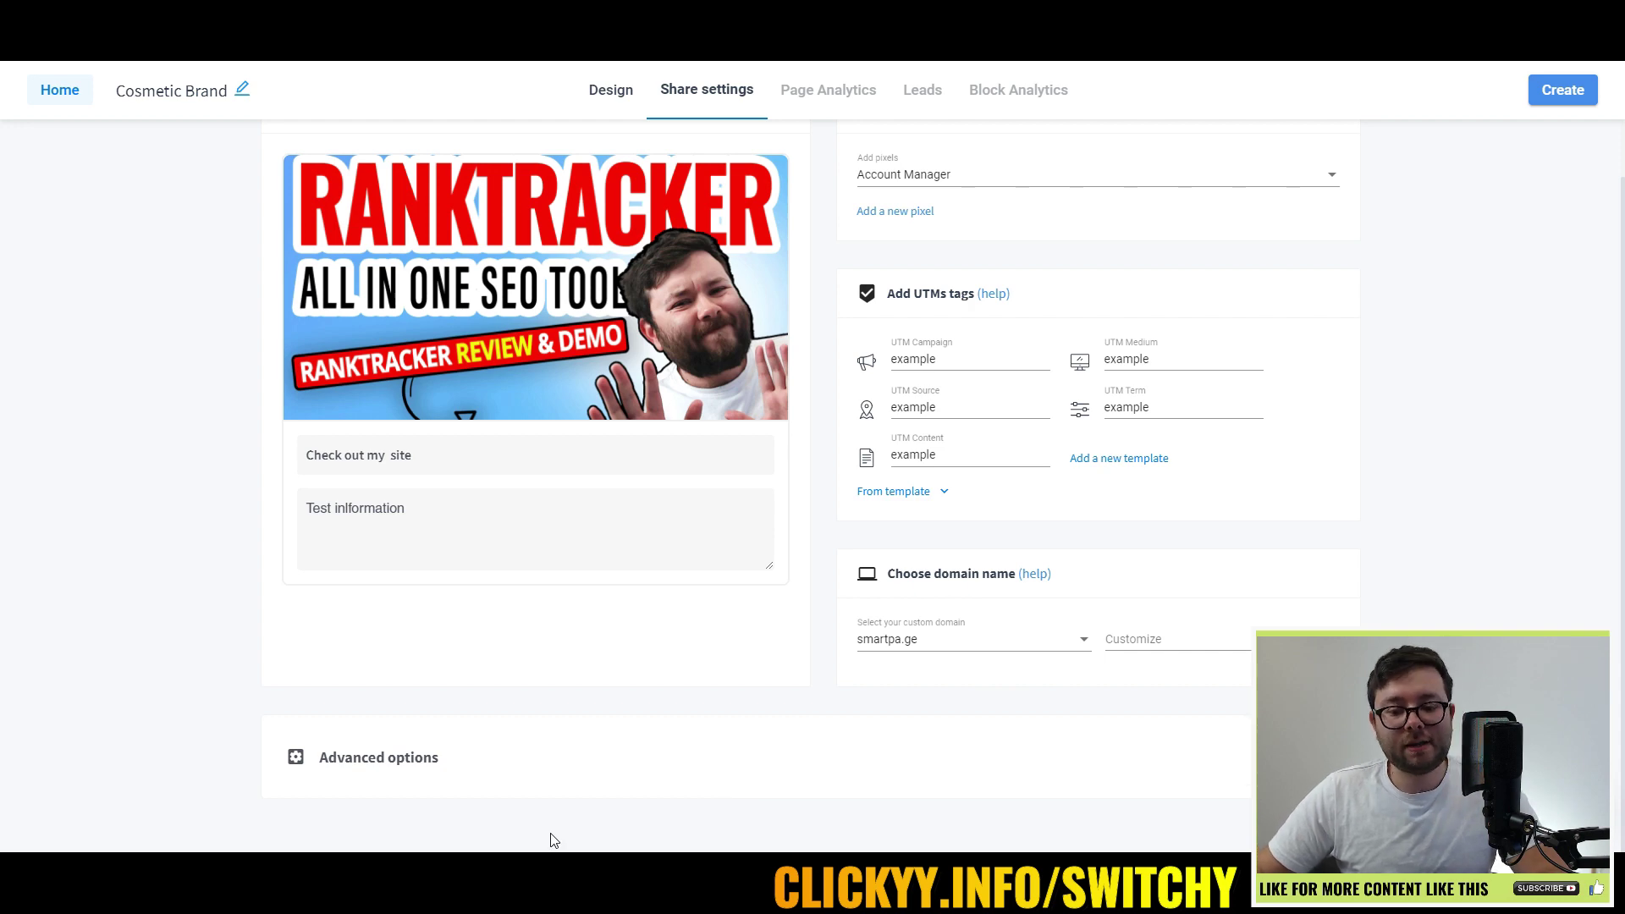
scroll(558, 787, down, 2)
scroll(1125, 755, up, 2)
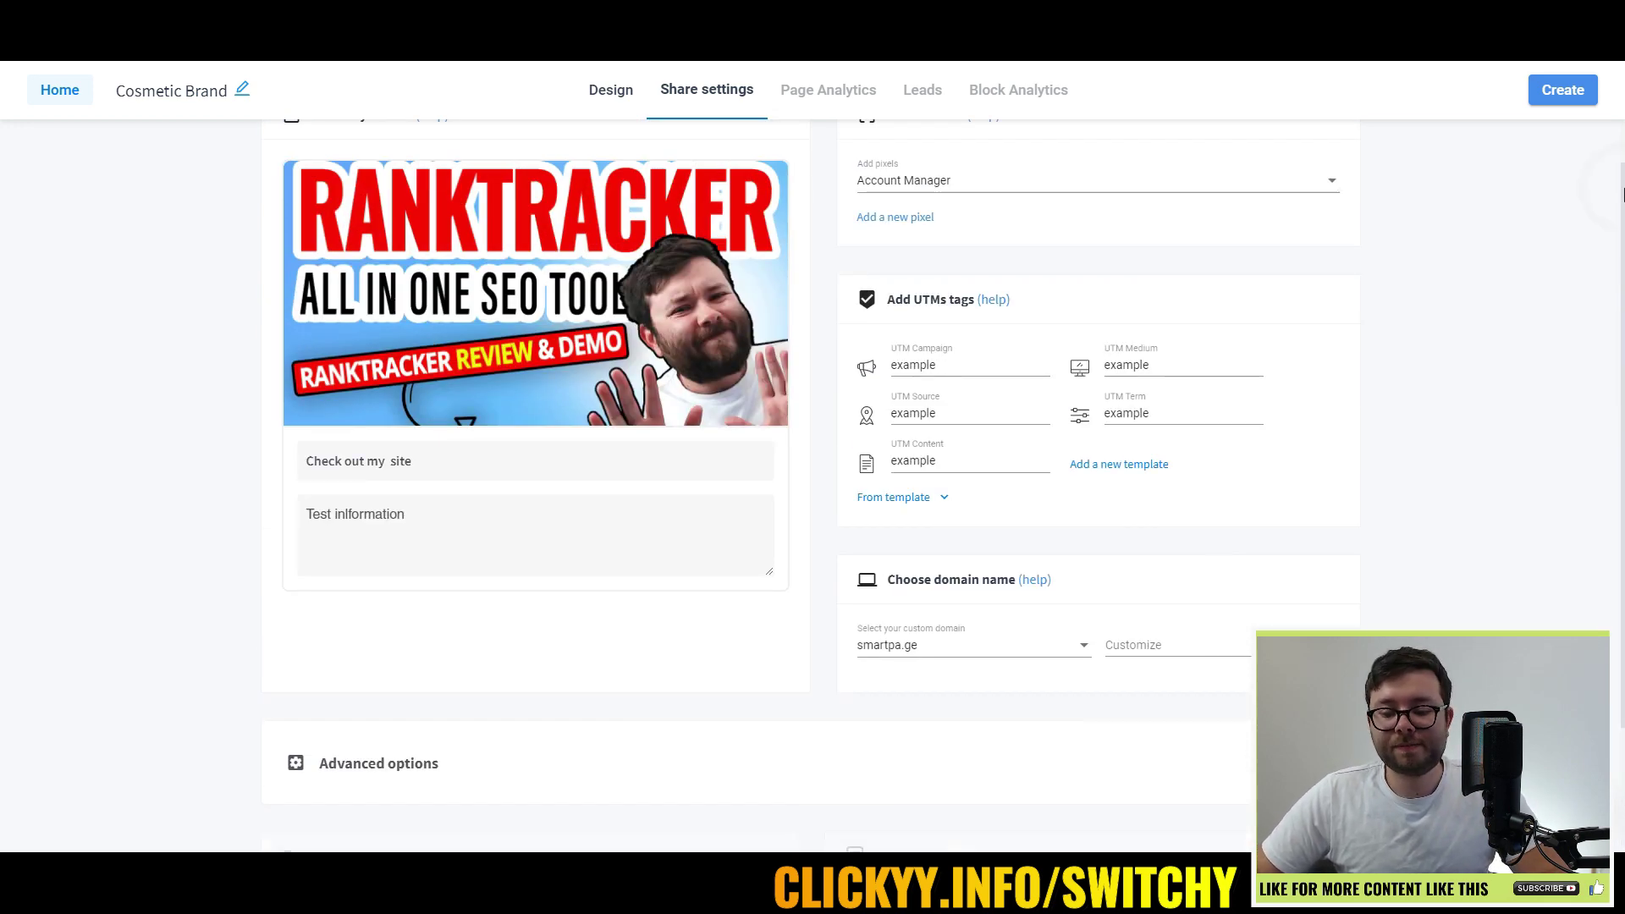
click(1562, 91)
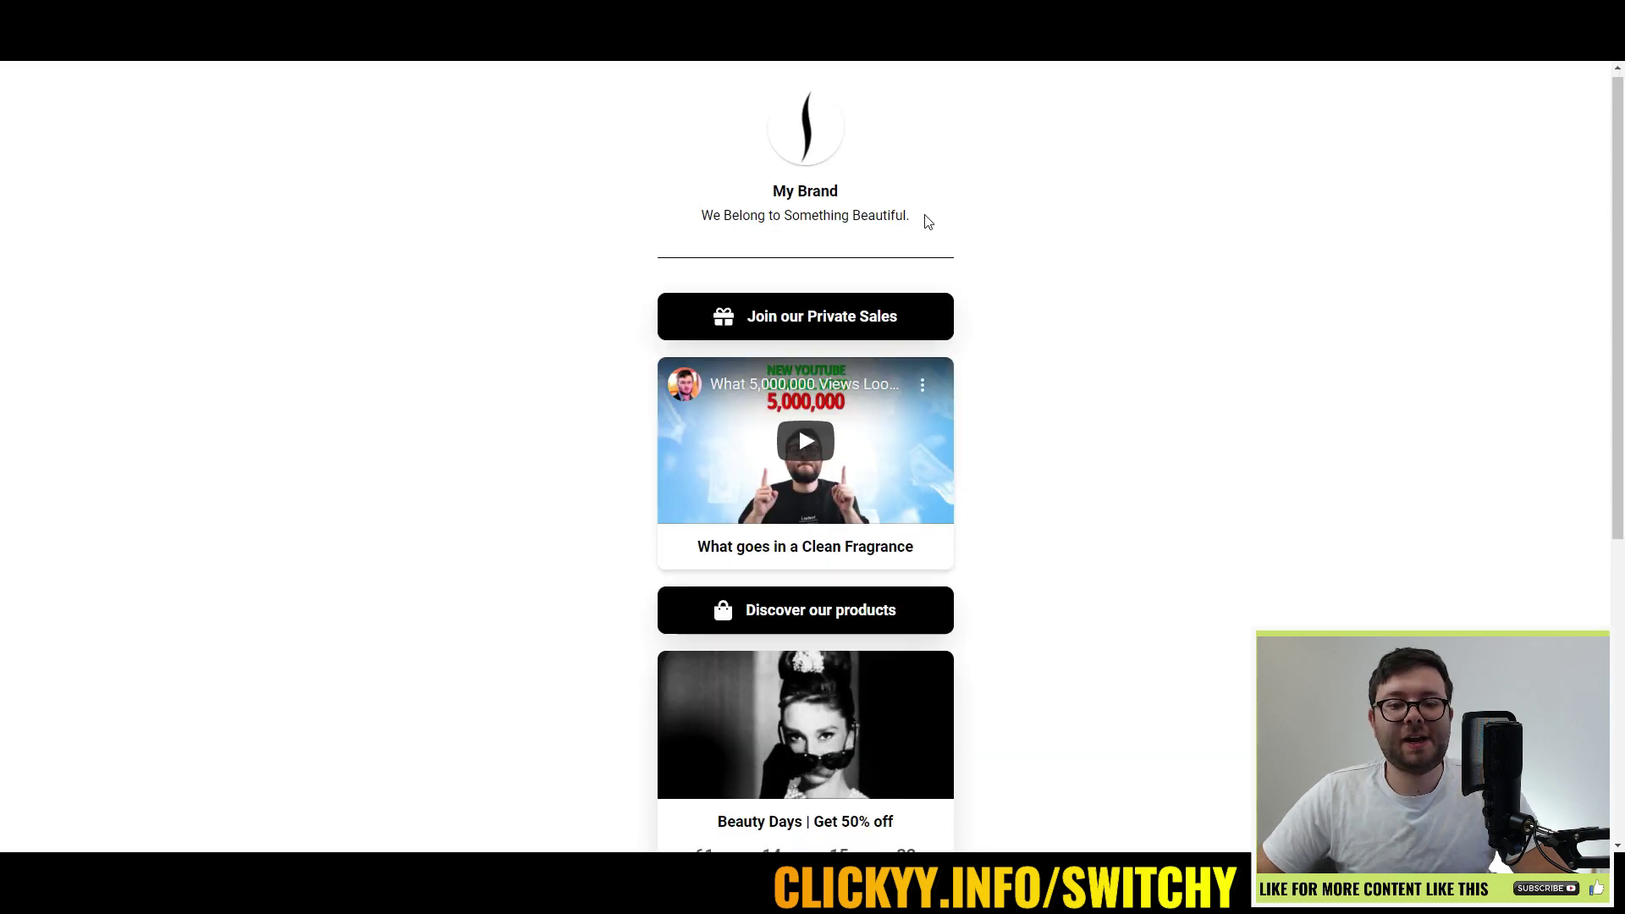
- Open the Cosmetic Brand smartpage's stats and browse its live page with the Beauty Days countdown
scroll(925, 222, down, 6)
scroll(842, 457, up, 6)
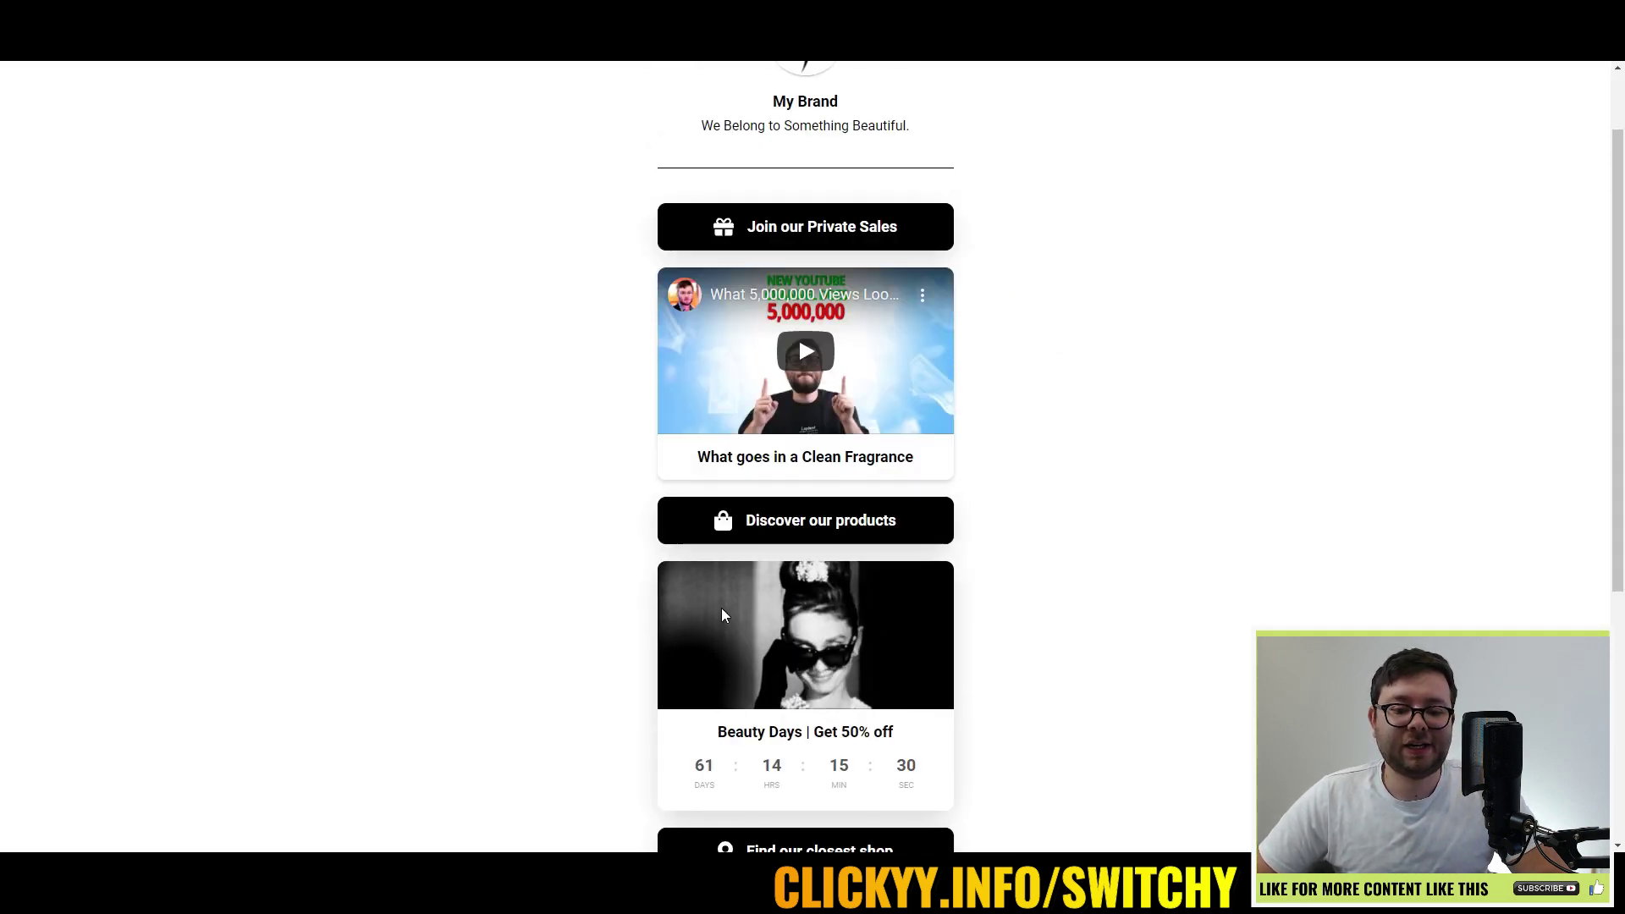
scroll(713, 703, down, 6)
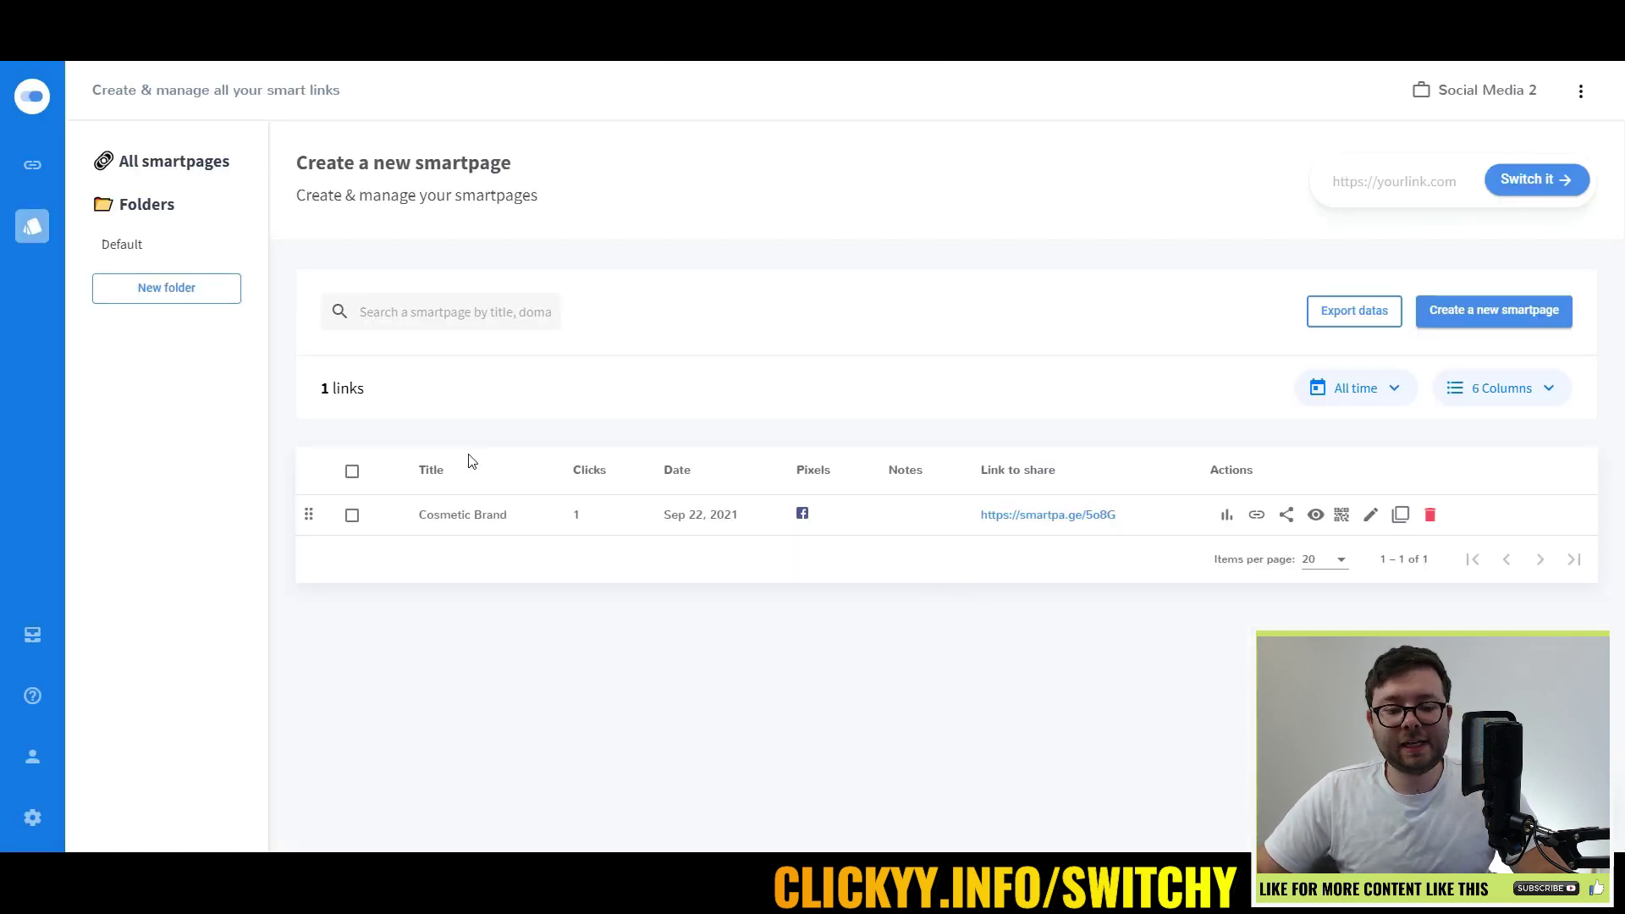
click(1227, 517)
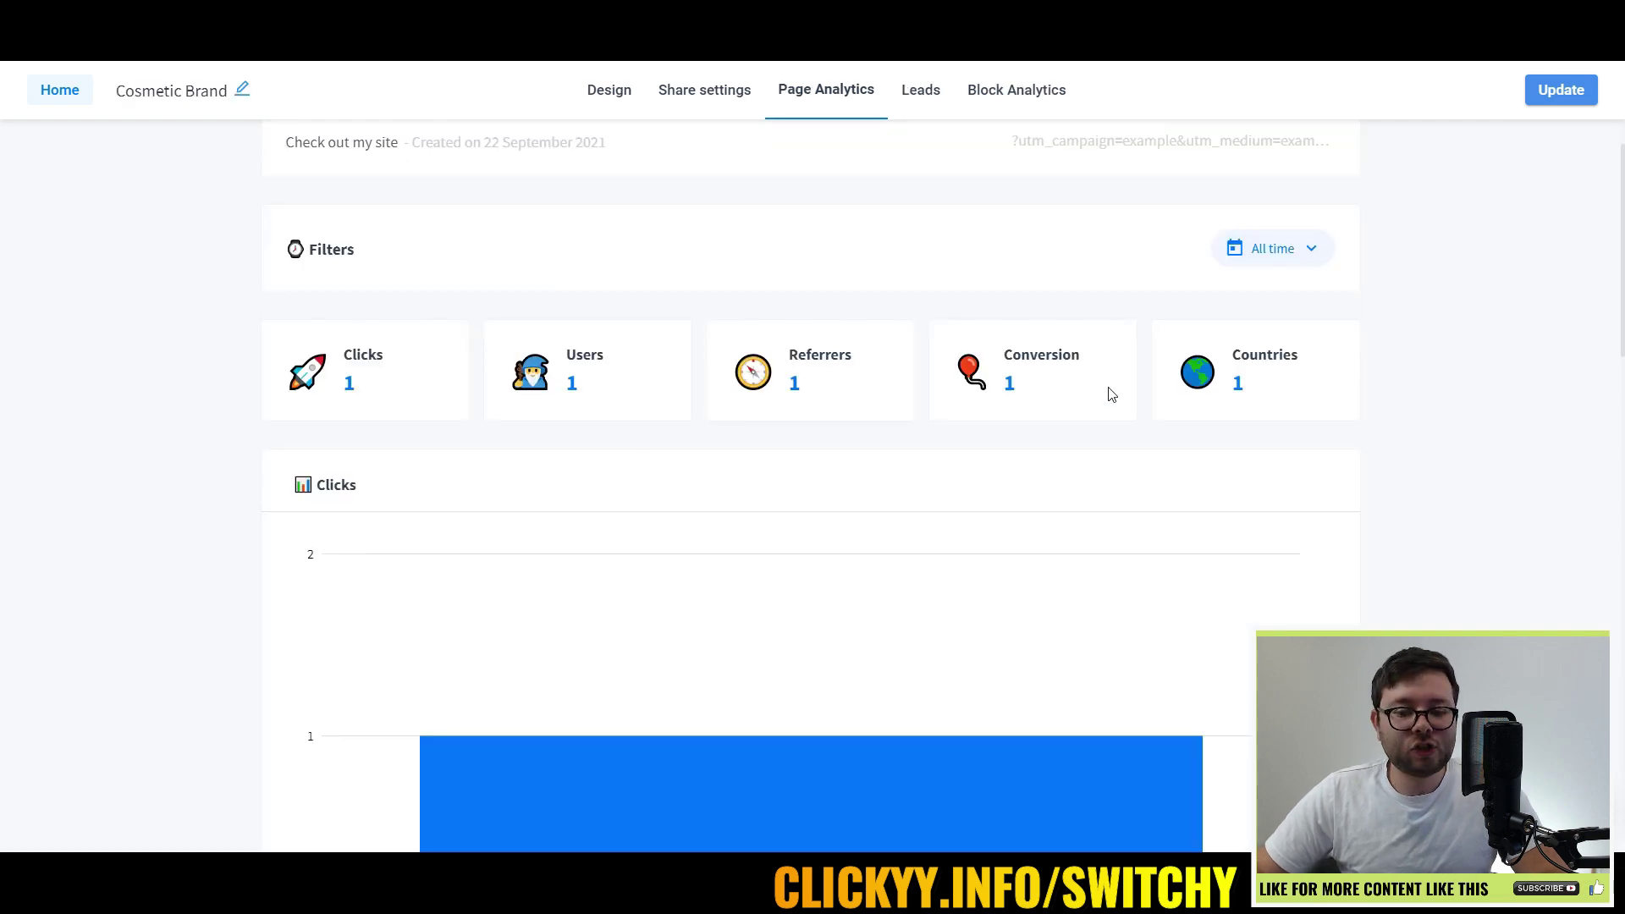
double_click(1040, 361)
scroll(1430, 487, down, 10)
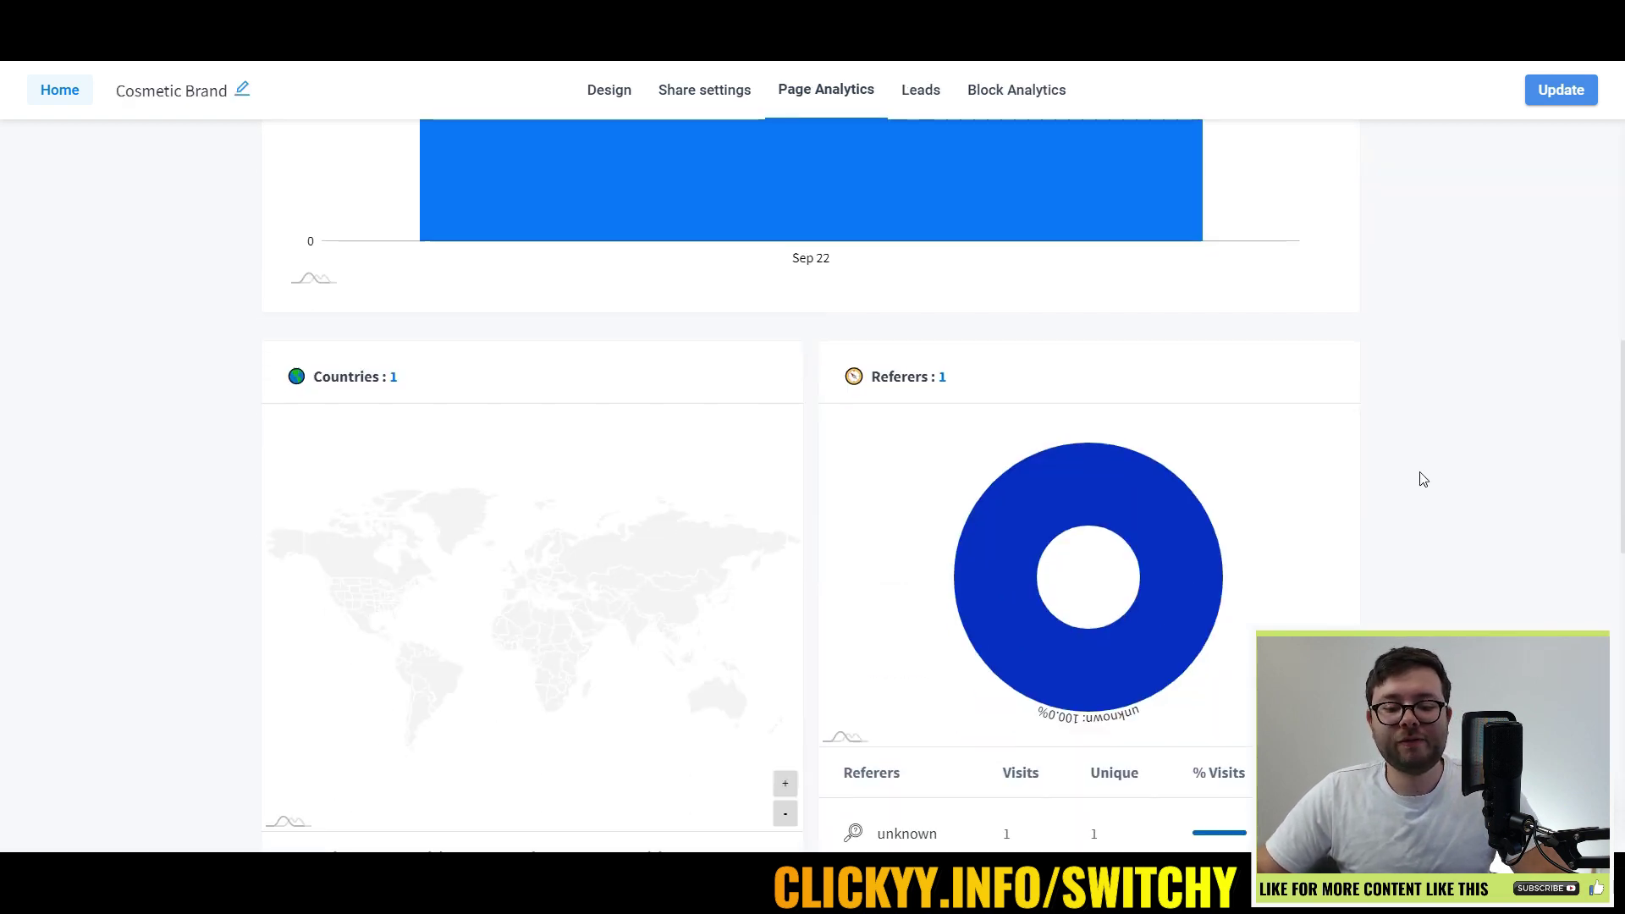
scroll(1424, 480, down, 7)
scroll(1423, 480, down, 2)
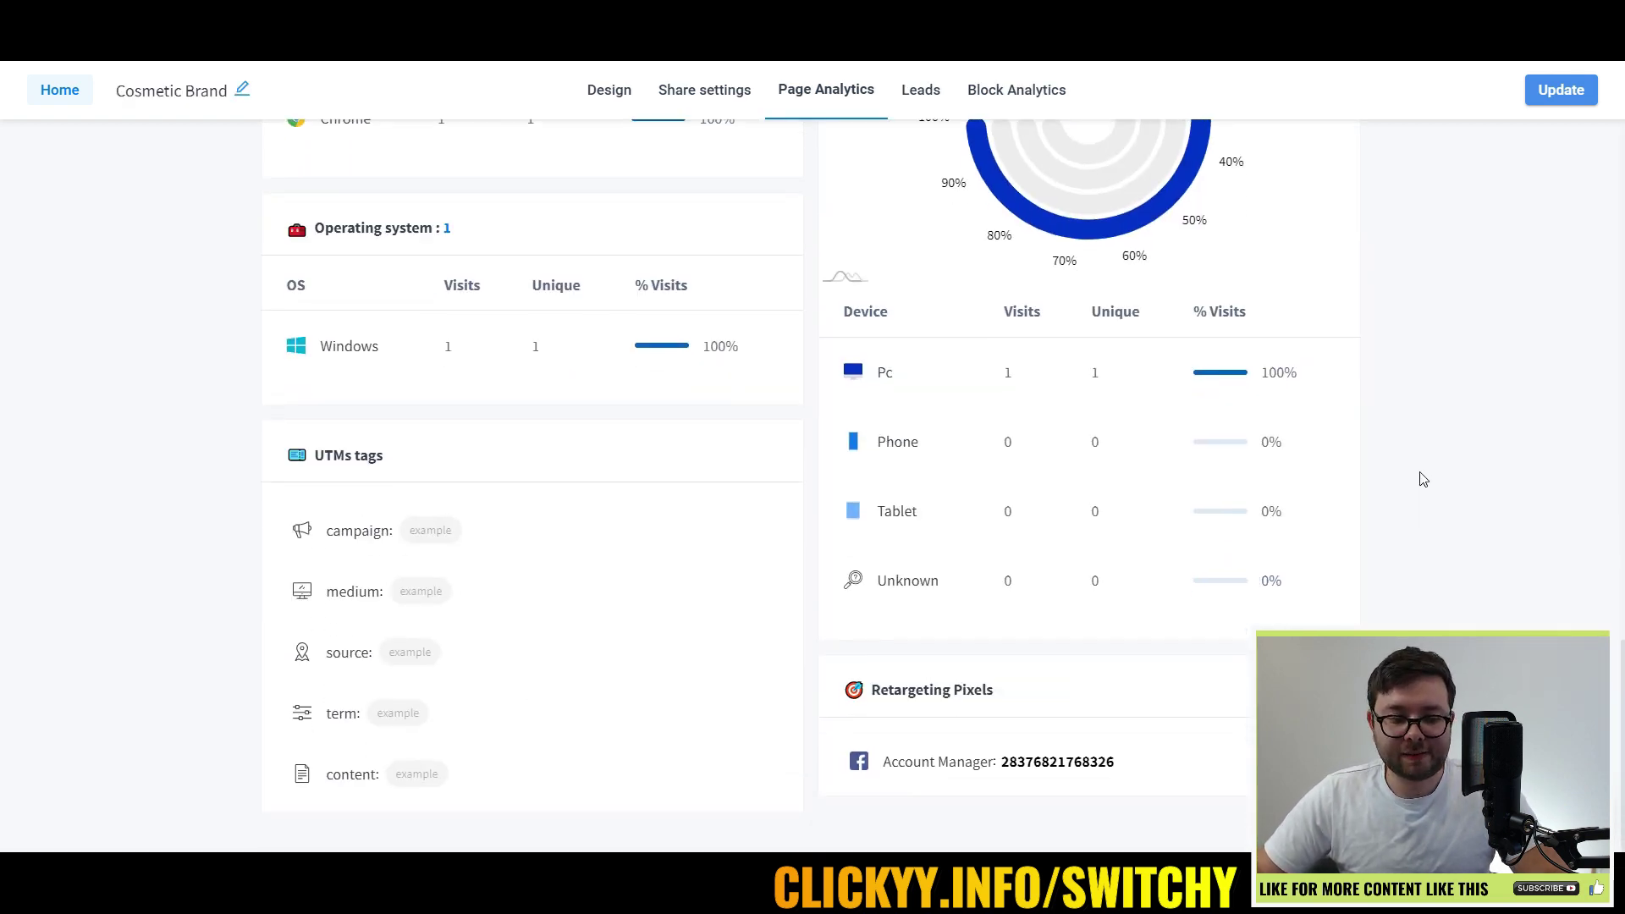
scroll(1367, 585, up, 20)
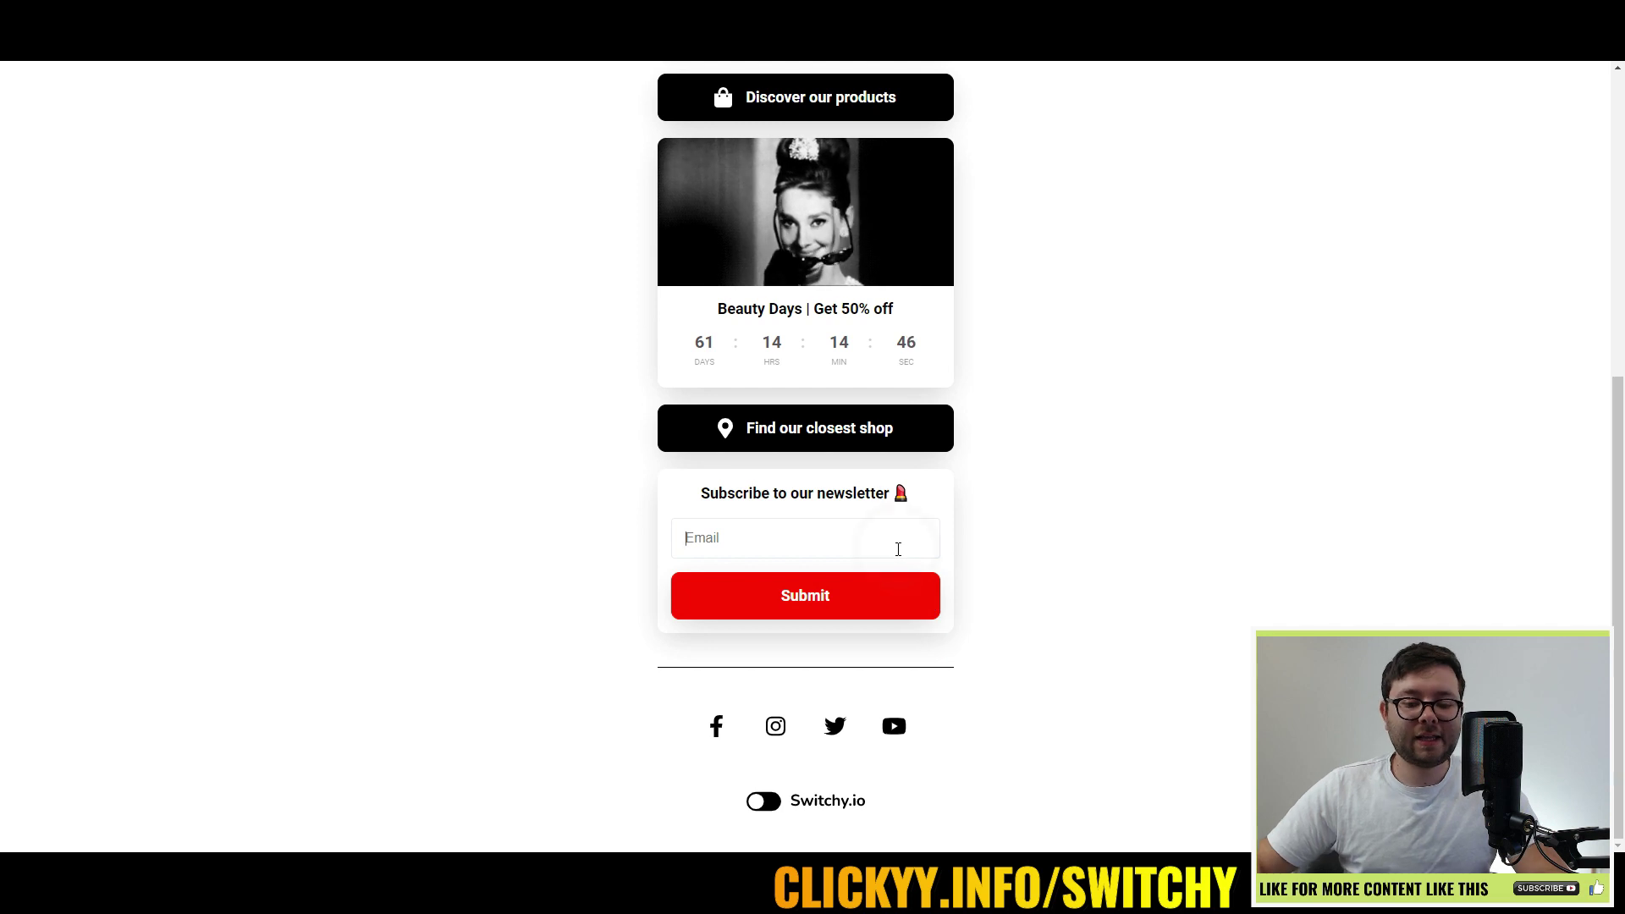
- Submit a test e-mail through the newsletter form and confirm it appears as 1 answer under Leads
text(hello@test.)
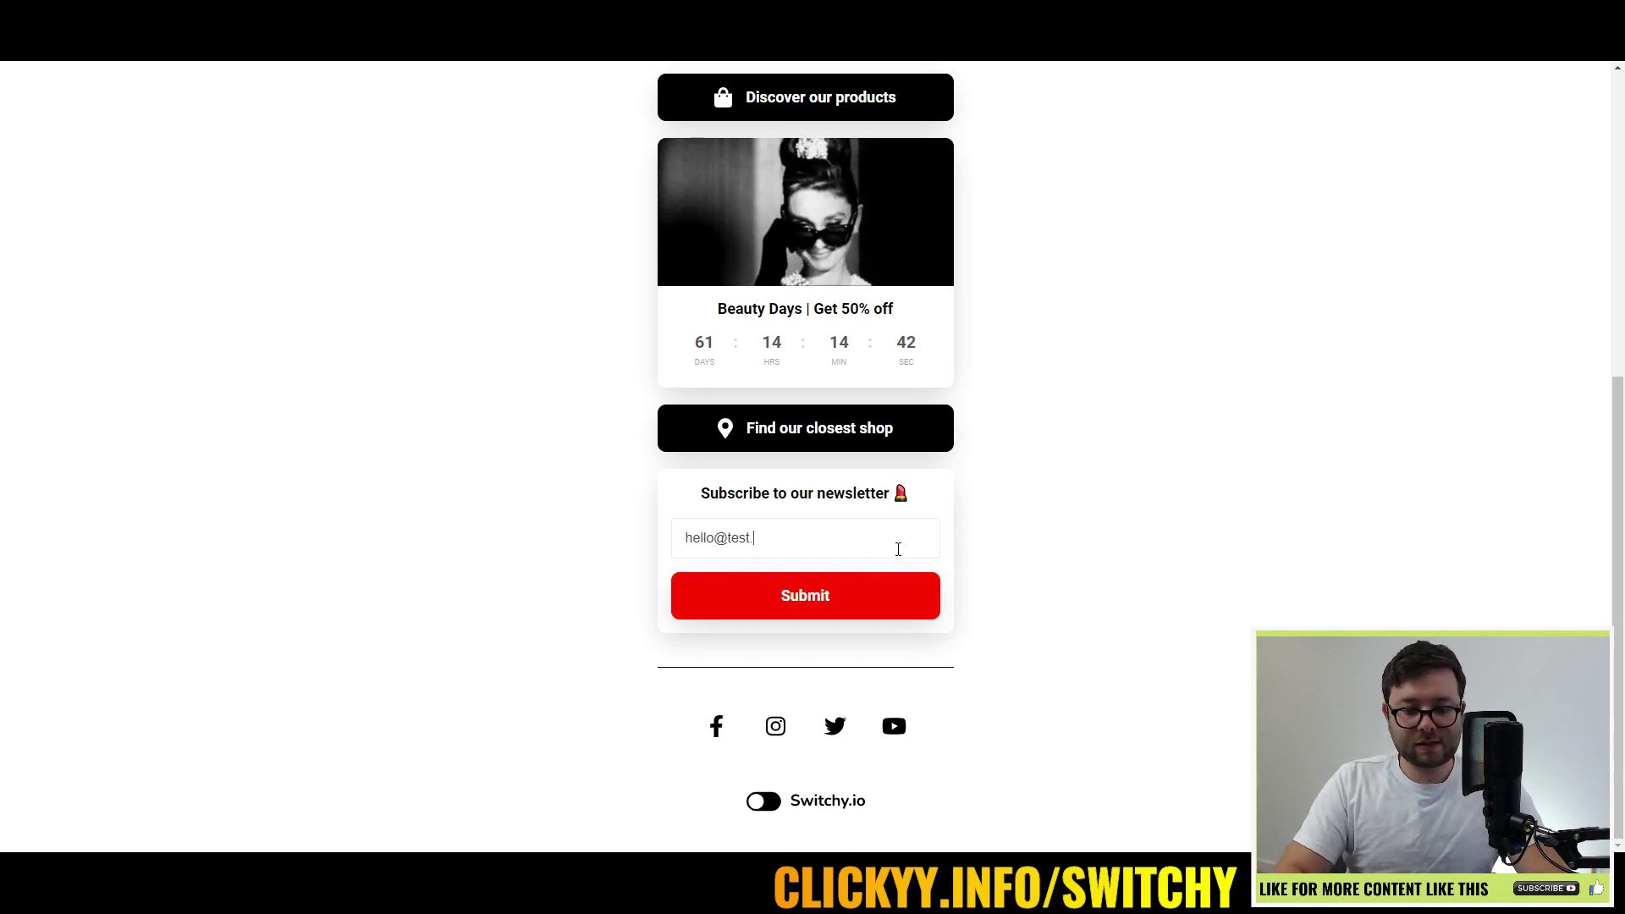
text(com)
click(878, 598)
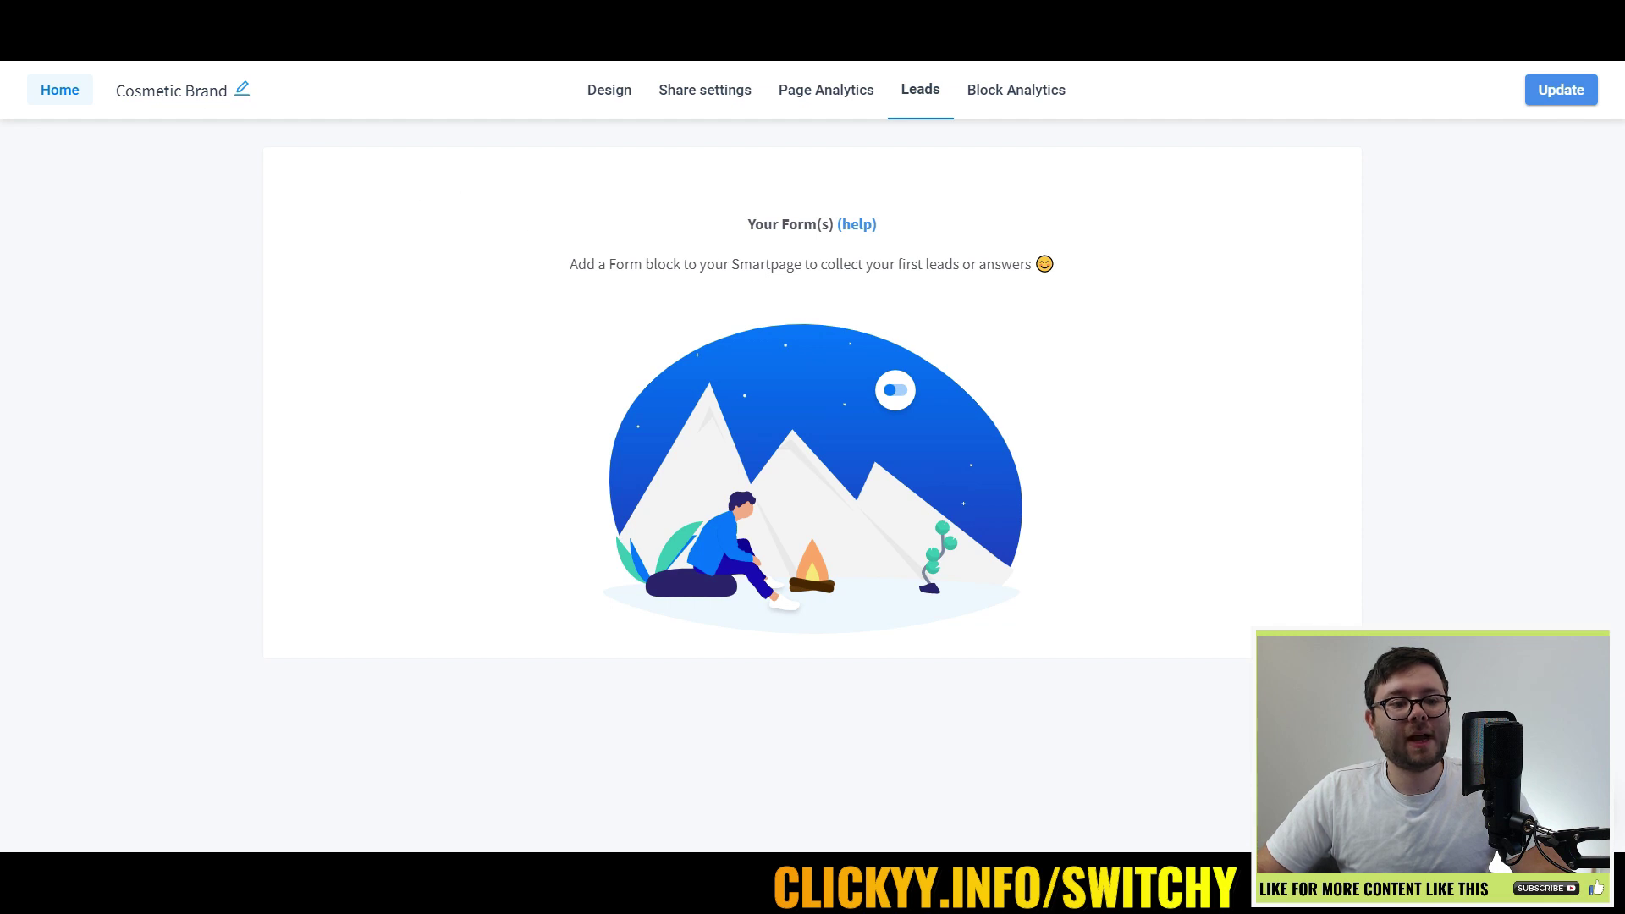
click(897, 100)
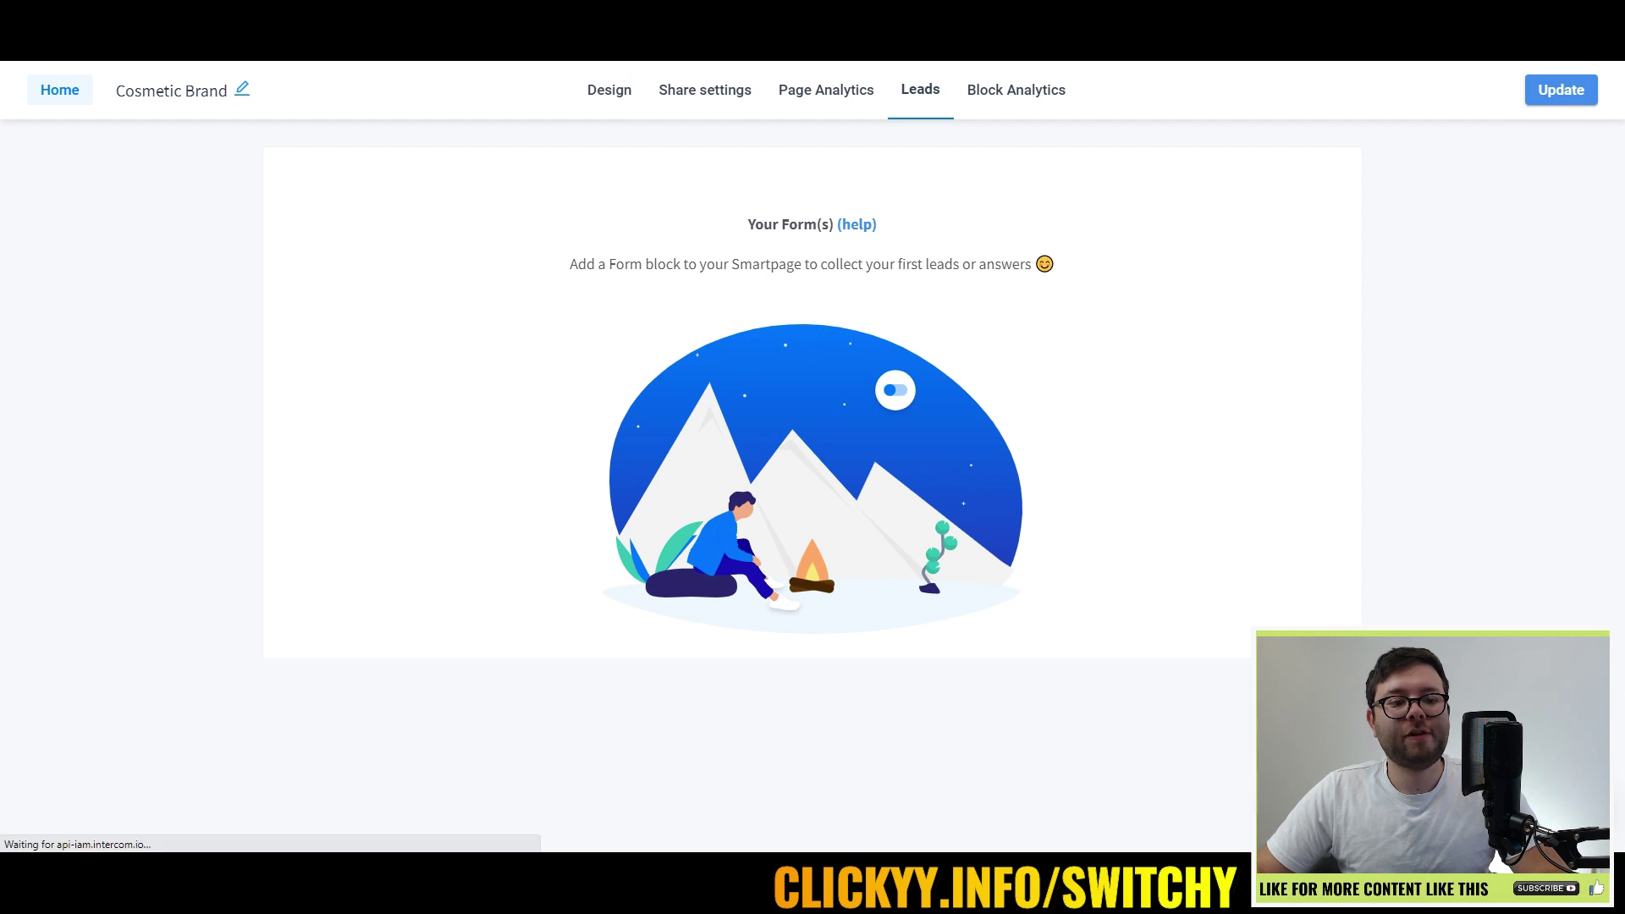
click(885, 111)
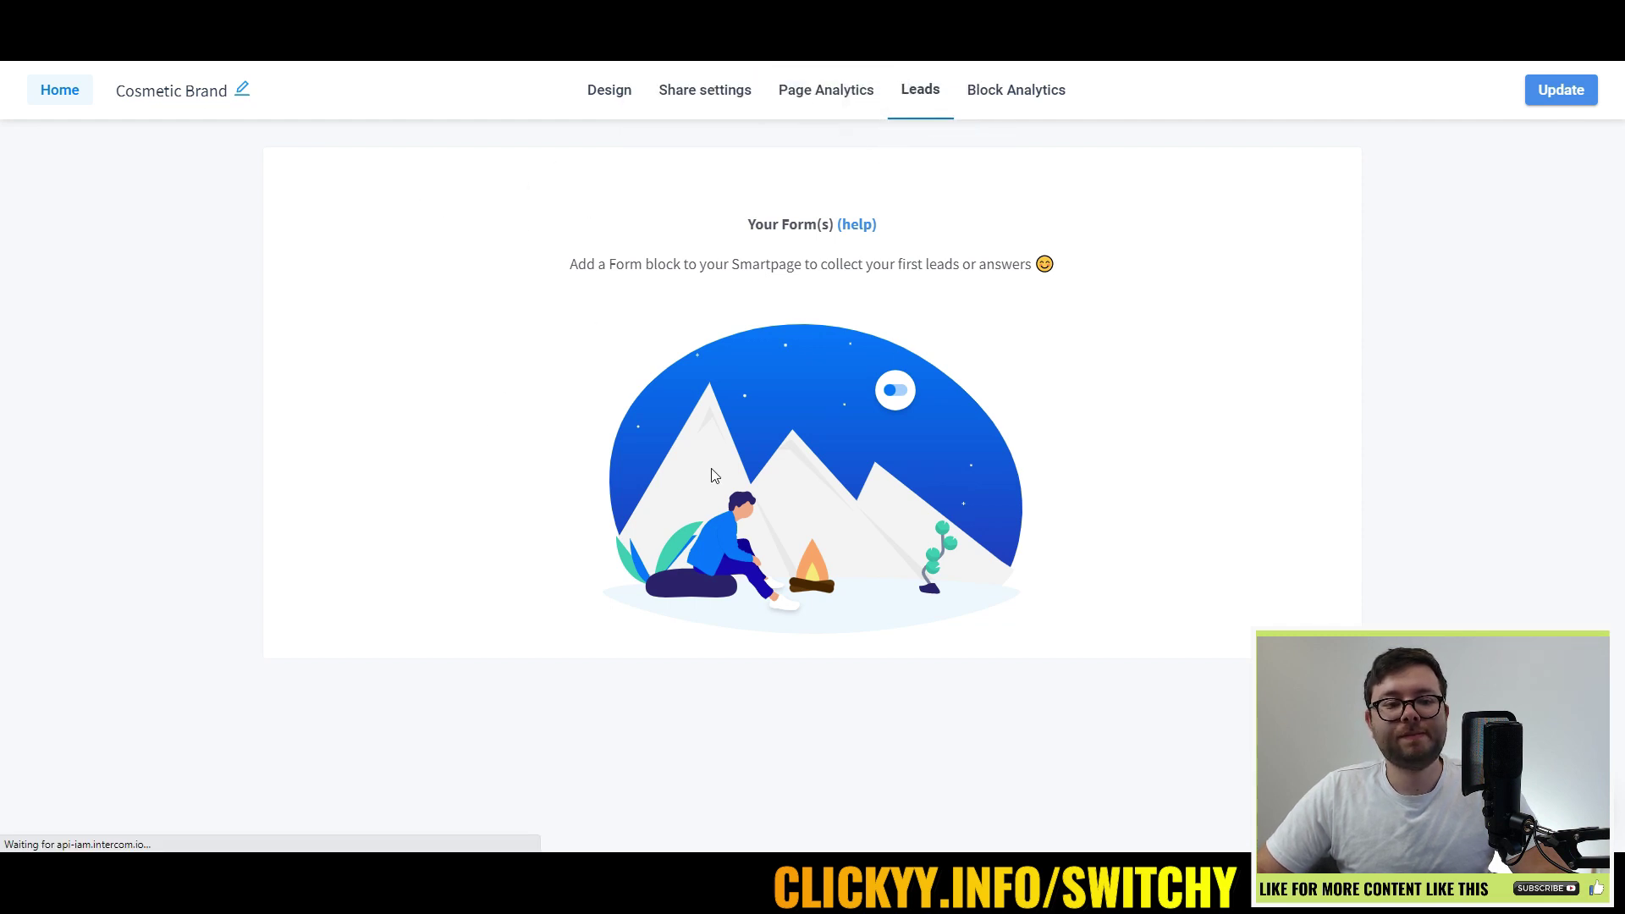
drag(316, 337, 857, 360)
click(900, 352)
click(723, 357)
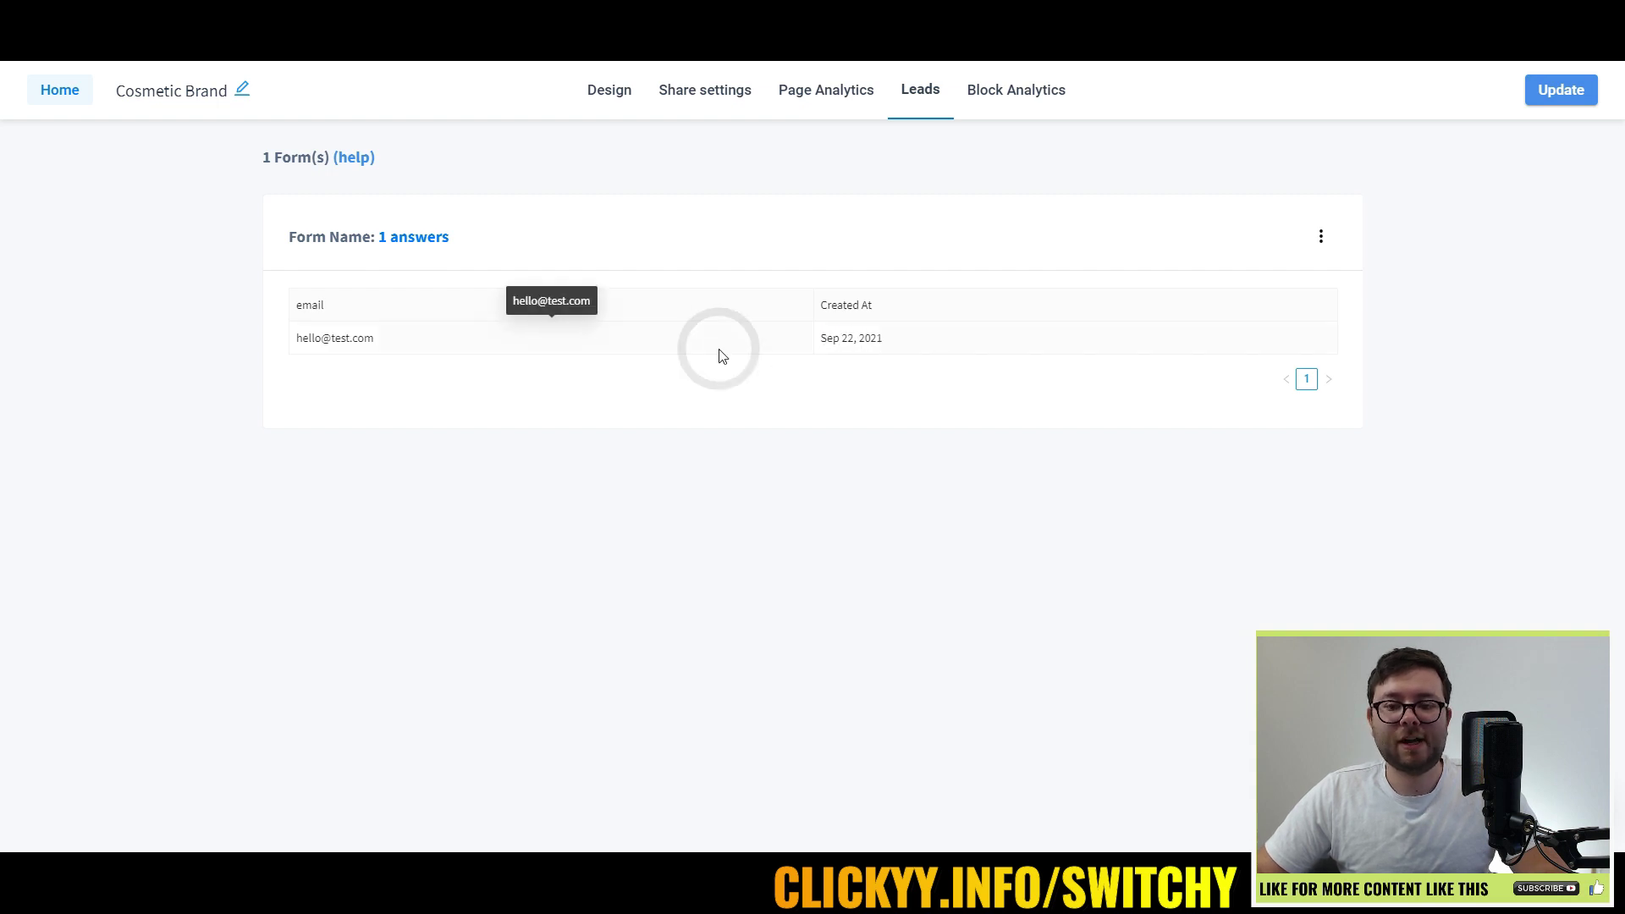
- Open Cosmetic Brand's block analytics and expand, then collapse, the Social block statistics
click(1022, 118)
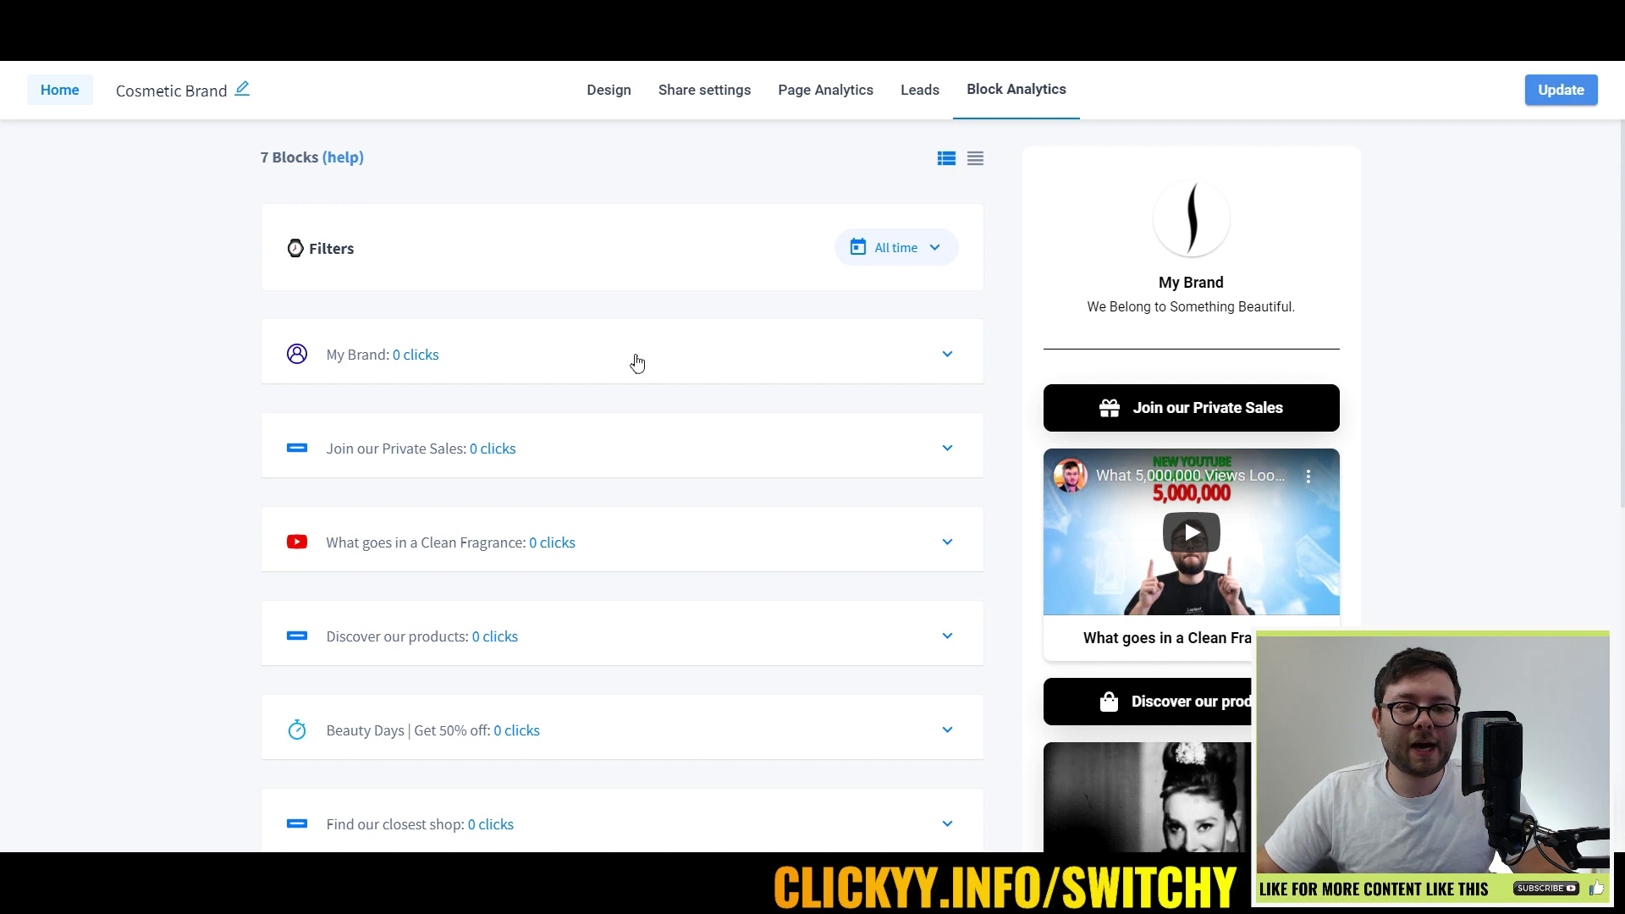
scroll(496, 377, down, 1)
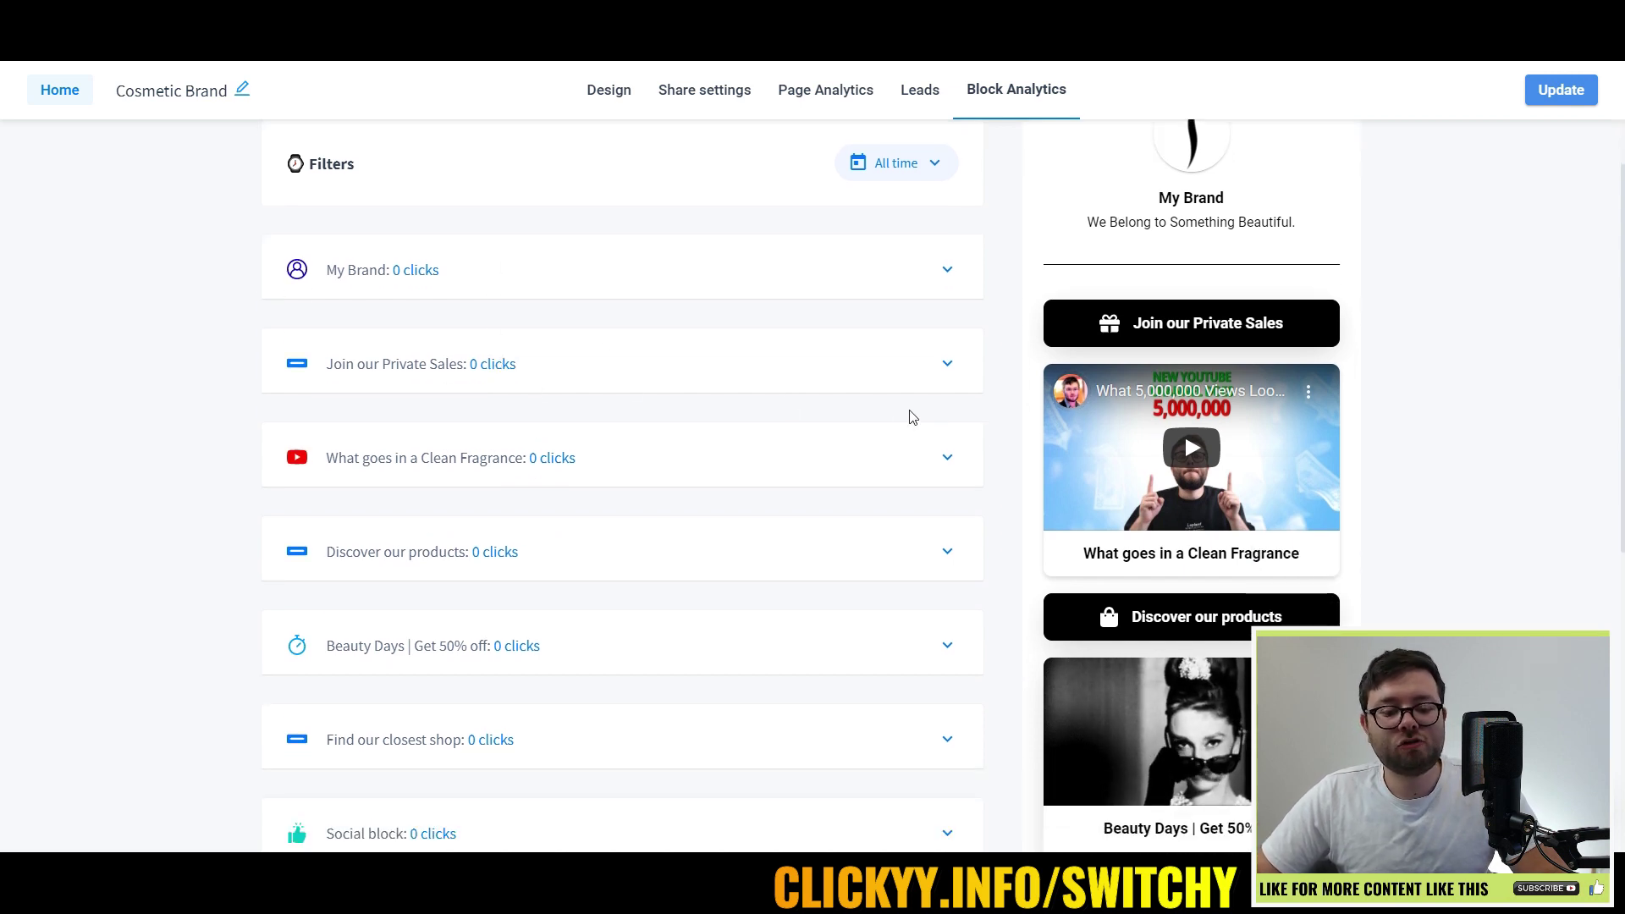
scroll(544, 319, down, 4)
scroll(762, 546, up, 1)
click(785, 567)
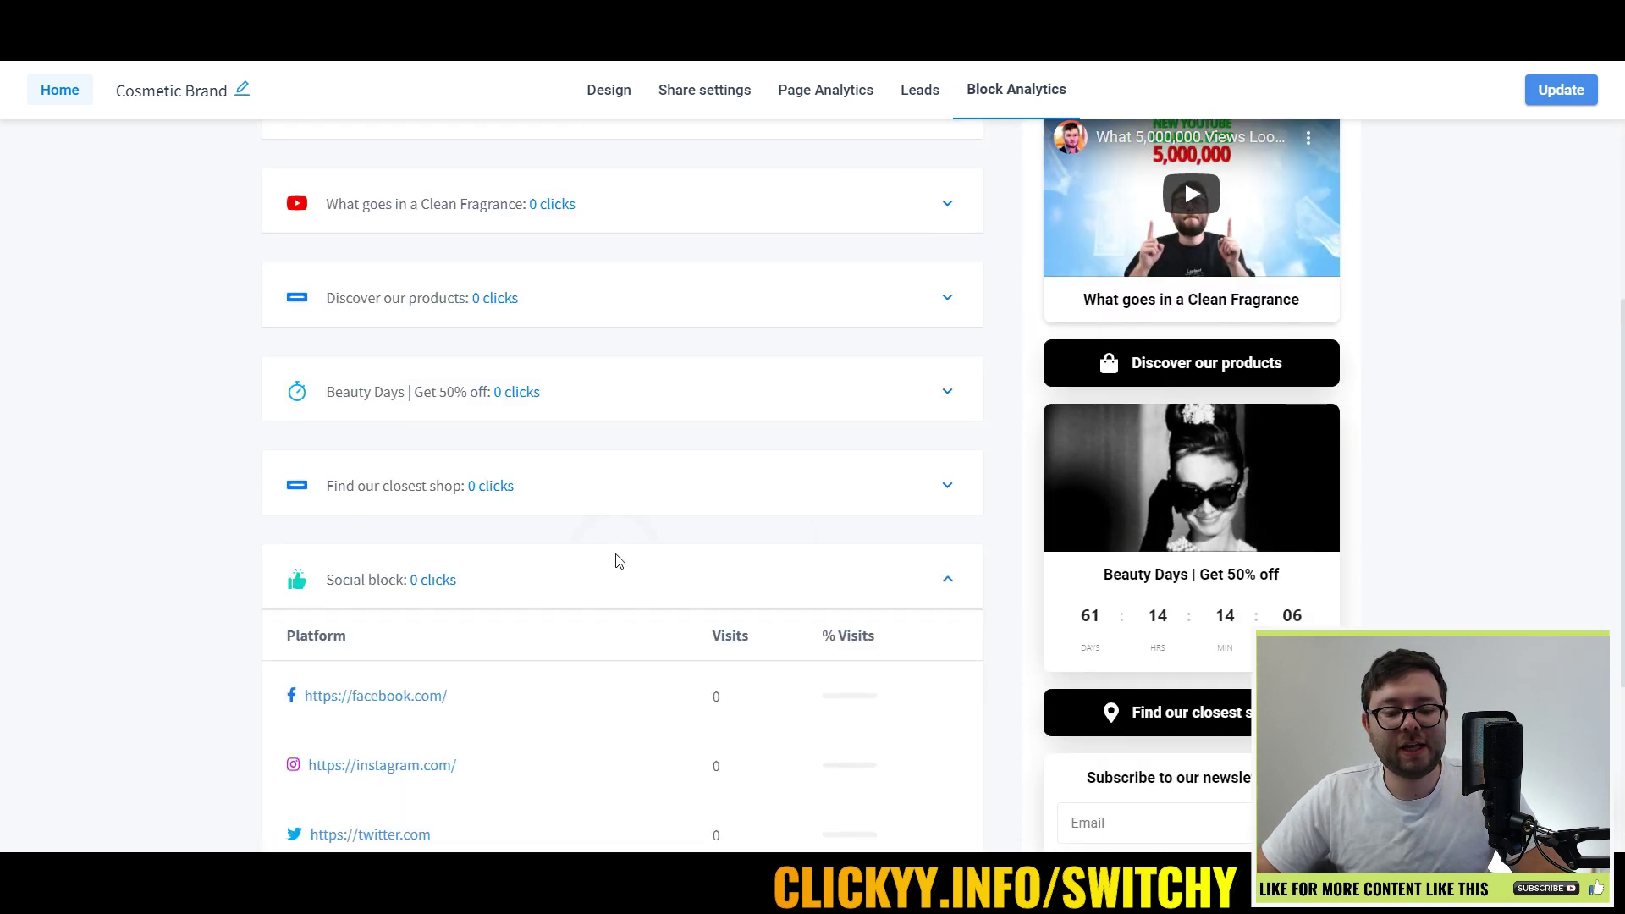
scroll(581, 544, down, 2)
scroll(1225, 499, up, 1)
click(678, 428)
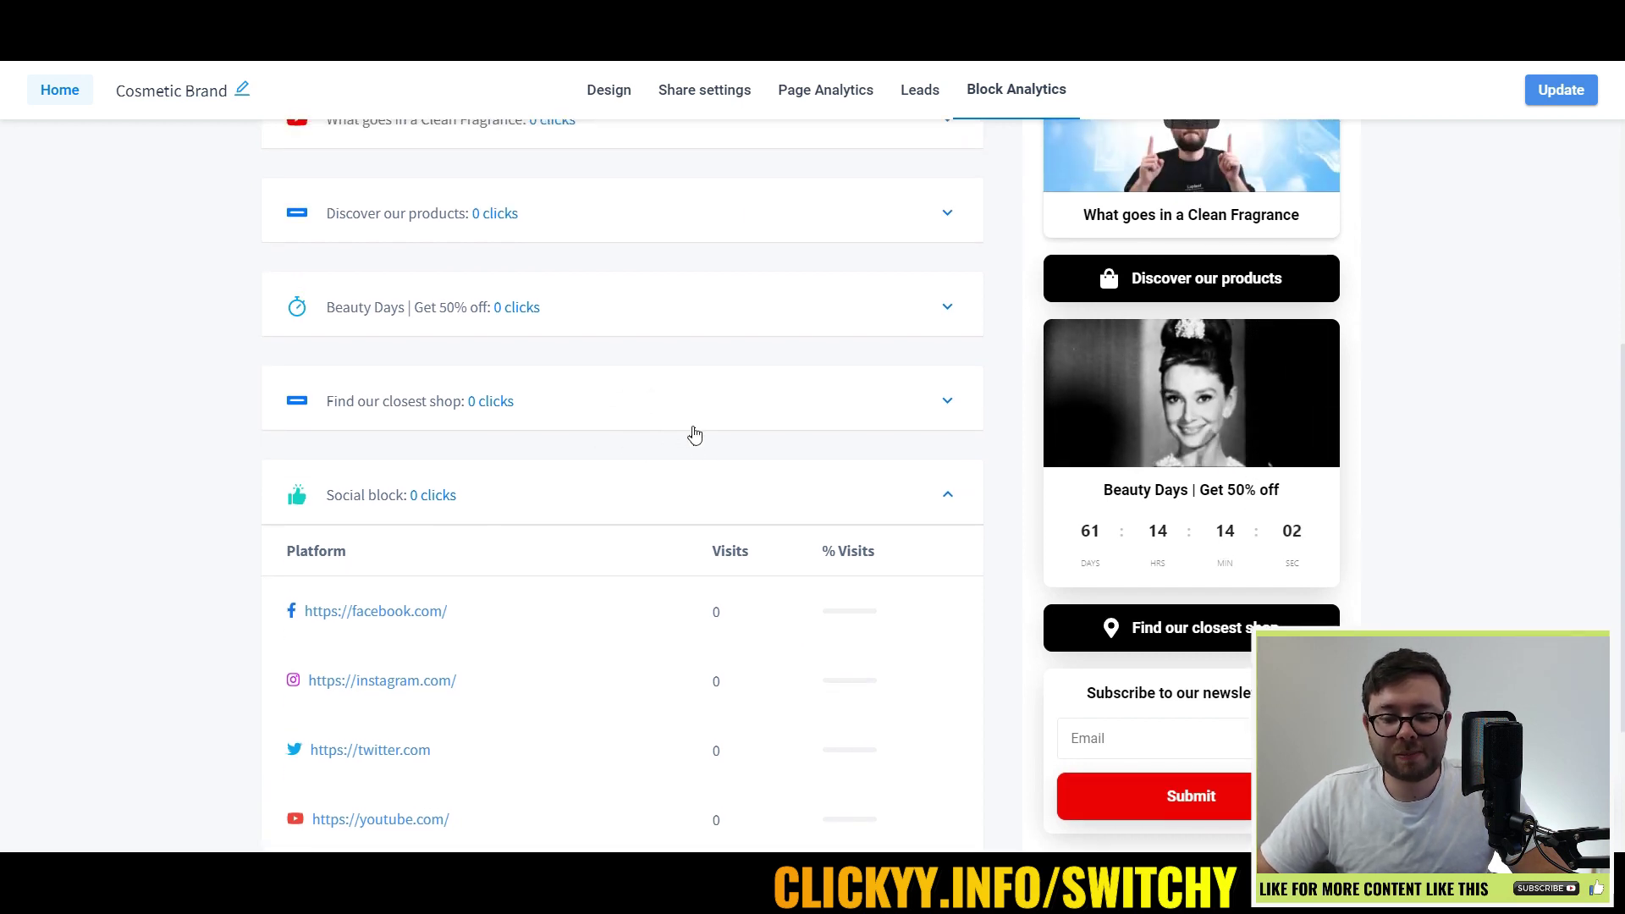
click(439, 464)
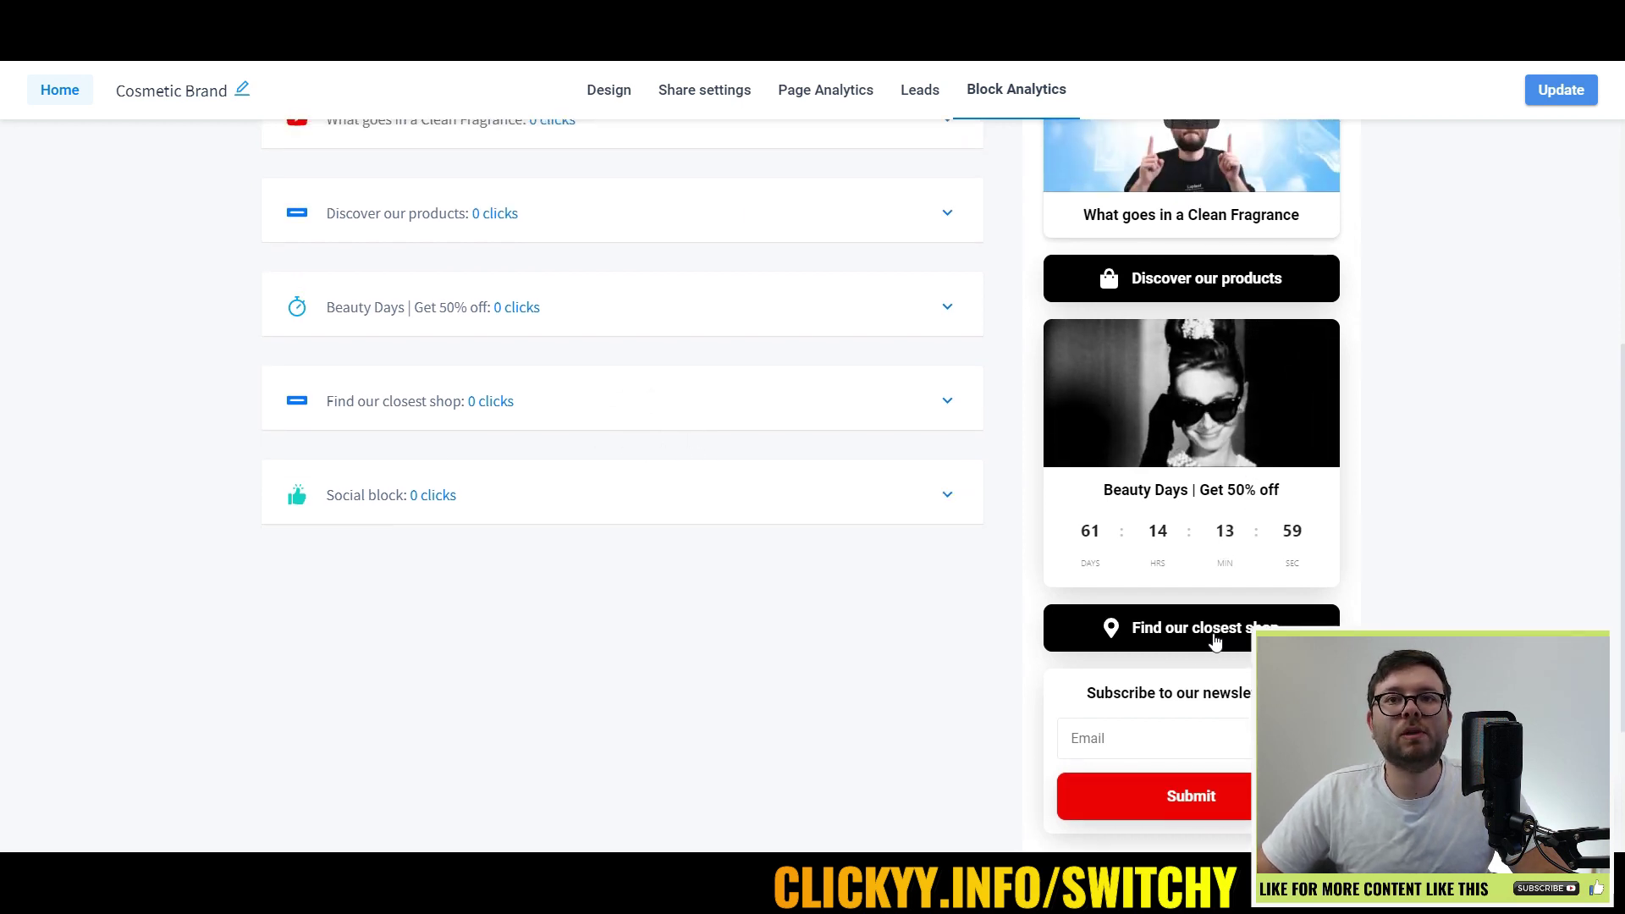
- Expand the 'Find our closest shop' click details, switch to the full-width list, then restore the preview
scroll(1151, 593, down, 1)
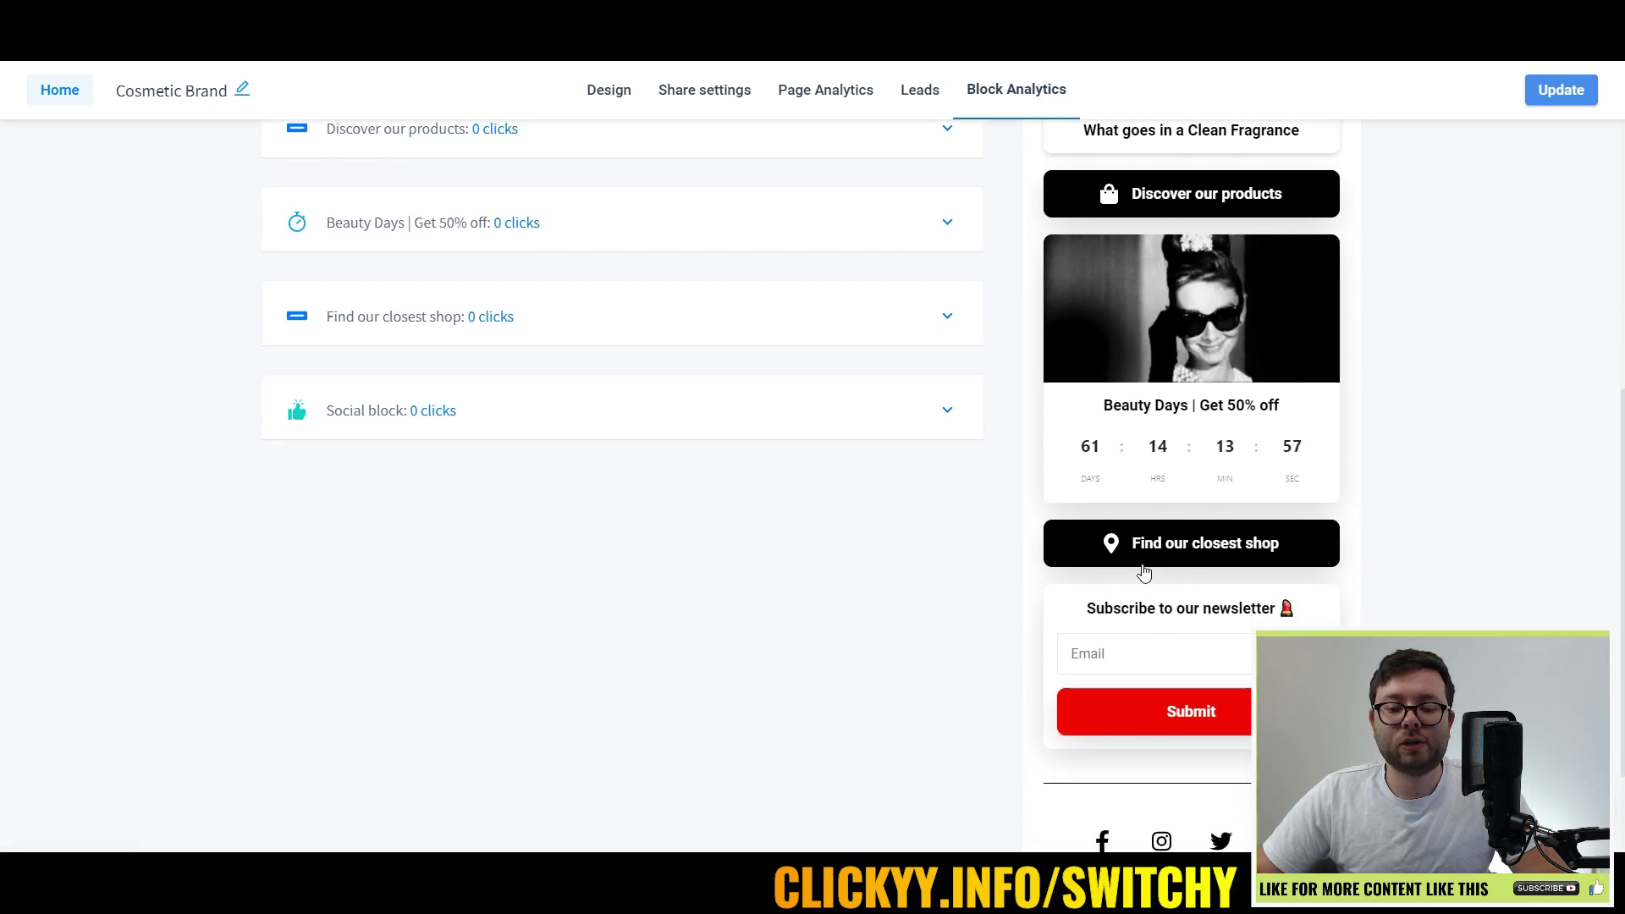
click(546, 317)
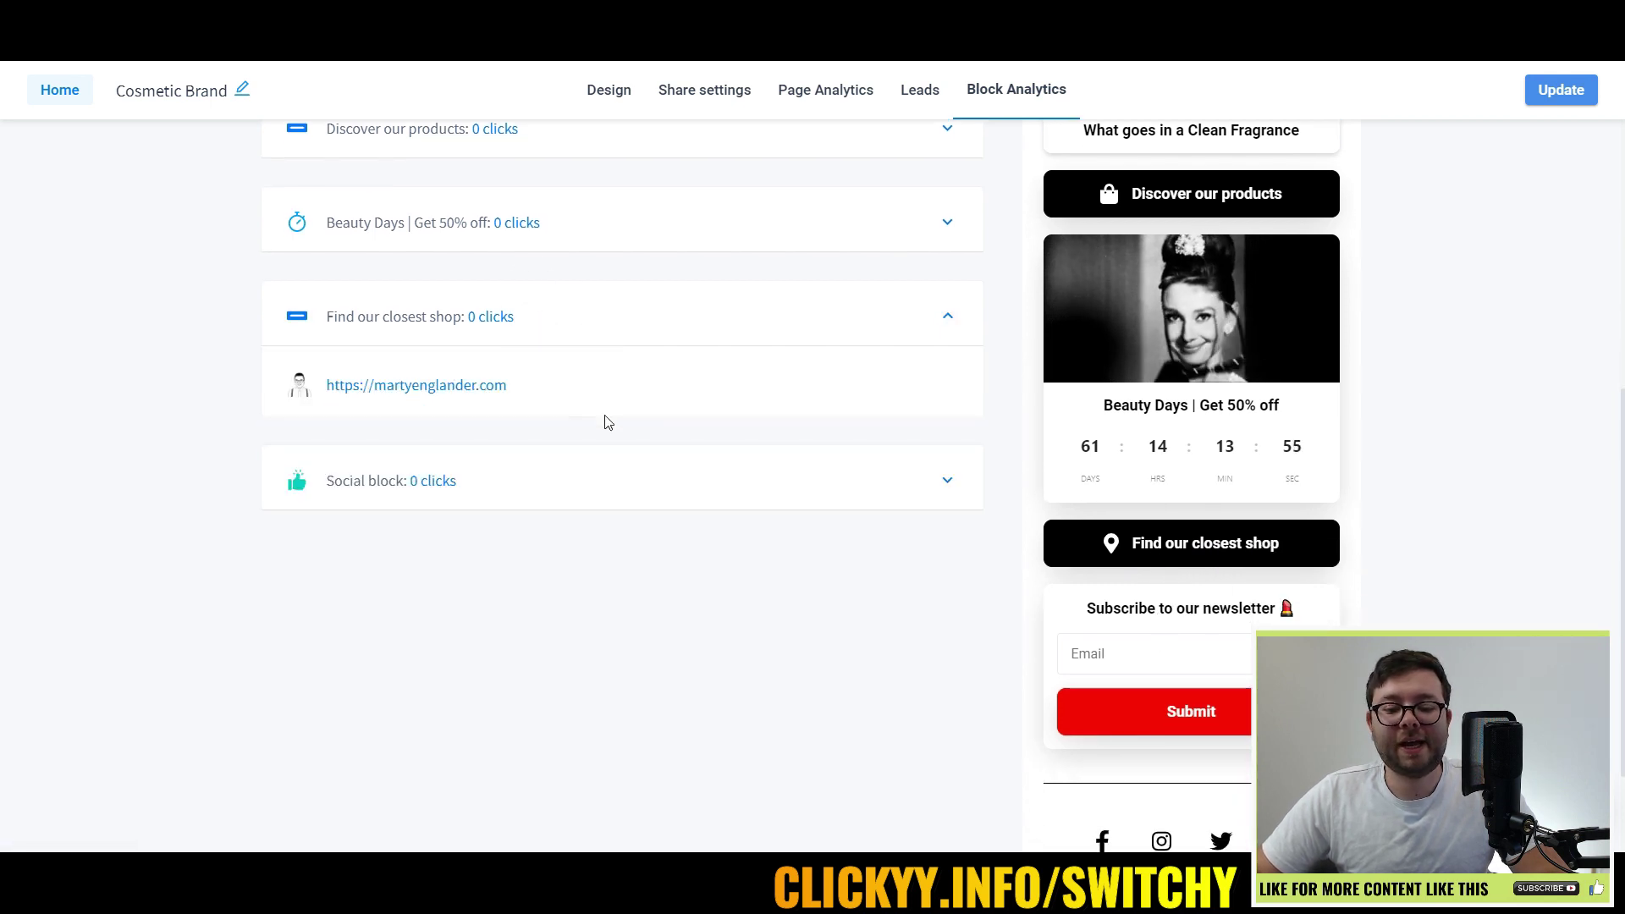
scroll(935, 312, up, 6)
click(971, 161)
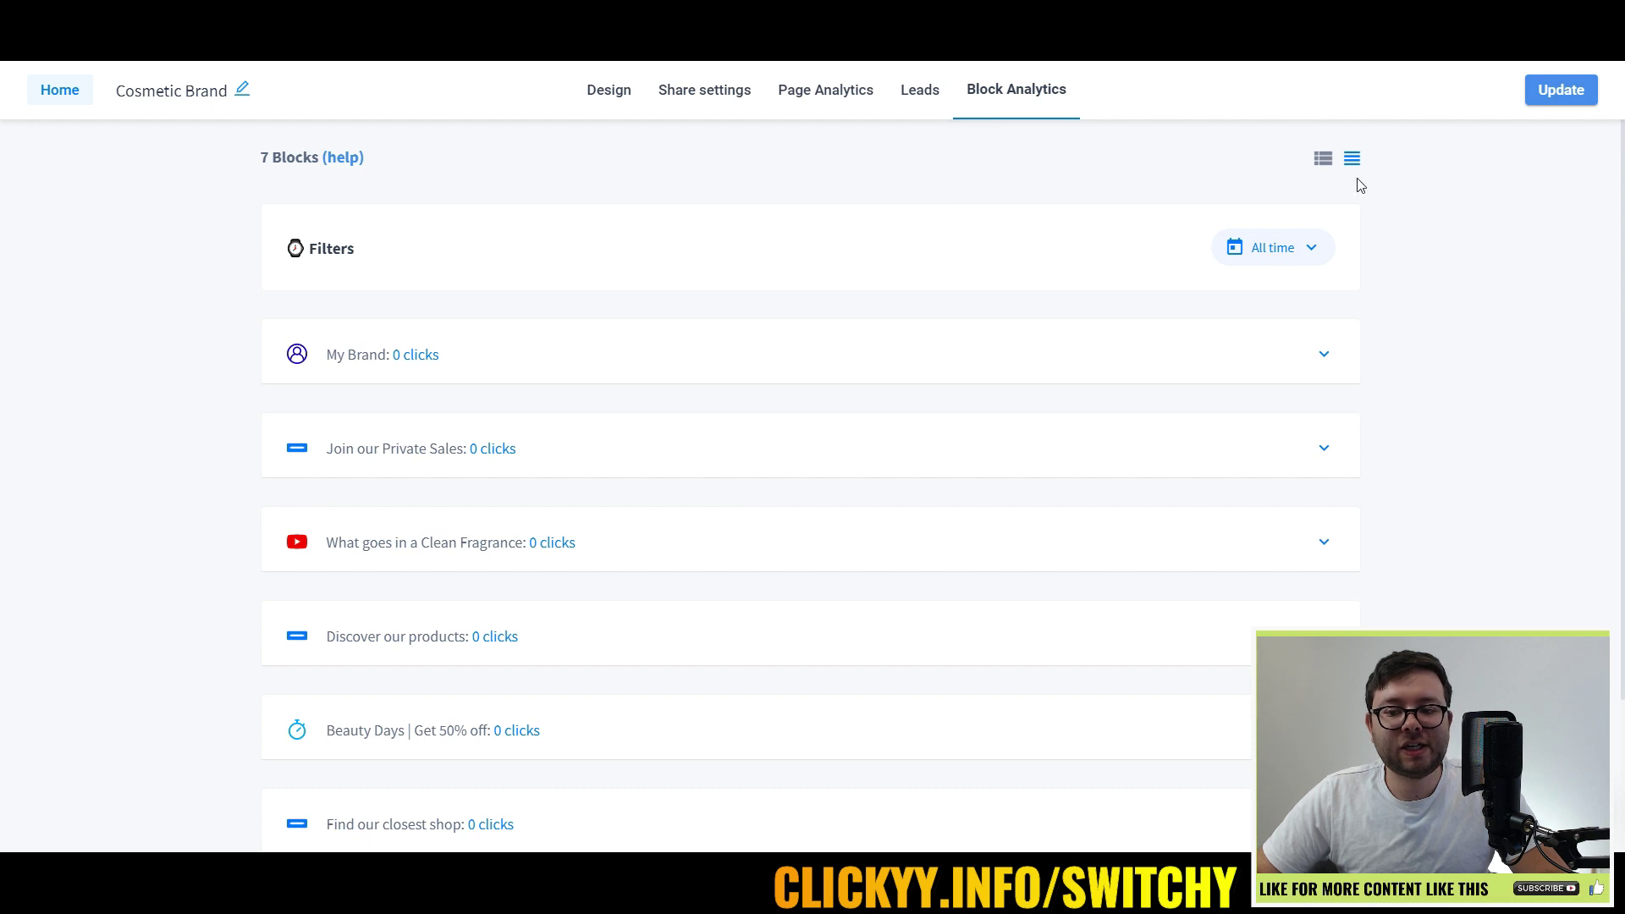
click(1326, 160)
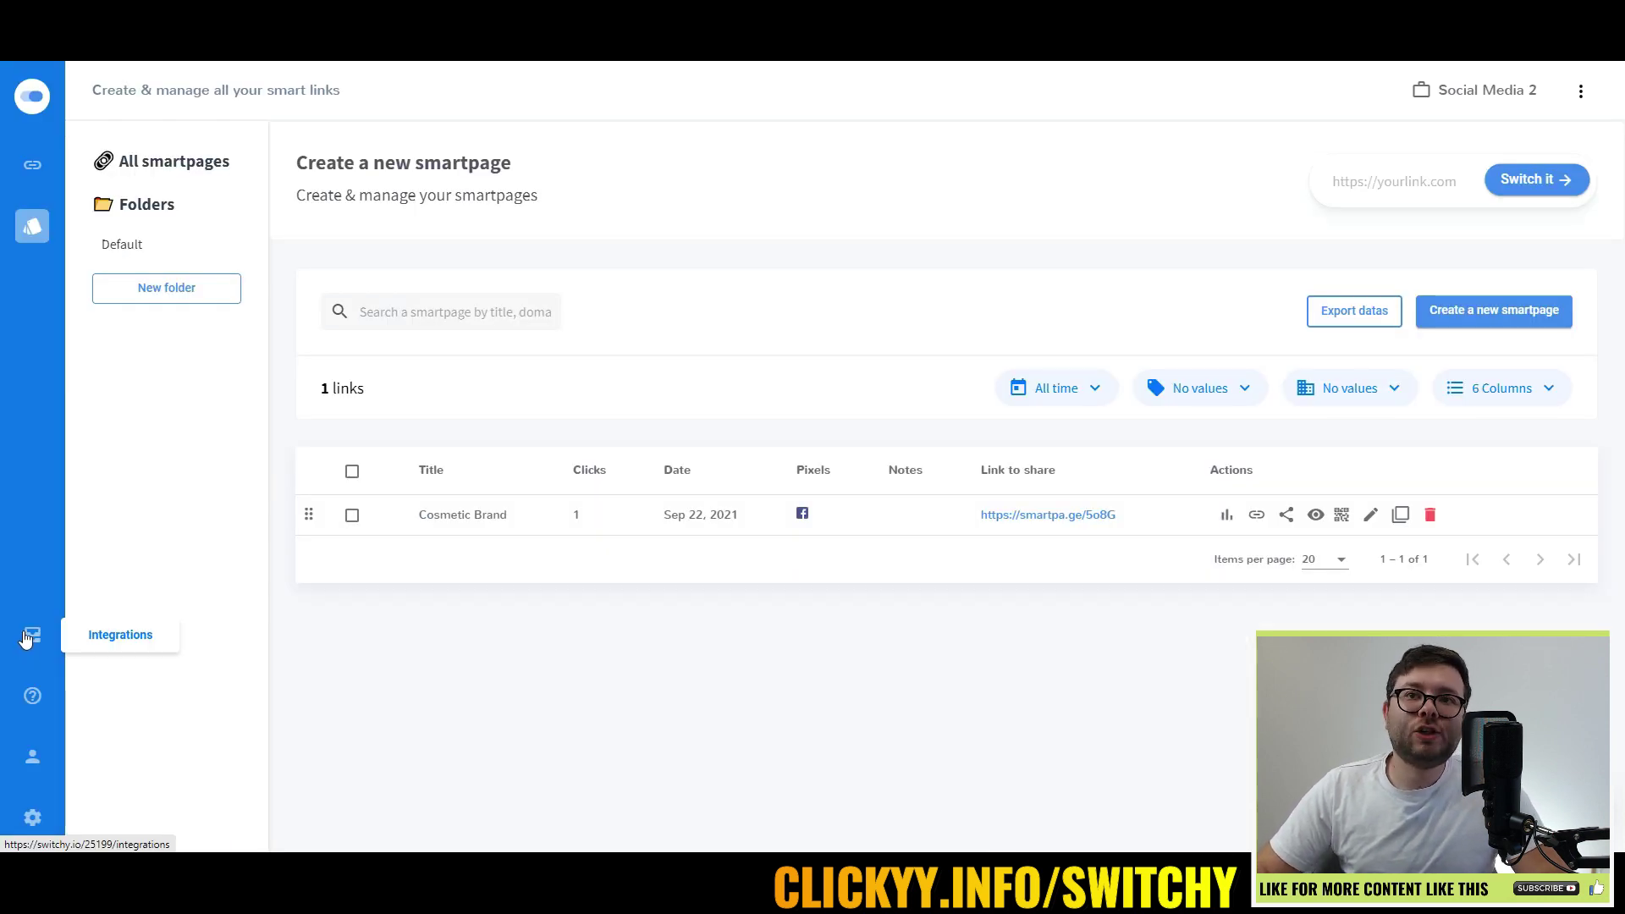
- Browse the deep link Integrations by Social Media, E-commerce and Video categories
click(29, 634)
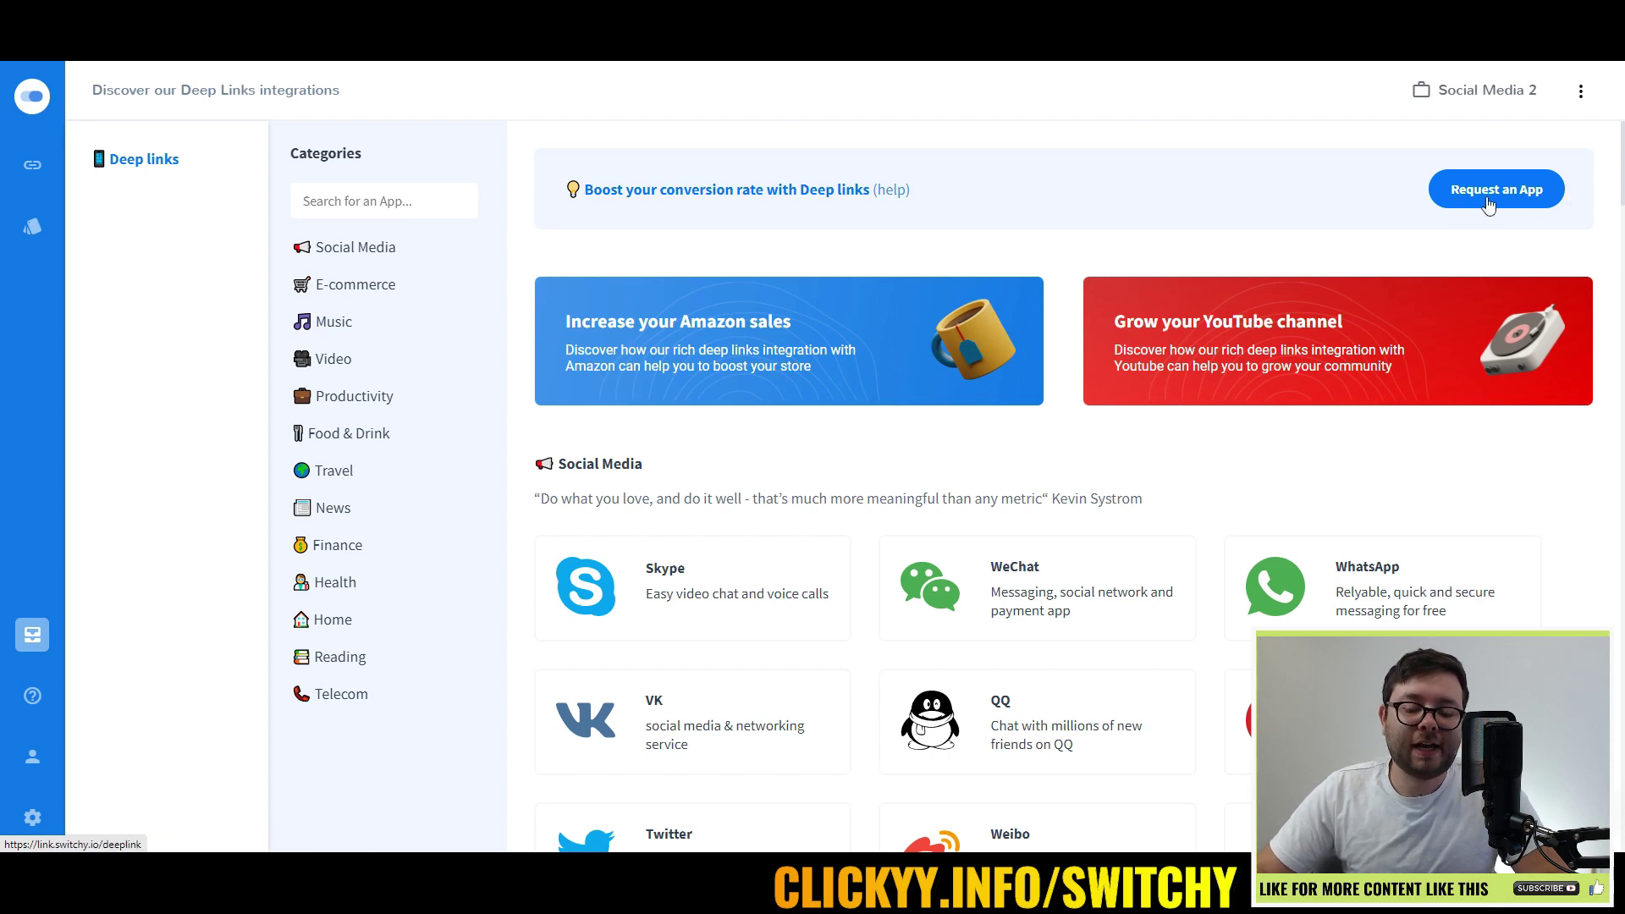
scroll(1511, 273, down, 6)
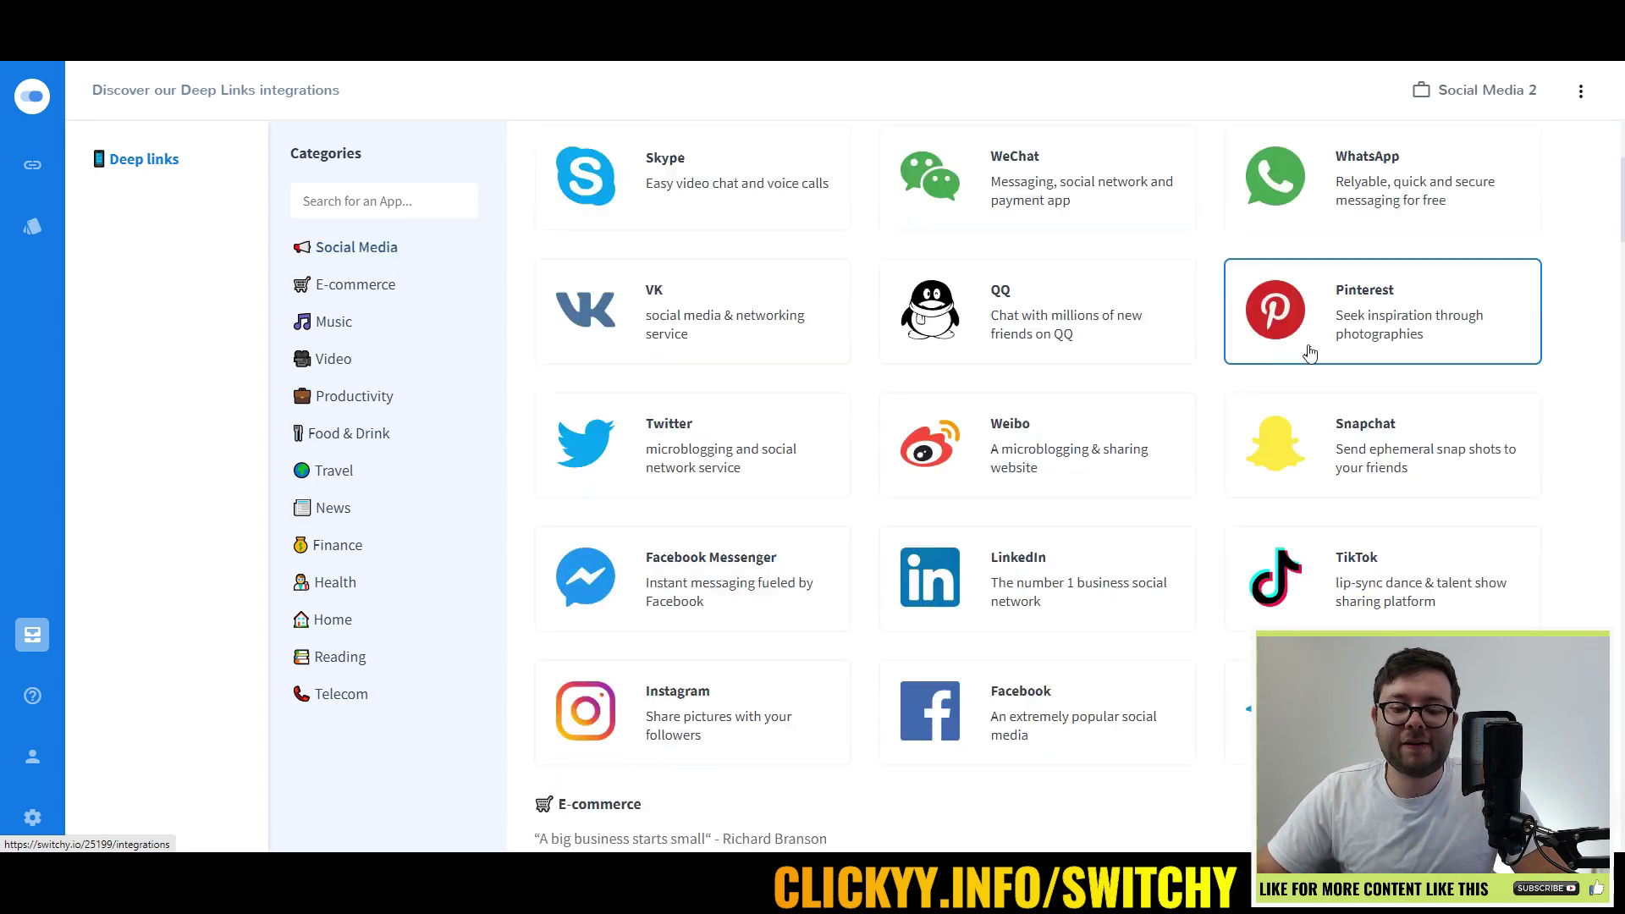
click(330, 247)
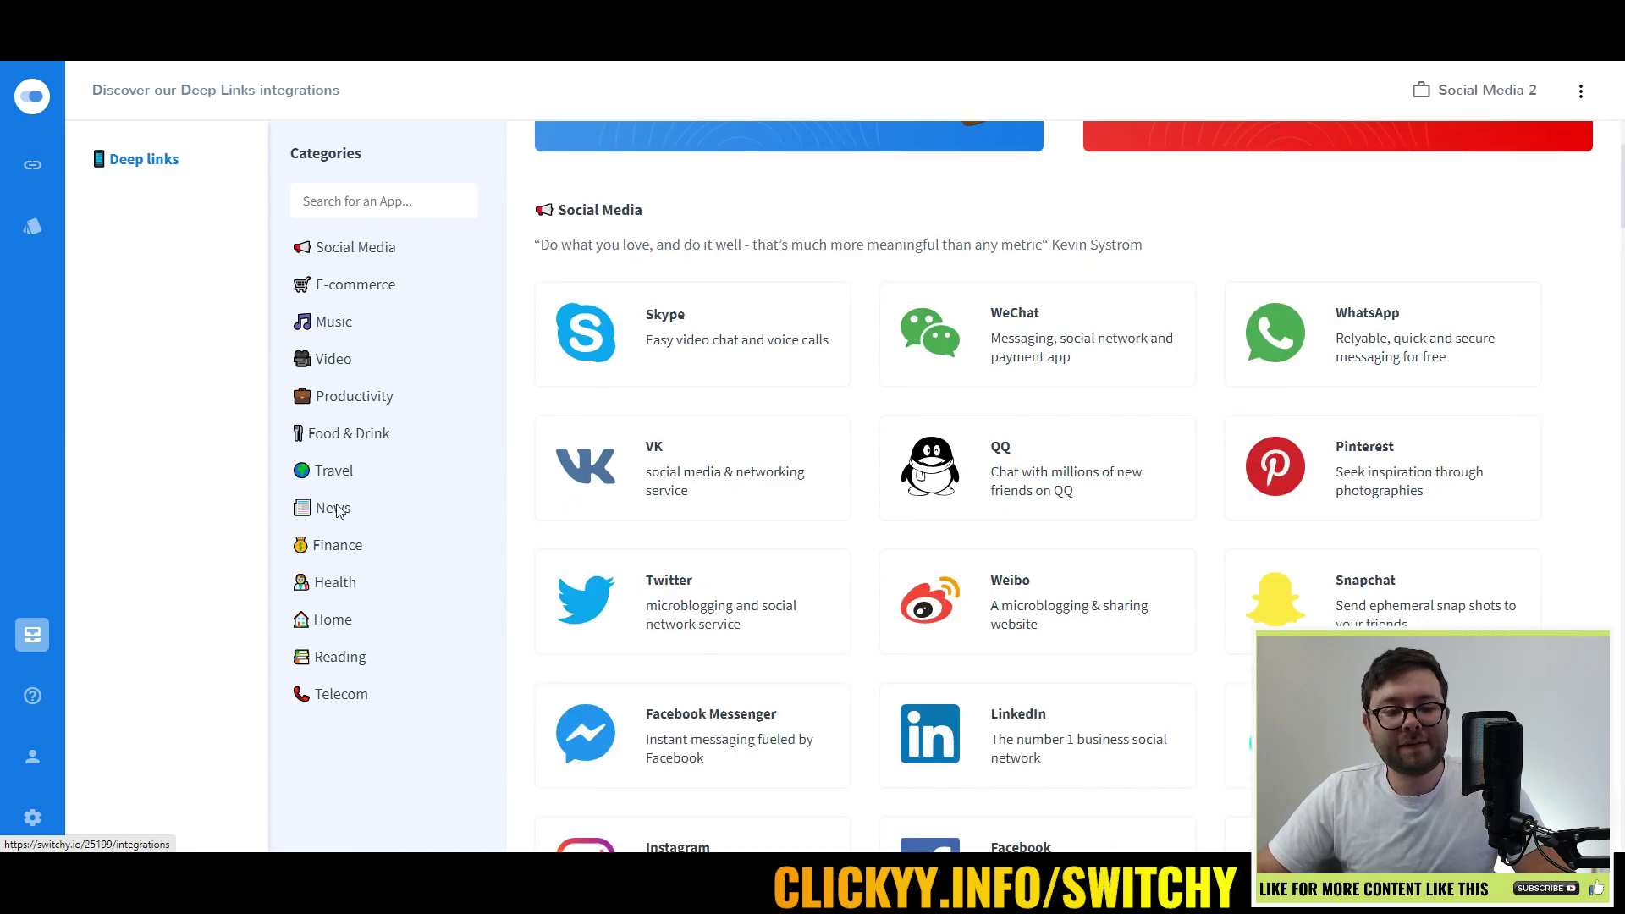
click(352, 287)
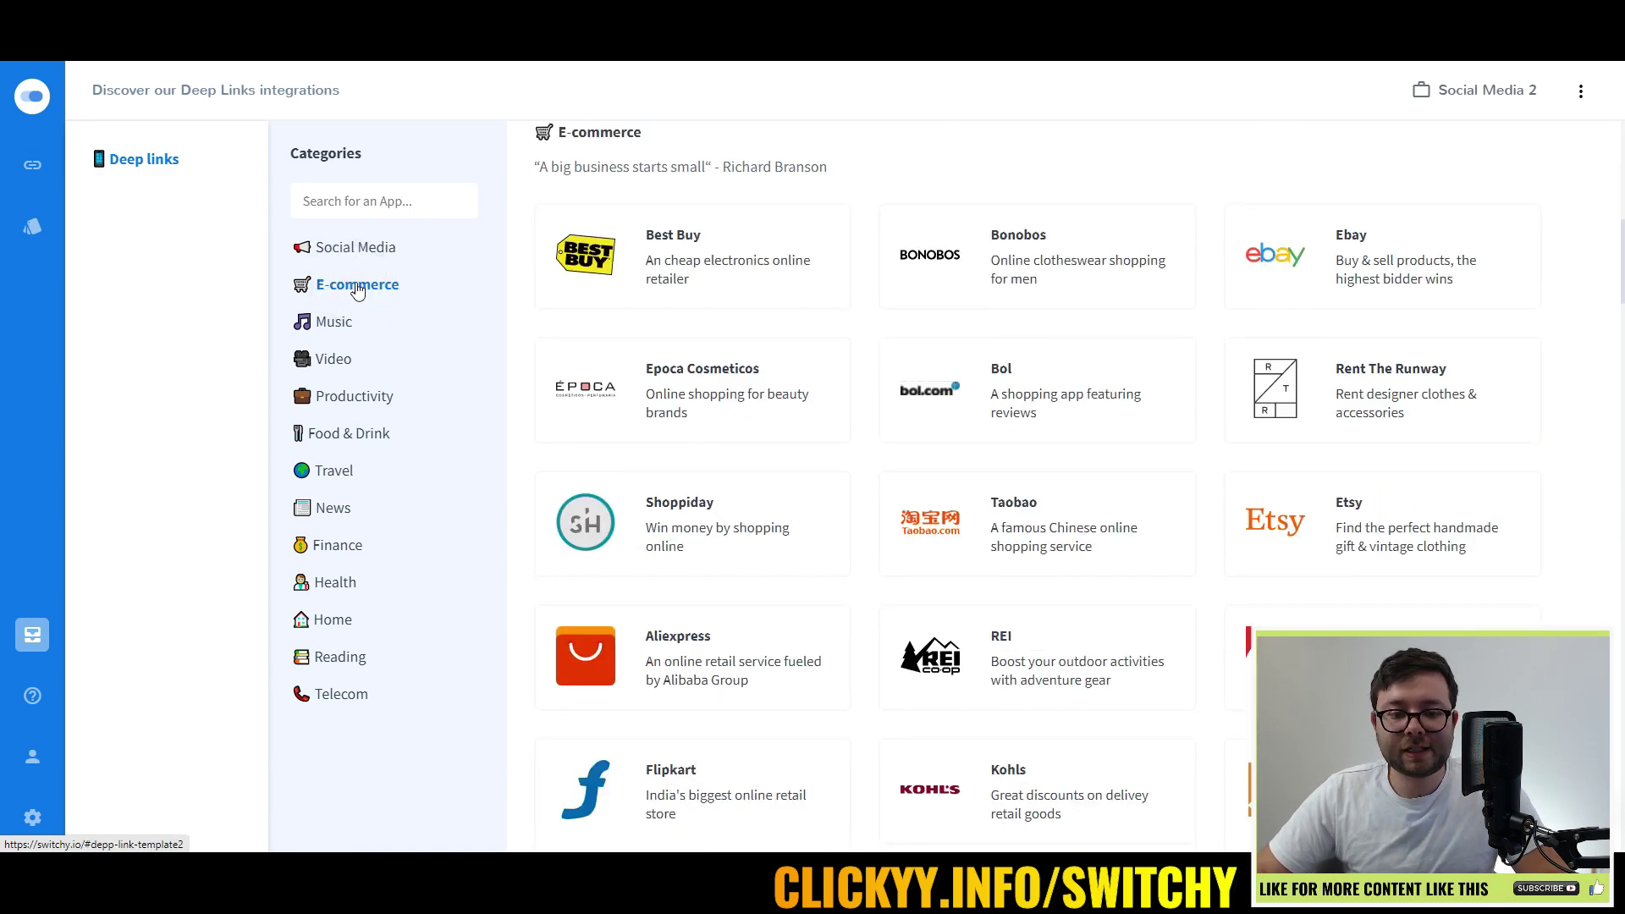
scroll(1465, 207, down, 4)
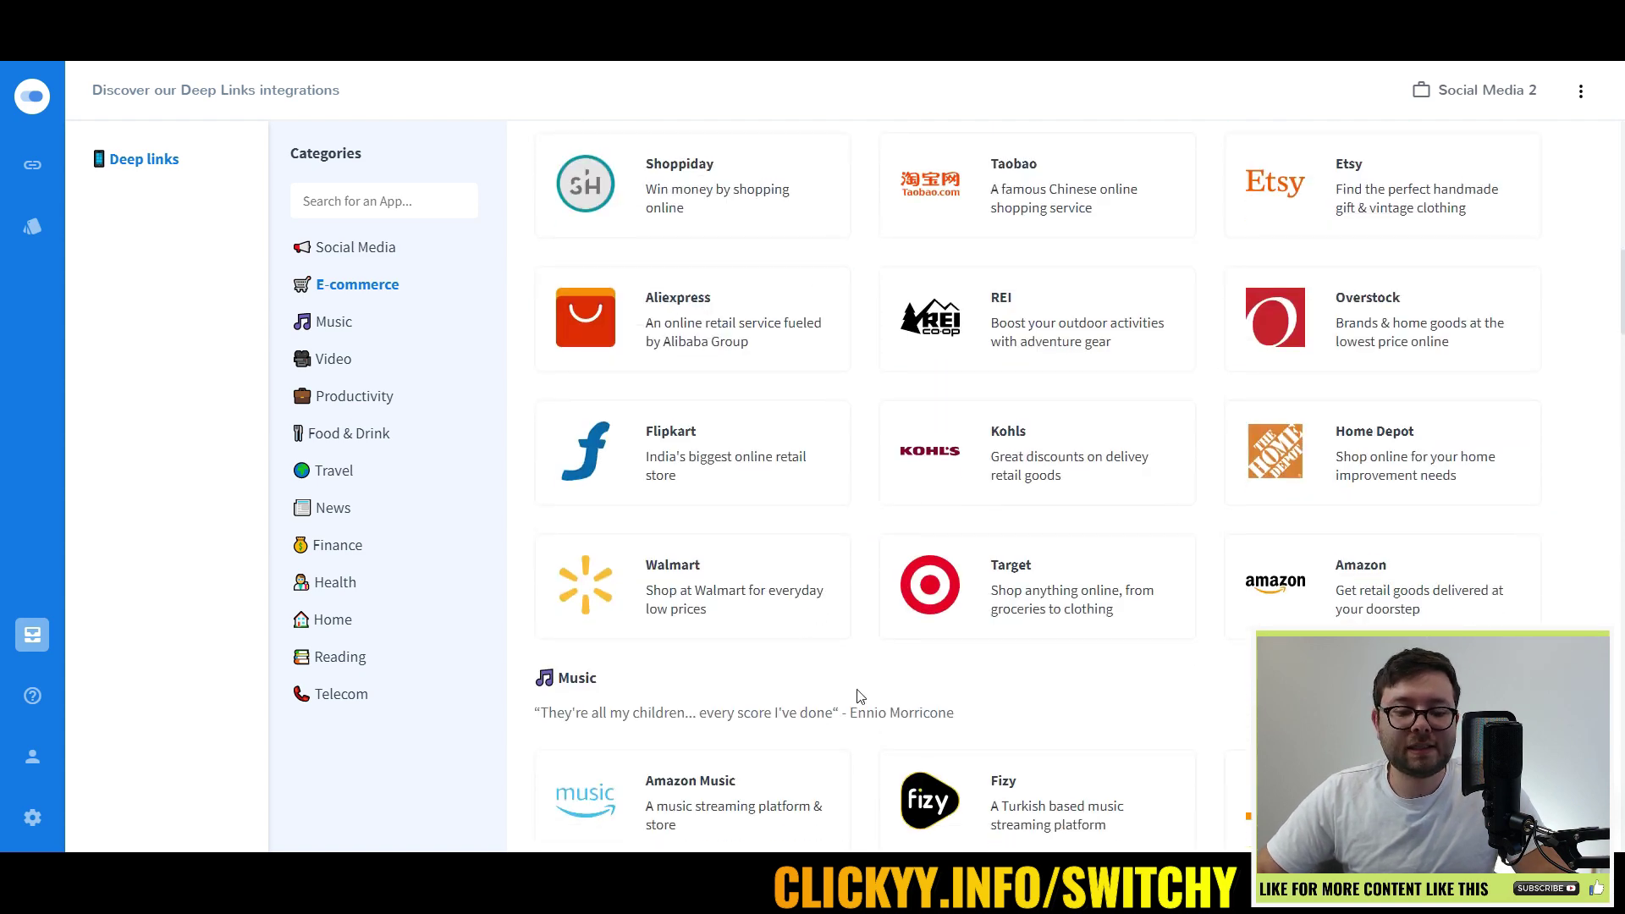
click(345, 364)
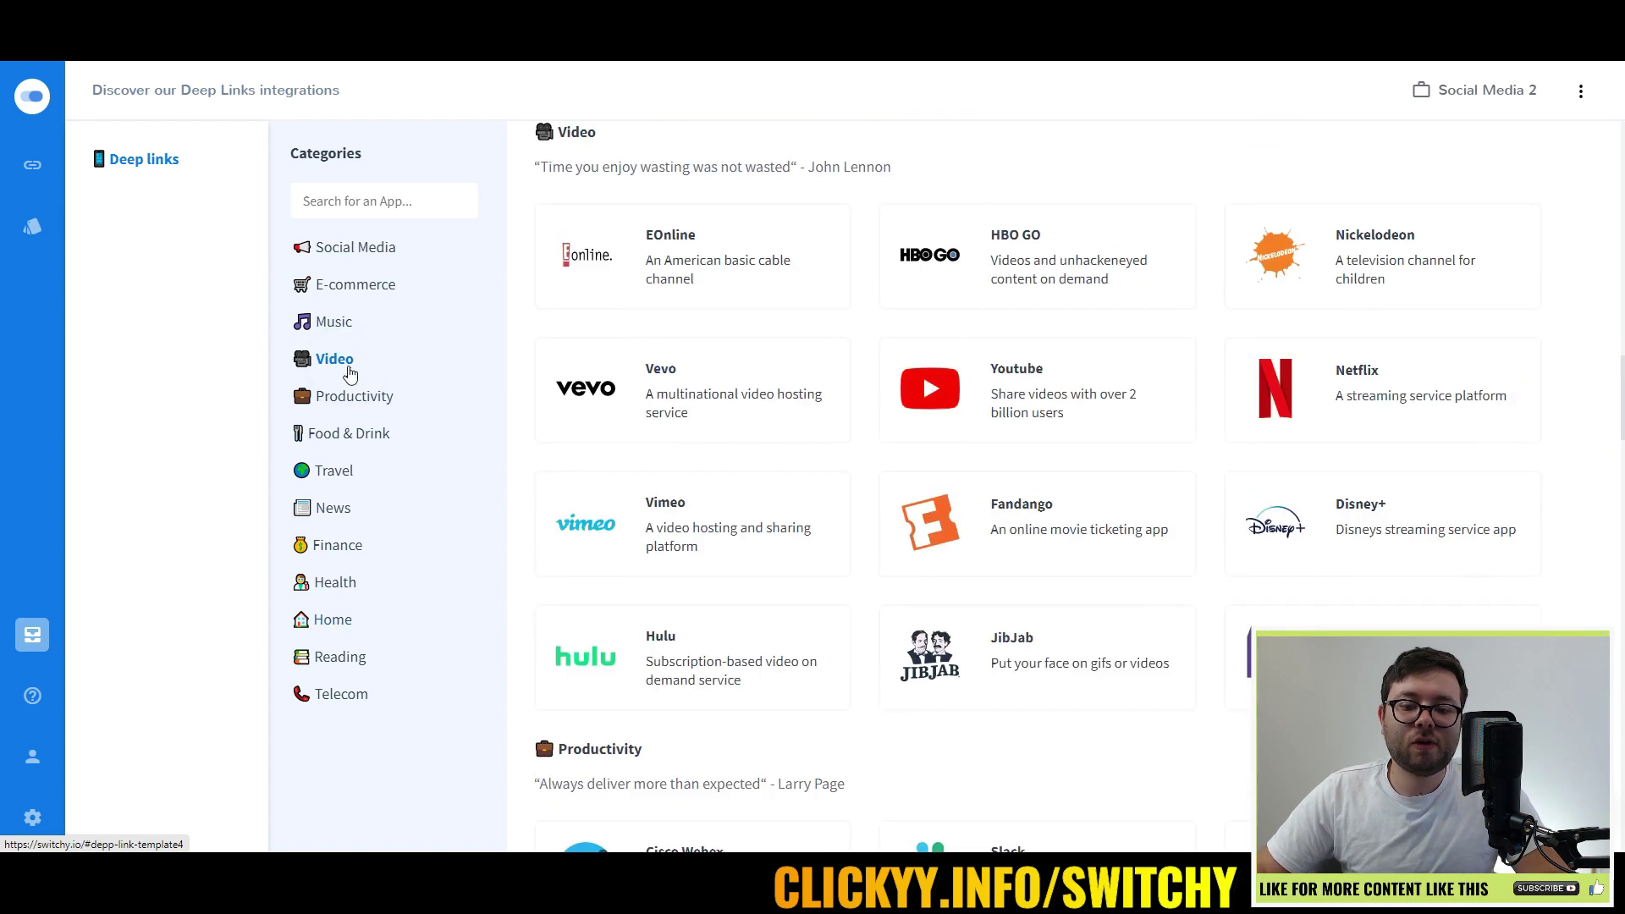
- Open the Youtube integration and compare its Live Stream, Profile and Channel link formats
click(1018, 395)
scroll(717, 515, down, 1)
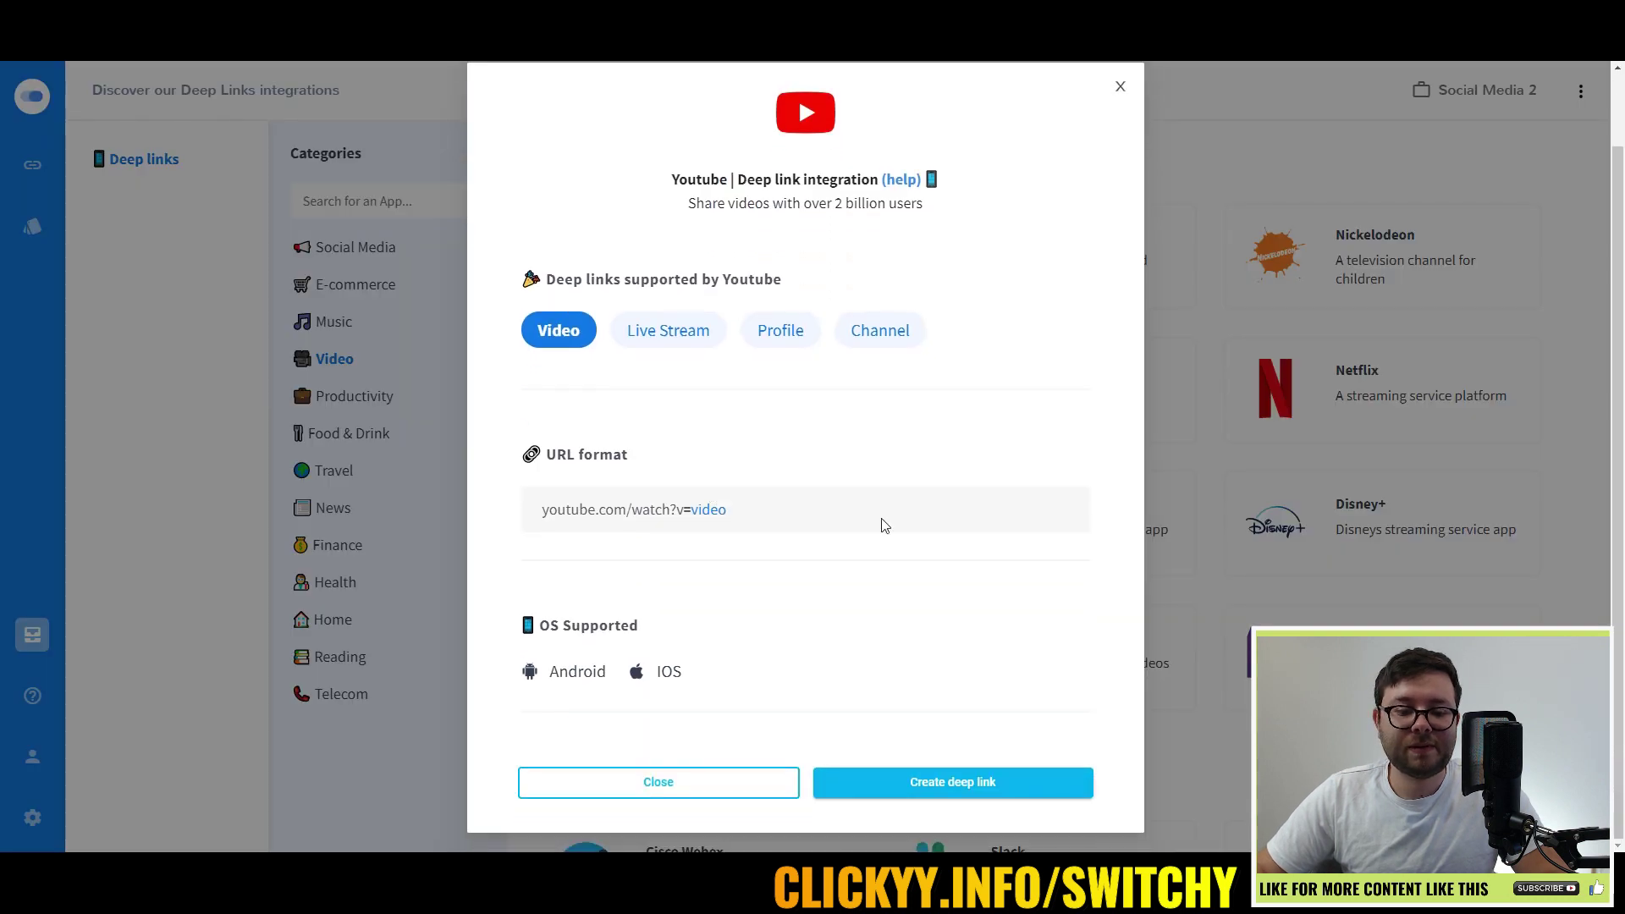
click(689, 339)
click(805, 328)
click(885, 328)
click(765, 328)
click(664, 339)
- Choose the Video deep link type and create the YouTube deep link
click(557, 333)
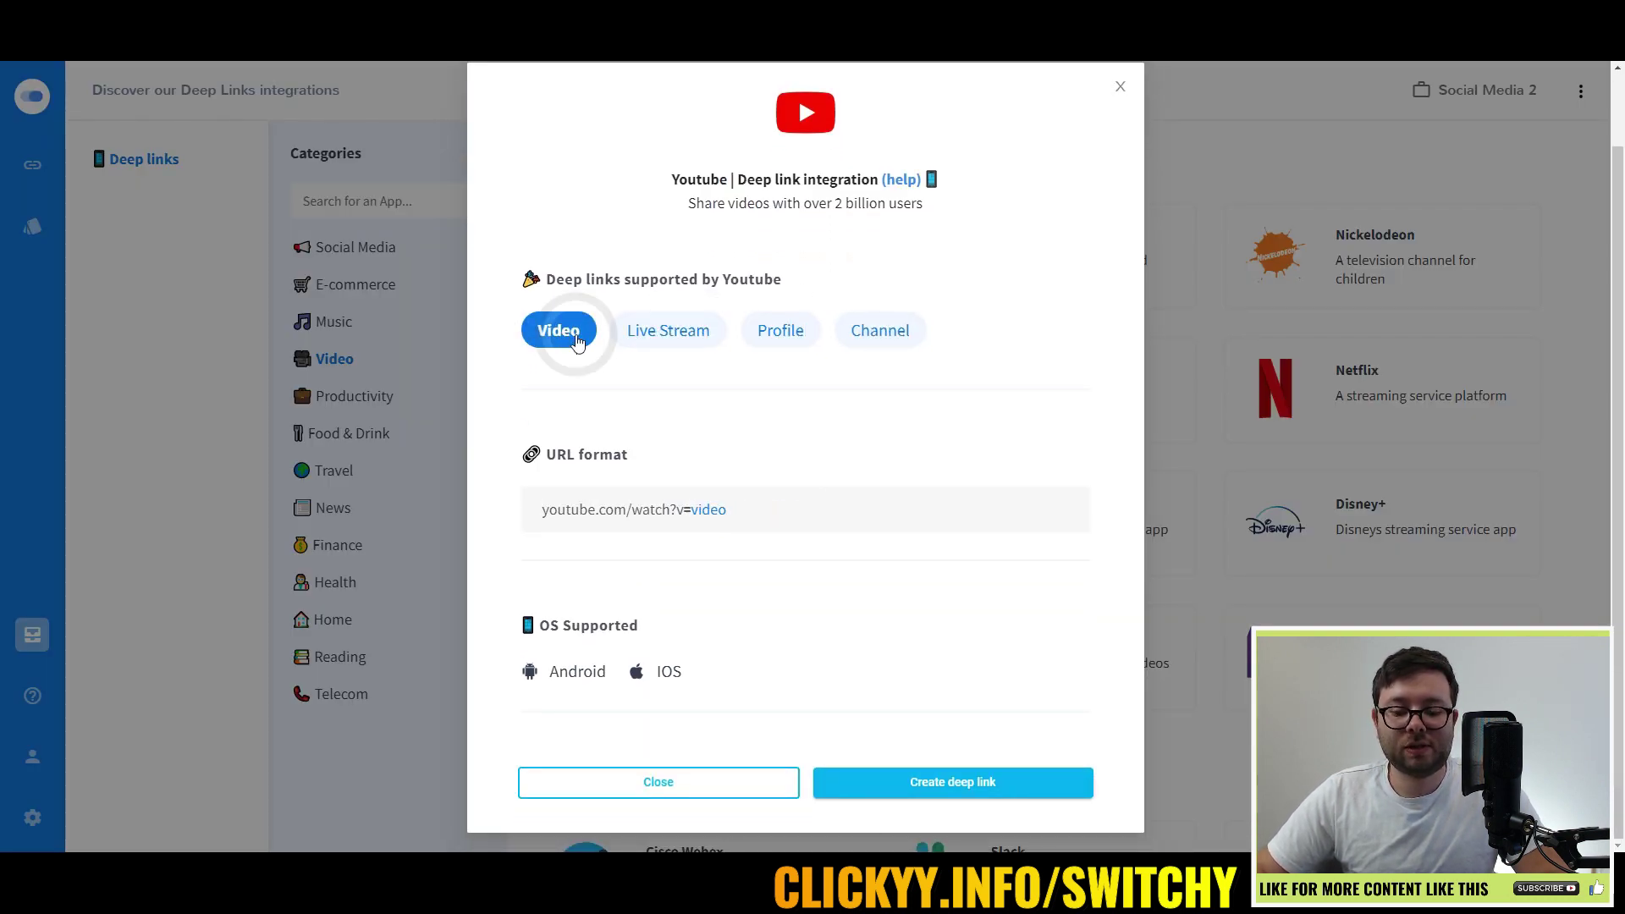
click(1022, 793)
scroll(935, 482, down, 4)
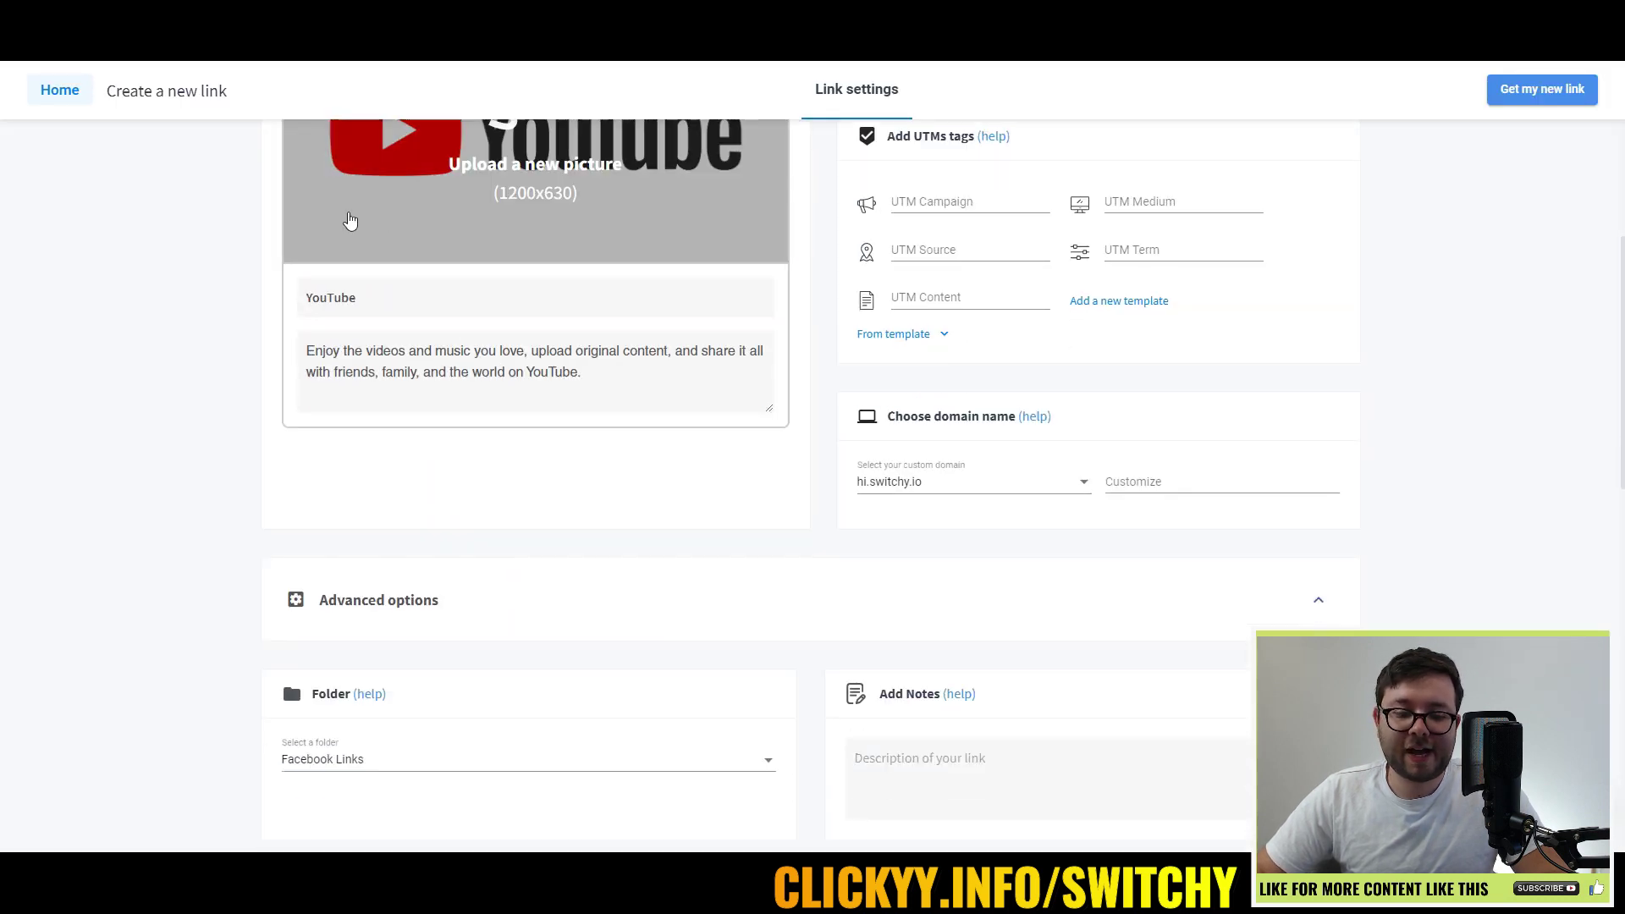
scroll(395, 220, up, 4)
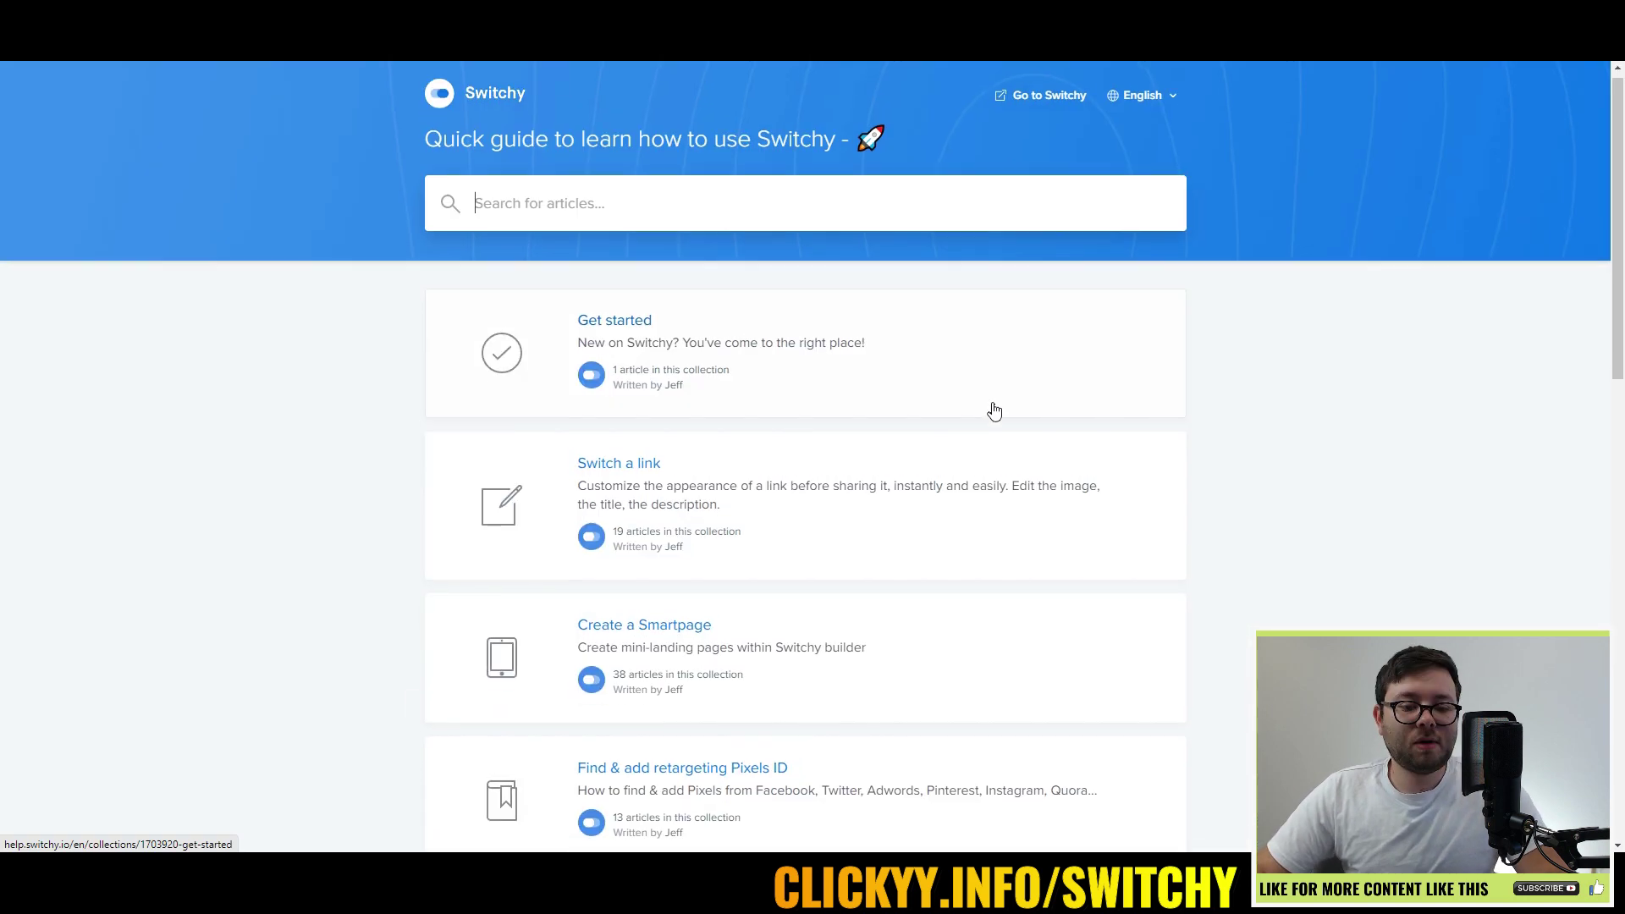
- Open the Set Custom Domain help collection and its 'Custom your own subdomain (recommended)' article
scroll(994, 410, down, 5)
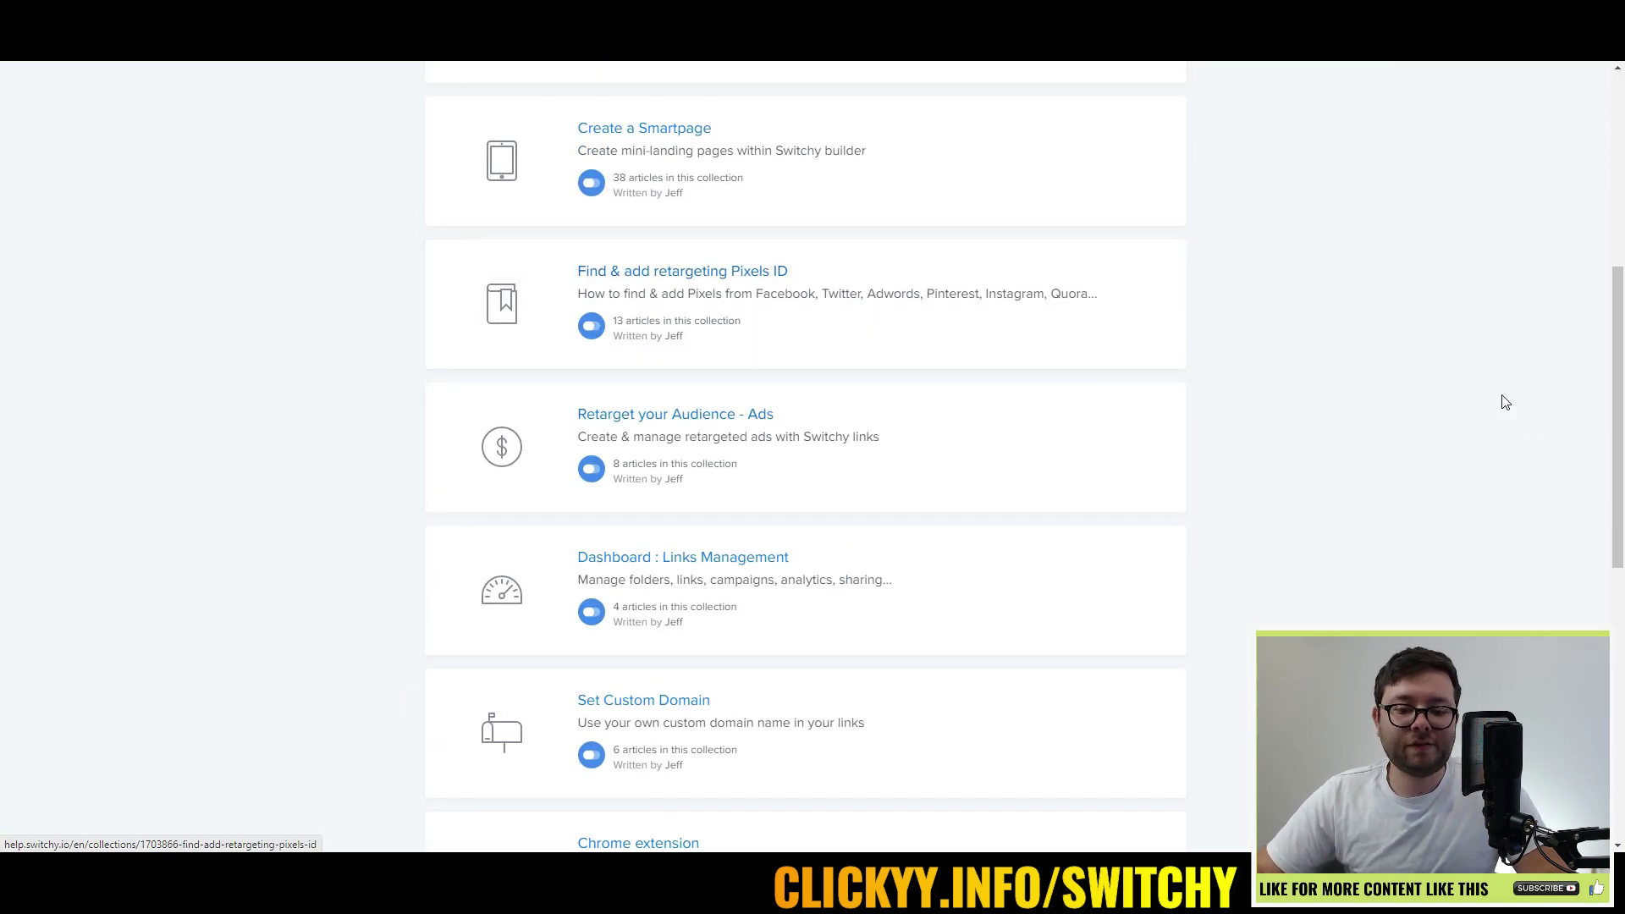
scroll(1492, 338, down, 3)
scroll(920, 364, down, 2)
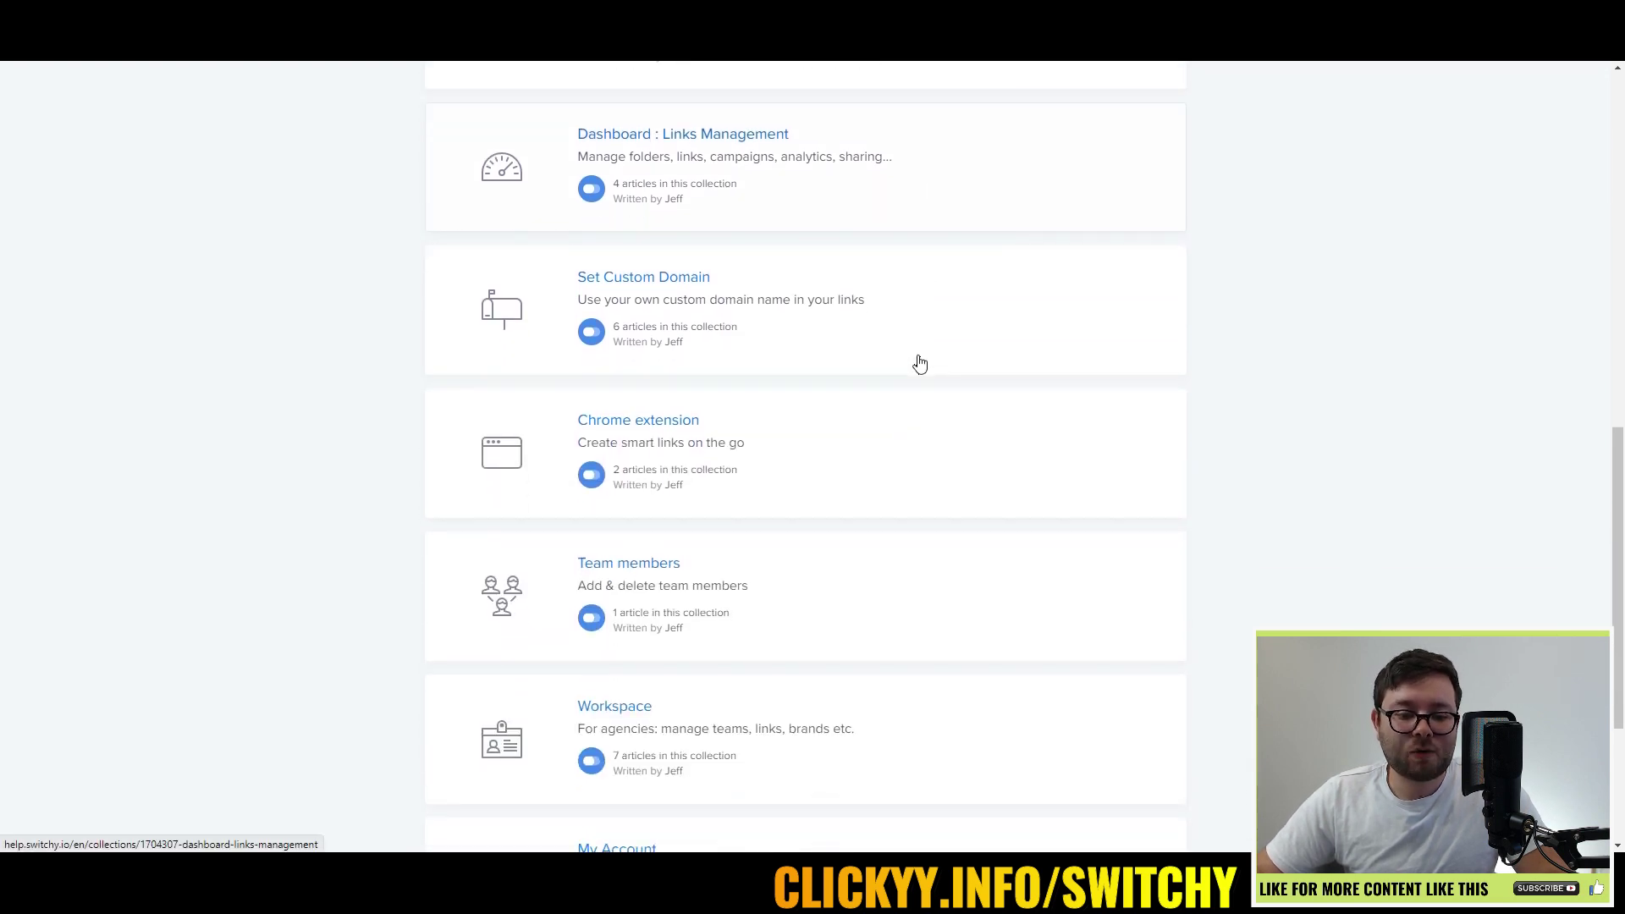
click(620, 284)
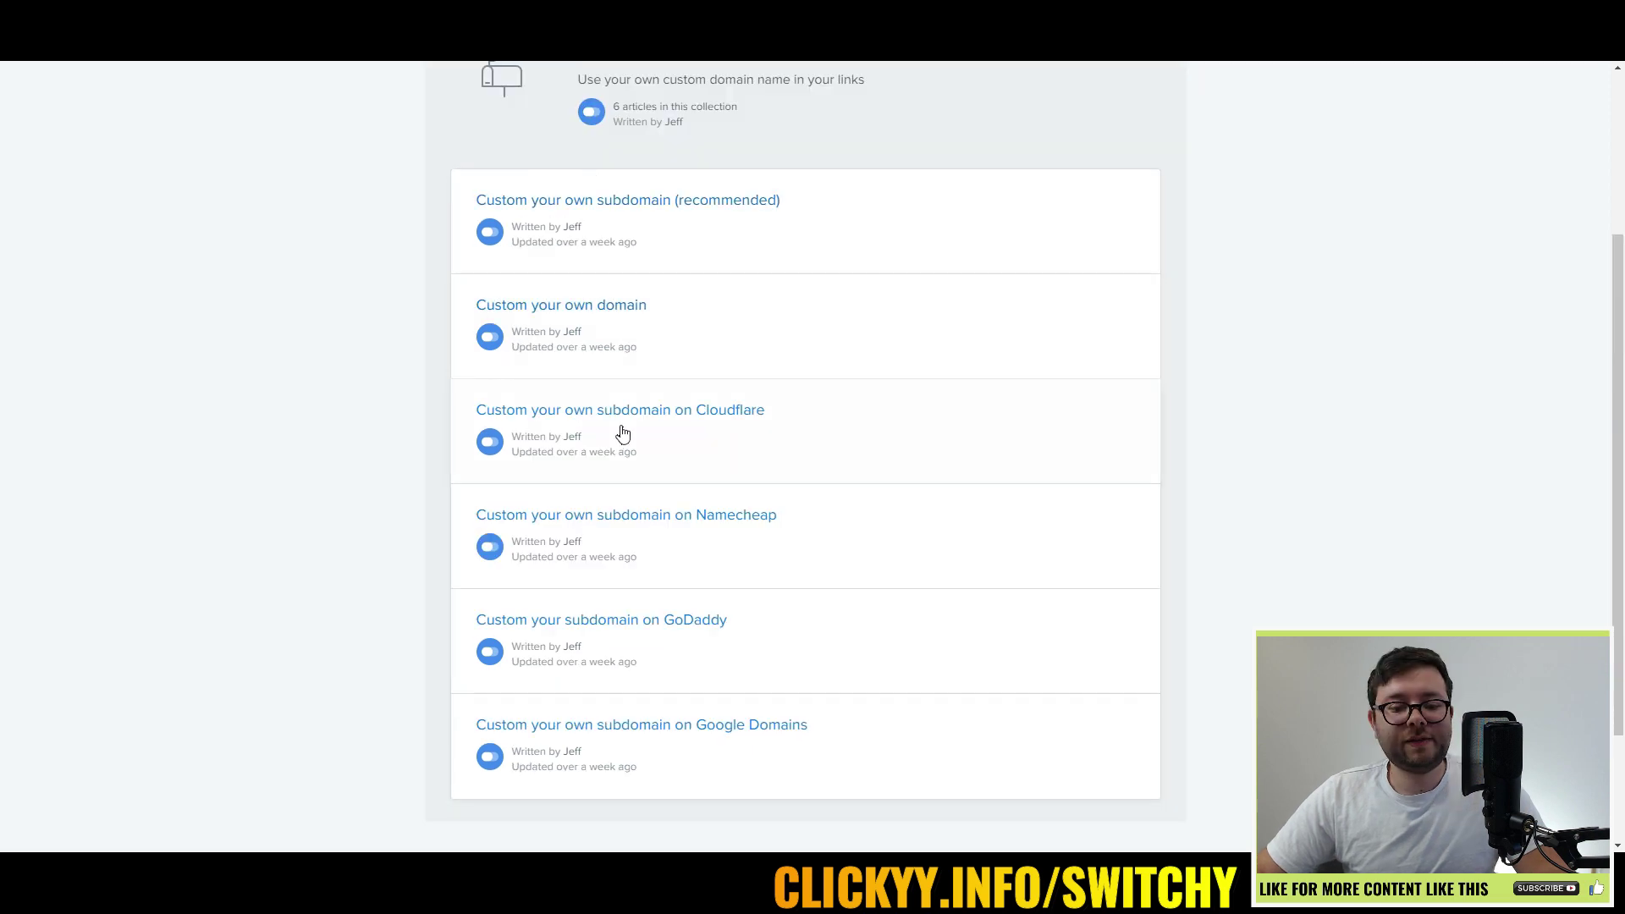
click(646, 203)
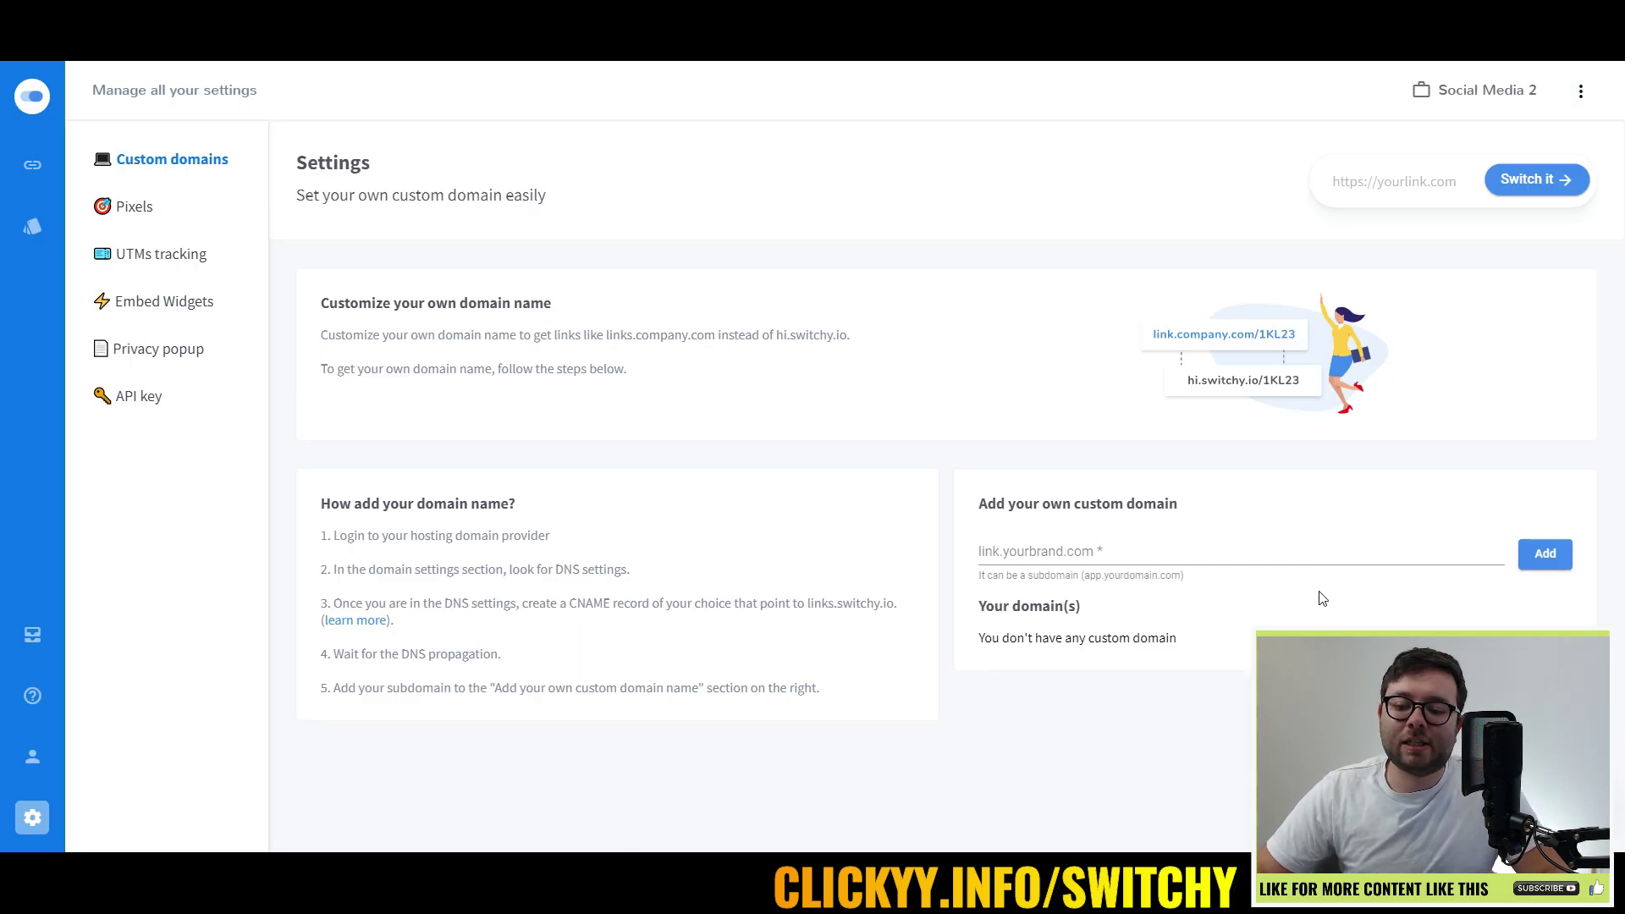
- View the Pixels settings with the add-pixel form, then the UTMs tracking templates
click(1106, 548)
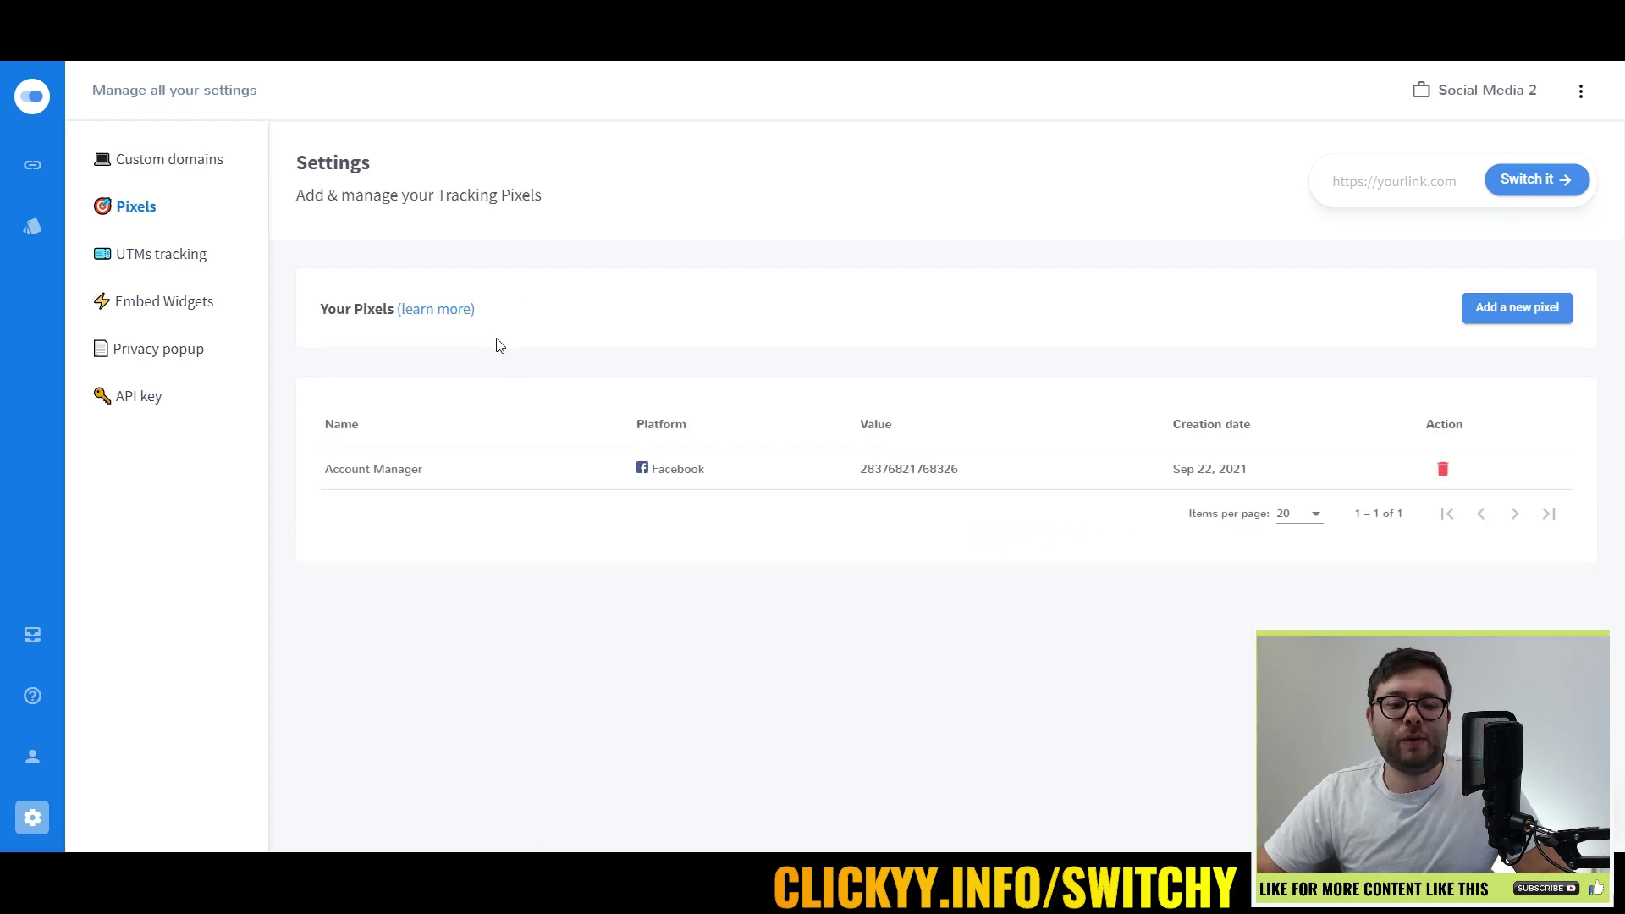
click(1564, 316)
click(203, 258)
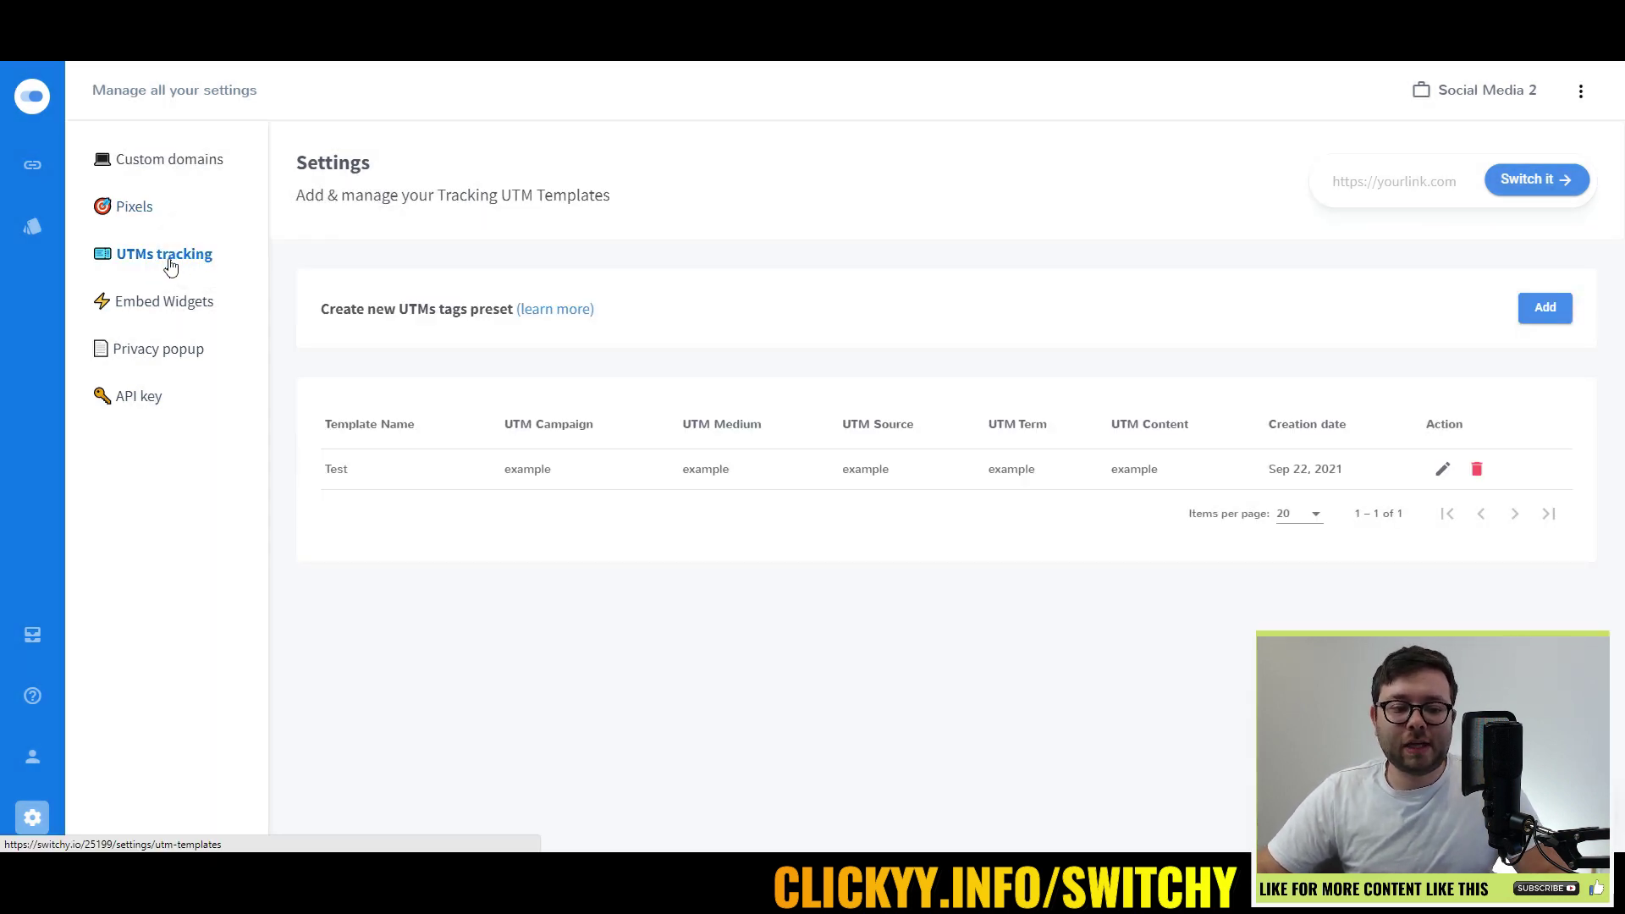
- Open an Embed Widgets add-script form, look at its custom HTML option, then close it
click(167, 303)
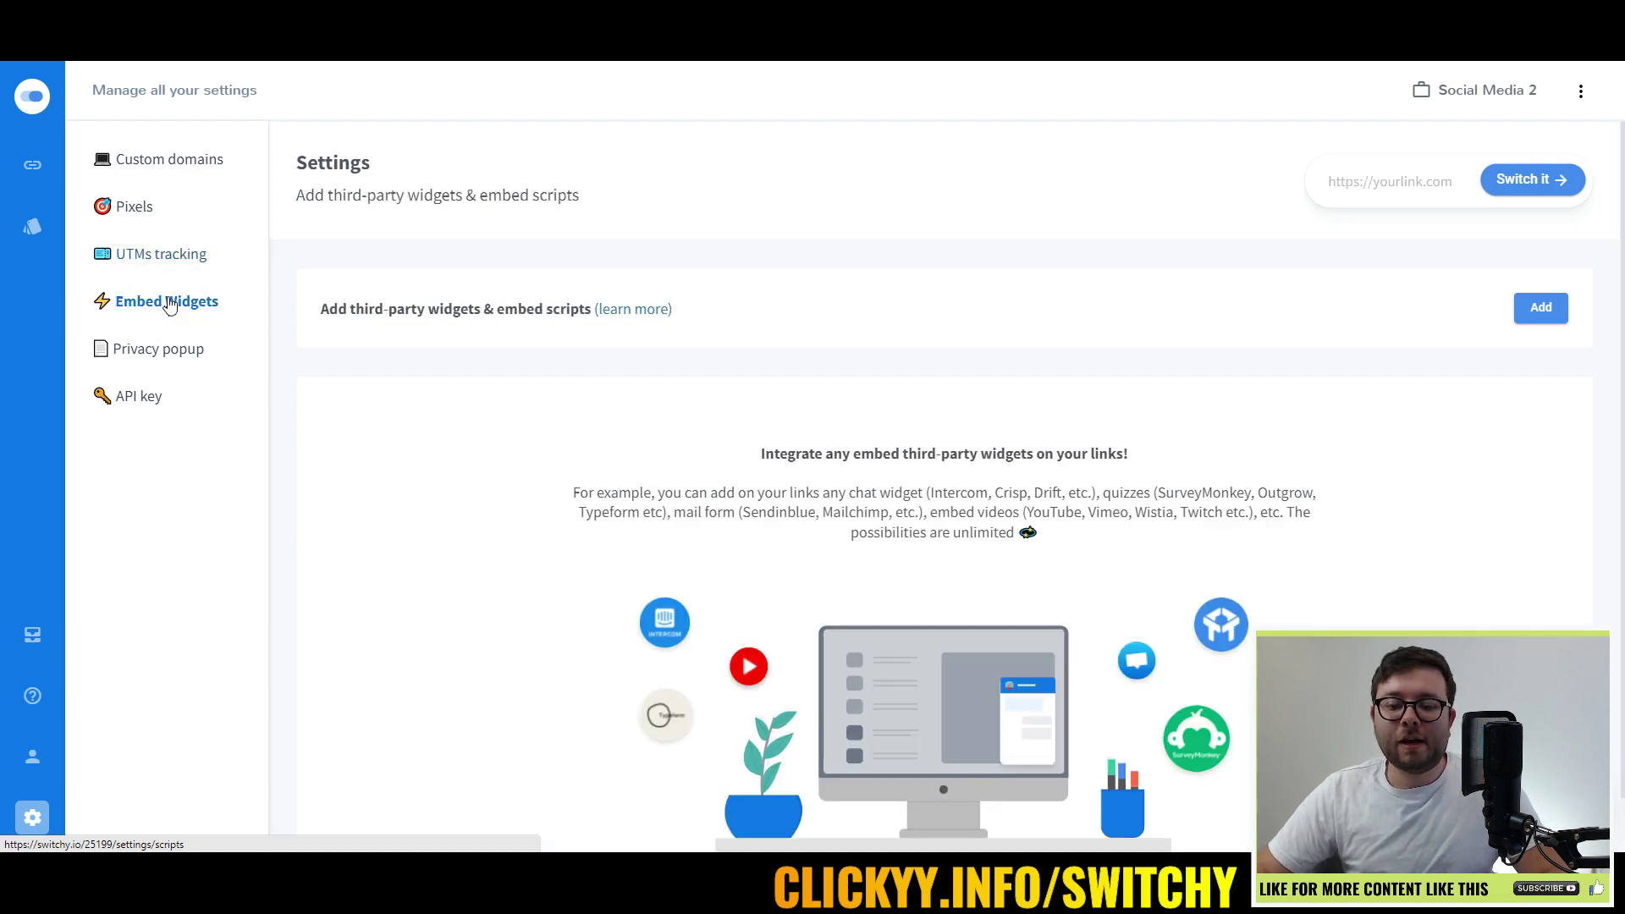
click(1552, 317)
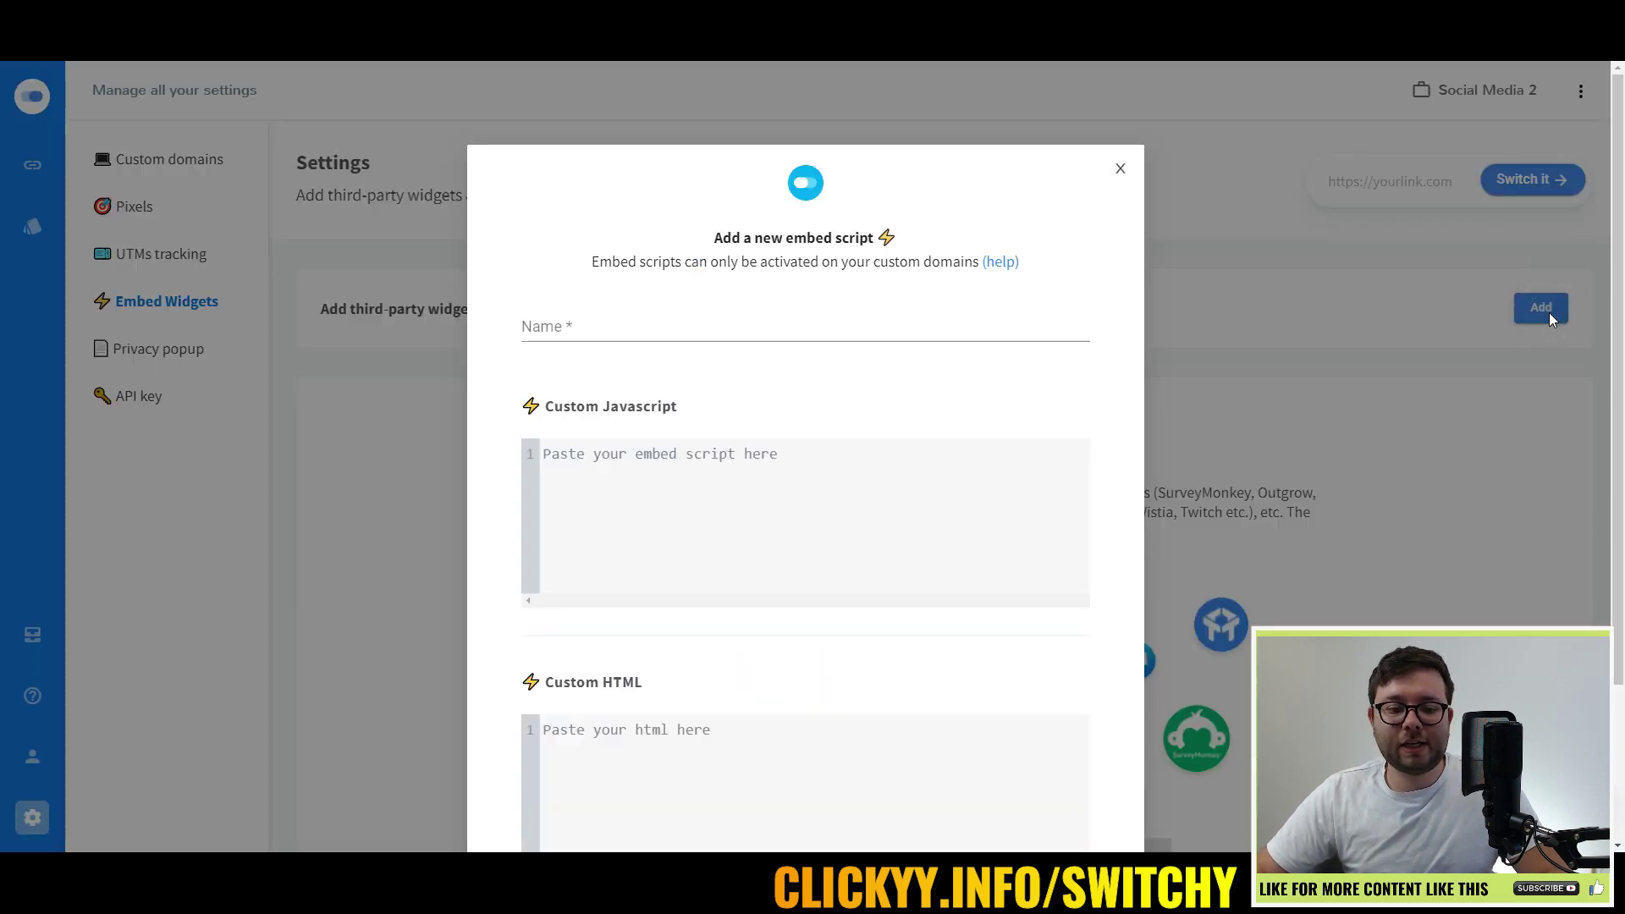
drag(554, 407, 732, 423)
scroll(765, 482, down, 2)
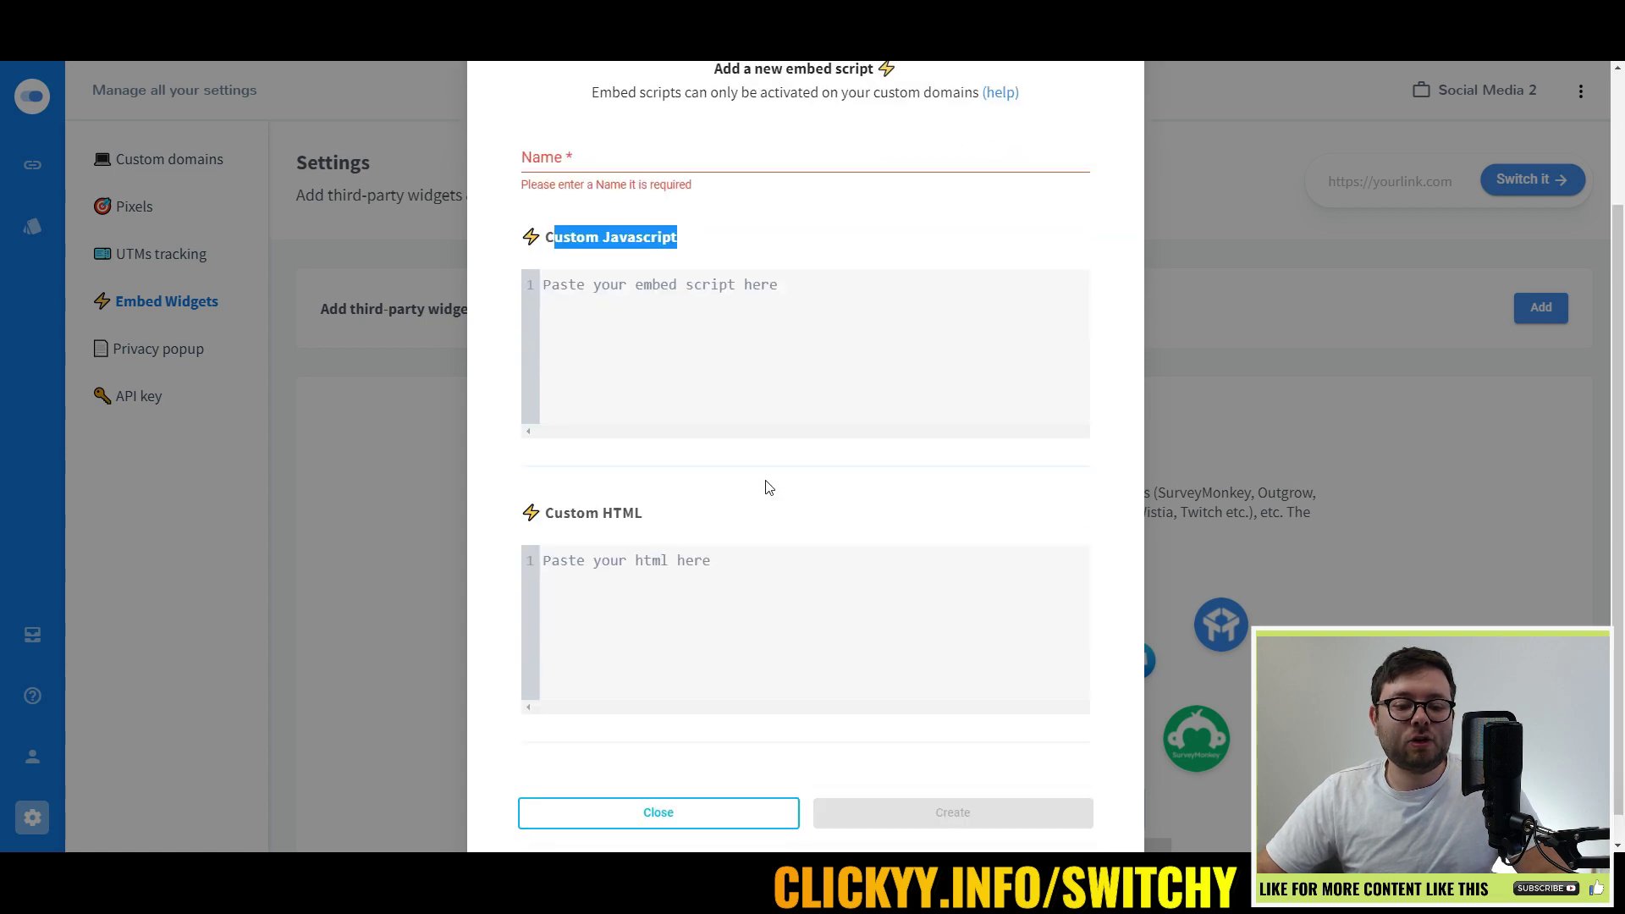
click(598, 567)
scroll(812, 545, up, 2)
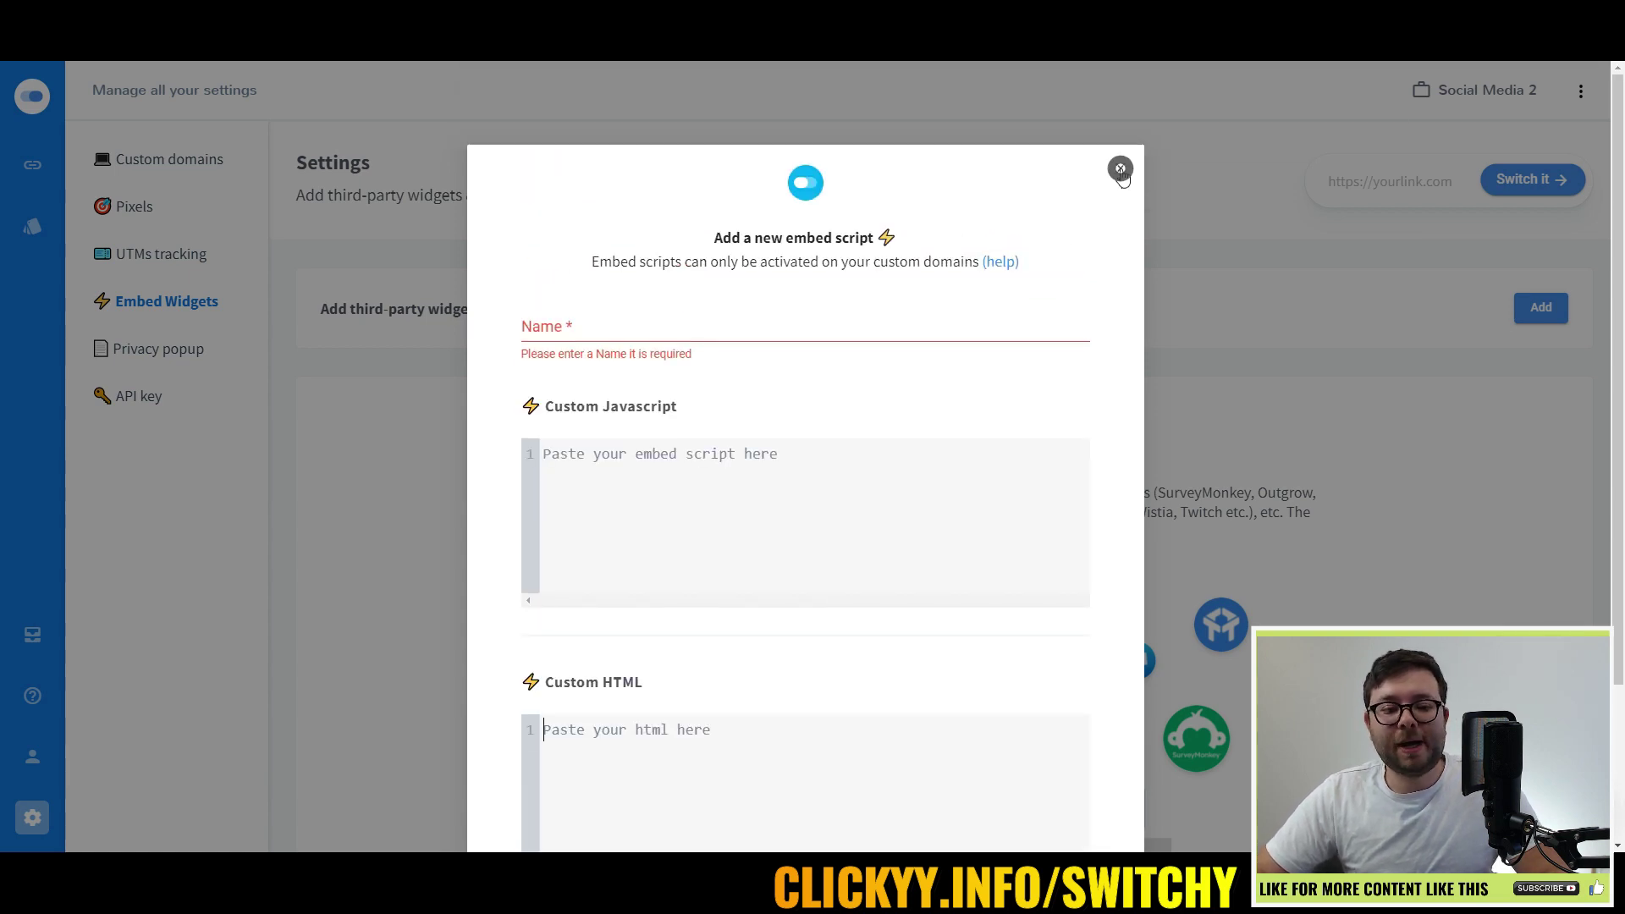
click(1121, 170)
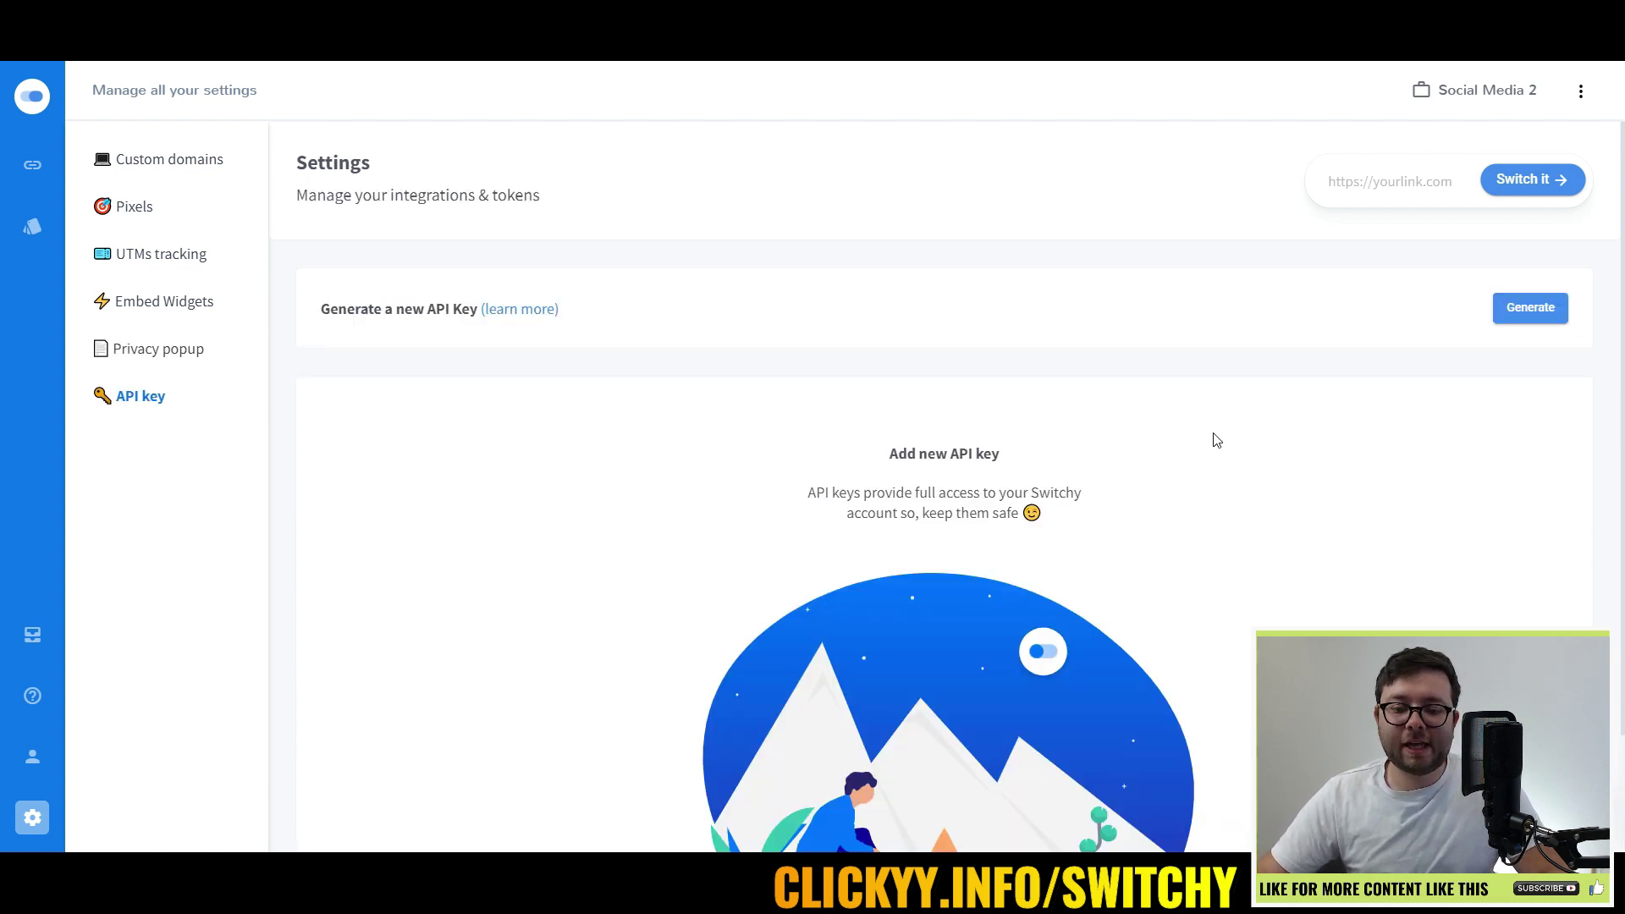
- Start generating a new API key from the API key settings page
drag(961, 457, 1012, 464)
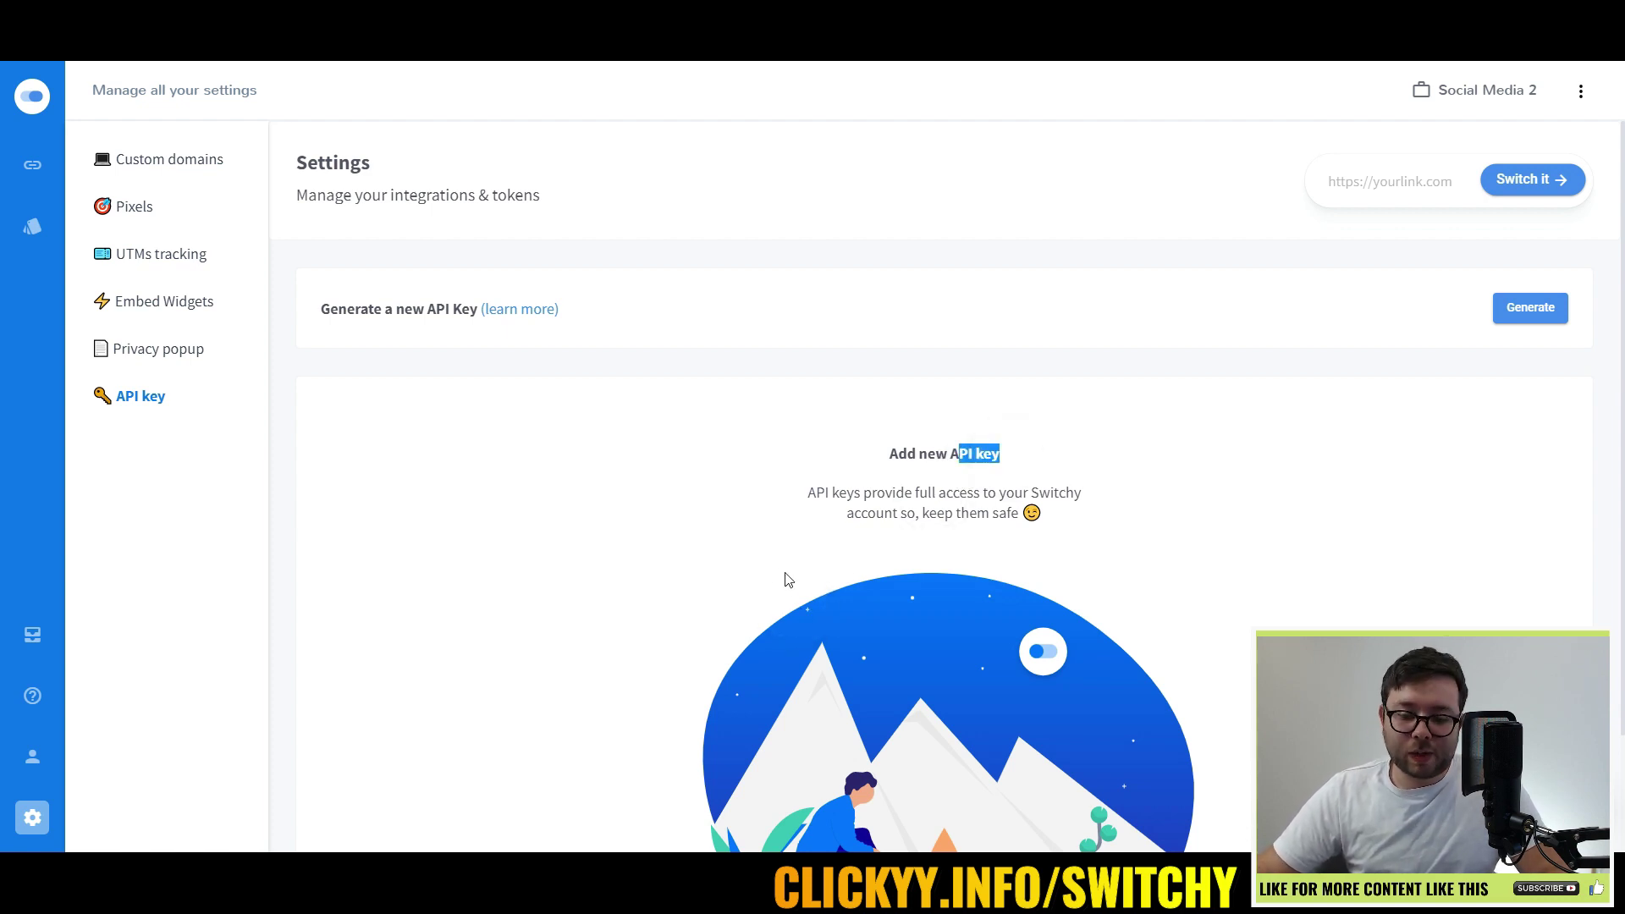
click(1562, 318)
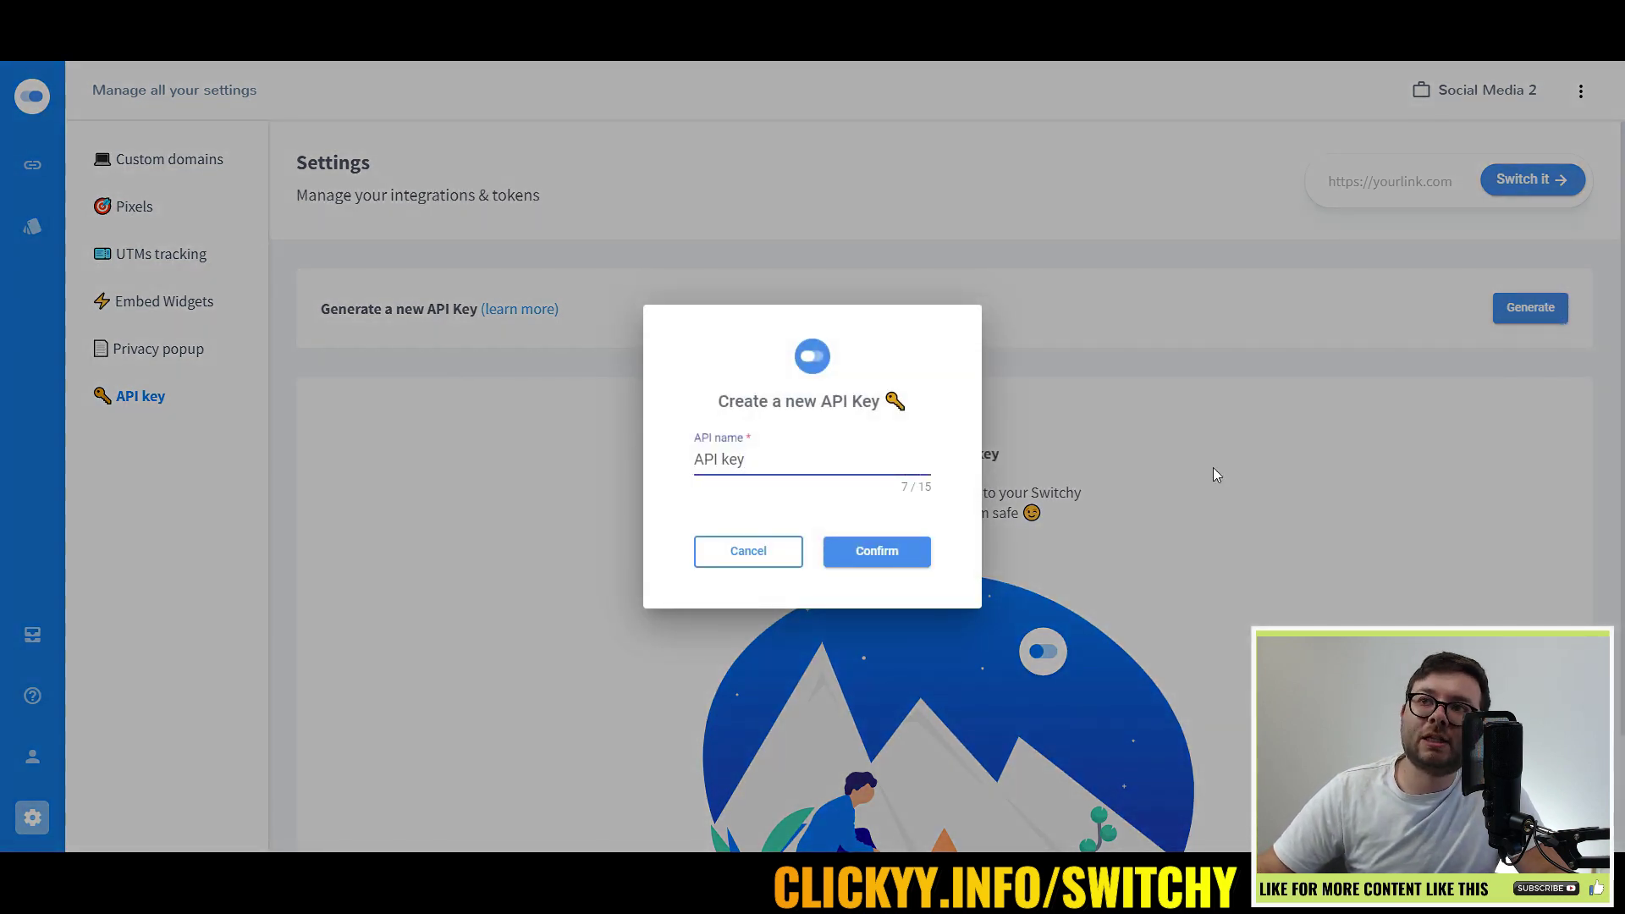